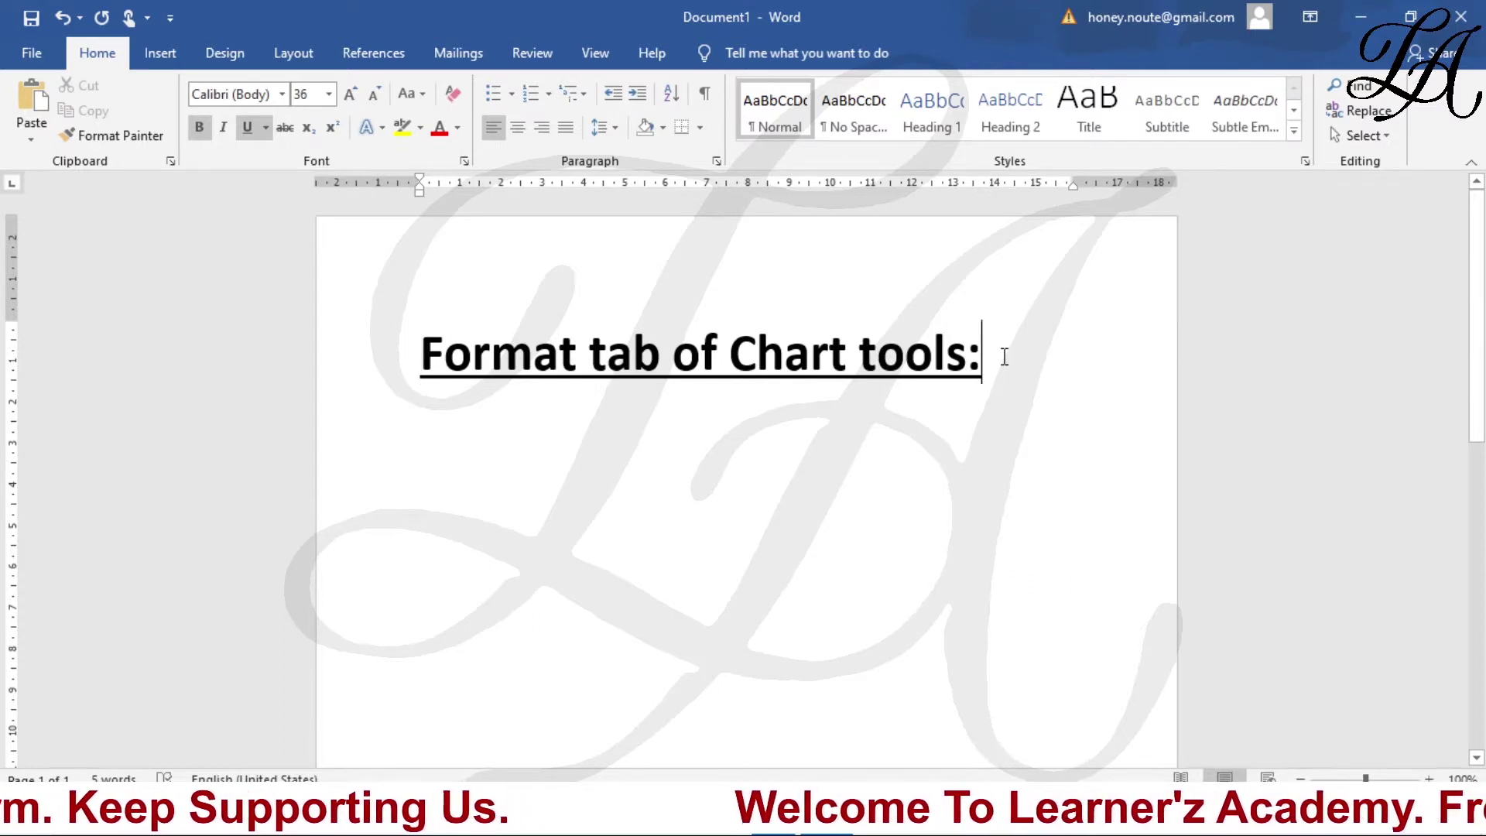
# Add an empty line below the heading 'Format tab of Chart tools:'
pyautogui.press('Return')
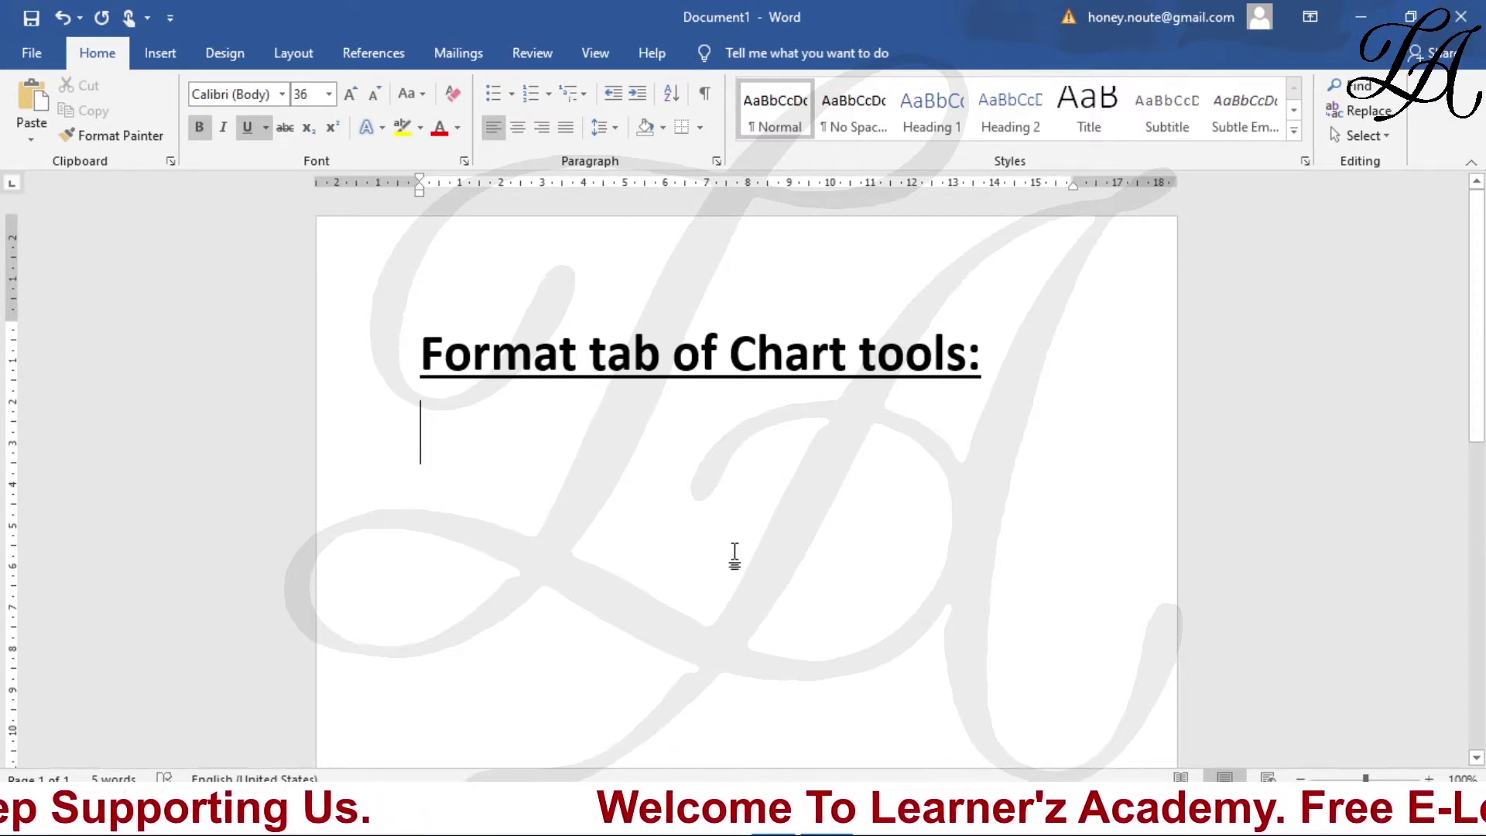
# Insert a Clustered Column chart with default sample data and close its data sheet
pyautogui.click(163, 54)
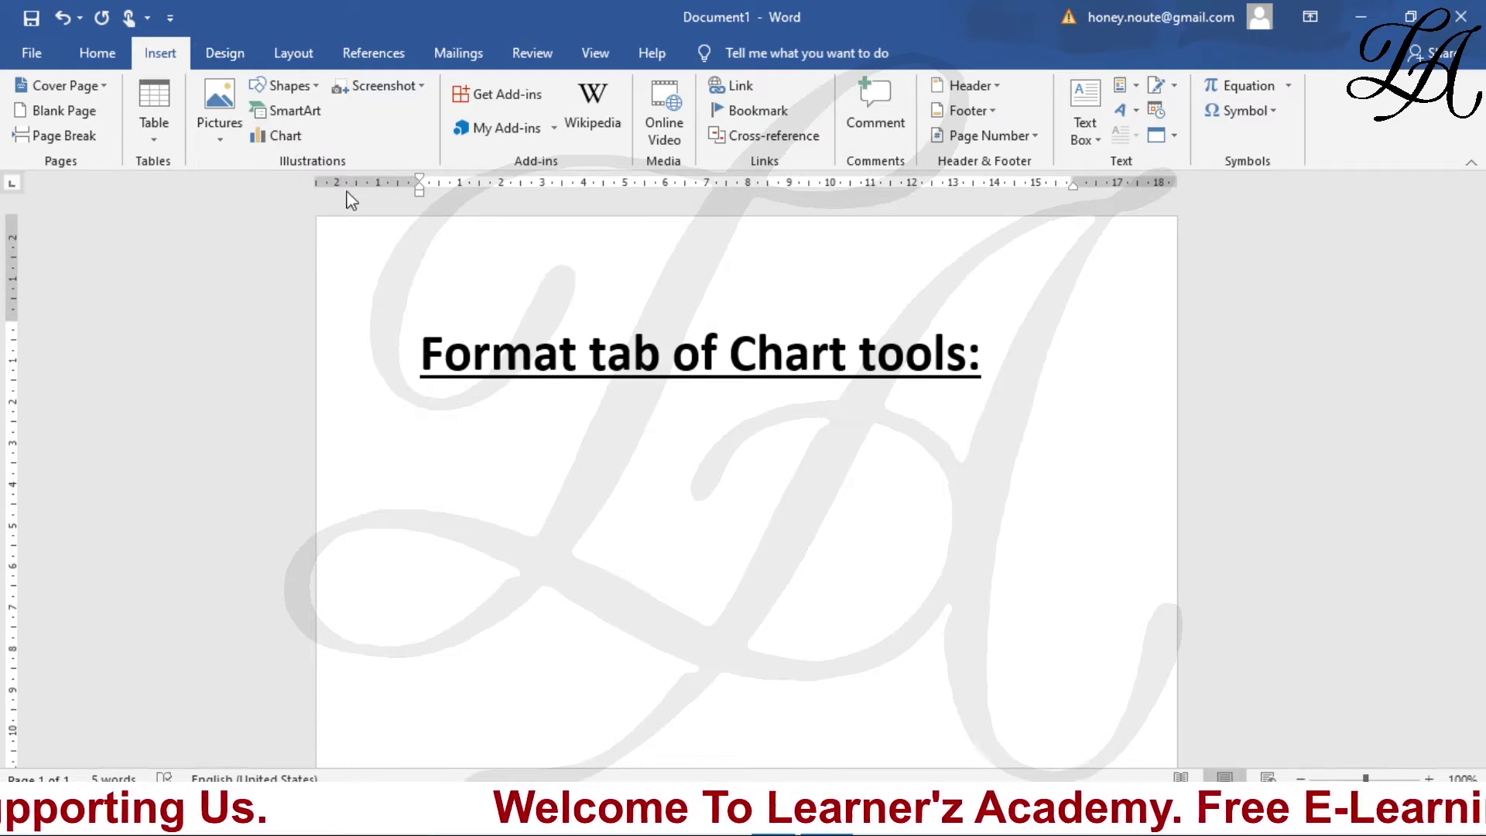
pyautogui.click(286, 139)
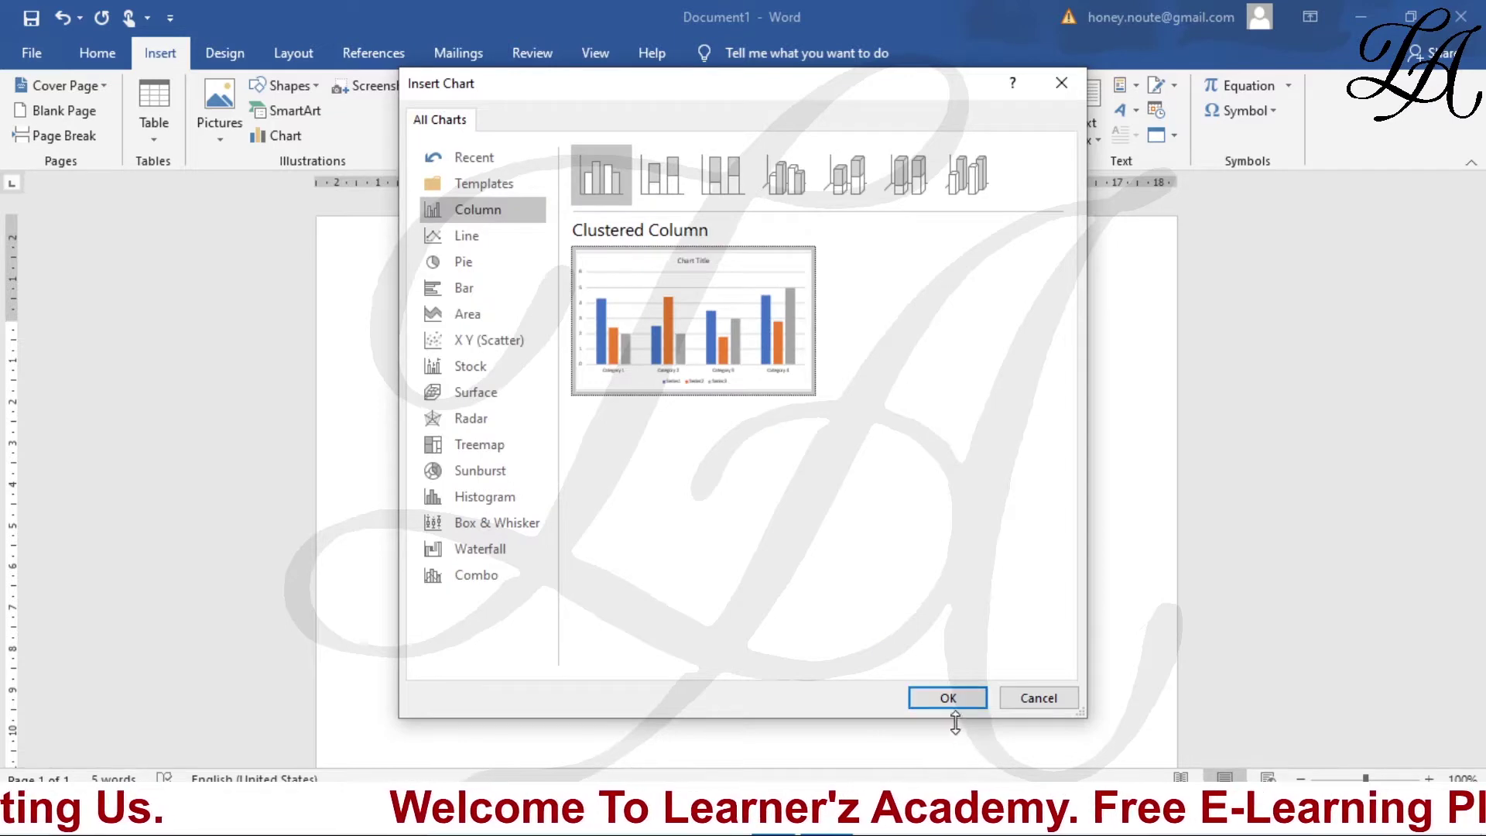
pyautogui.click(949, 698)
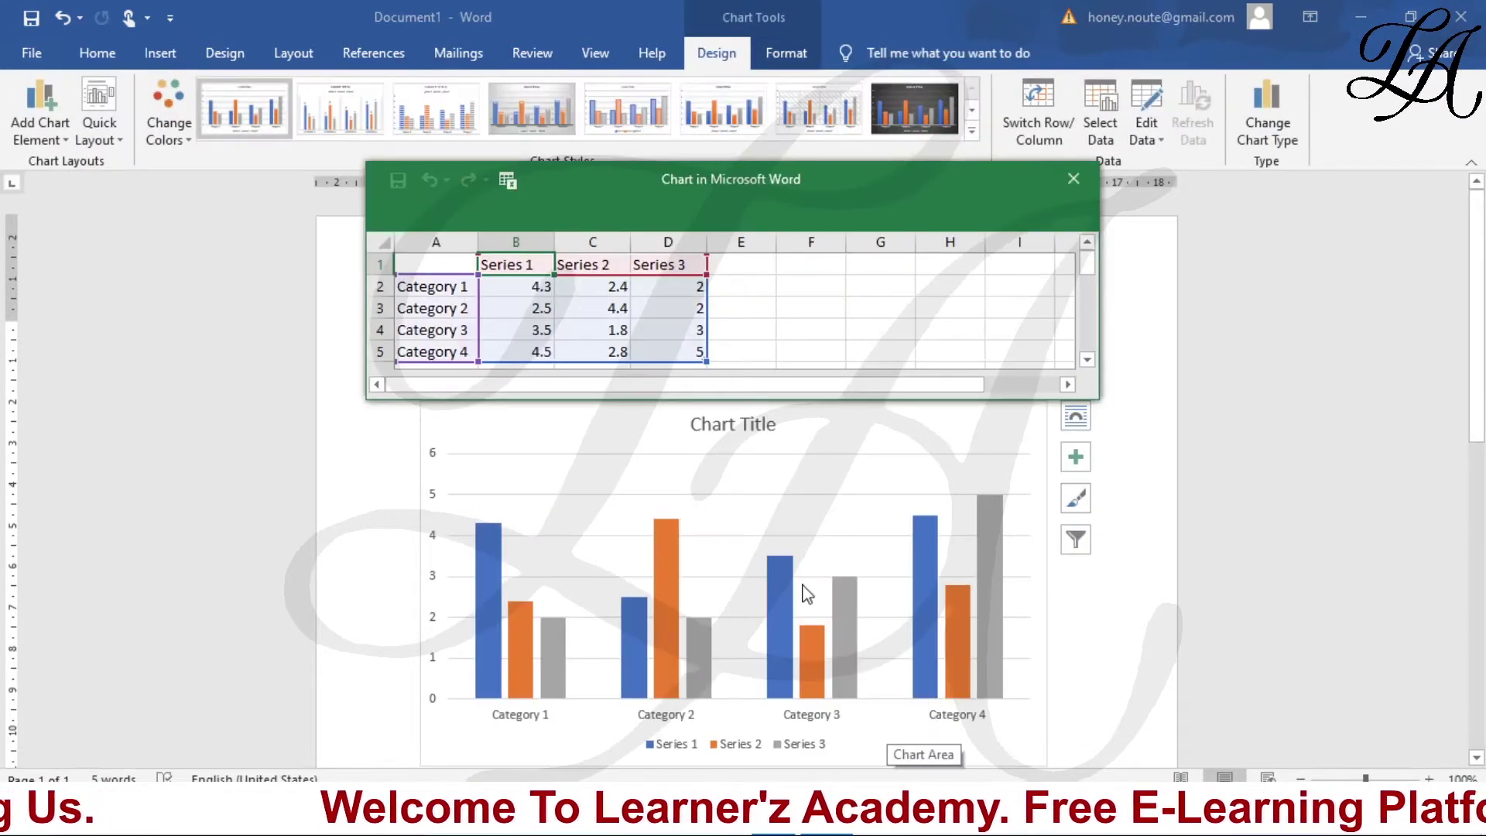
pyautogui.click(1074, 179)
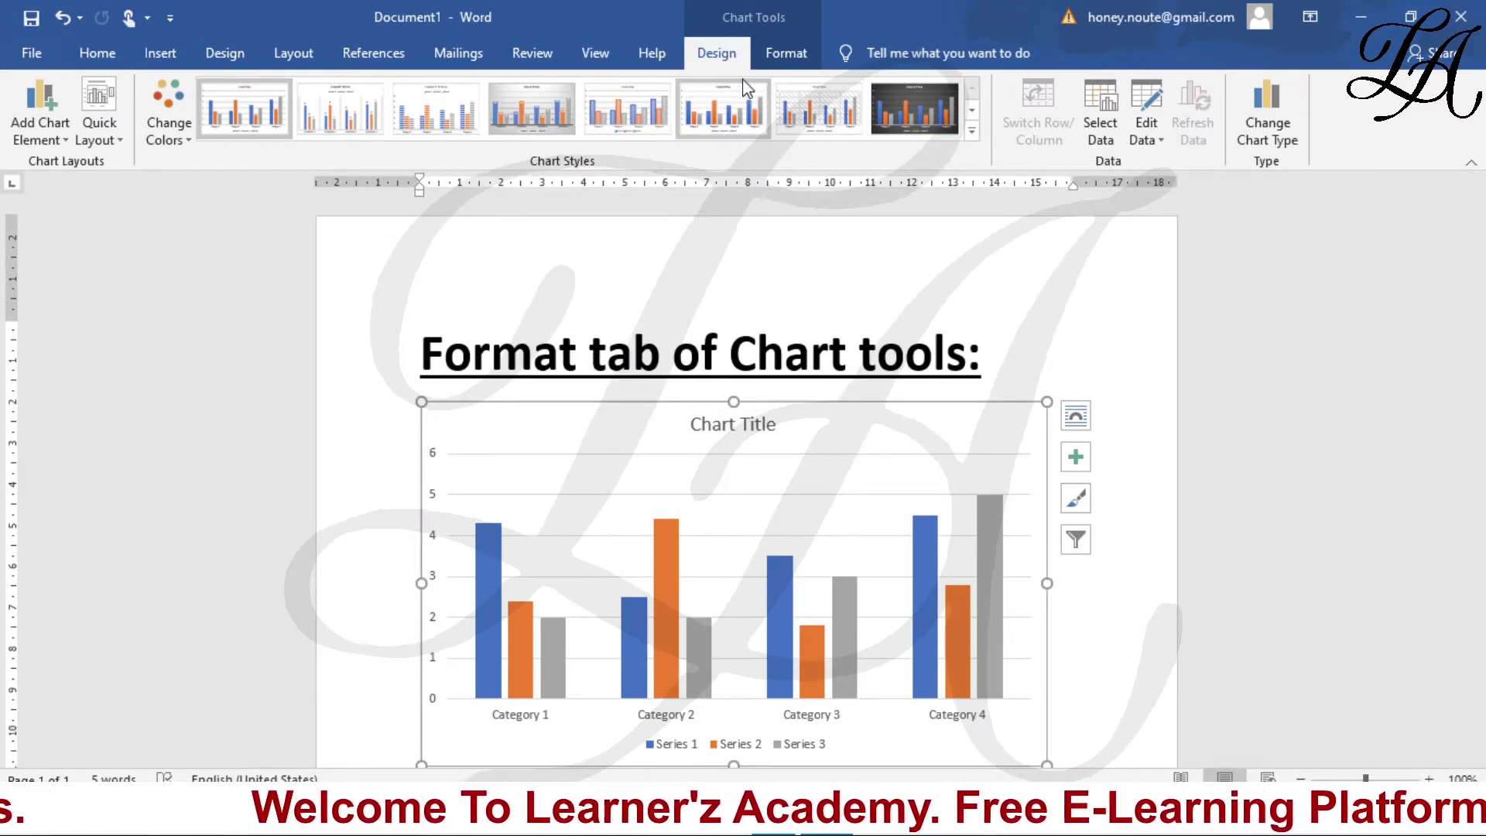
pyautogui.click(787, 54)
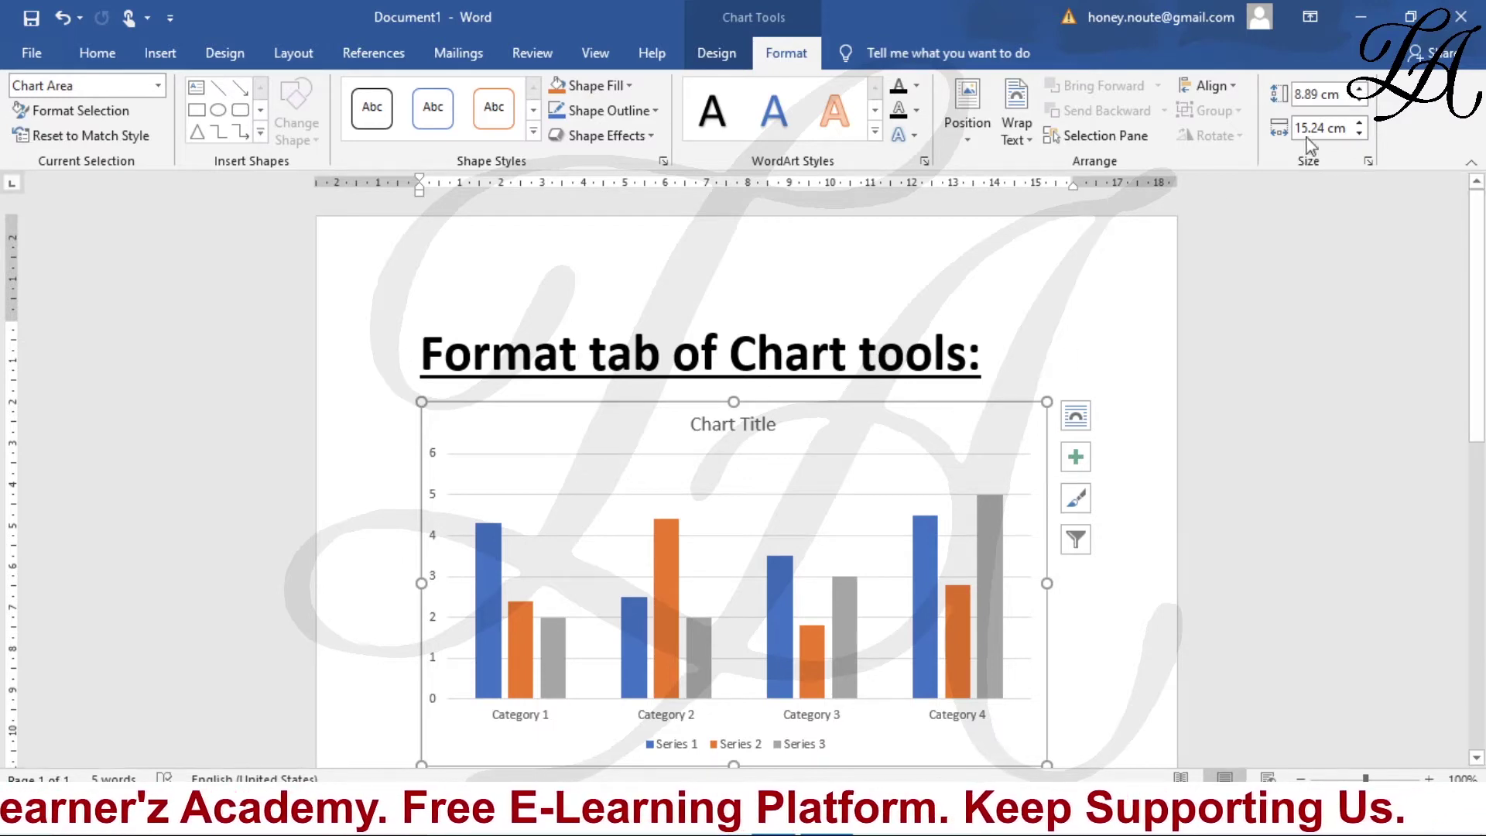
# Adjust the chart's Shape Height with the spinner, settling on 6.8 cm
pyautogui.click(1359, 92)
pyautogui.click(1359, 91)
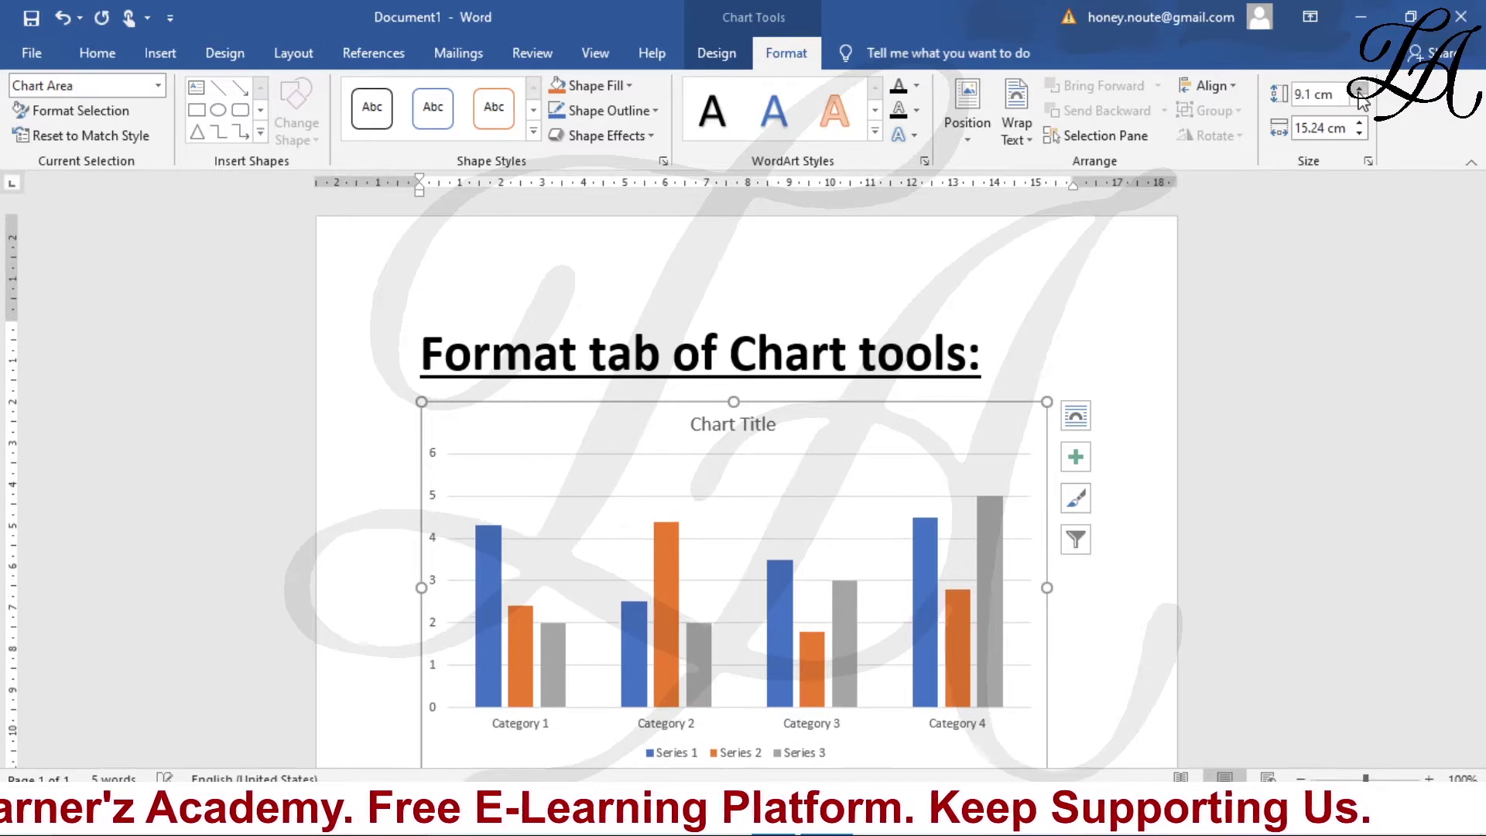
pyautogui.click(1359, 91)
pyautogui.click(1359, 92)
pyautogui.click(1359, 92)
pyautogui.click(1359, 91)
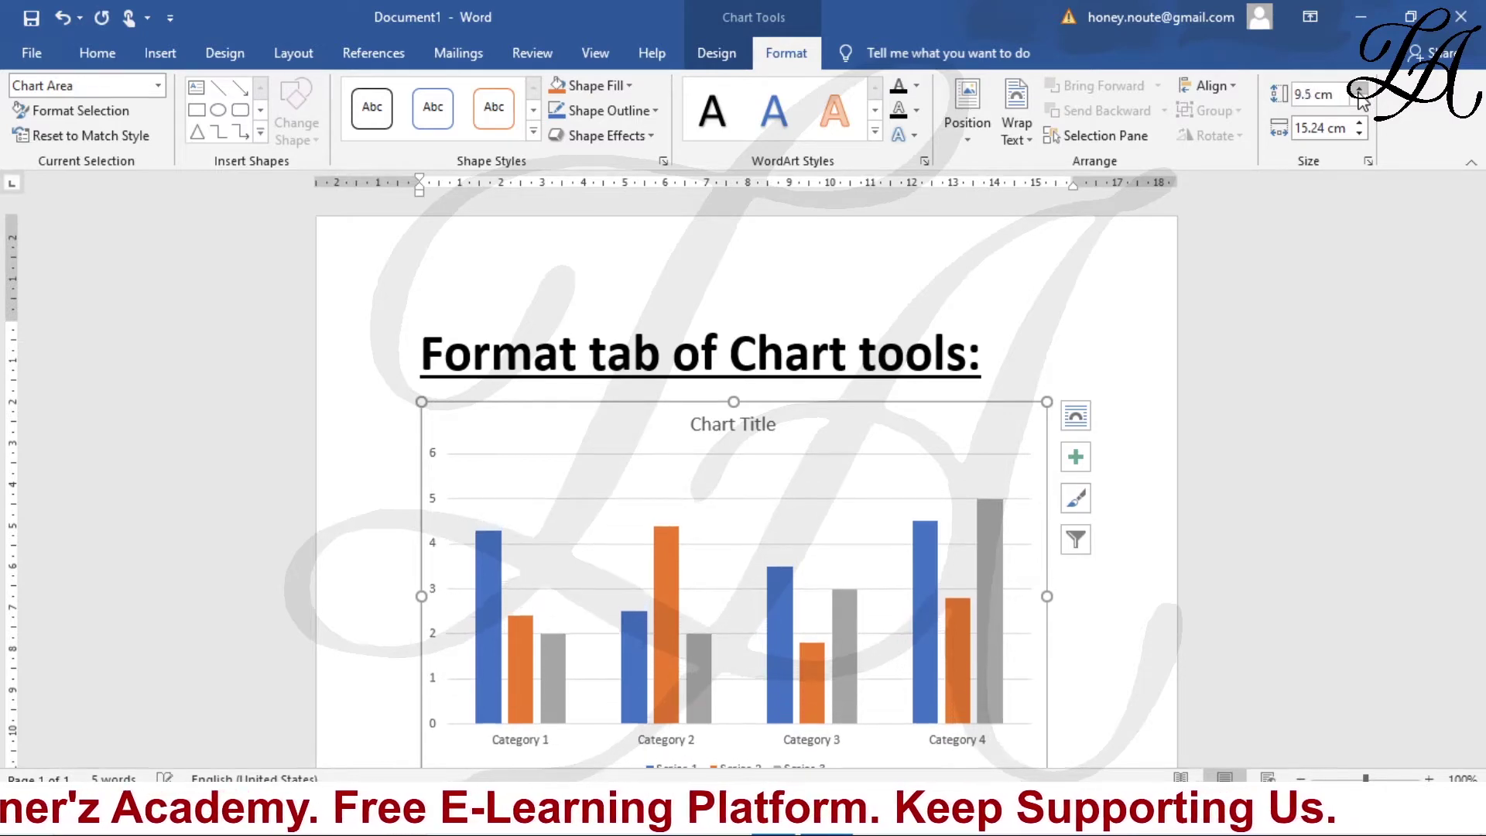
pyautogui.click(1359, 91)
pyautogui.click(1359, 92)
pyautogui.click(1359, 91)
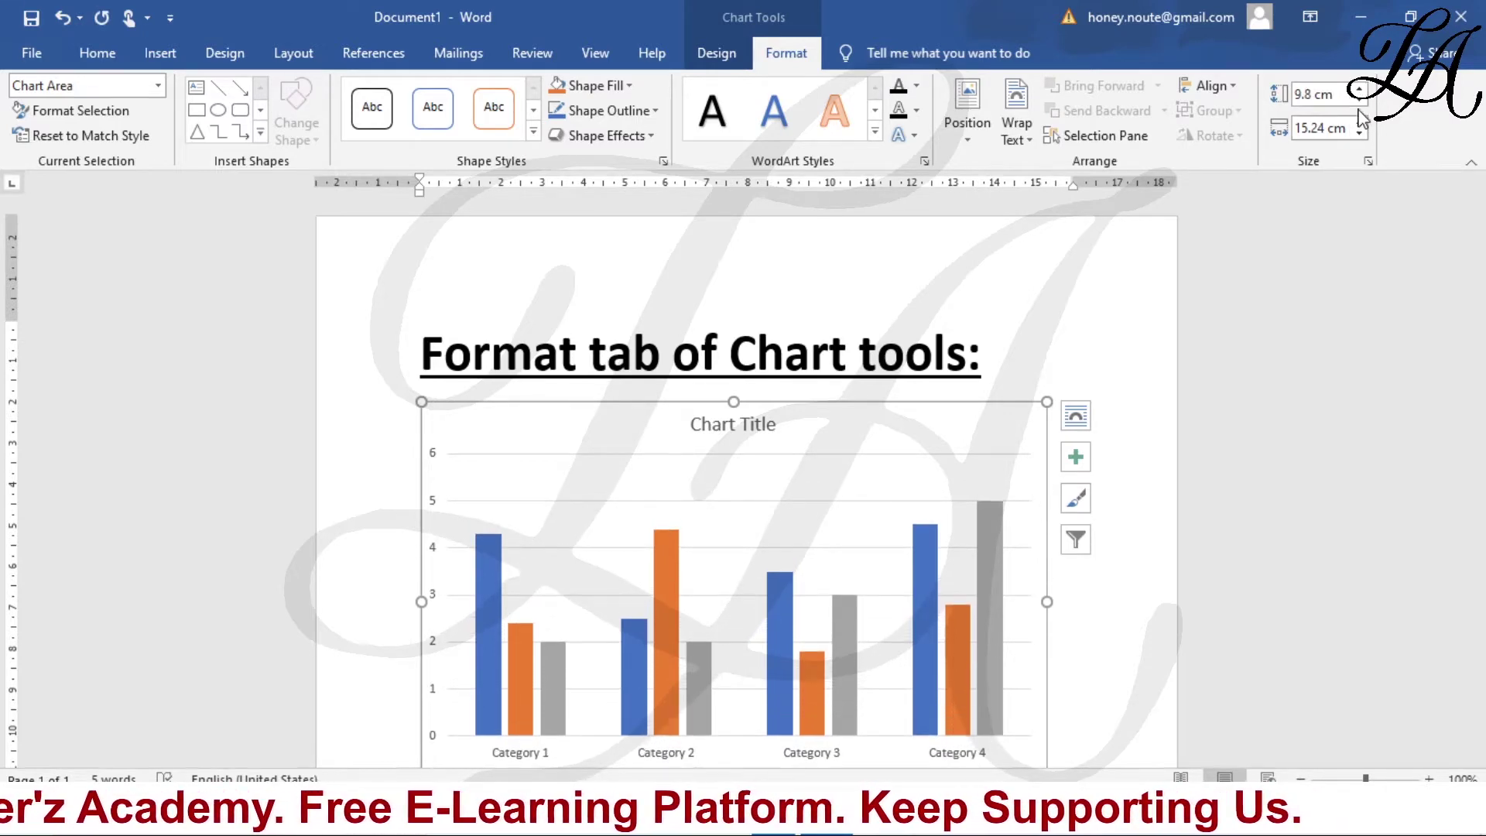
pyautogui.click(1359, 101)
pyautogui.click(1359, 100)
pyautogui.click(1359, 100)
pyautogui.click(1359, 100)
pyautogui.click(1359, 101)
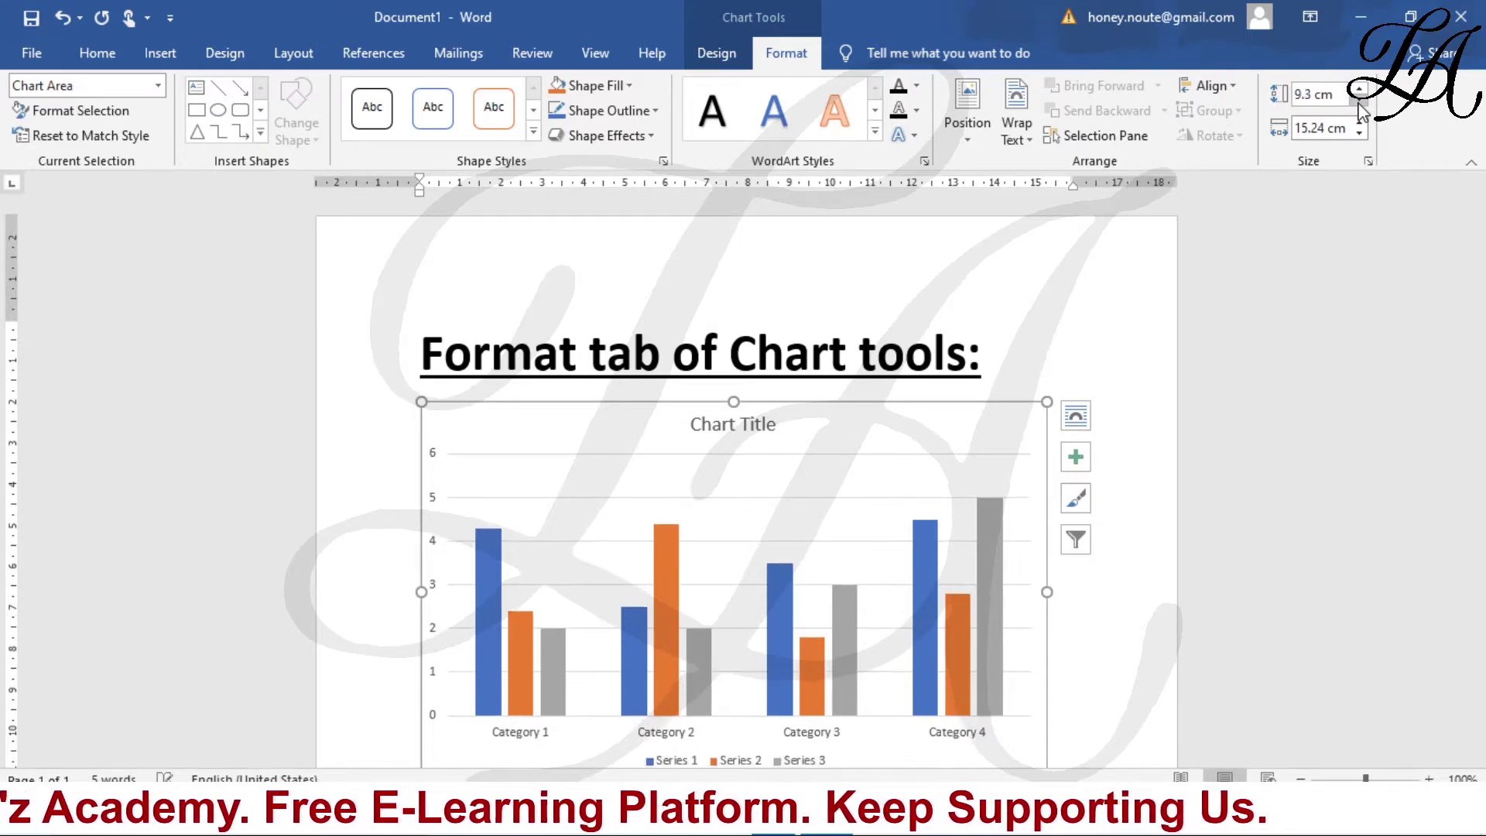
pyautogui.click(1359, 101)
pyautogui.click(1359, 100)
pyautogui.click(1359, 100)
pyautogui.click(1360, 103)
pyautogui.click(1359, 103)
pyautogui.click(1360, 103)
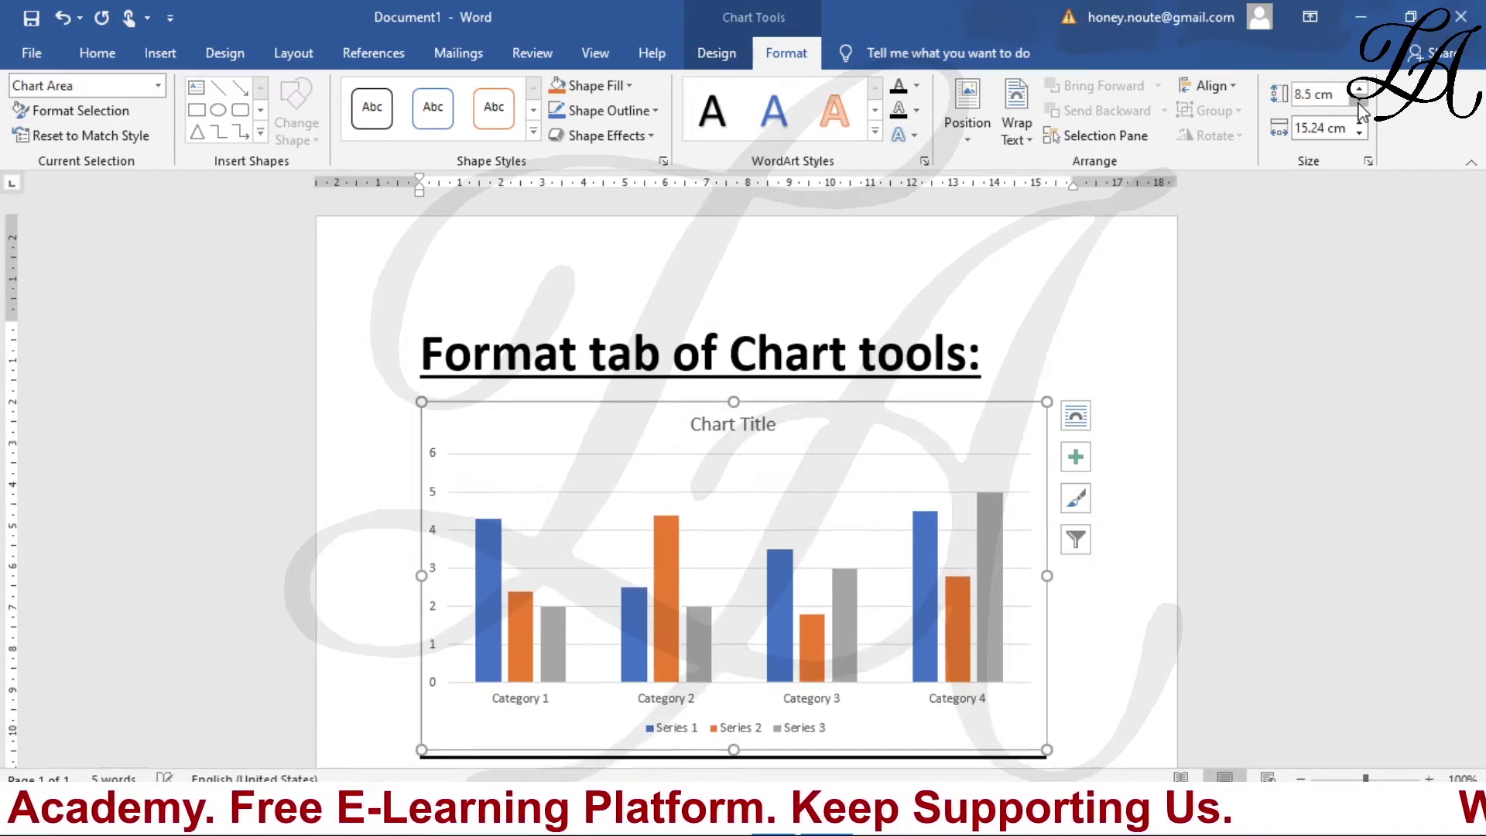
pyautogui.click(1360, 103)
pyautogui.click(1360, 103)
pyautogui.click(1360, 102)
pyautogui.click(1360, 103)
pyautogui.click(1359, 103)
pyautogui.click(1360, 103)
pyautogui.click(1359, 102)
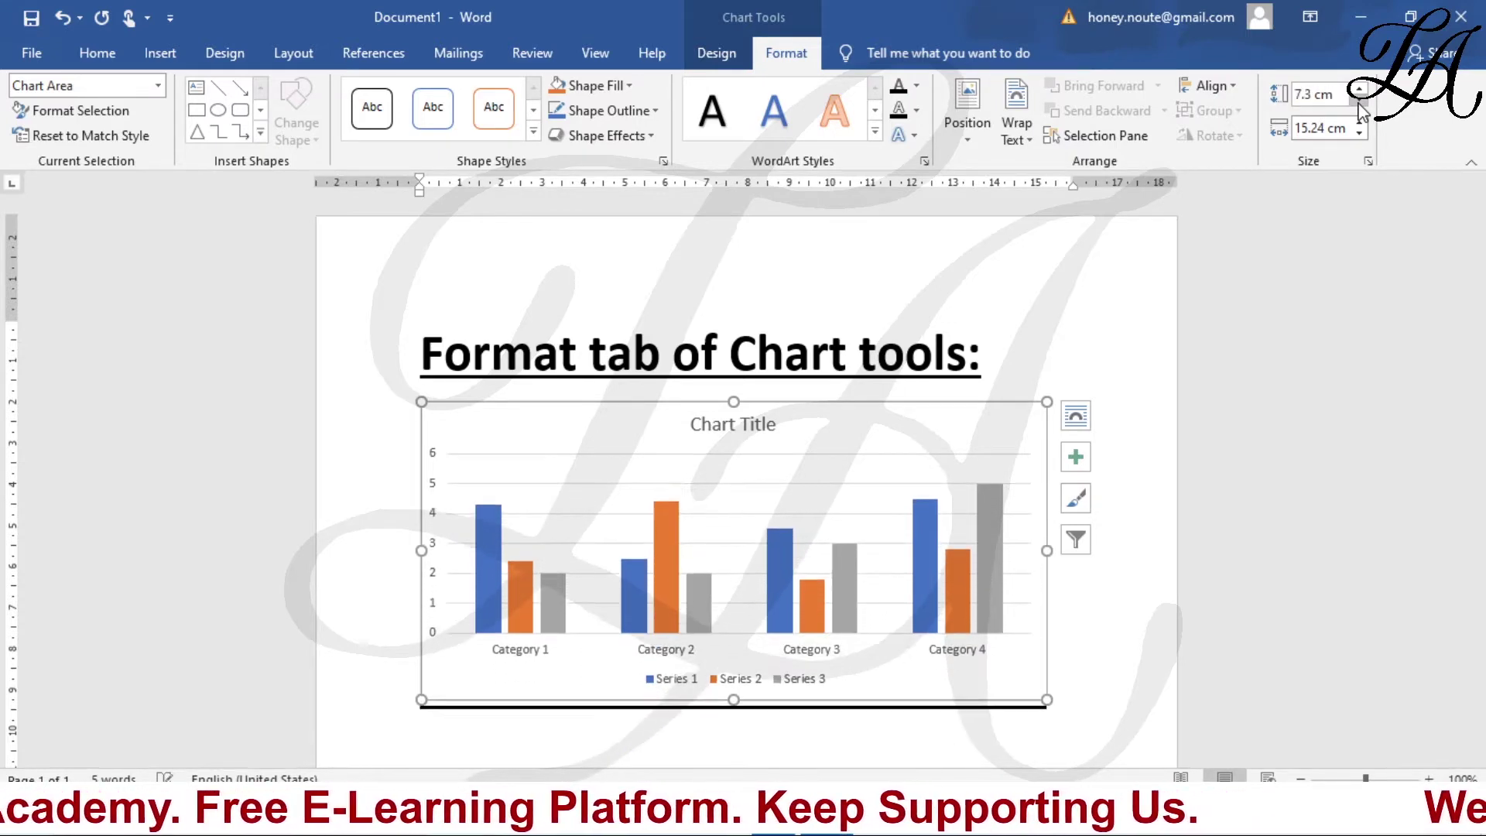
pyautogui.click(1359, 103)
pyautogui.click(1360, 103)
pyautogui.click(1359, 106)
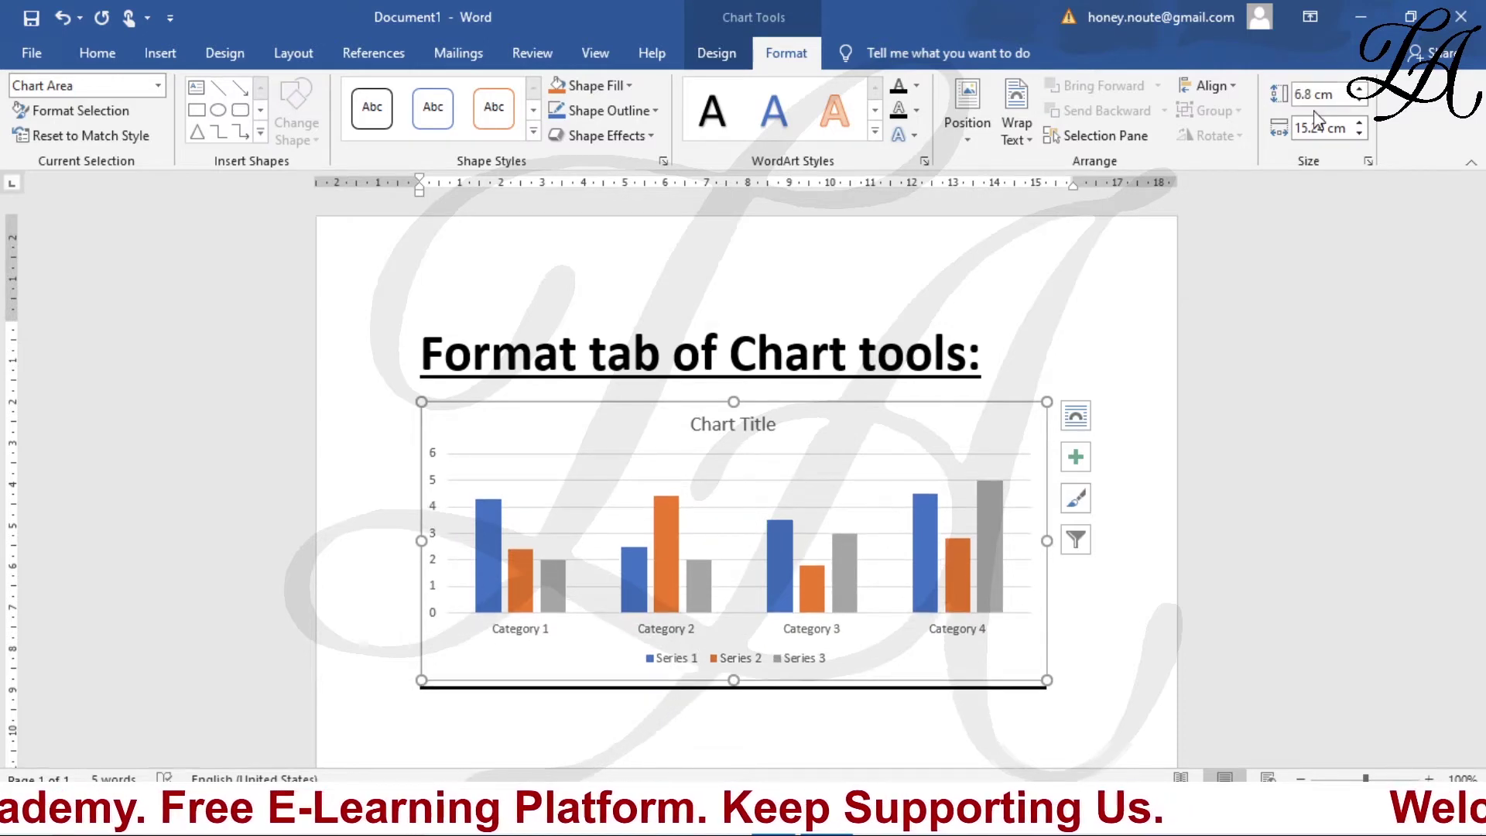
# Adjust the chart's Shape Width with the spinner, settling on 15.3 cm
pyautogui.click(1359, 133)
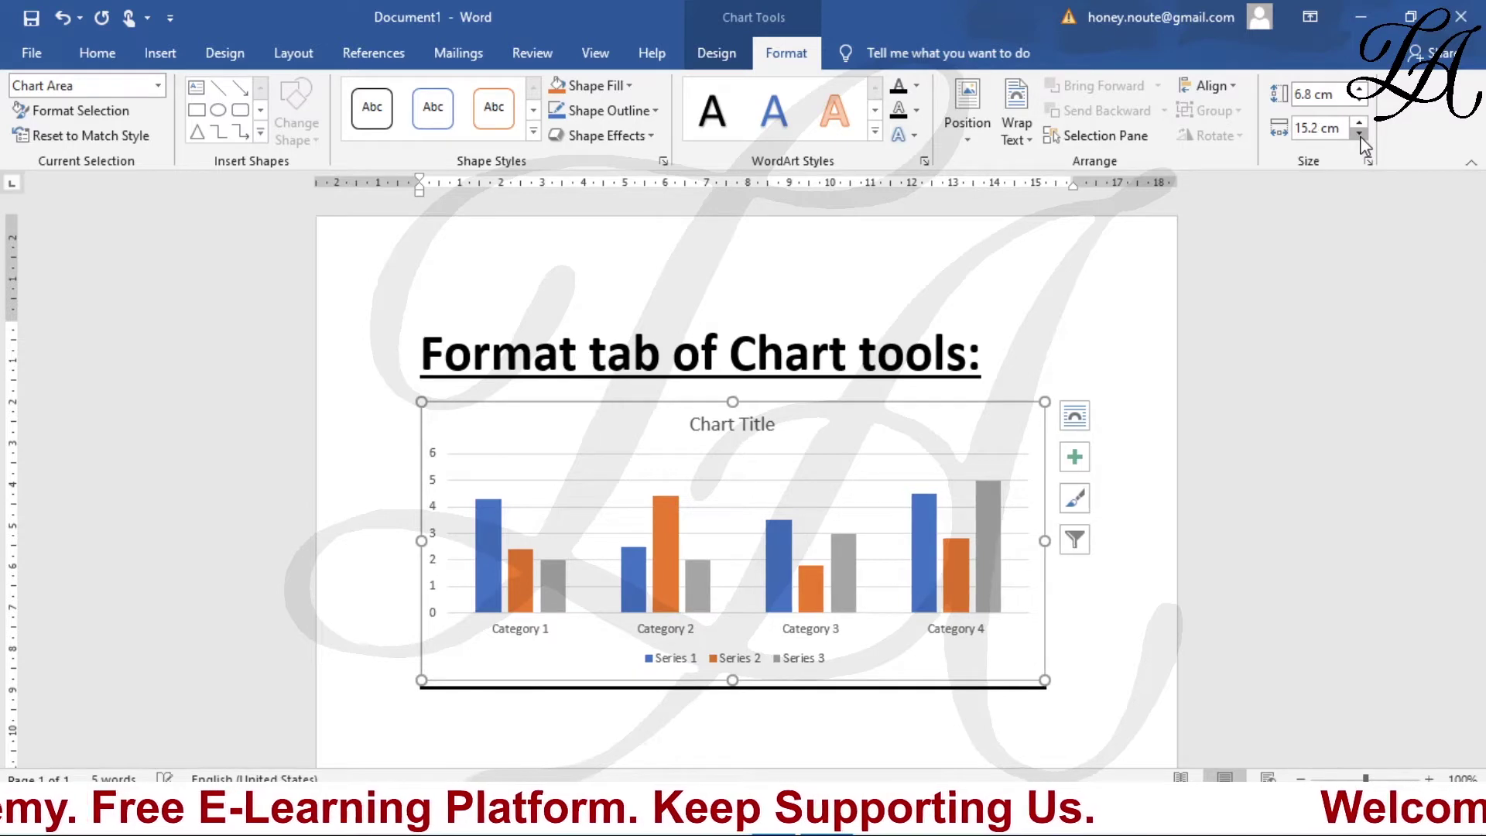
pyautogui.click(1360, 134)
pyautogui.click(1360, 133)
pyautogui.click(1360, 133)
pyautogui.click(1360, 133)
pyautogui.click(1360, 133)
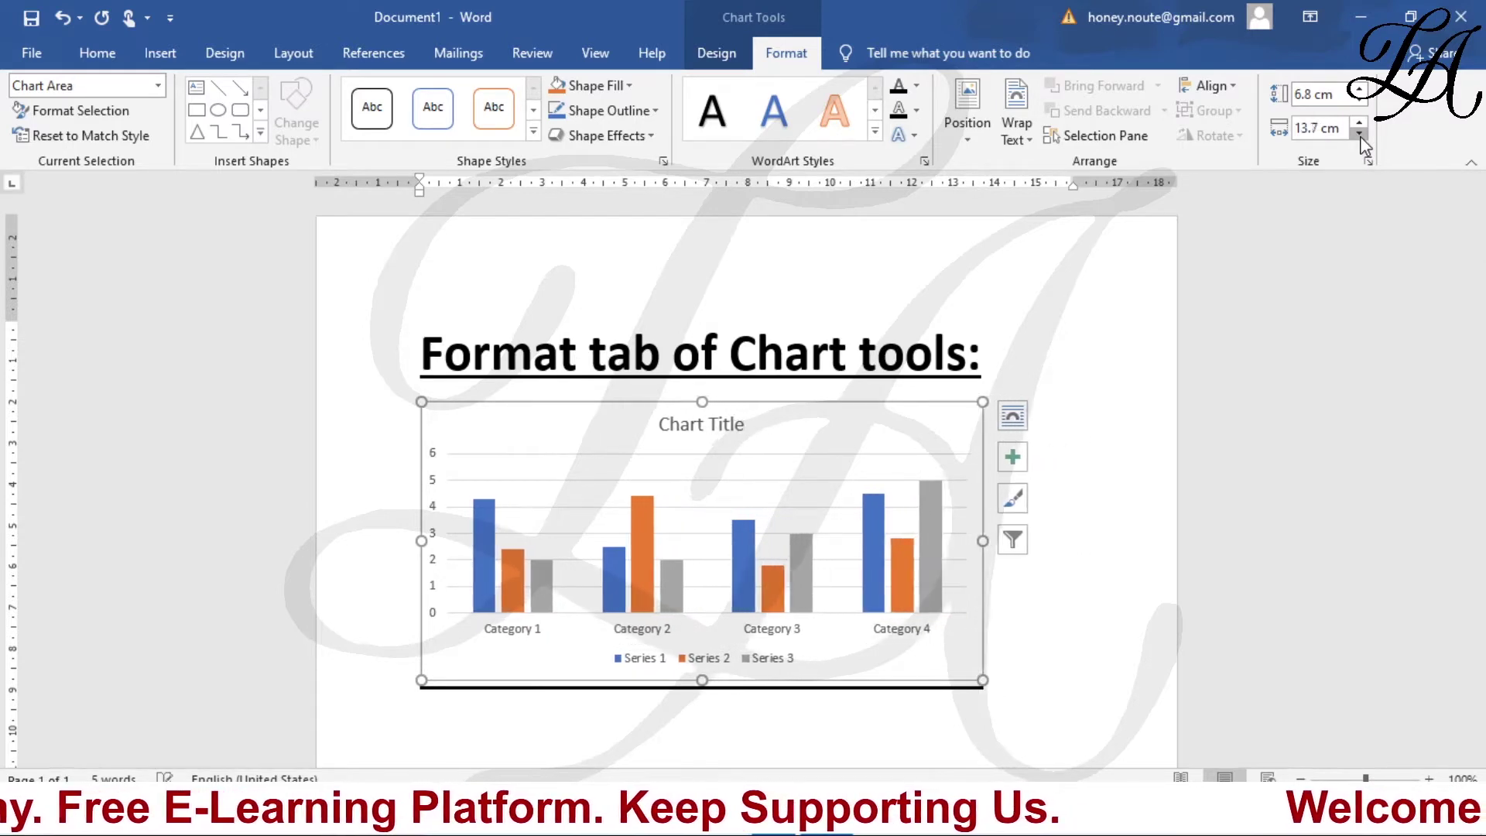
pyautogui.click(1360, 133)
pyautogui.click(1359, 134)
pyautogui.click(1360, 133)
pyautogui.click(1359, 133)
pyautogui.click(1360, 133)
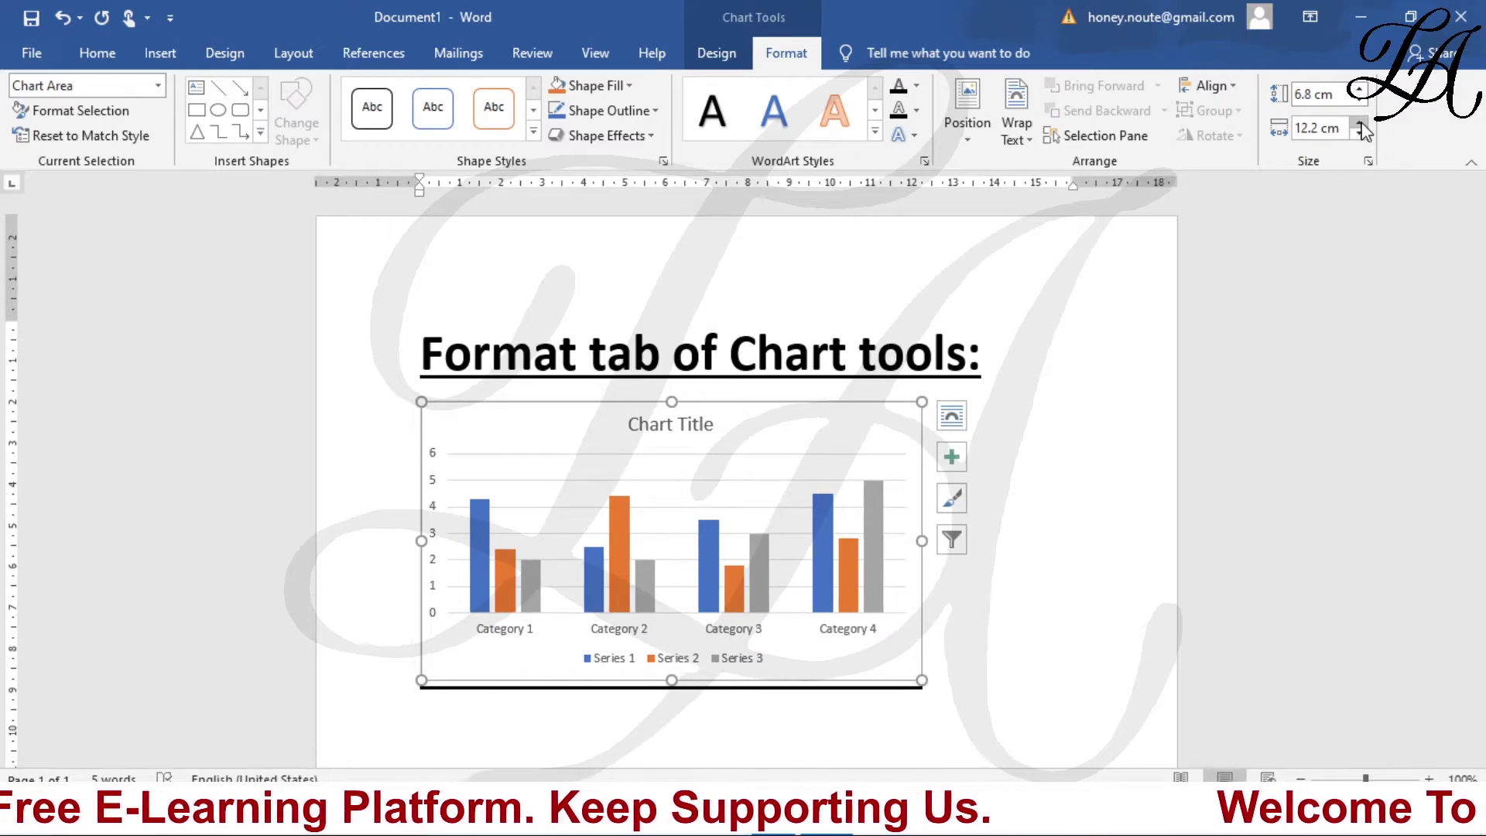
pyautogui.click(1361, 126)
pyautogui.click(1360, 126)
pyautogui.click(1360, 126)
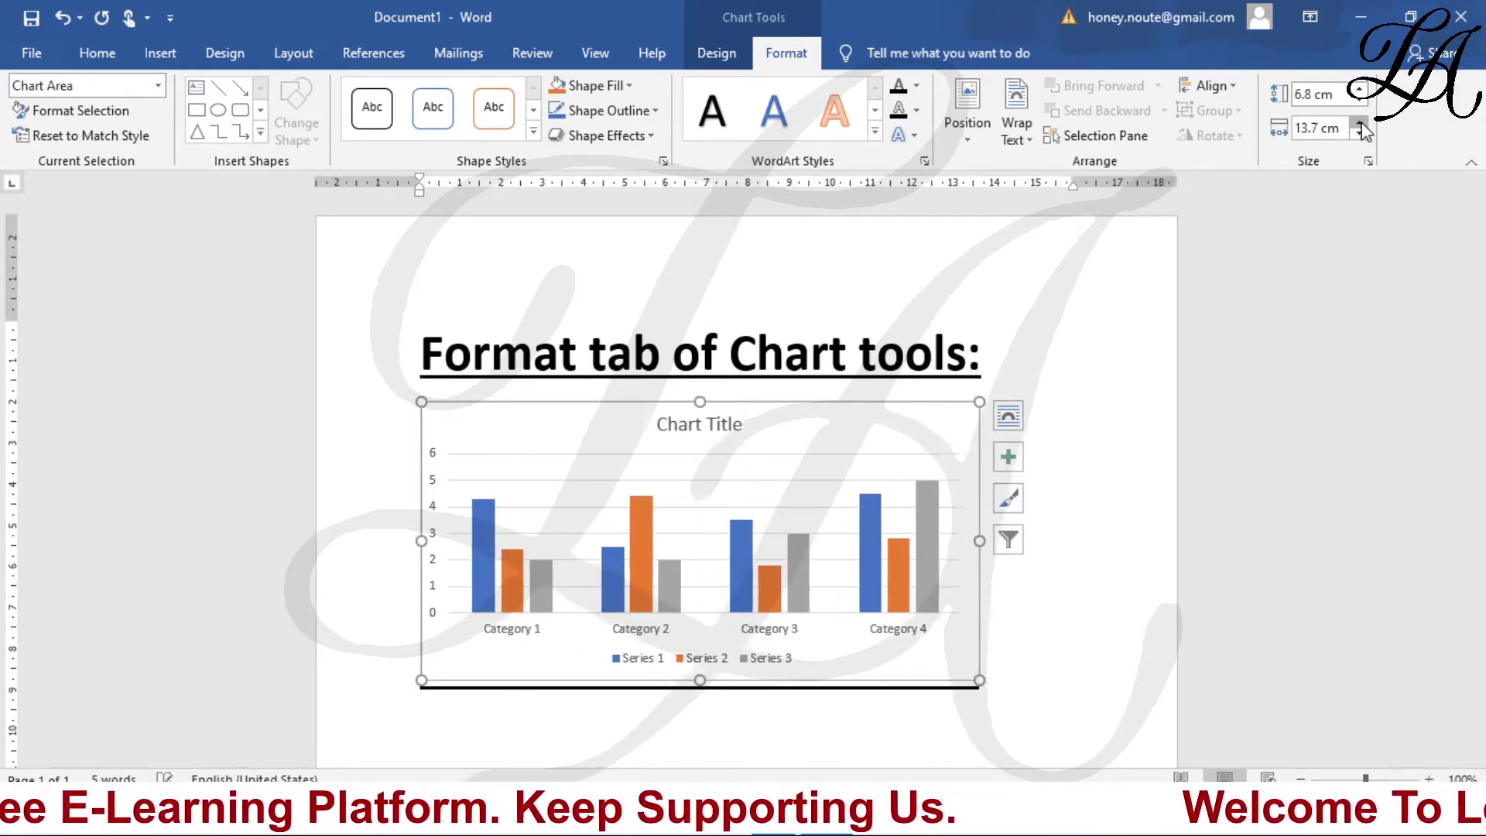
pyautogui.click(1360, 126)
pyautogui.click(1361, 126)
pyautogui.click(1361, 126)
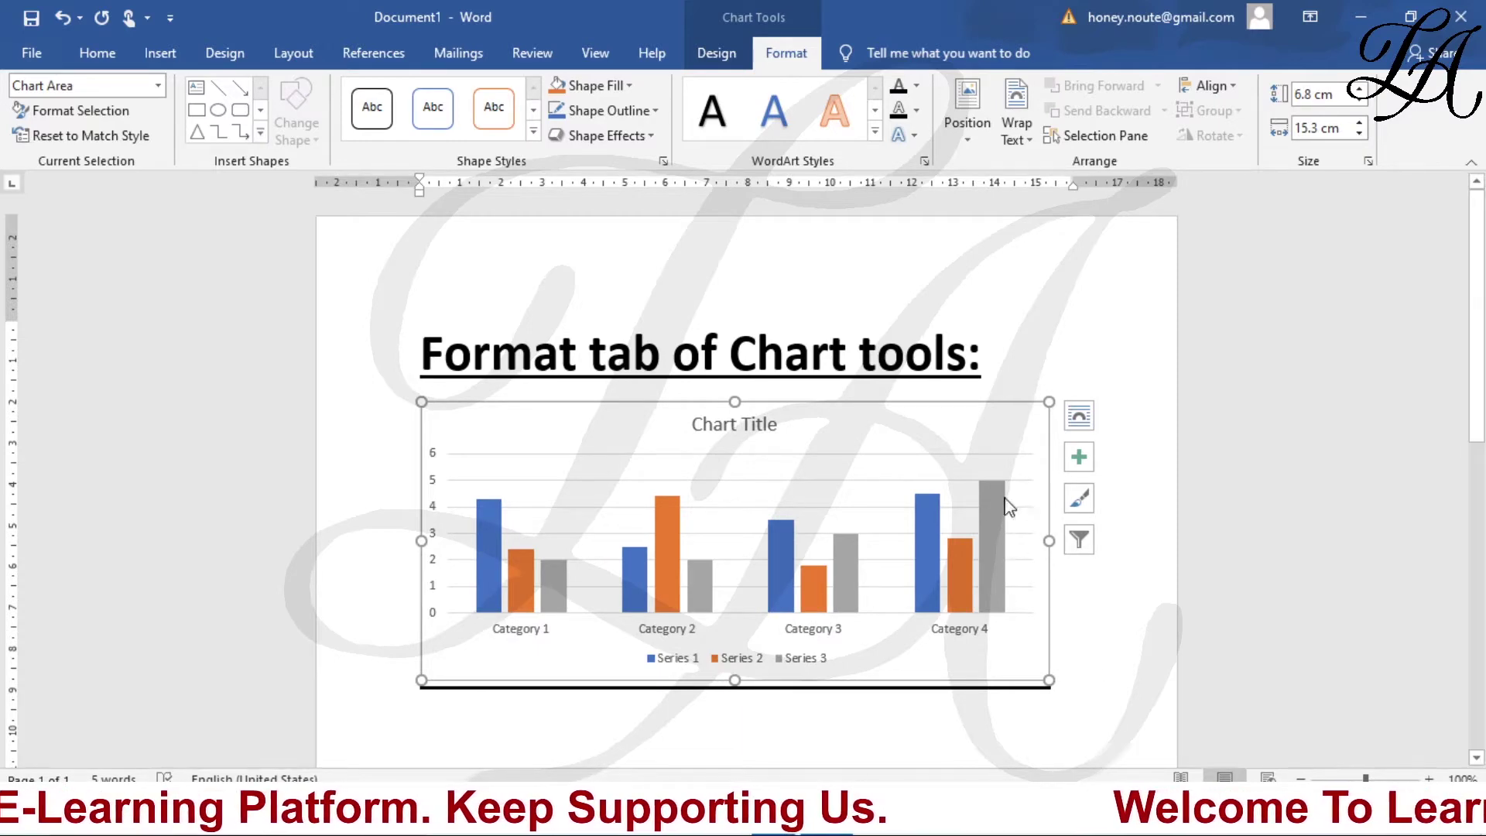
# Select the chart area and drag its sizing handles to about 13.63 cm by 7.44 cm
pyautogui.click(919, 467)
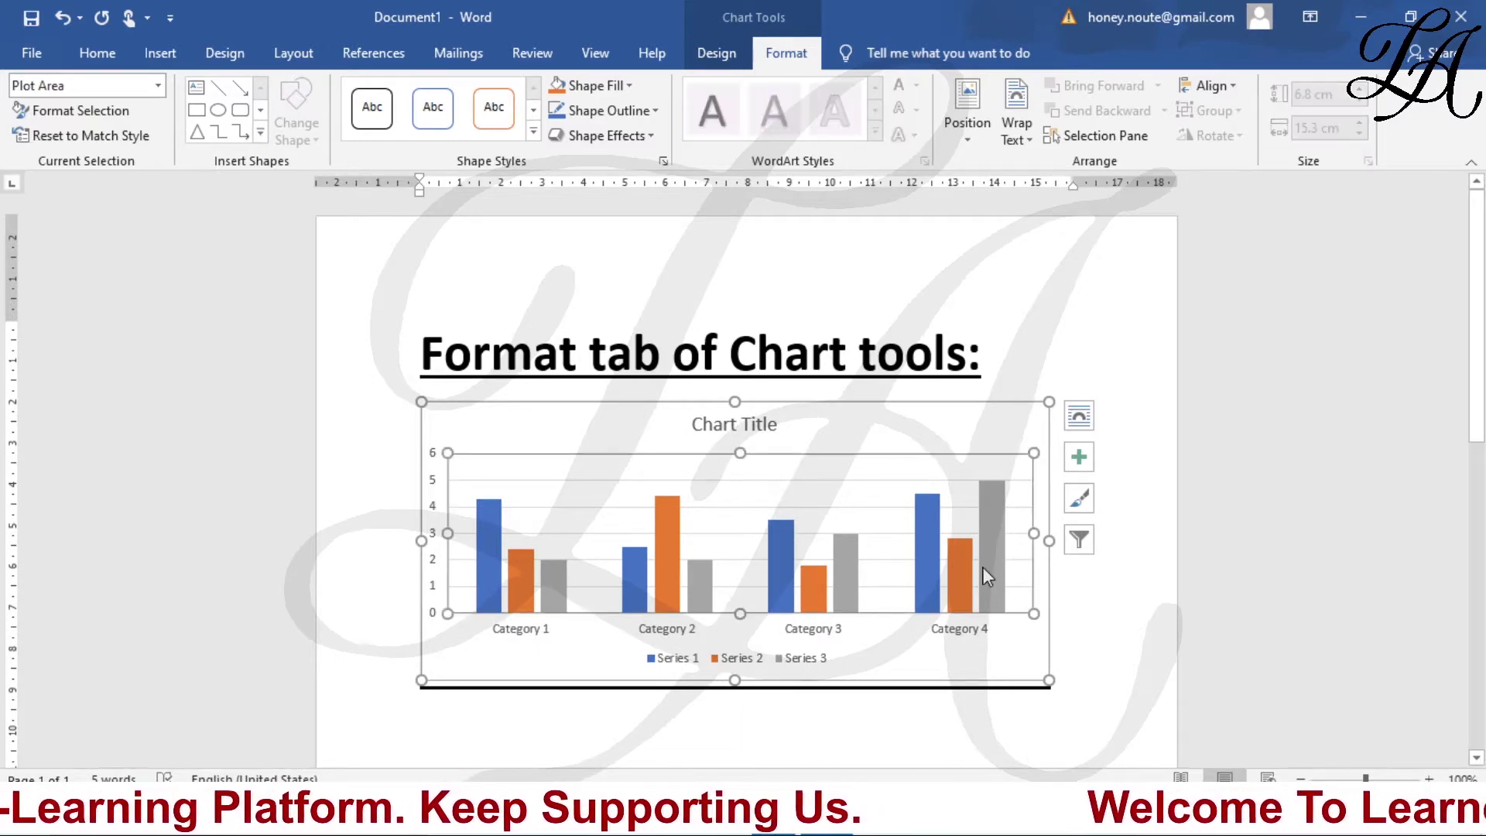
pyautogui.click(962, 437)
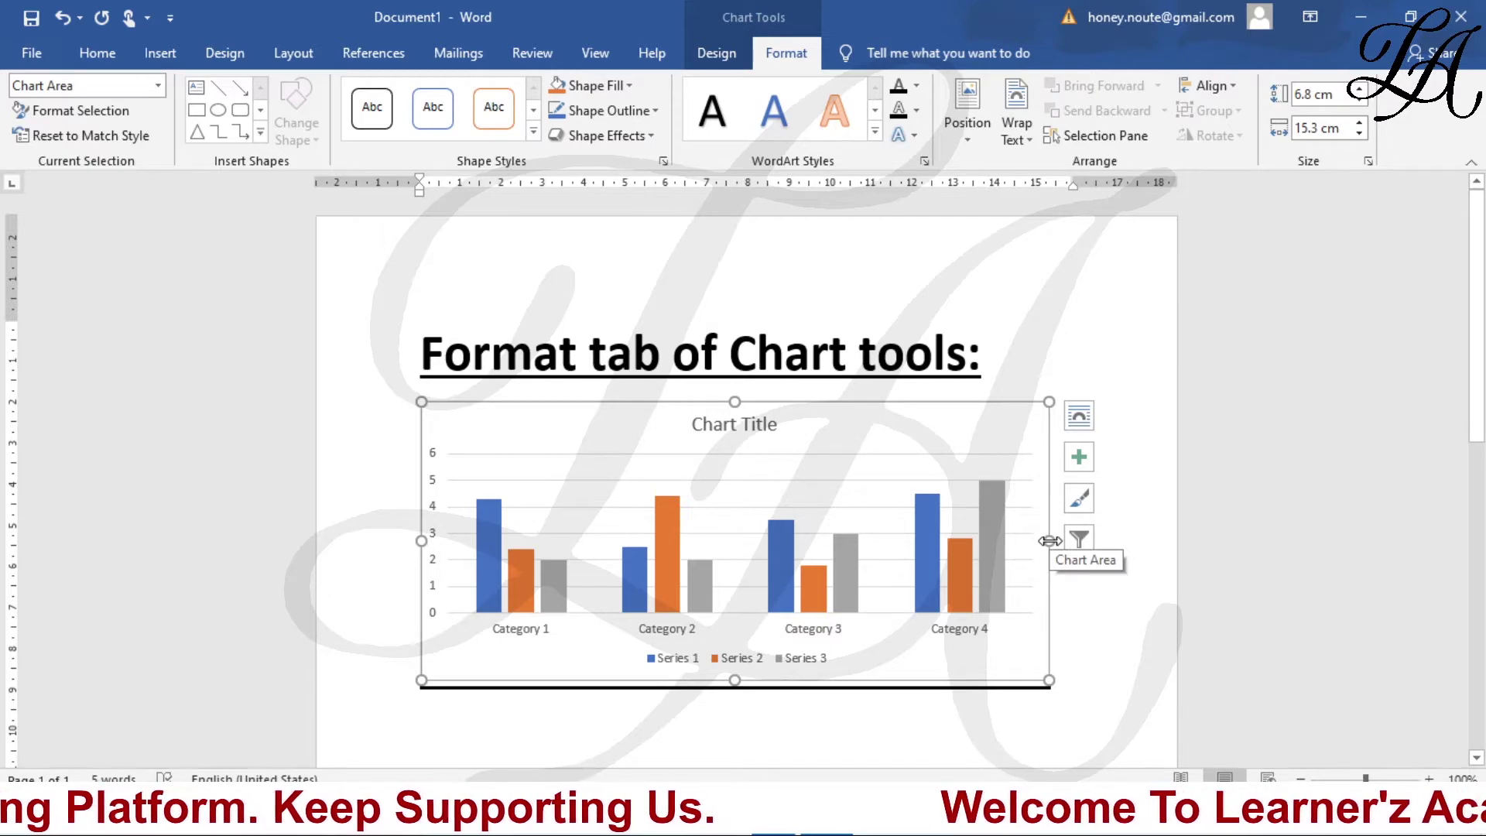
pyautogui.moveTo(1049, 540); pyautogui.dragTo(902, 552)
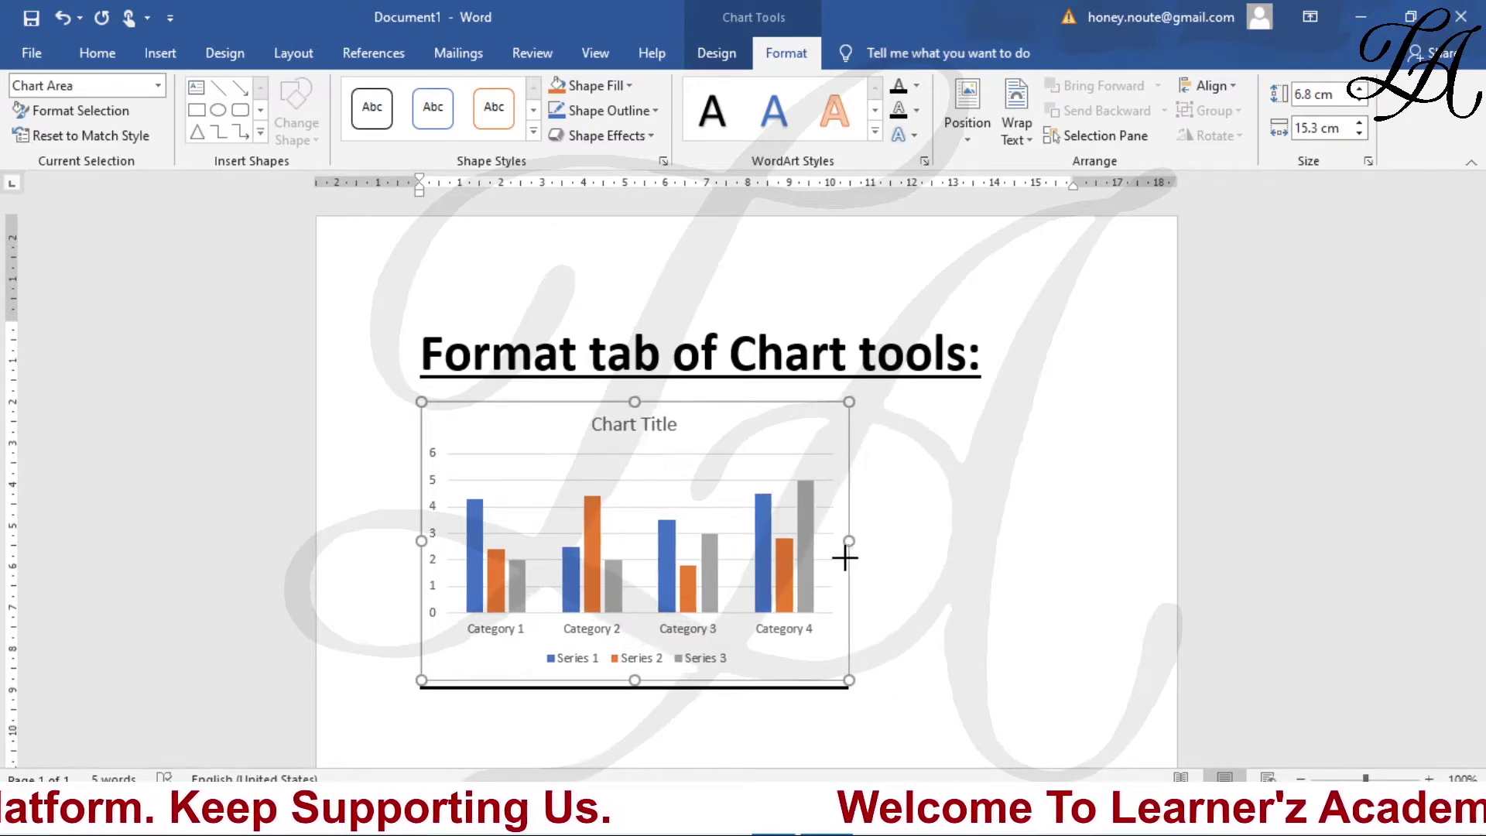
pyautogui.moveTo(897, 551); pyautogui.dragTo(814, 560)
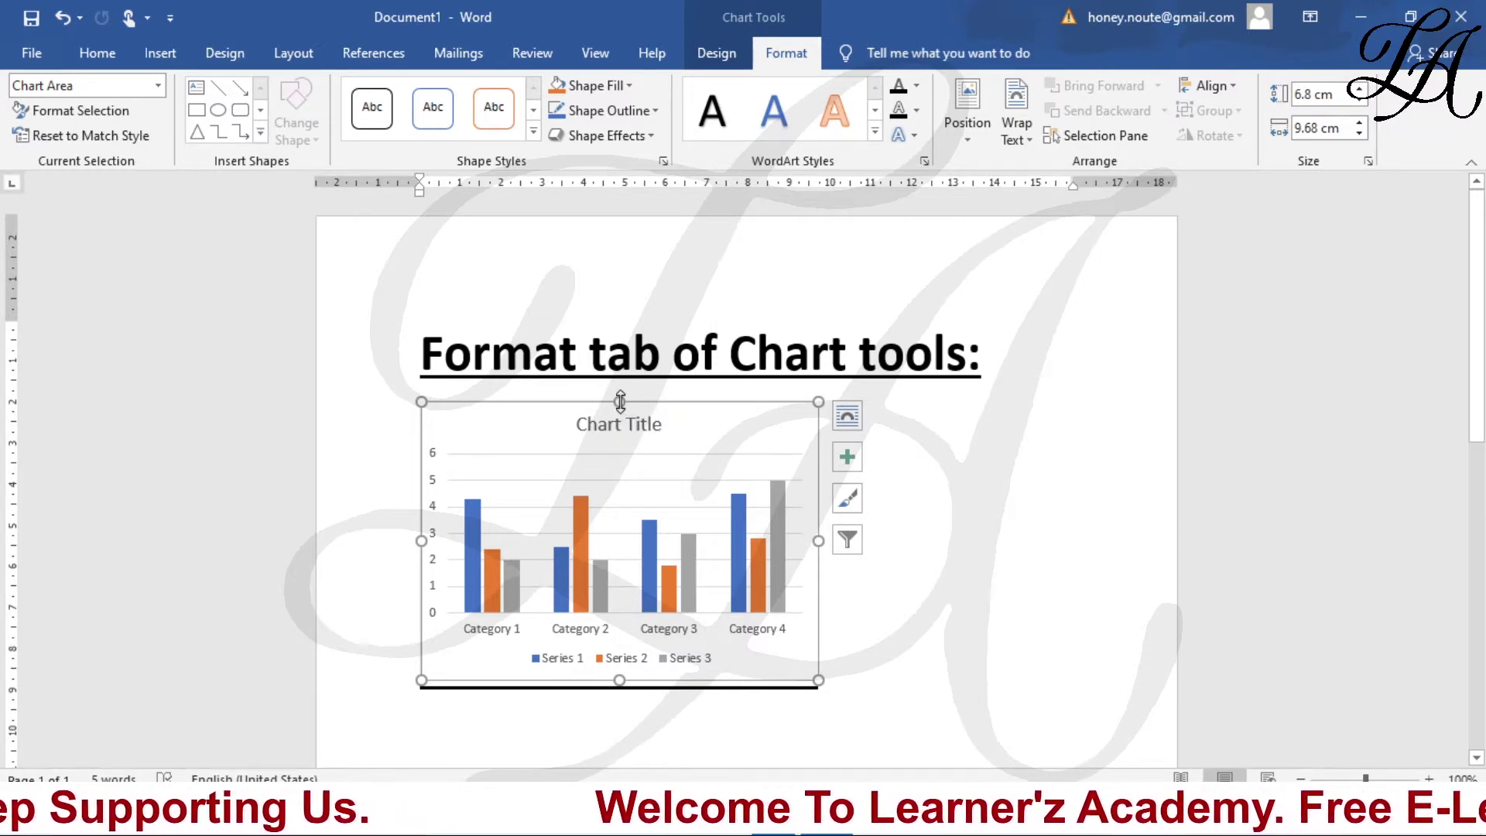
pyautogui.moveTo(620, 401); pyautogui.dragTo(623, 438)
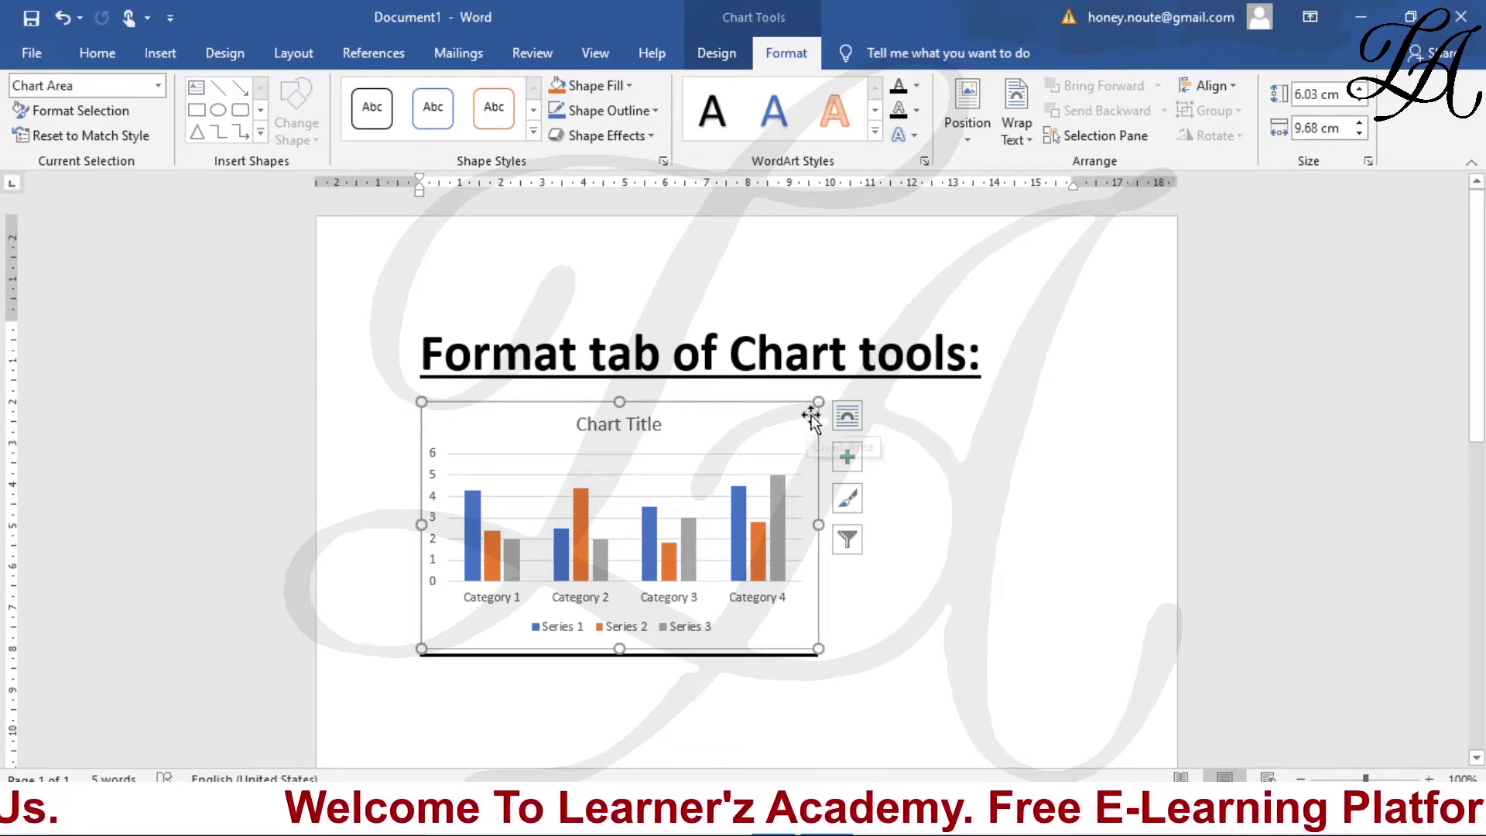
pyautogui.moveTo(818, 404); pyautogui.dragTo(980, 401)
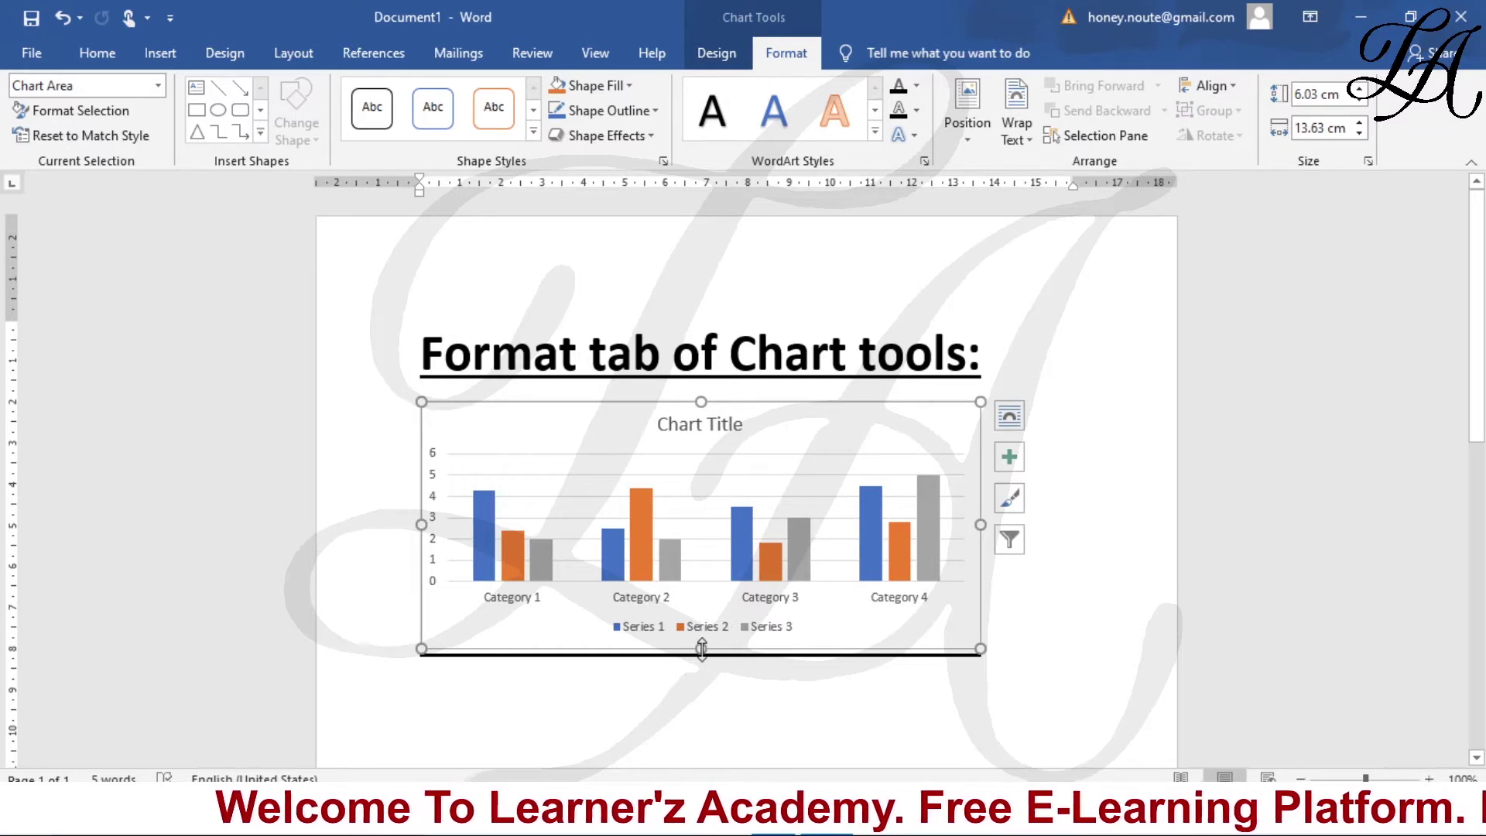
pyautogui.moveTo(700, 649); pyautogui.dragTo(700, 706)
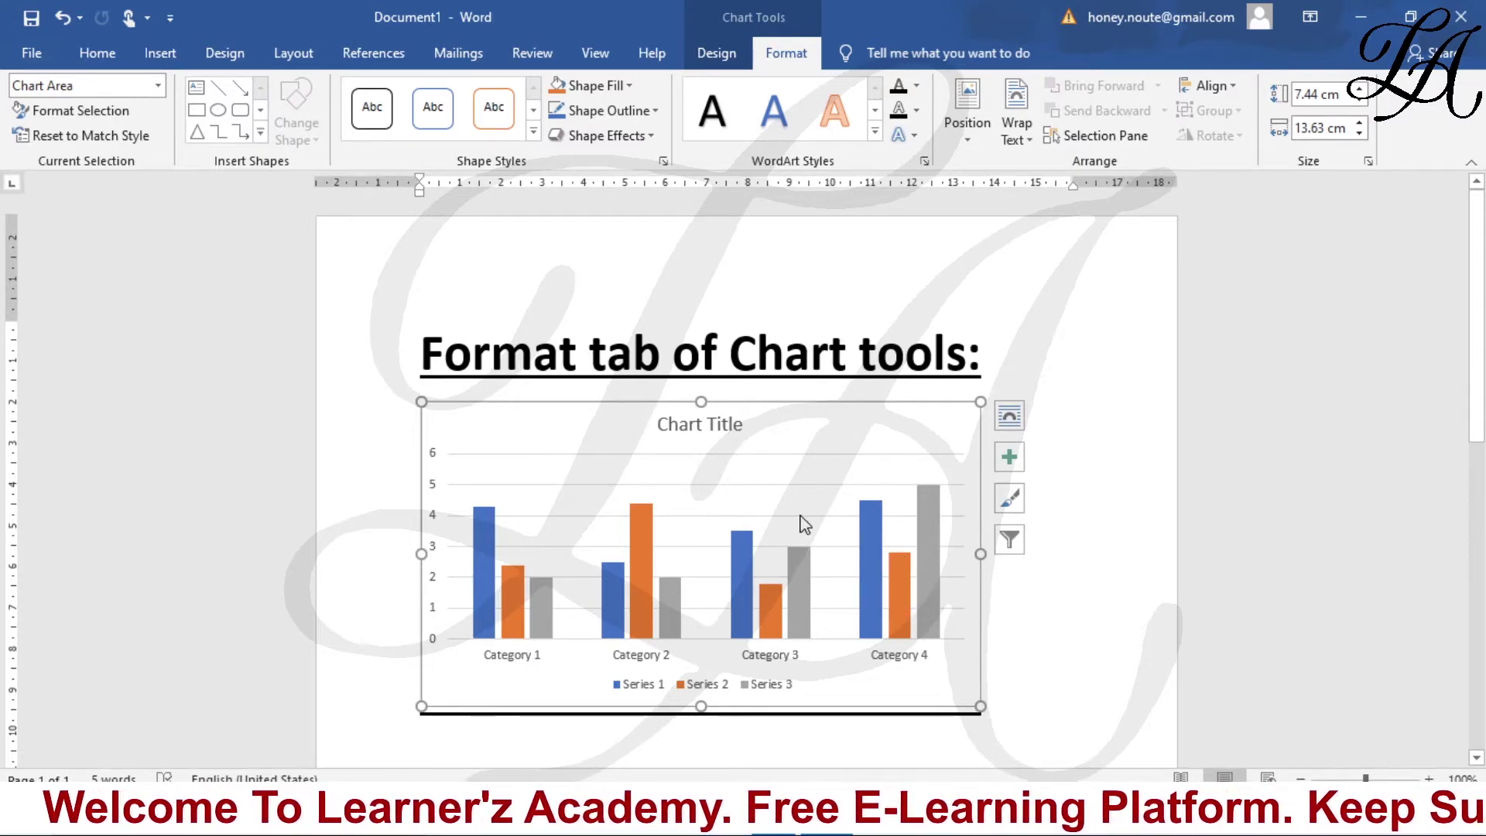
pyautogui.moveTo(799, 592)
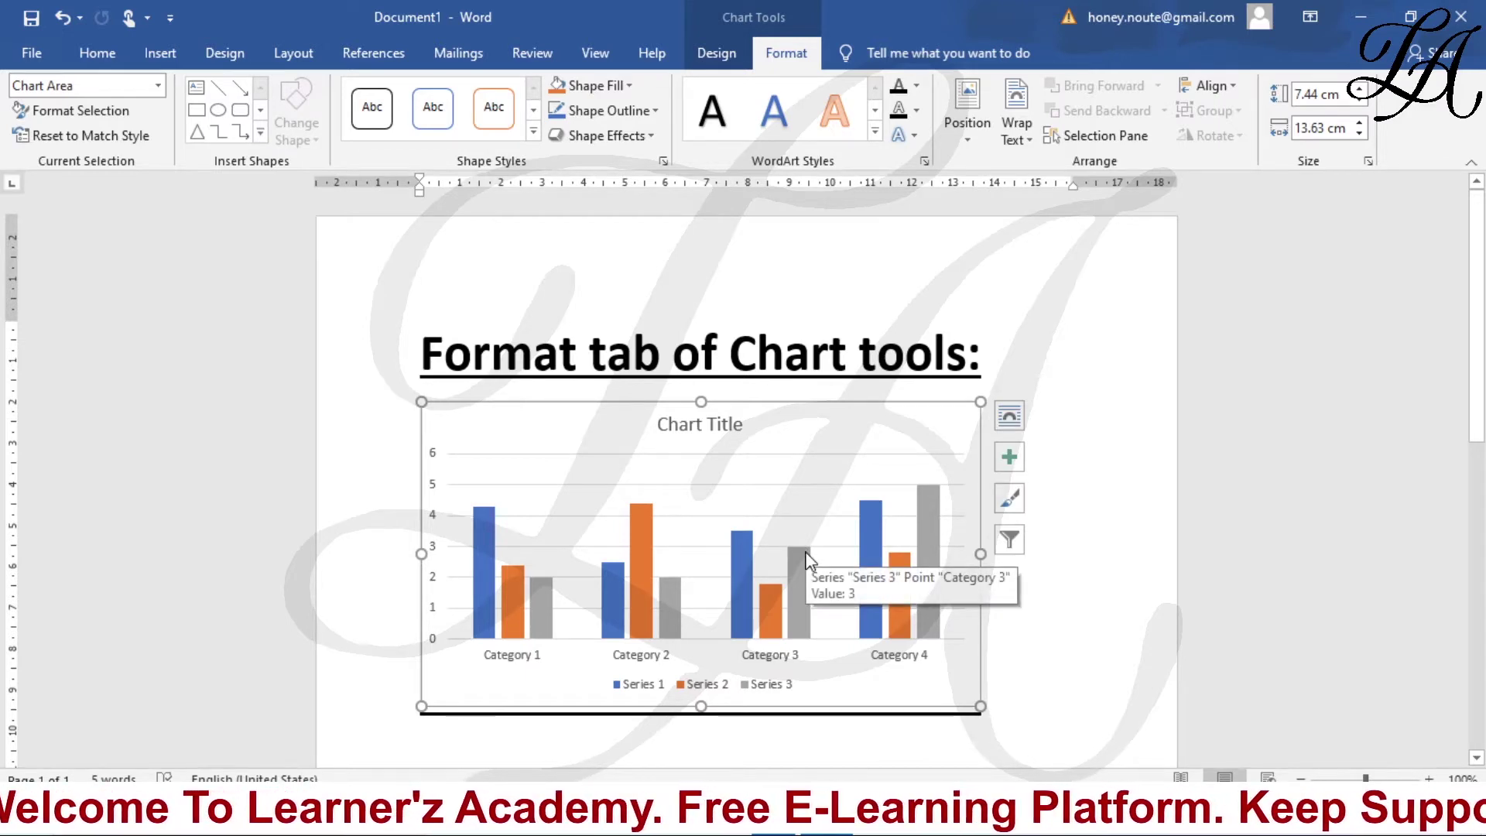
# Undo the last resizes, delete Series 3, then delete the whole chart
pyautogui.hotkey('ctrl', 'z')
pyautogui.hotkey('ctrl', 'z')
pyautogui.click(771, 507)
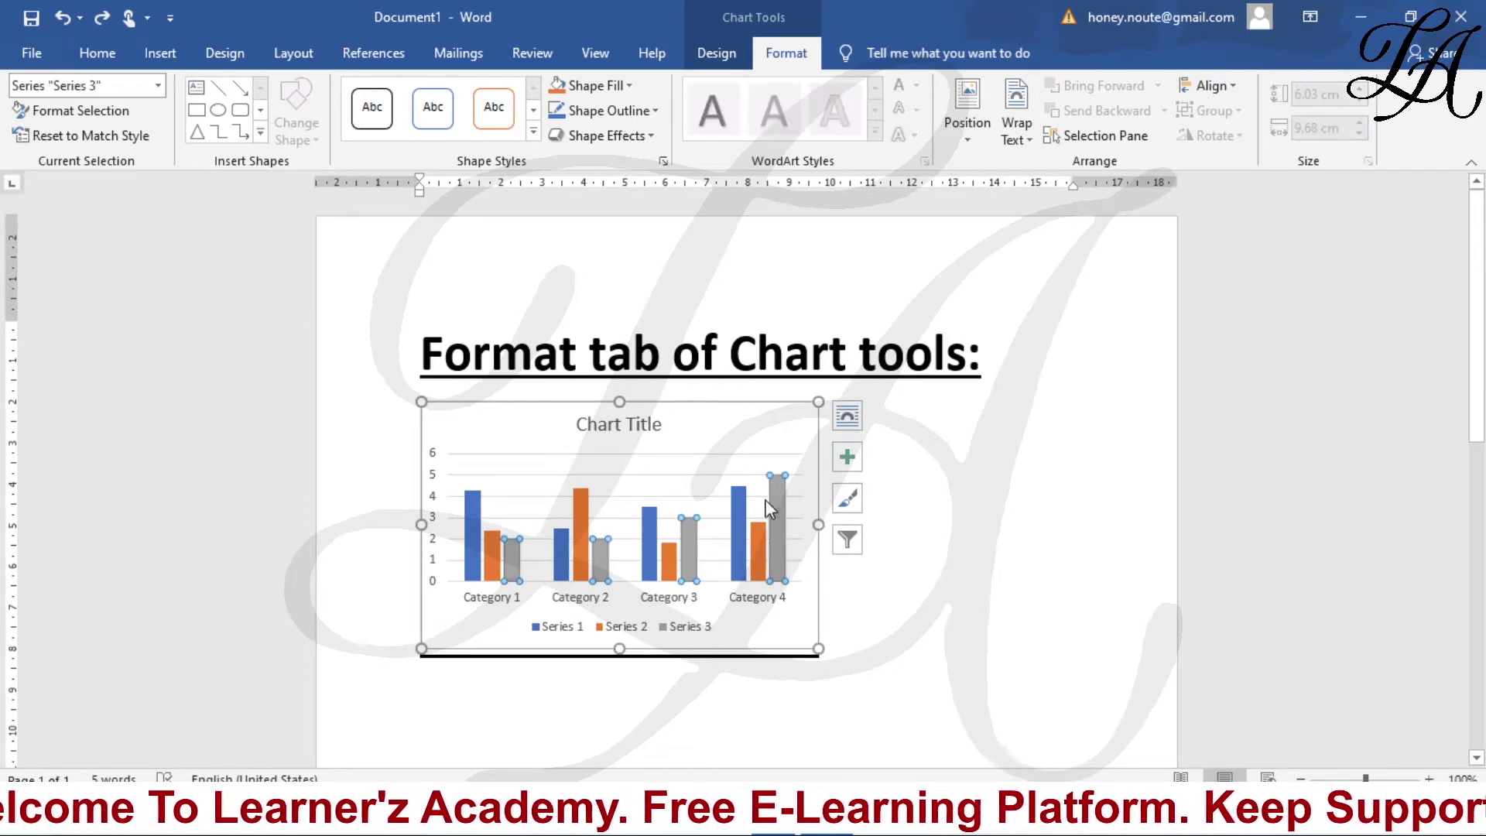
pyautogui.press('Delete')
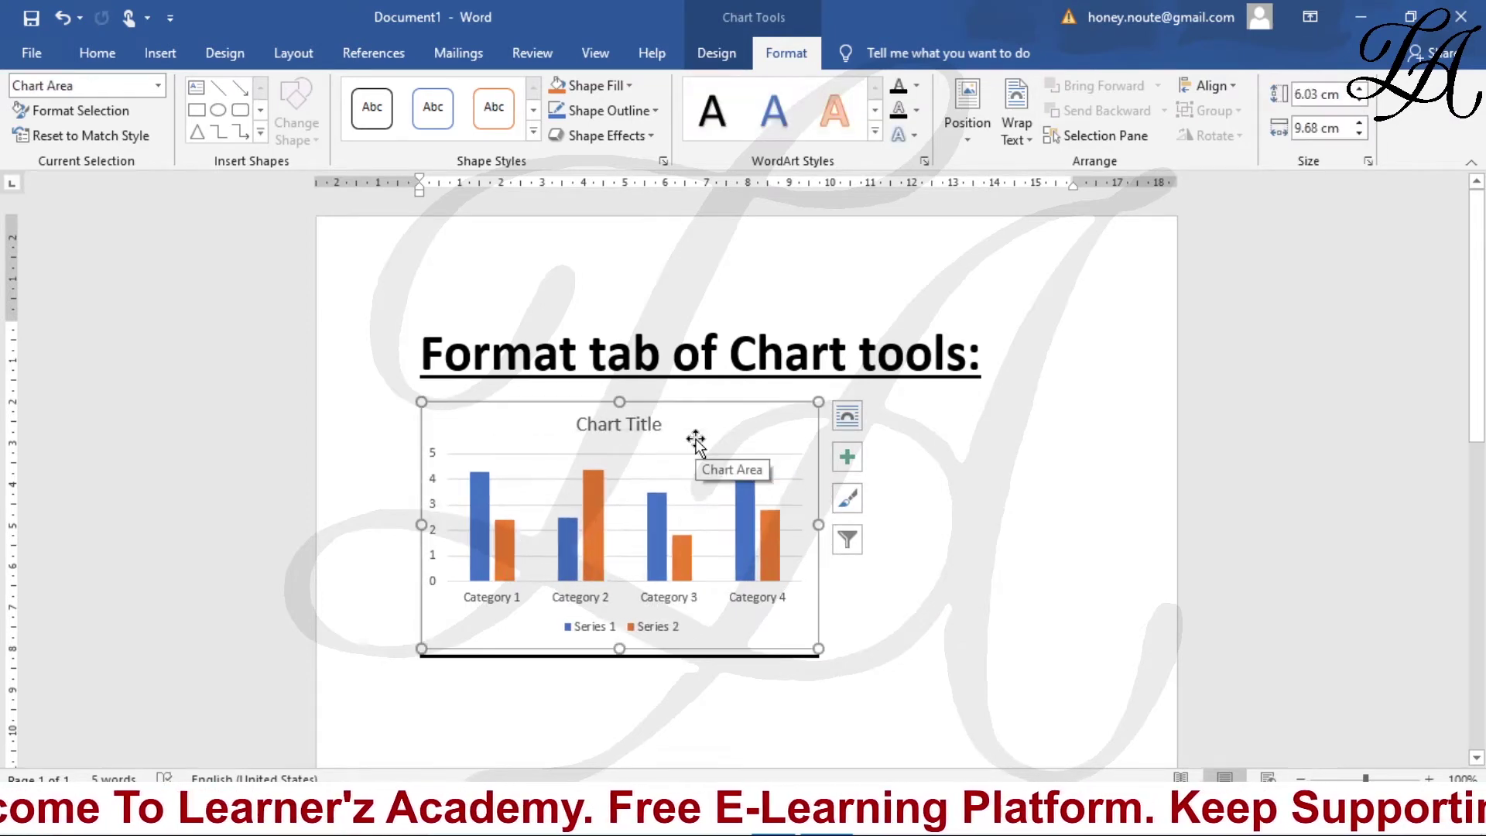
pyautogui.press('Delete')
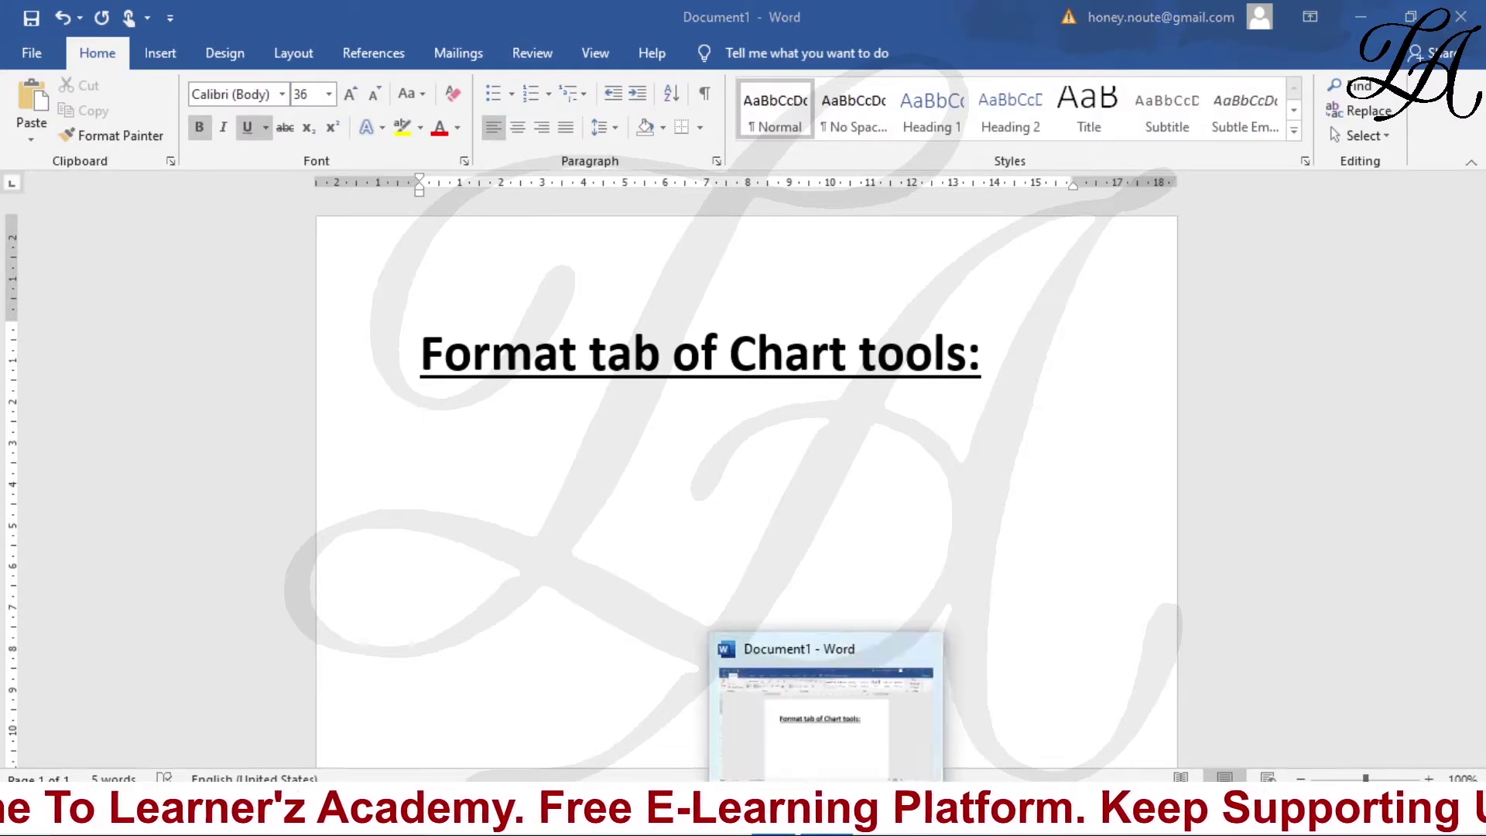
pyautogui.click(826, 816)
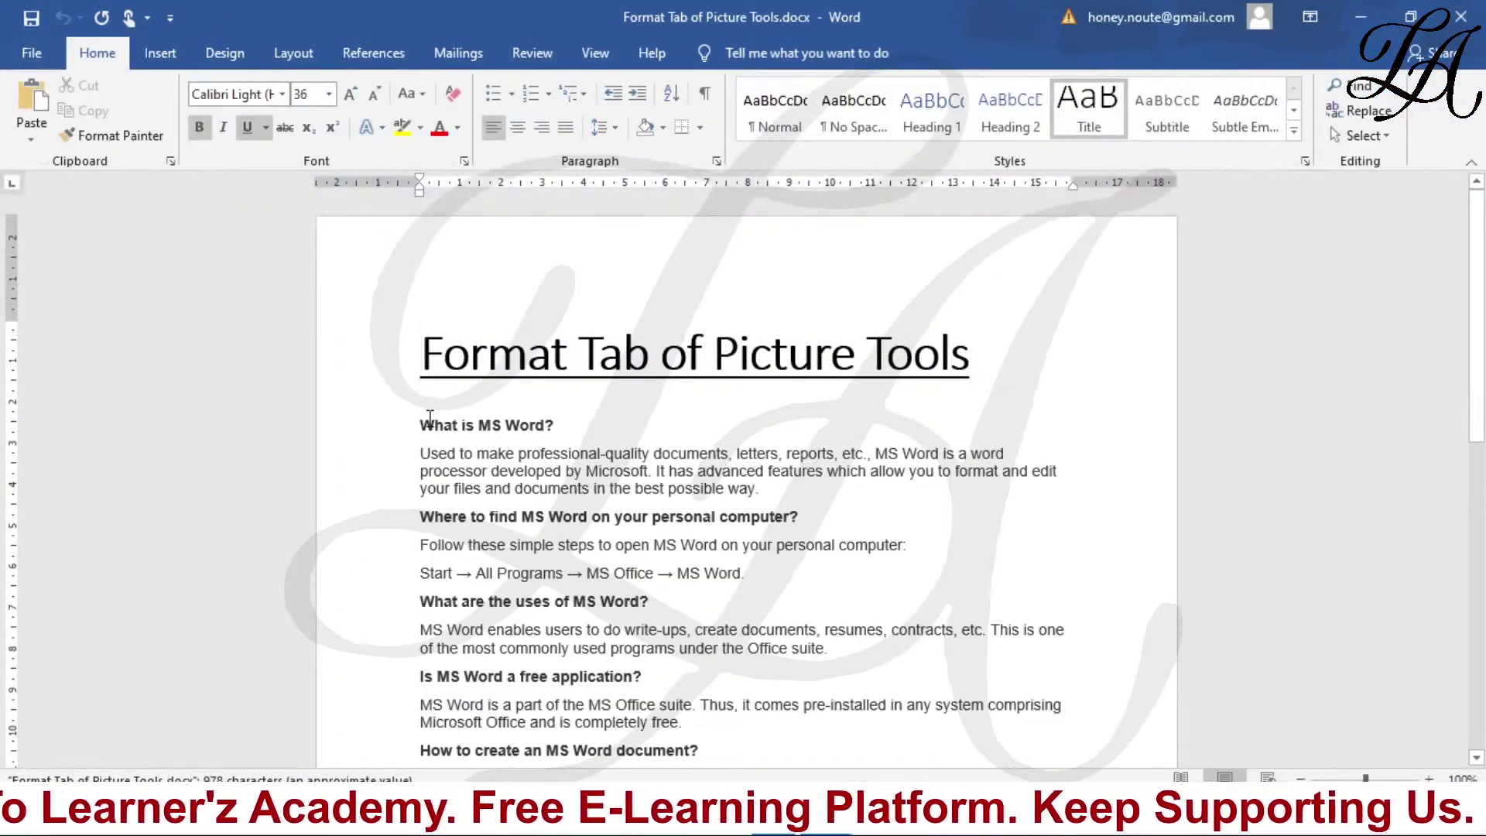
# Copy the MS Word question-and-answer text from the other document and paste it into Document1
pyautogui.moveTo(415, 424); pyautogui.dragTo(844, 602)
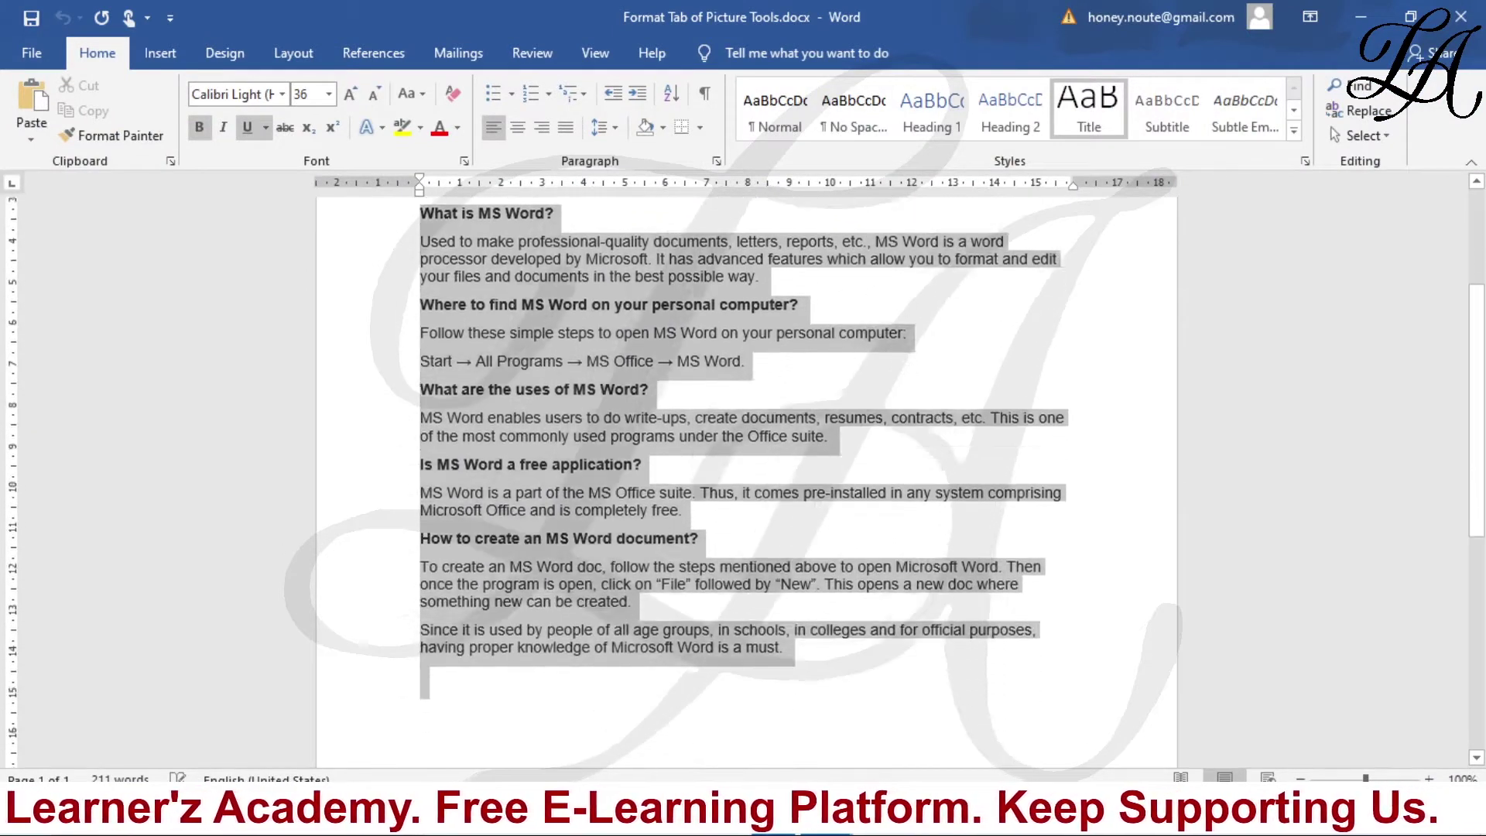
pyautogui.rightClick(695, 222)
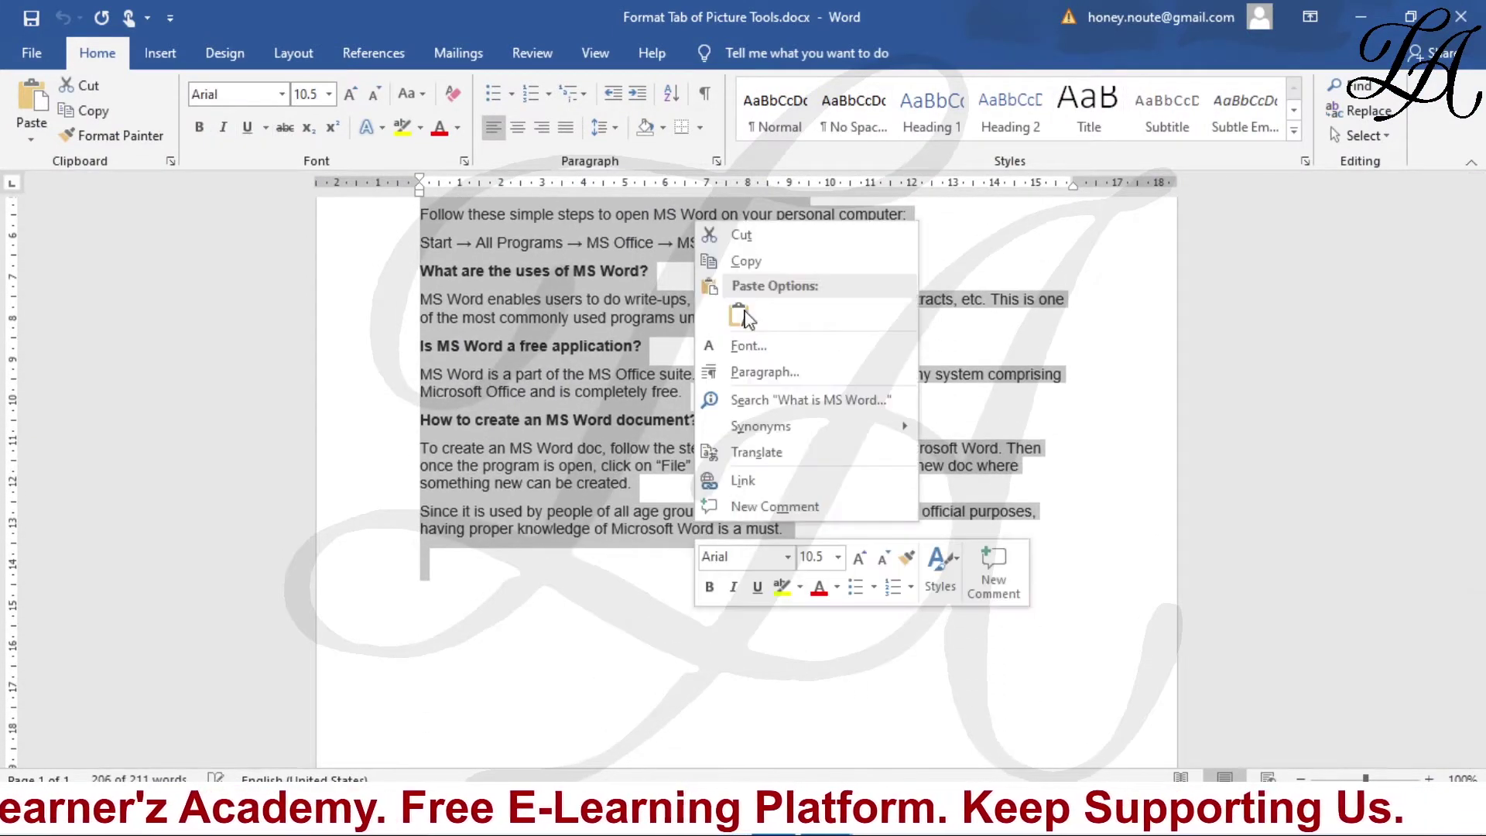
pyautogui.click(743, 263)
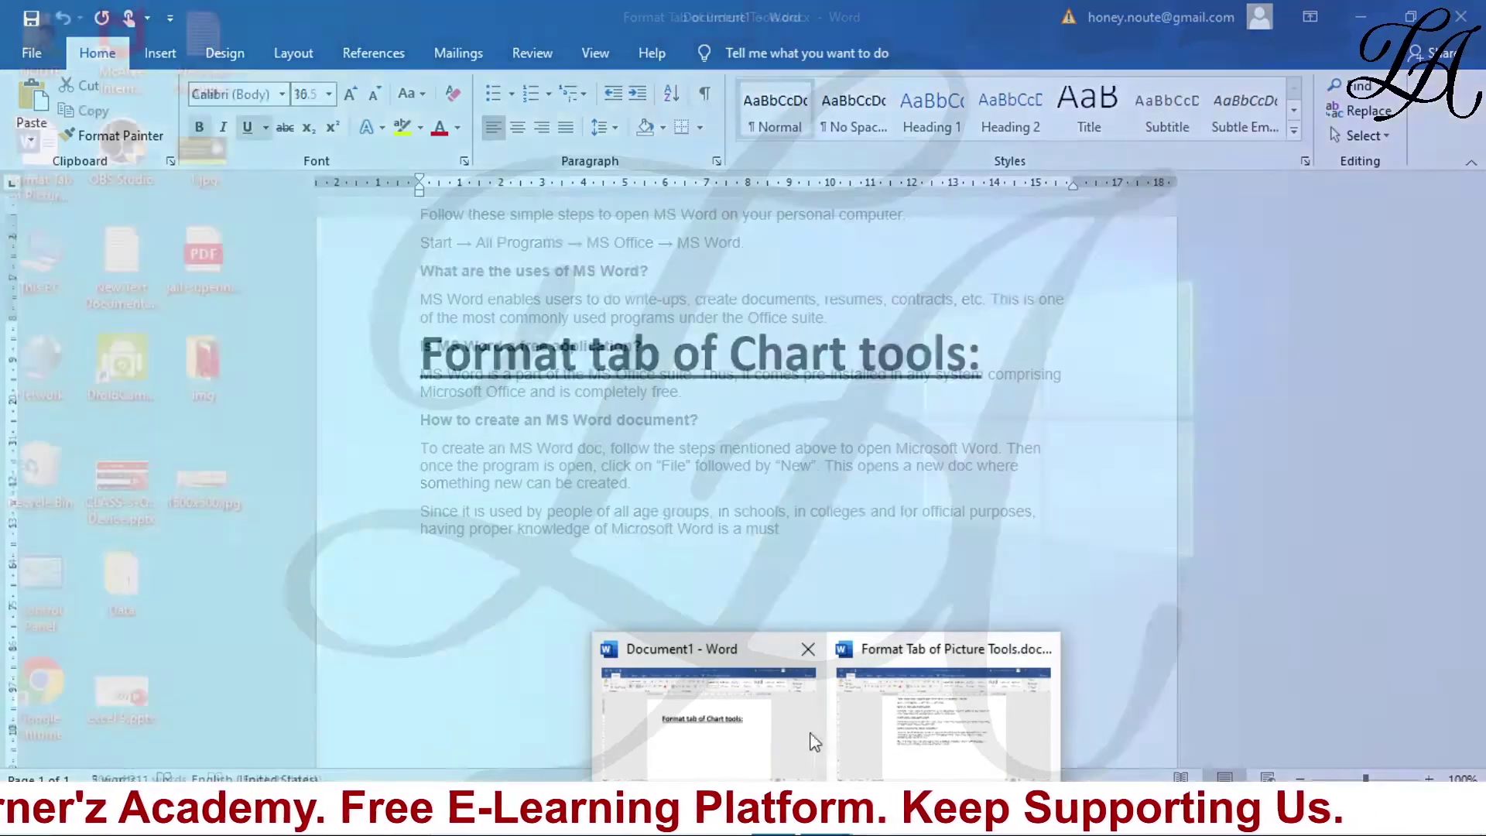
pyautogui.click(805, 732)
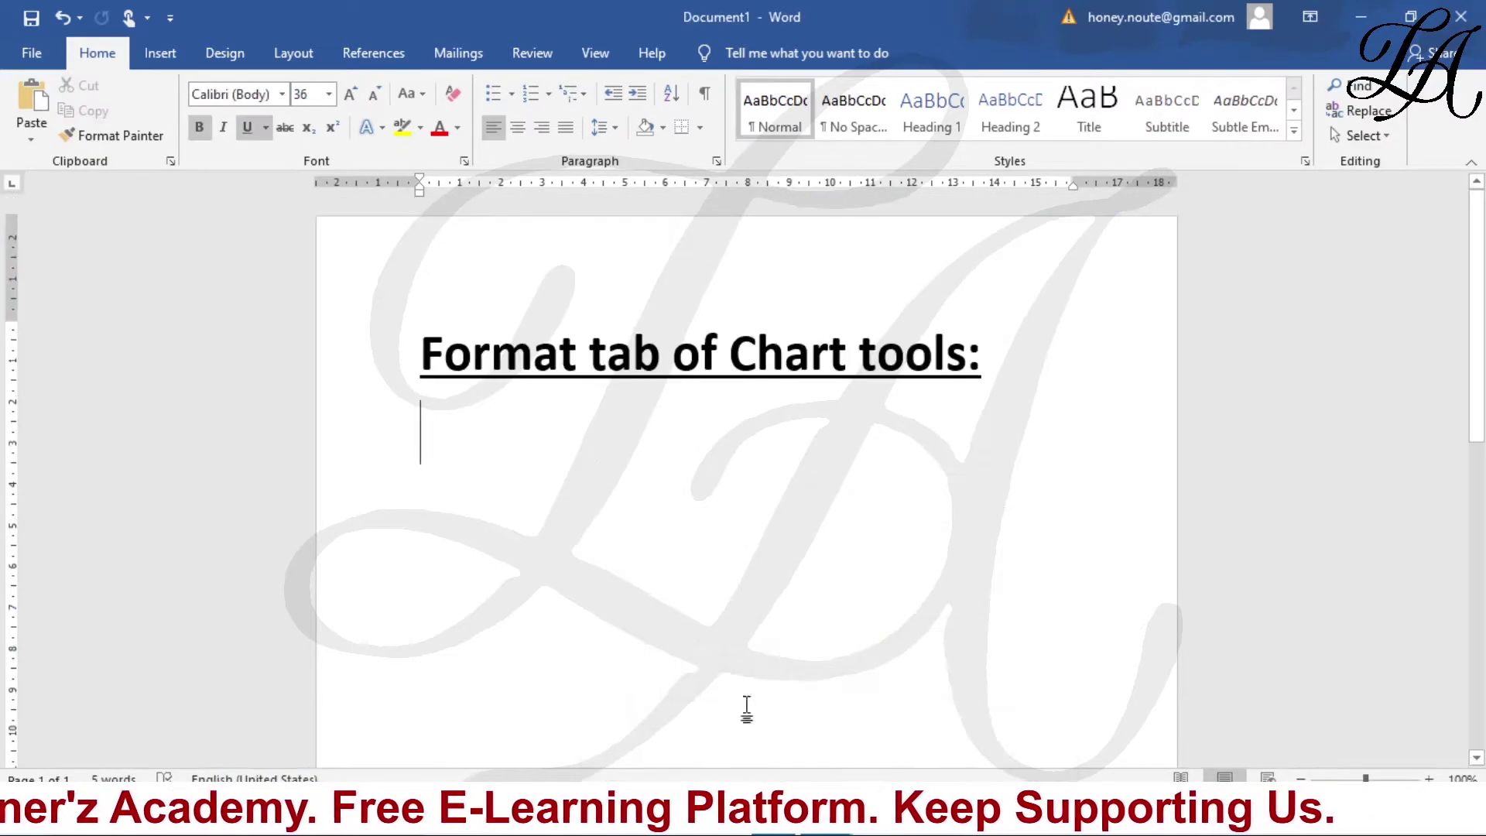
pyautogui.hotkey('ctrl', 'v')
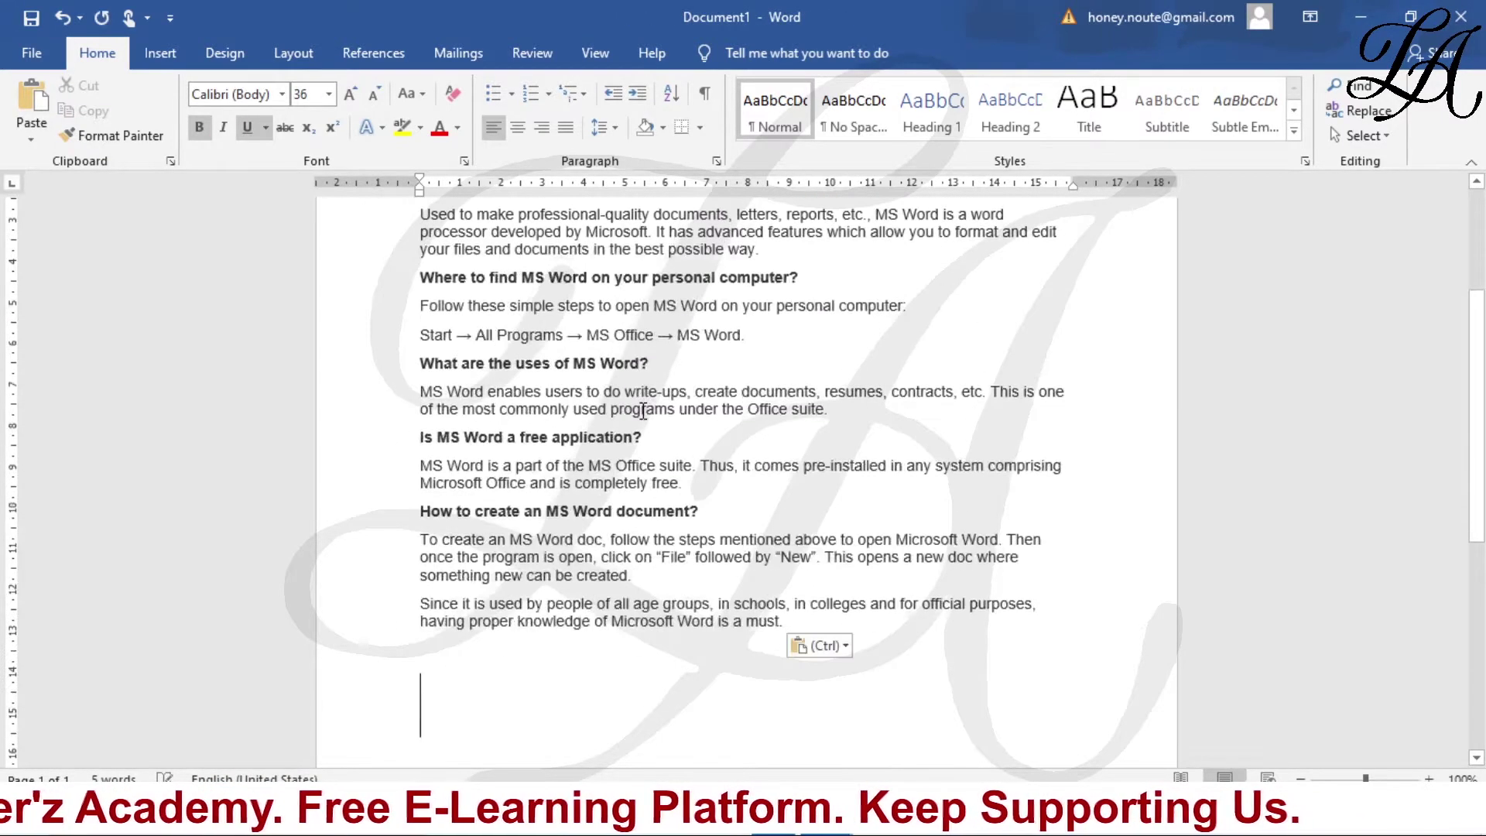
pyautogui.scroll(5, 767, 507)
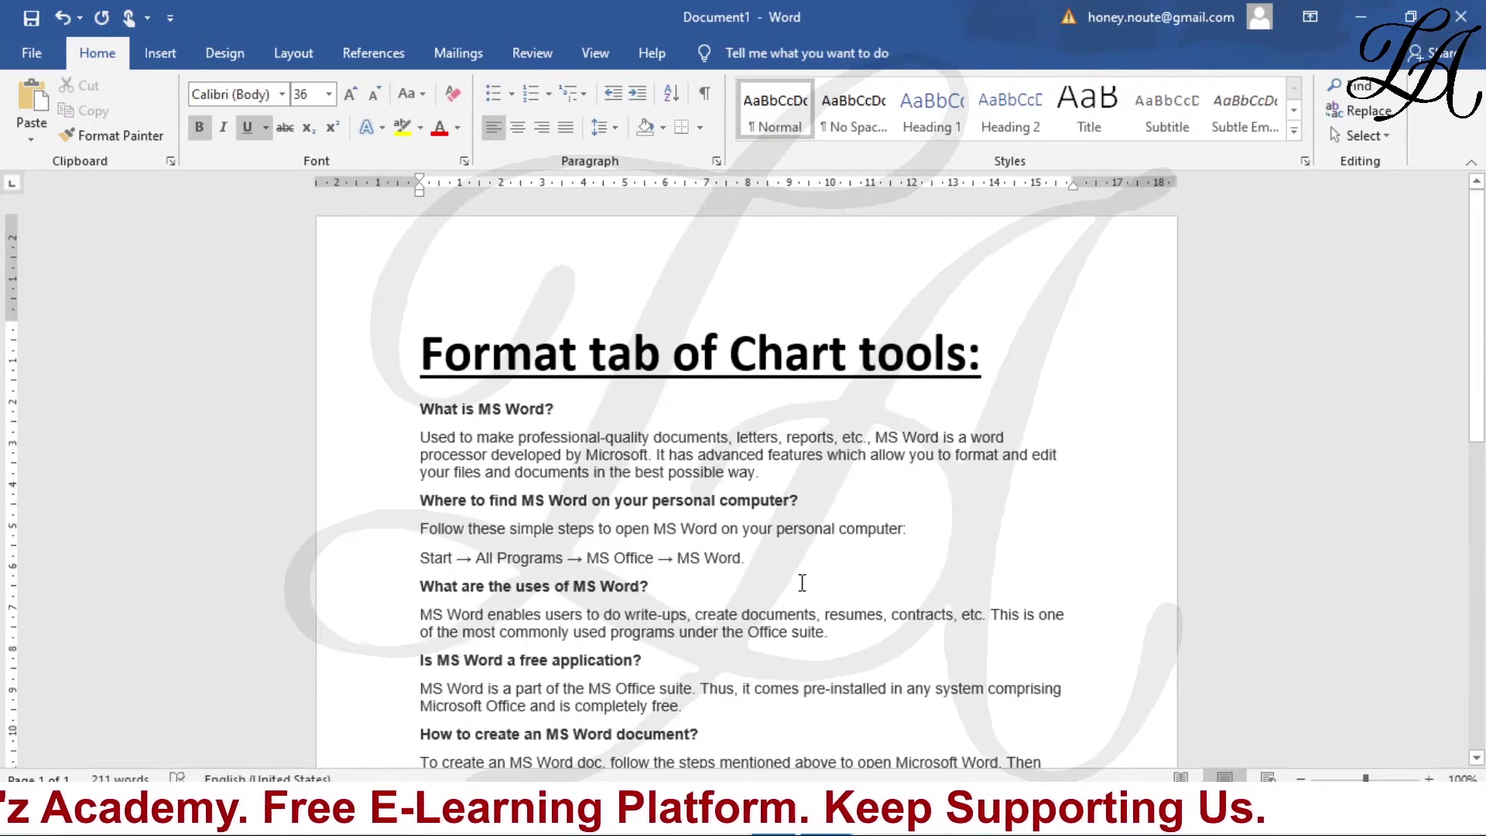
pyautogui.click(774, 560)
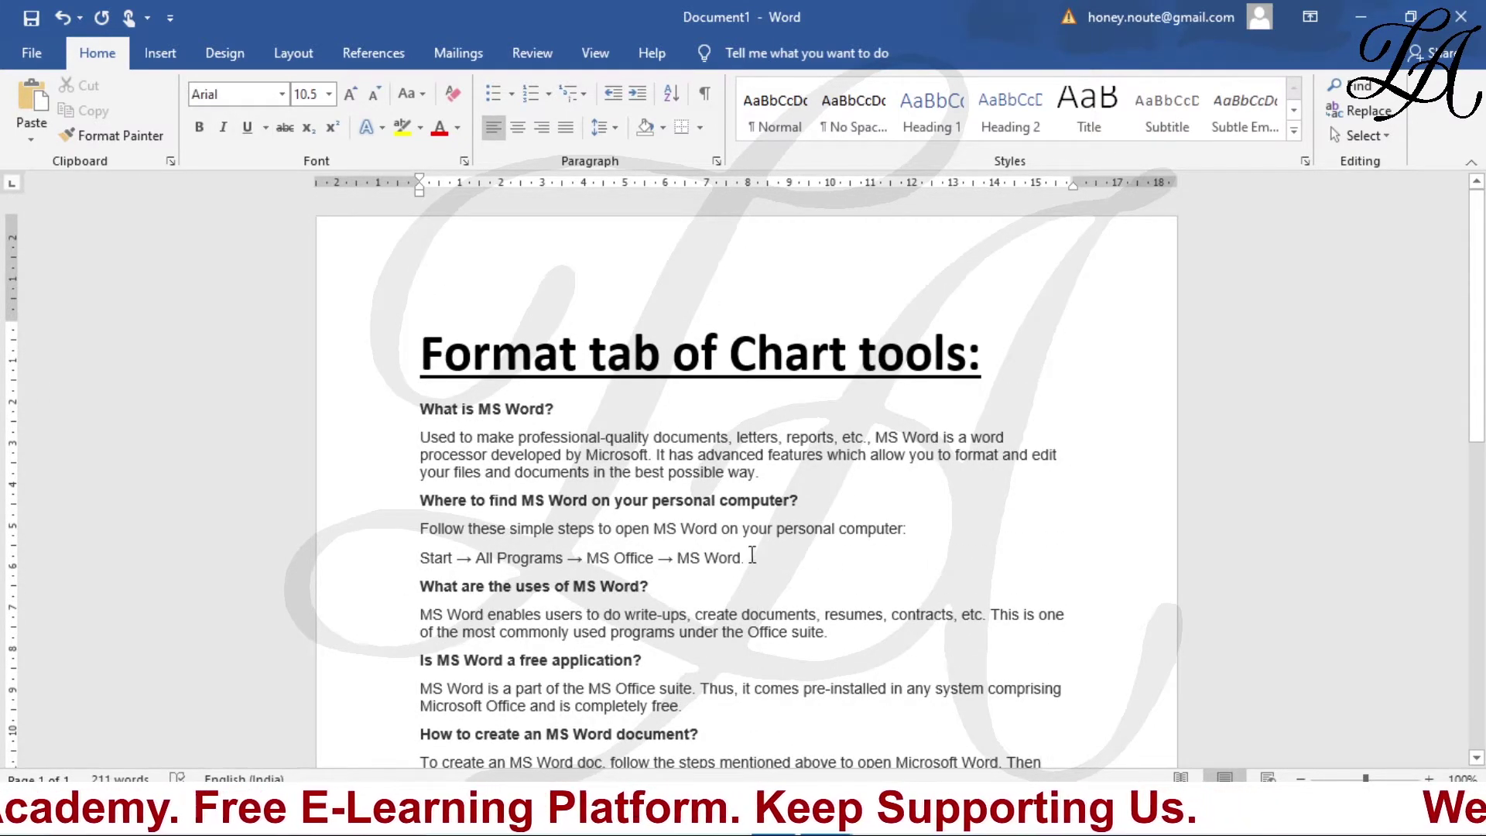
# Insert a Clustered Column chart on the Start line and drag it narrower
pyautogui.click(174, 54)
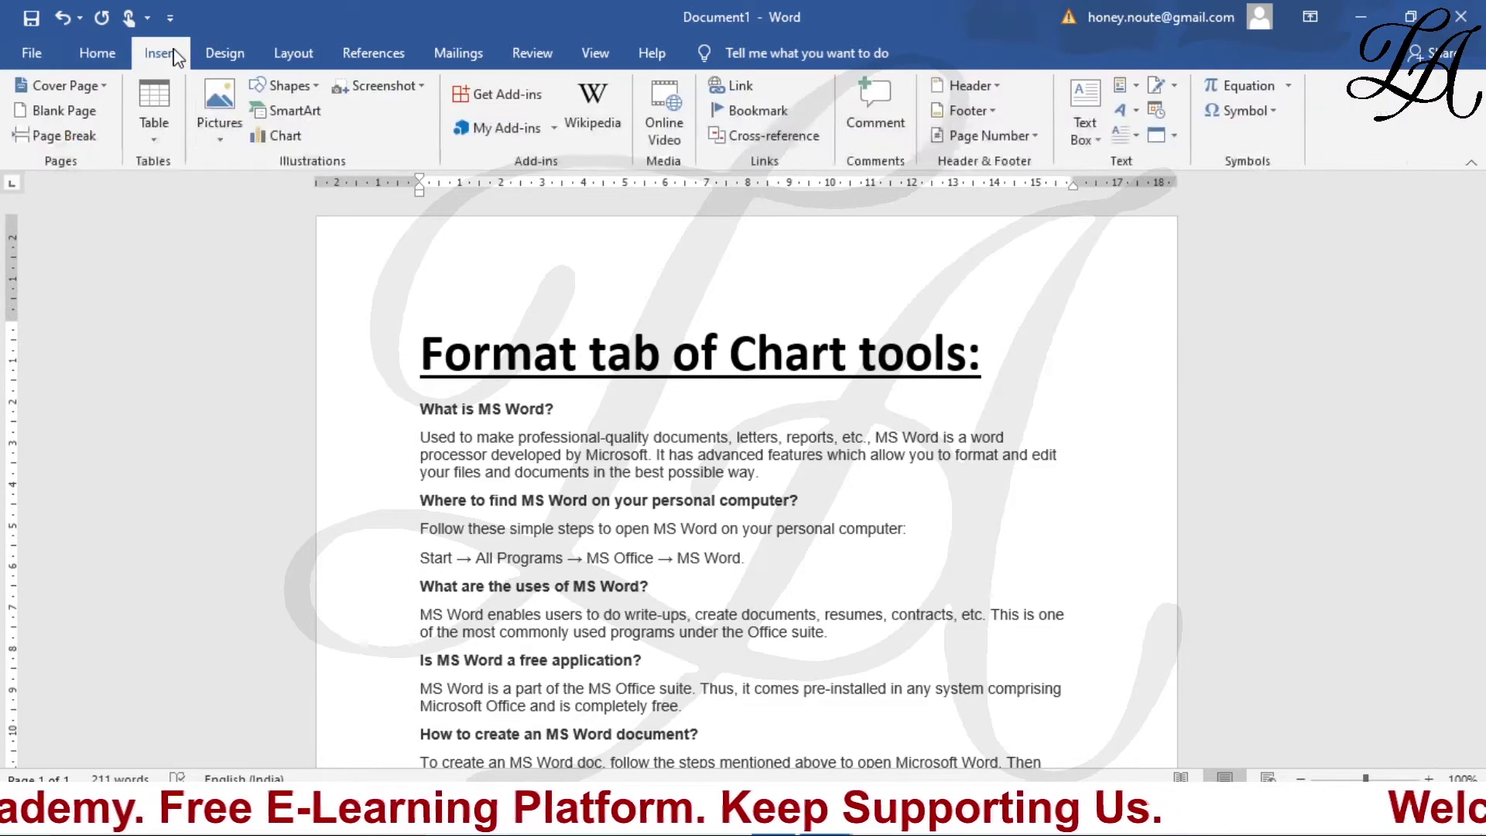
pyautogui.click(285, 136)
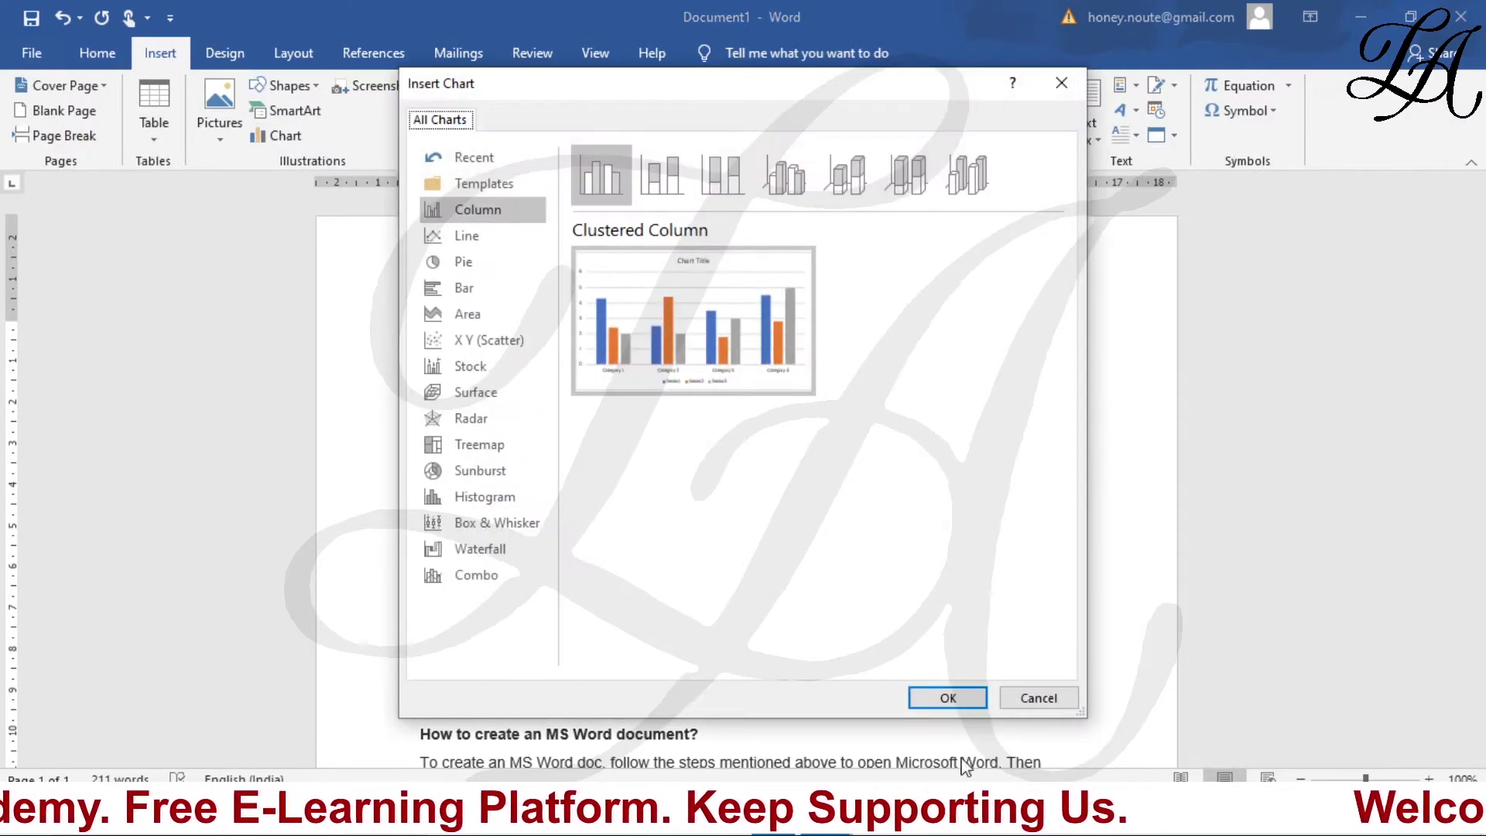
pyautogui.click(947, 697)
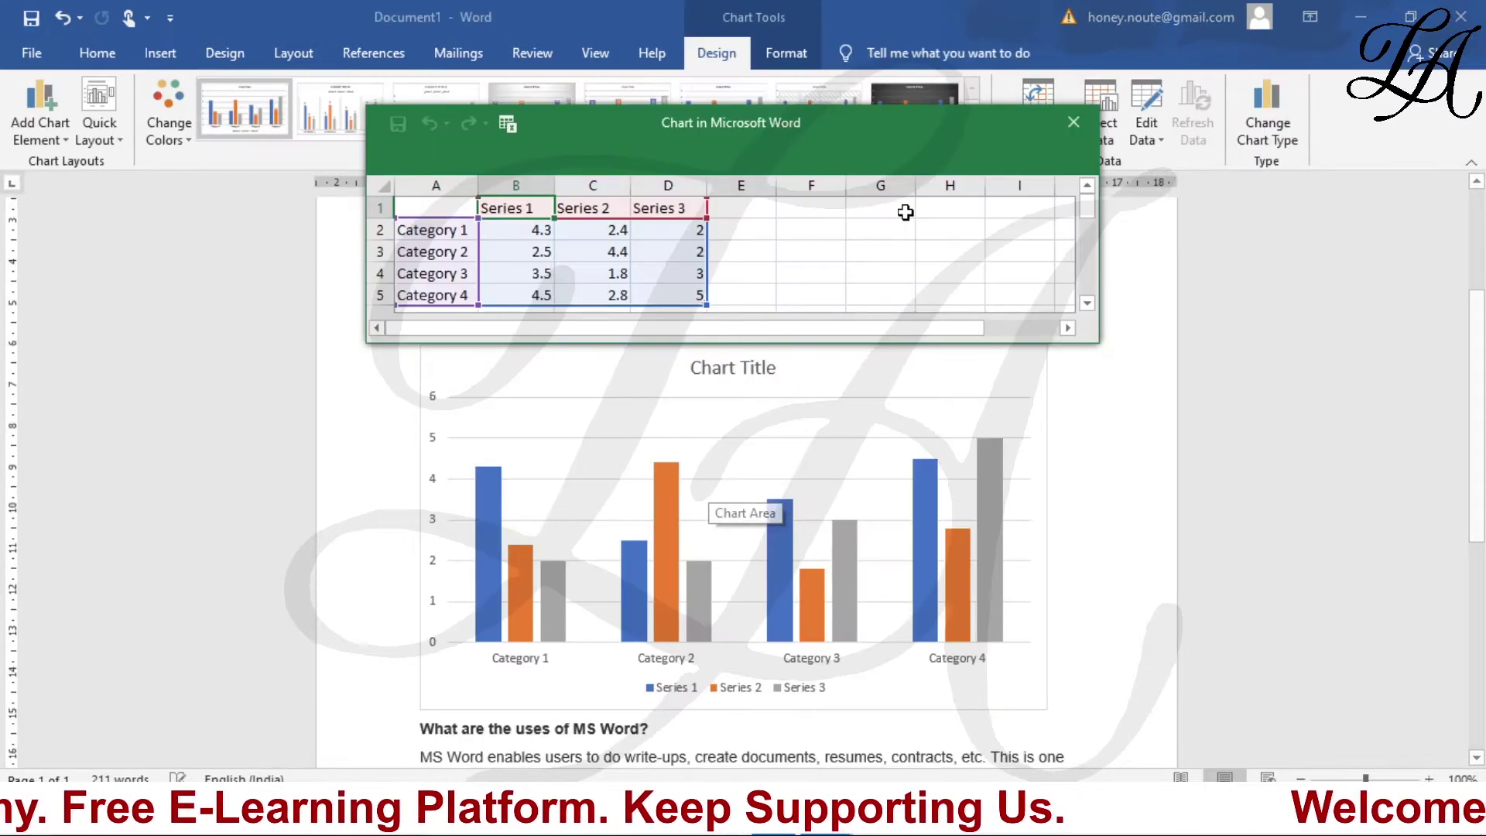
pyautogui.click(1080, 123)
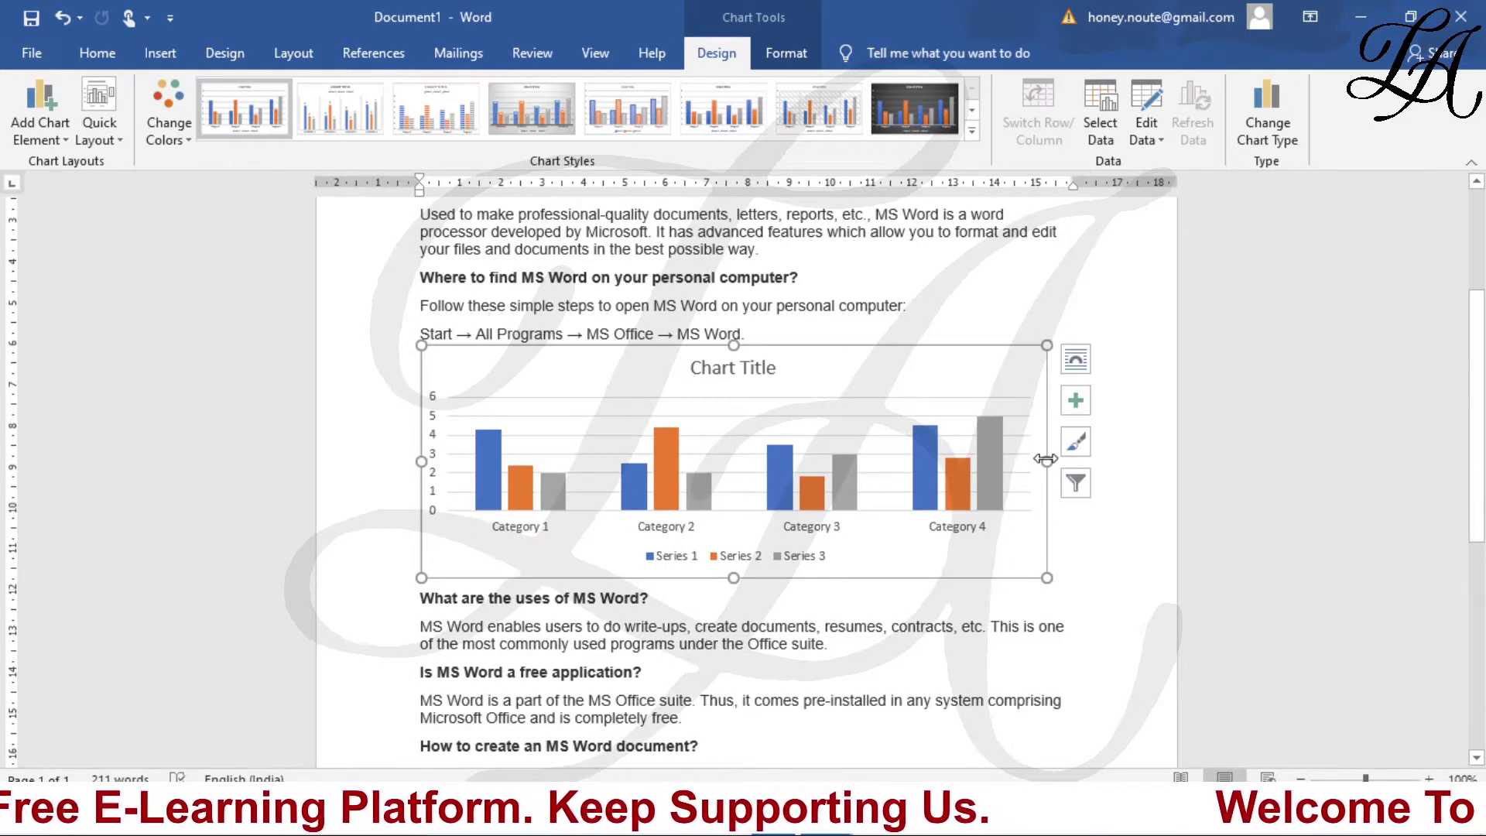
pyautogui.moveTo(1046, 461)
pyautogui.mouseDown()
pyautogui.moveTo(911, 461)
pyautogui.moveTo(742, 334)
pyautogui.mouseUp()
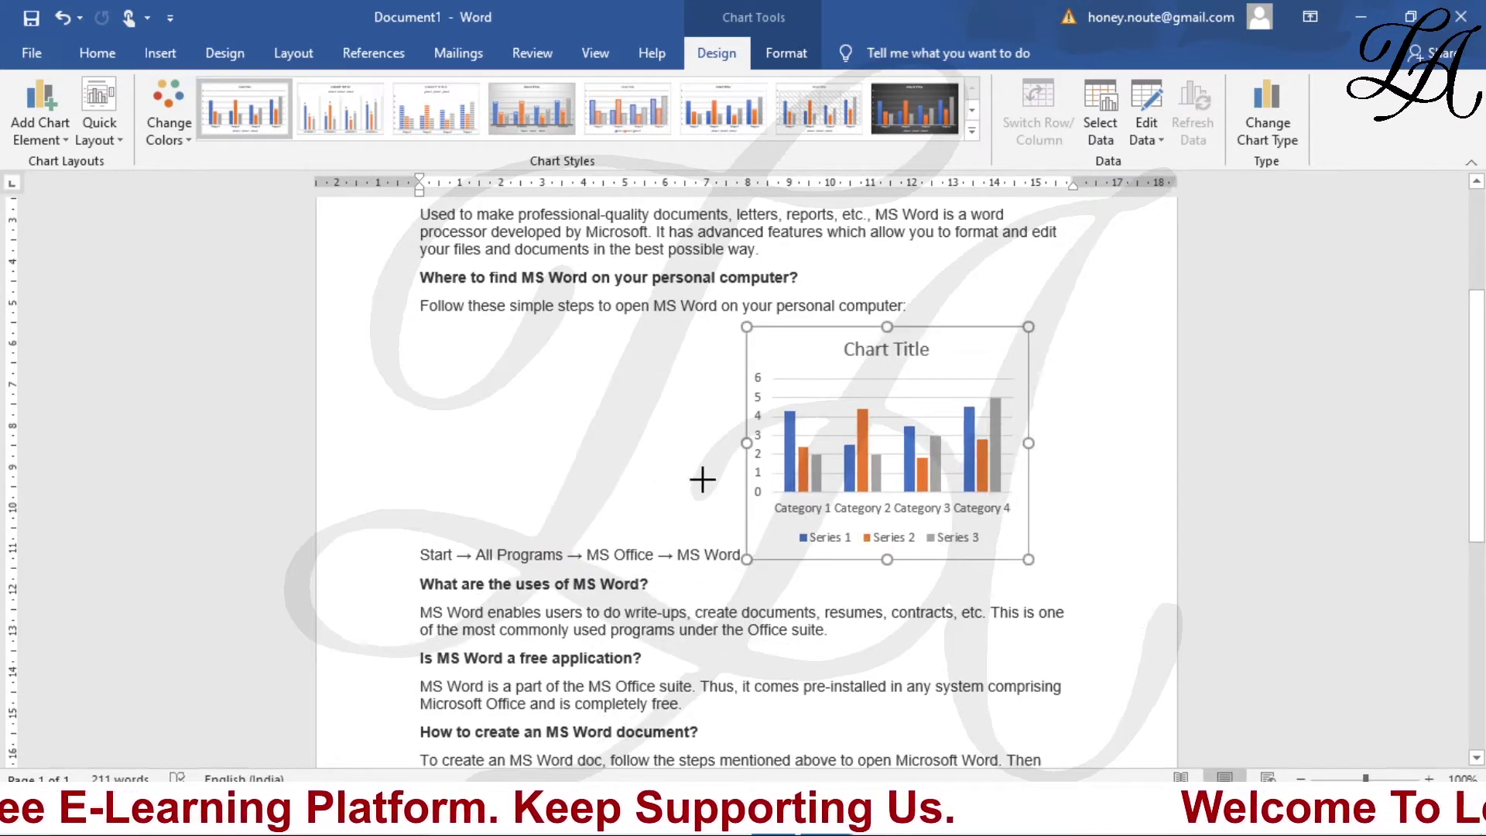
pyautogui.click(824, 397)
# Browse the chart's Position options, then select the plot area, title and whole chart area
pyautogui.click(777, 55)
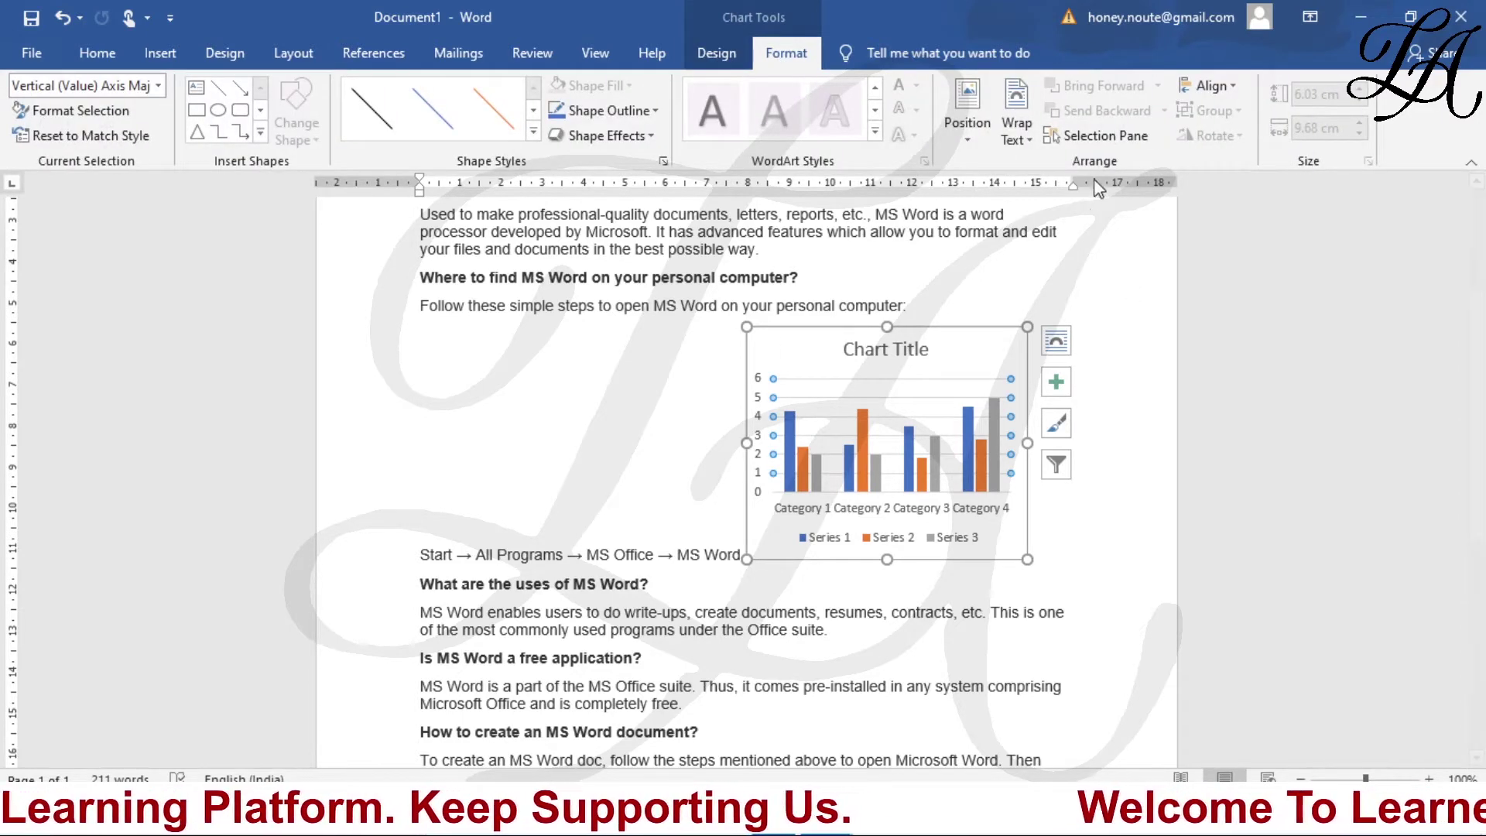
pyautogui.click(983, 141)
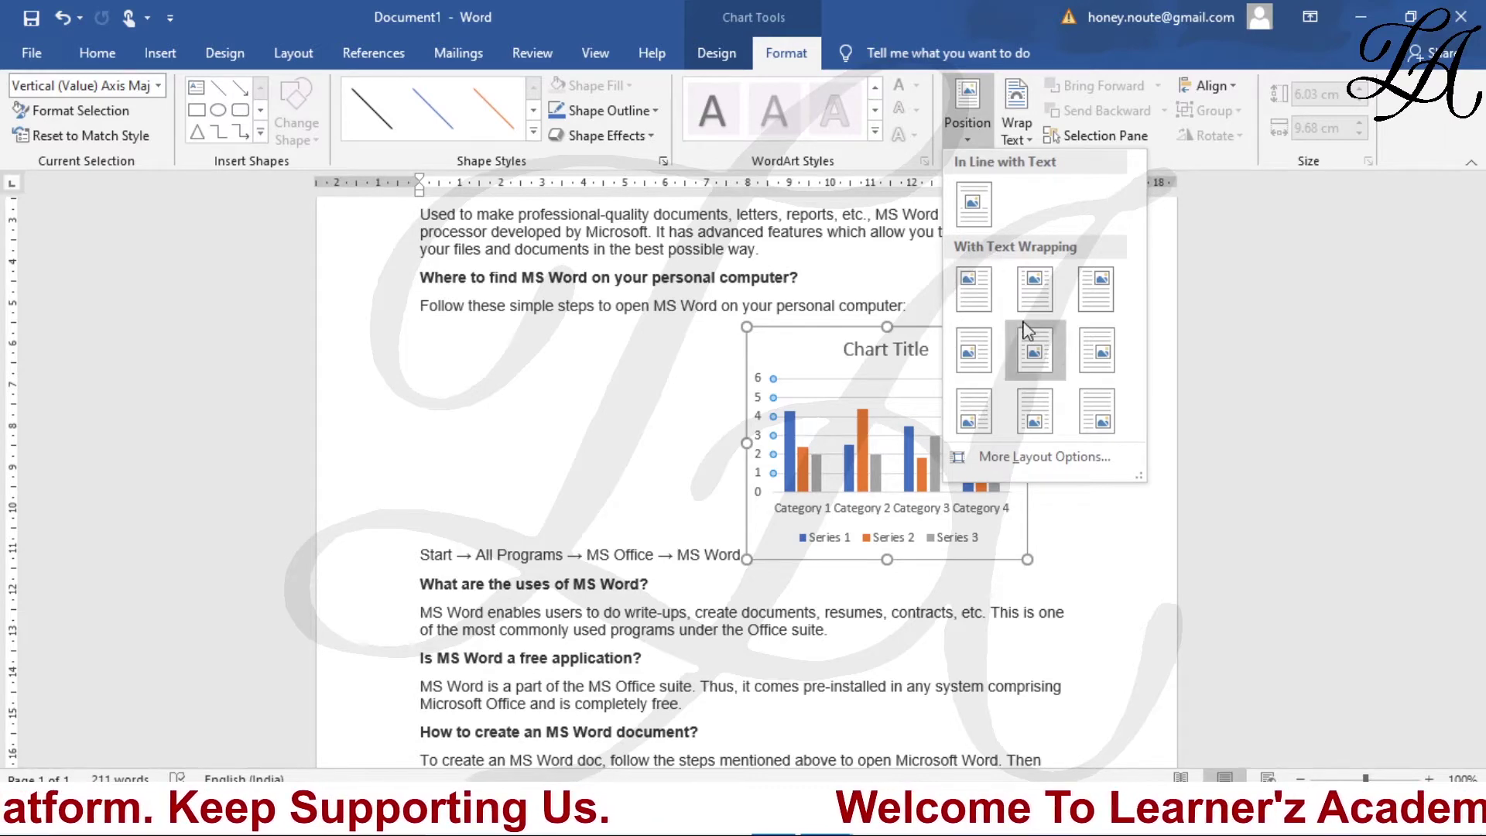
pyautogui.click(1098, 551)
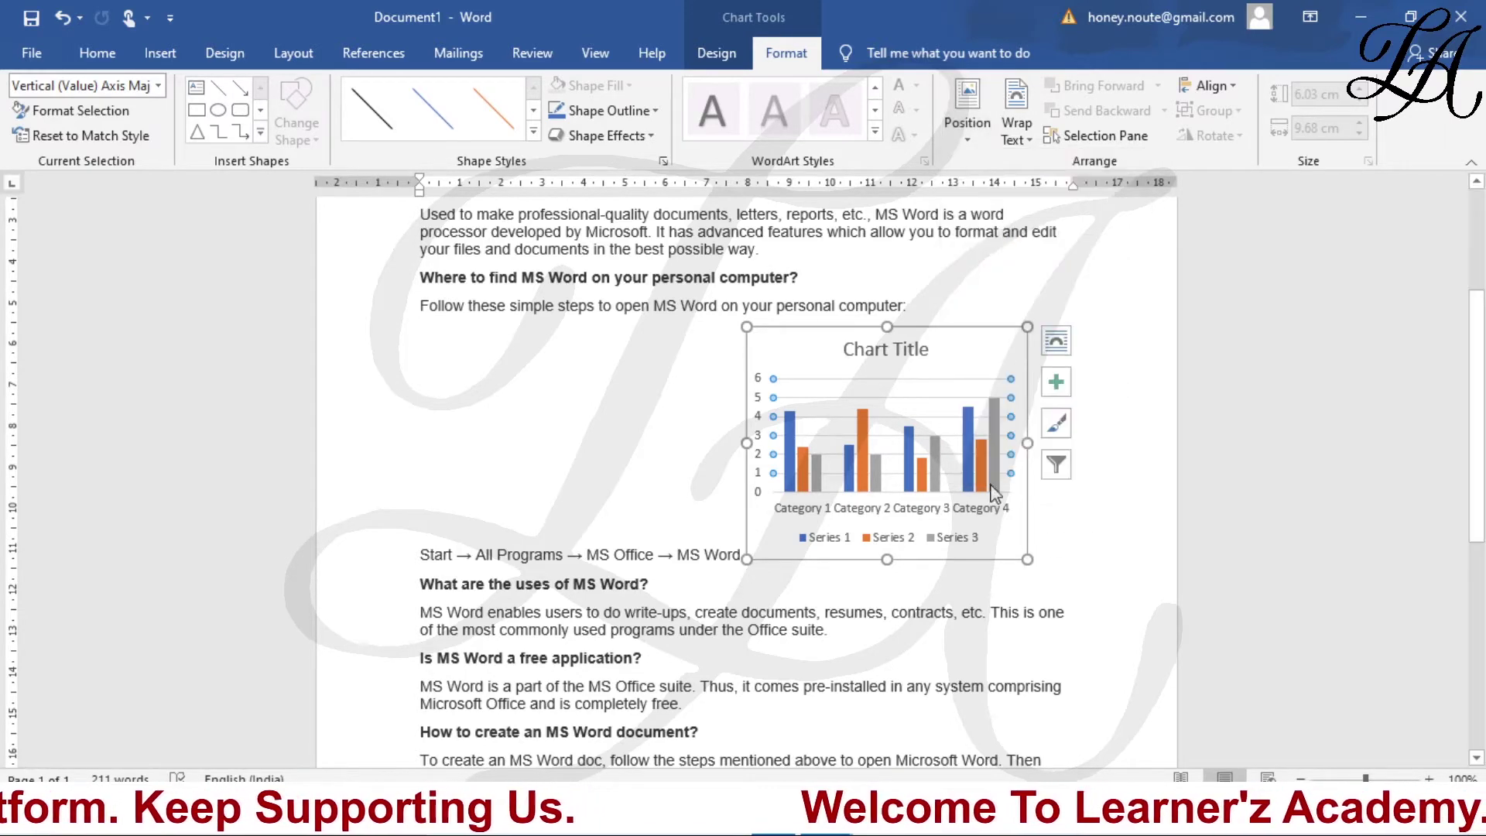
pyautogui.click(895, 406)
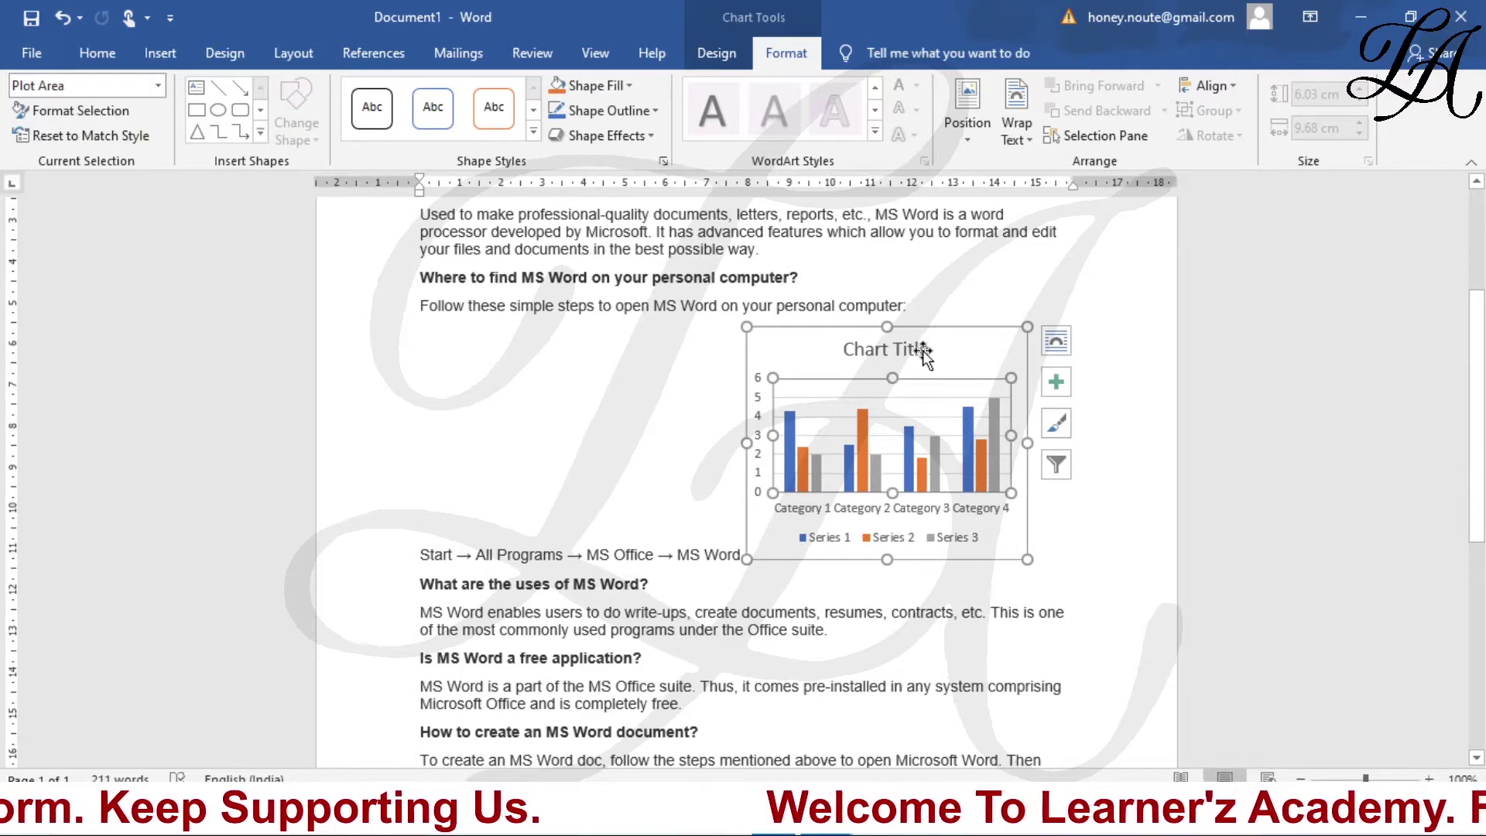
pyautogui.click(922, 350)
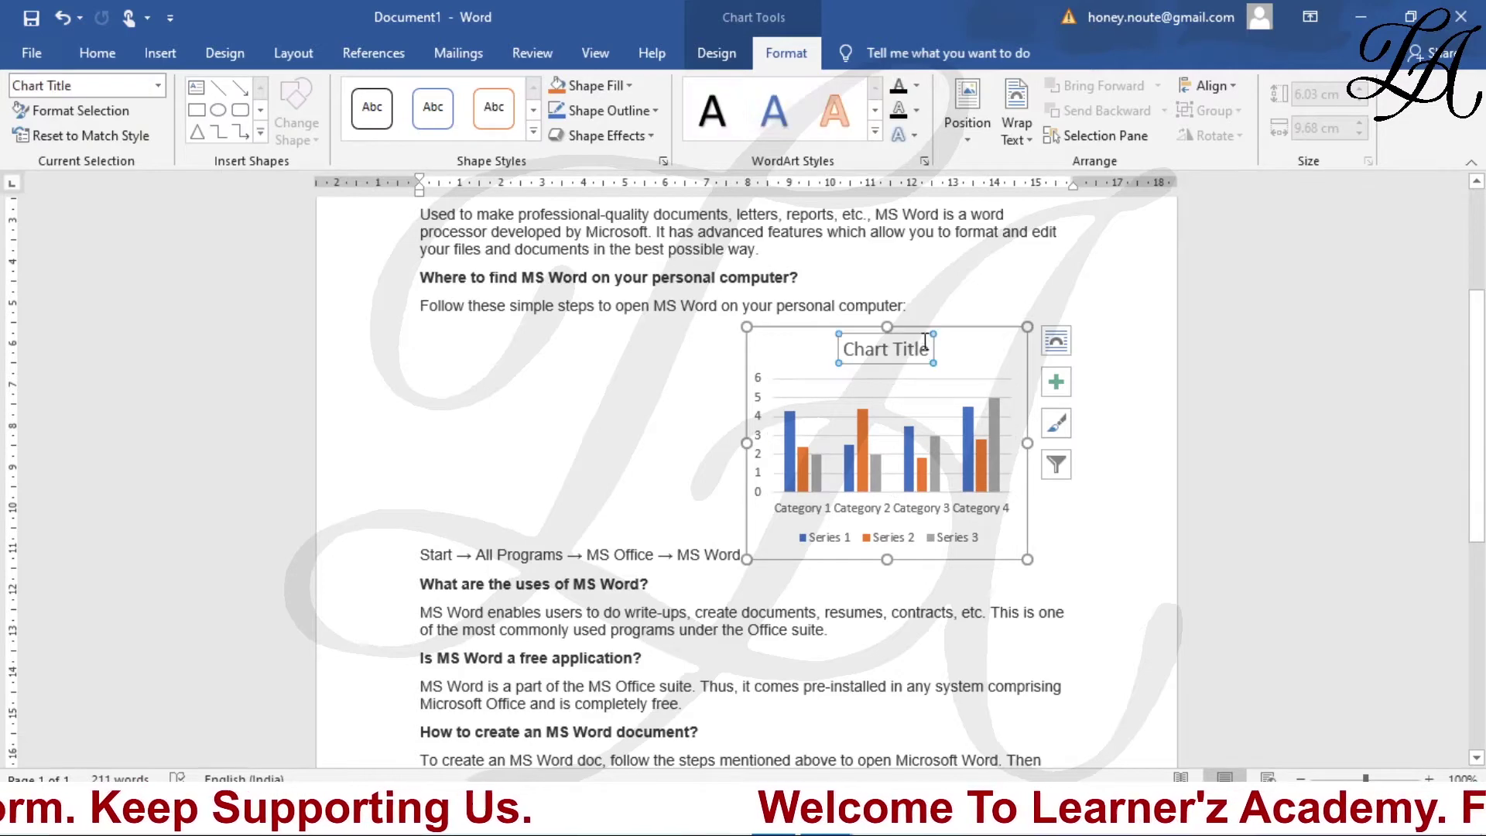
pyautogui.click(772, 352)
# Position the chart Middle Center with Square text wrapping
pyautogui.click(969, 140)
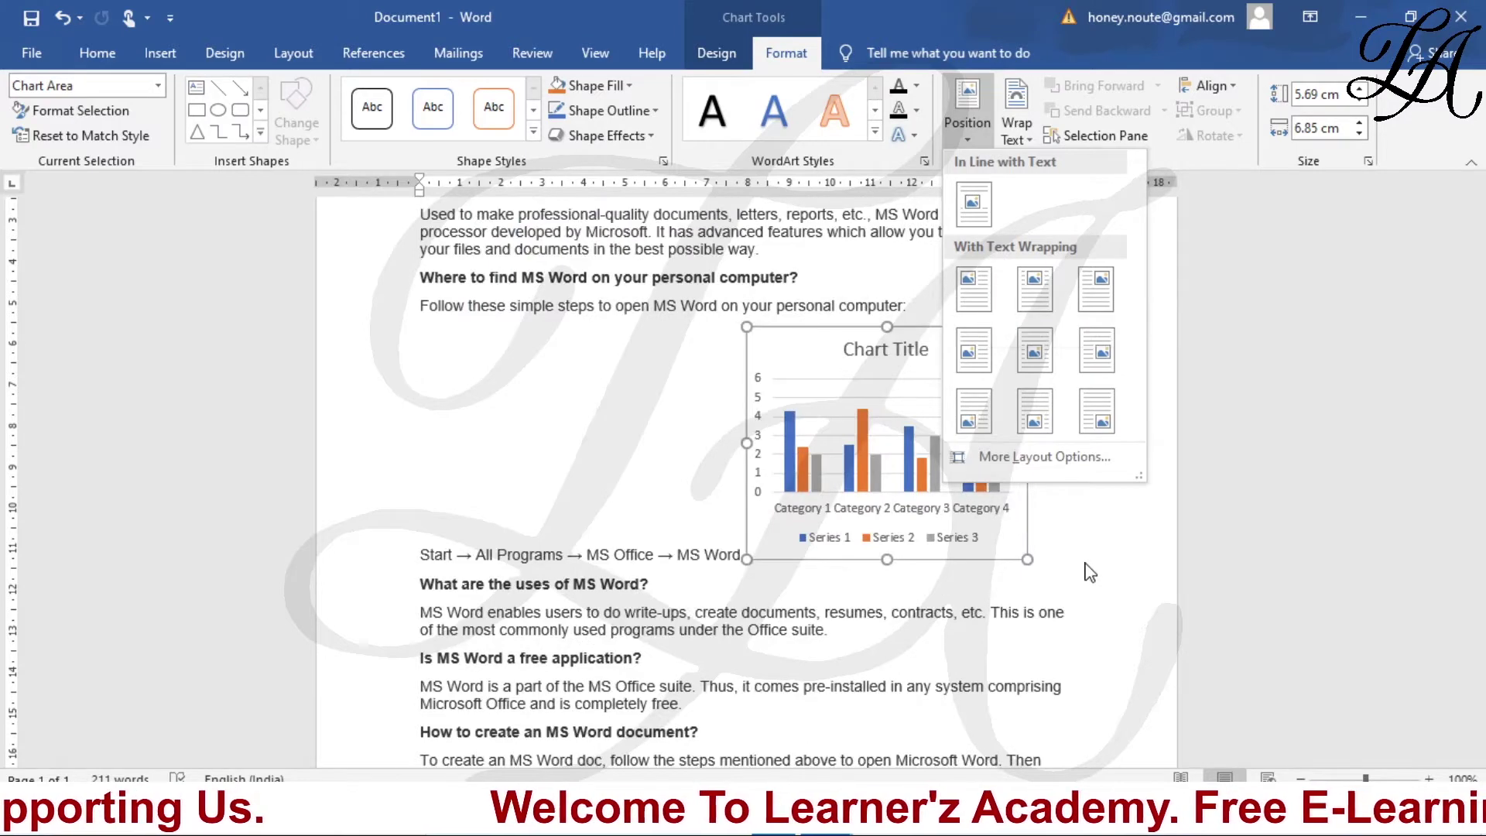
pyautogui.click(1093, 507)
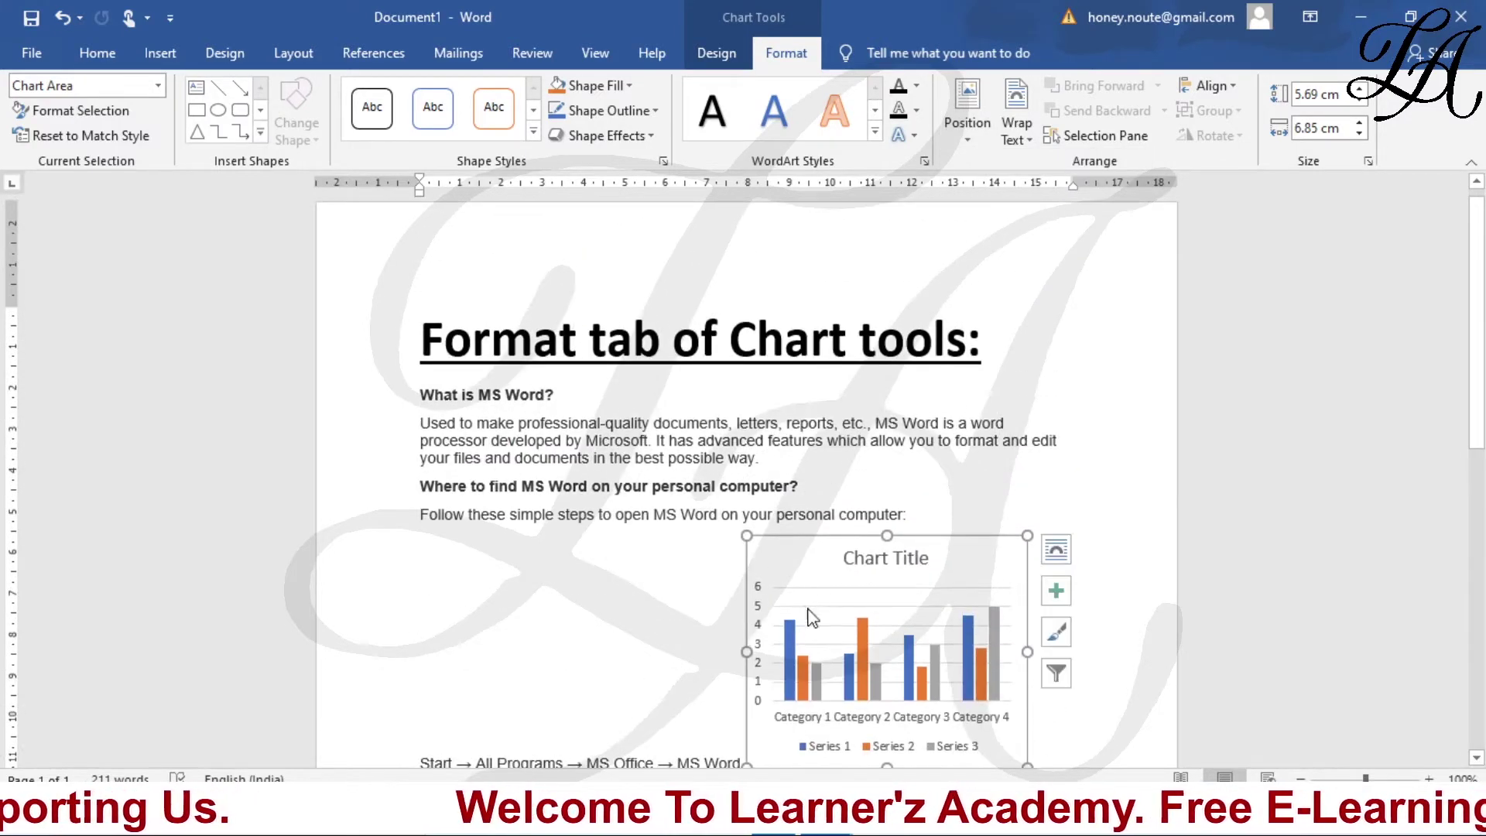
pyautogui.click(968, 112)
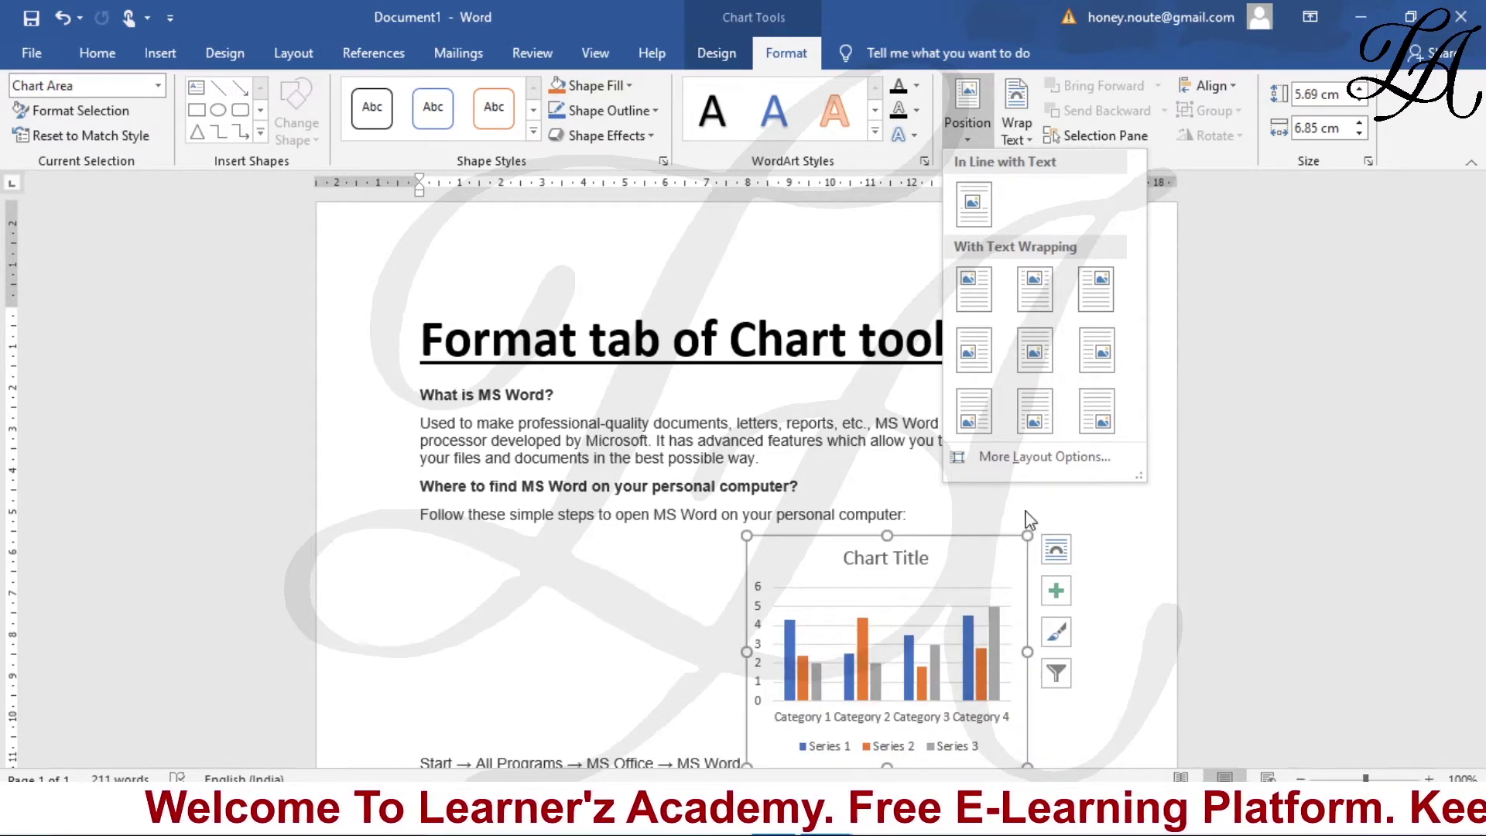
pyautogui.click(1161, 534)
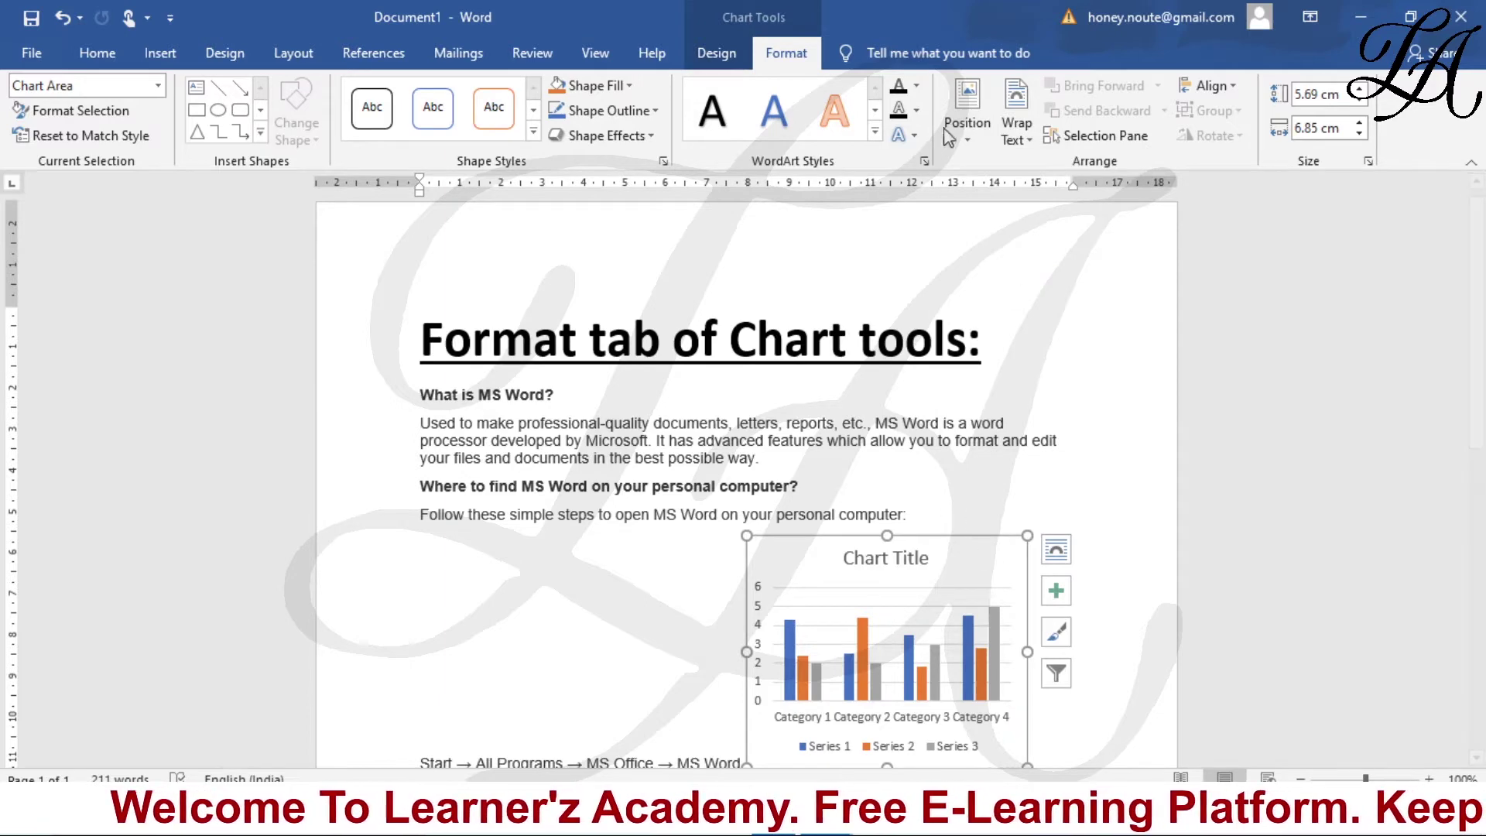
pyautogui.click(967, 116)
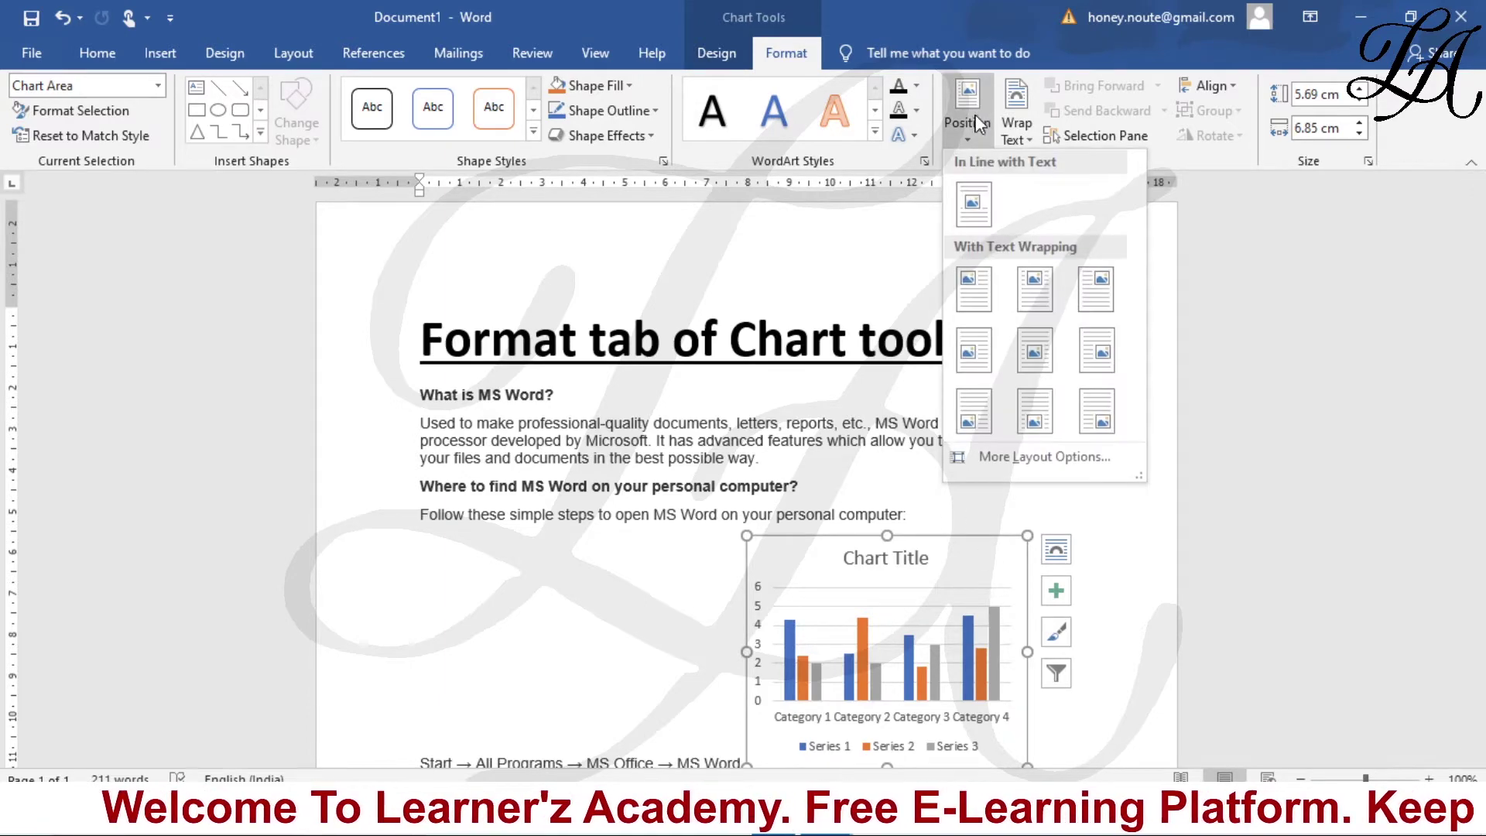
pyautogui.click(1036, 365)
pyautogui.scroll(-5, 1047, 387)
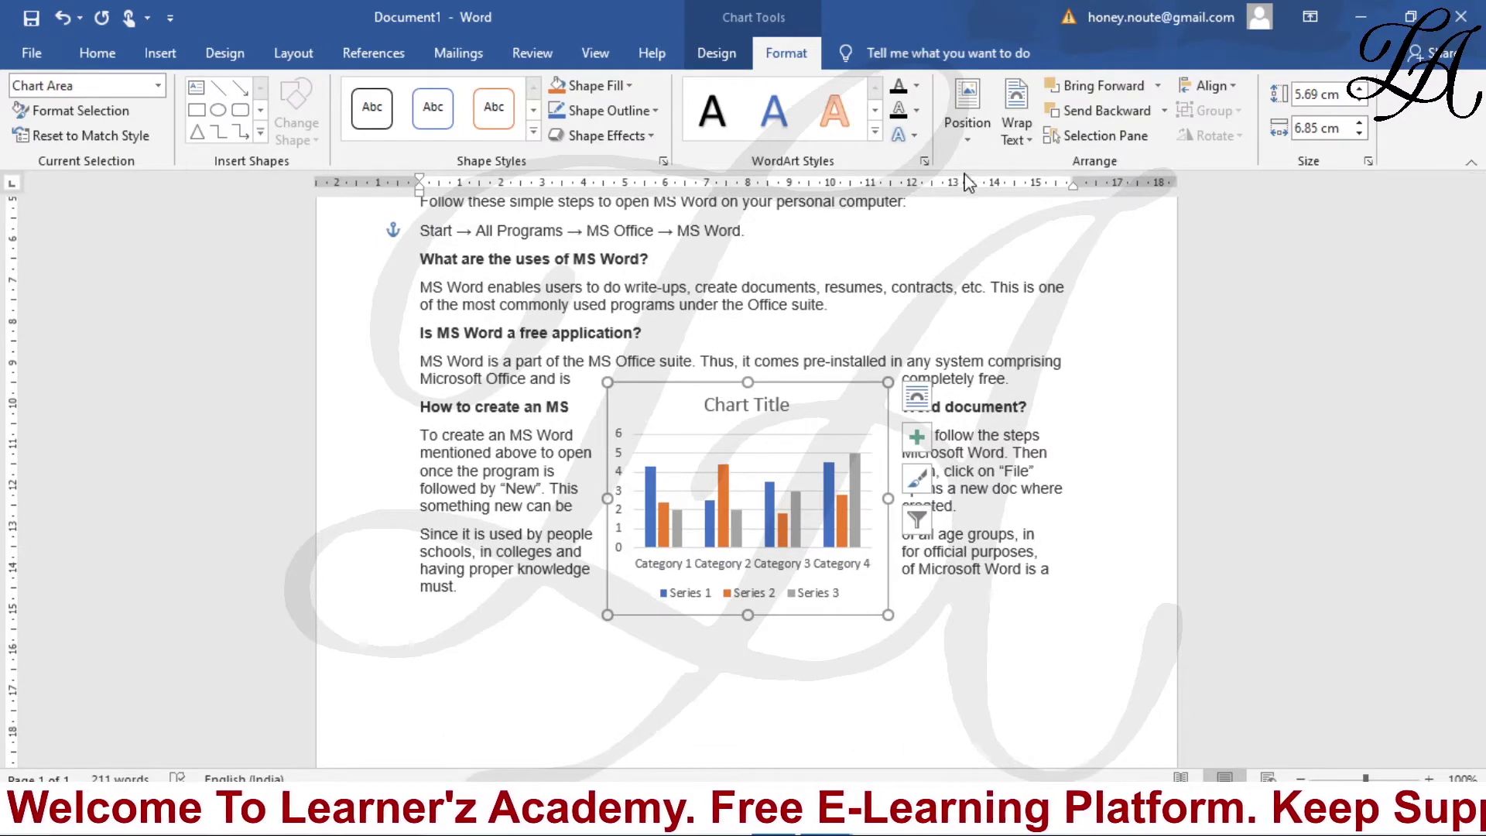
pyautogui.click(968, 133)
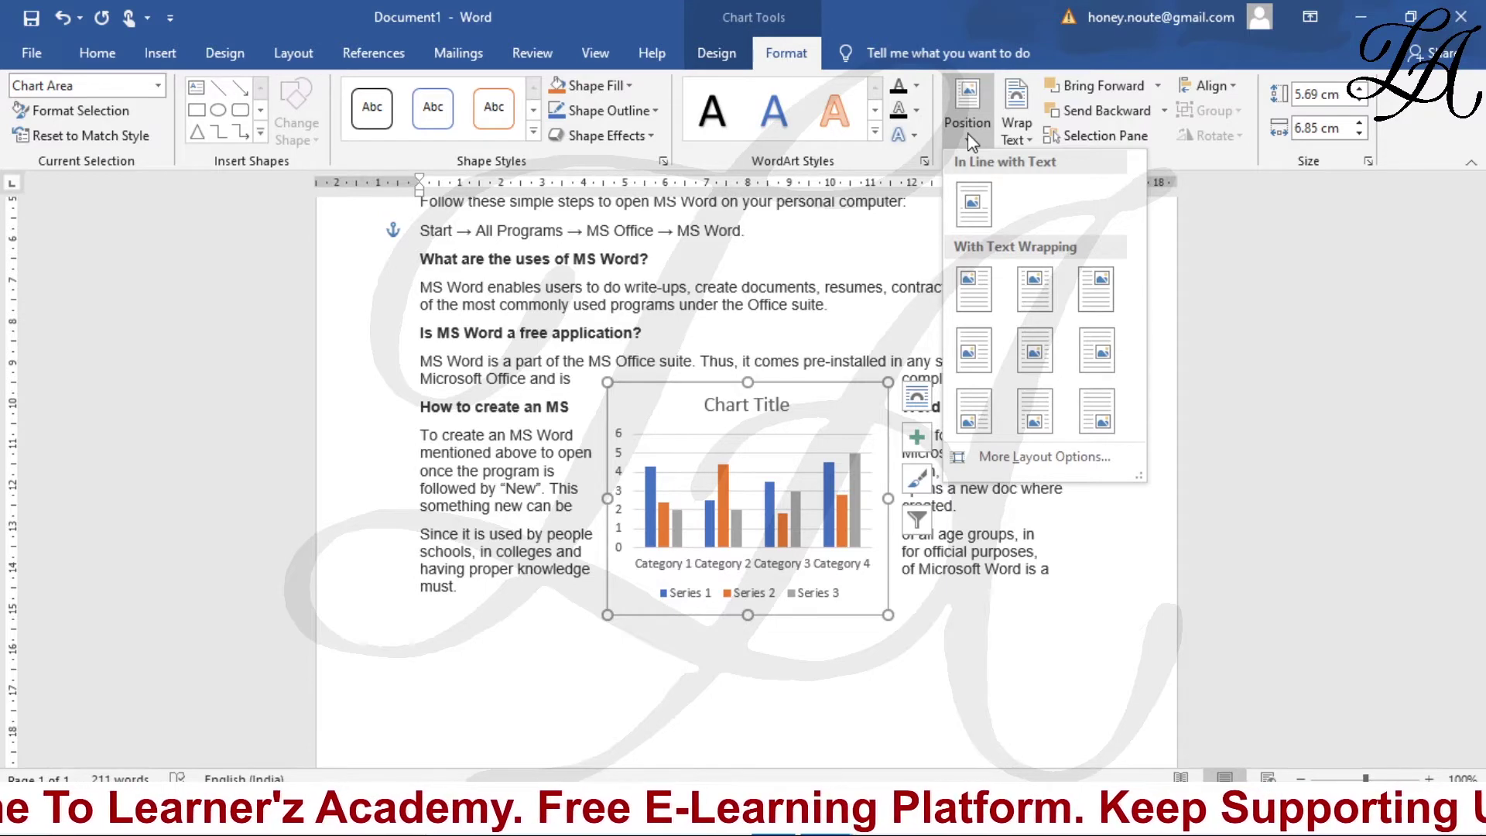
pyautogui.click(1113, 557)
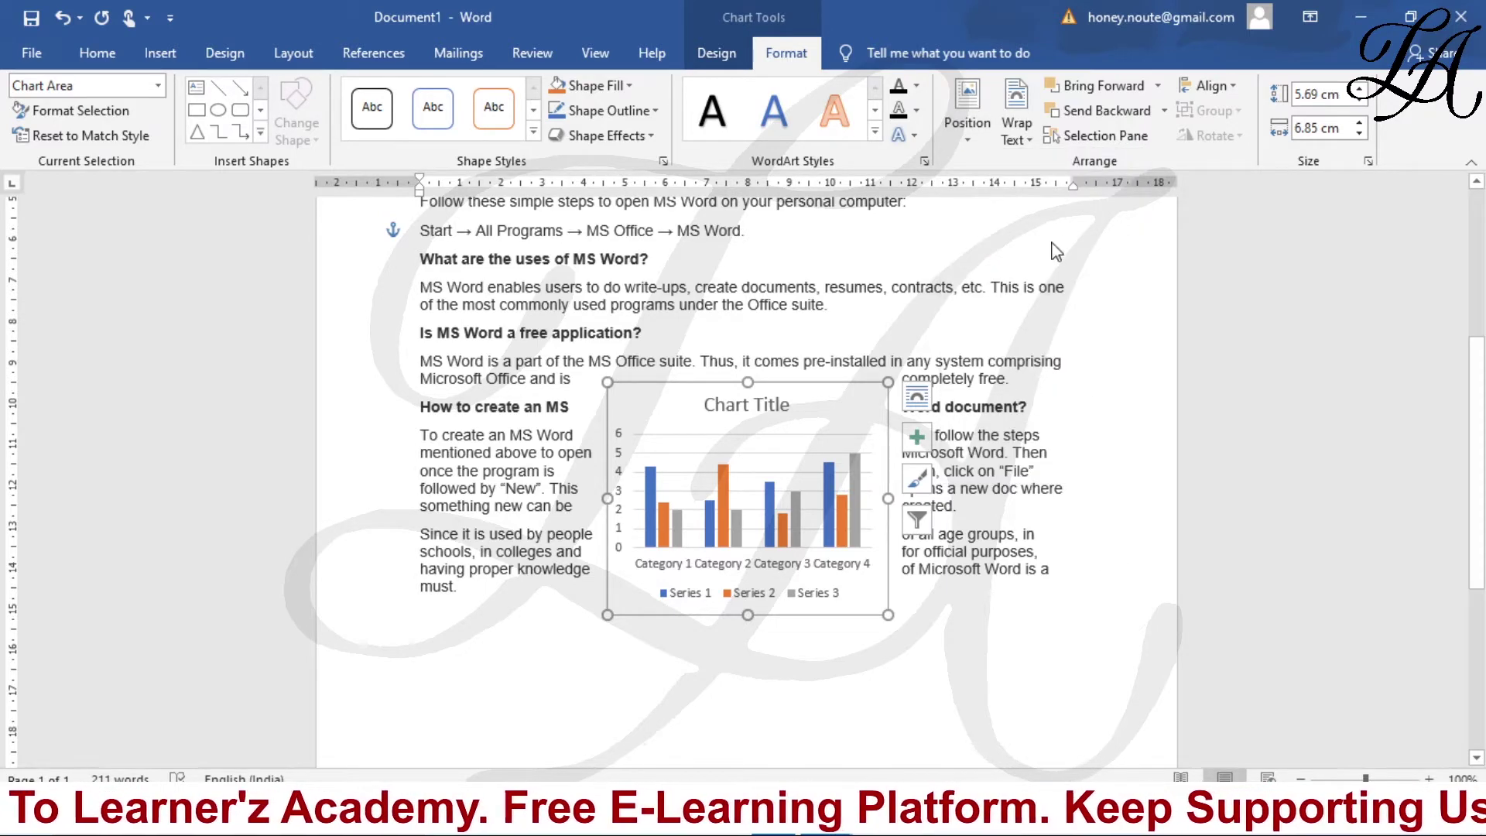
# Apply Square wrapping from the Wrap Text list, then deselect the chart
pyautogui.click(1037, 135)
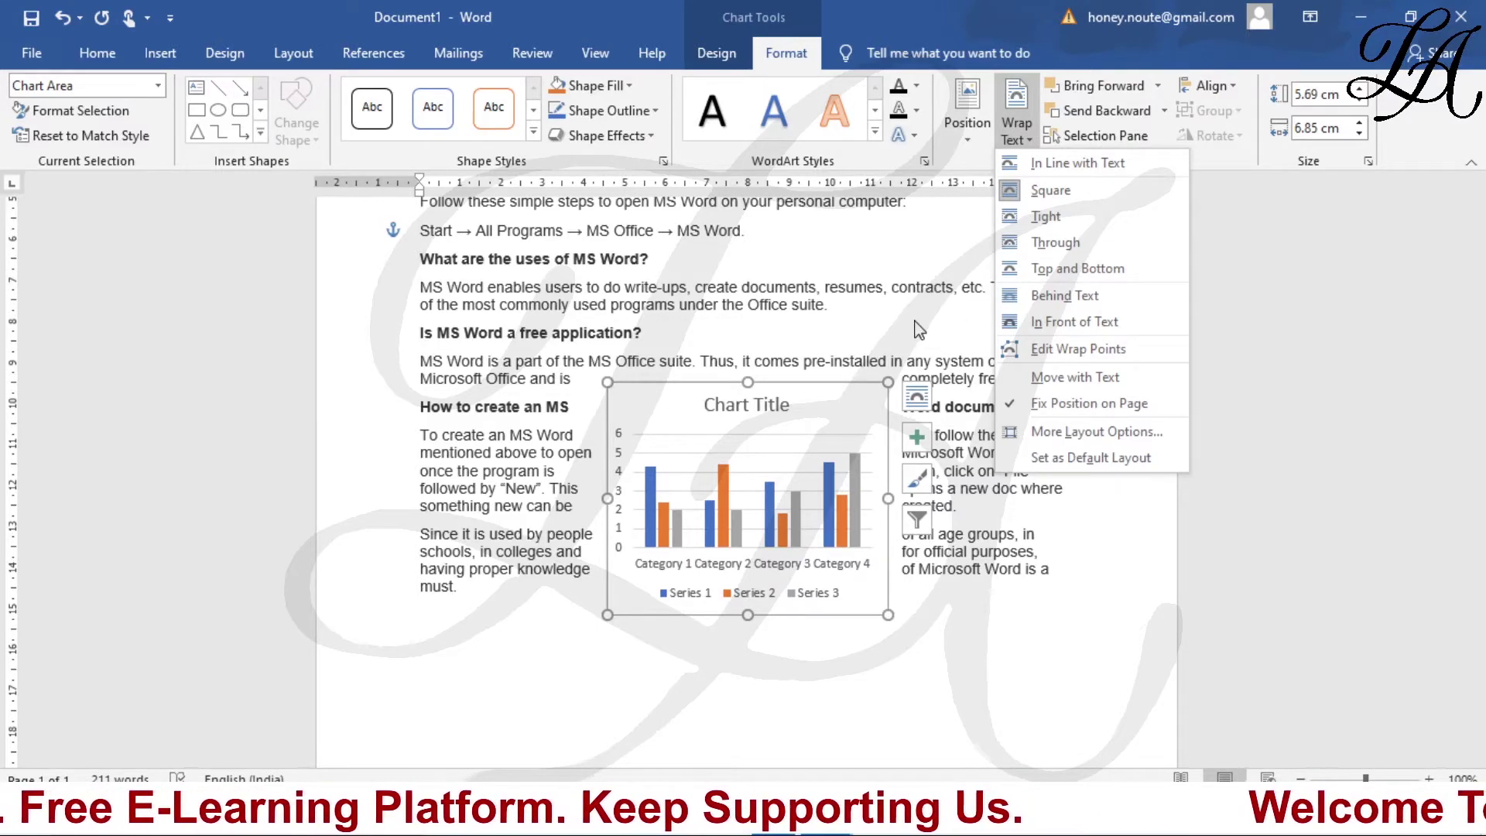
pyautogui.click(919, 329)
pyautogui.click(1023, 141)
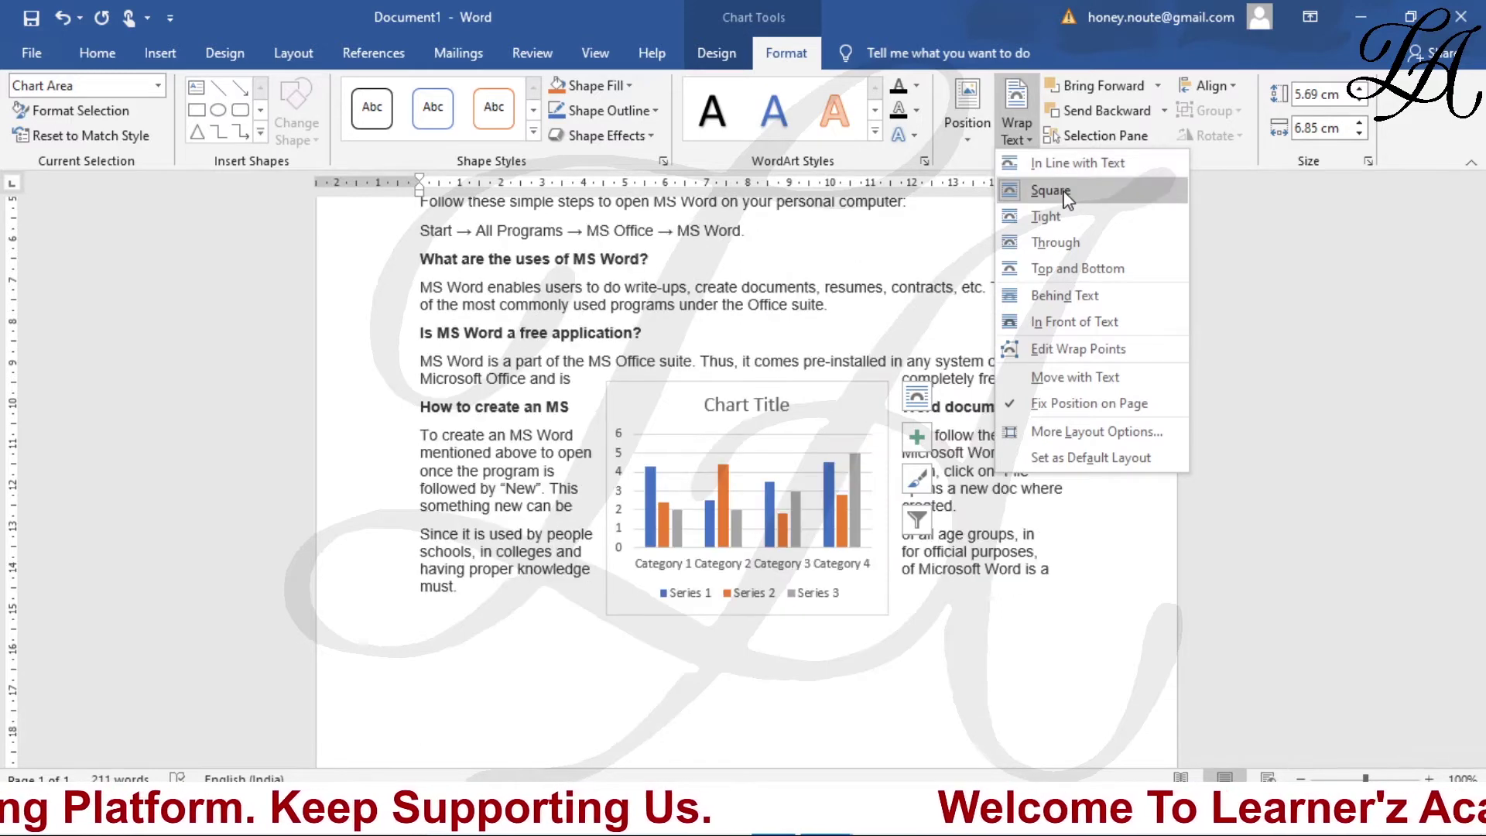
pyautogui.click(1066, 200)
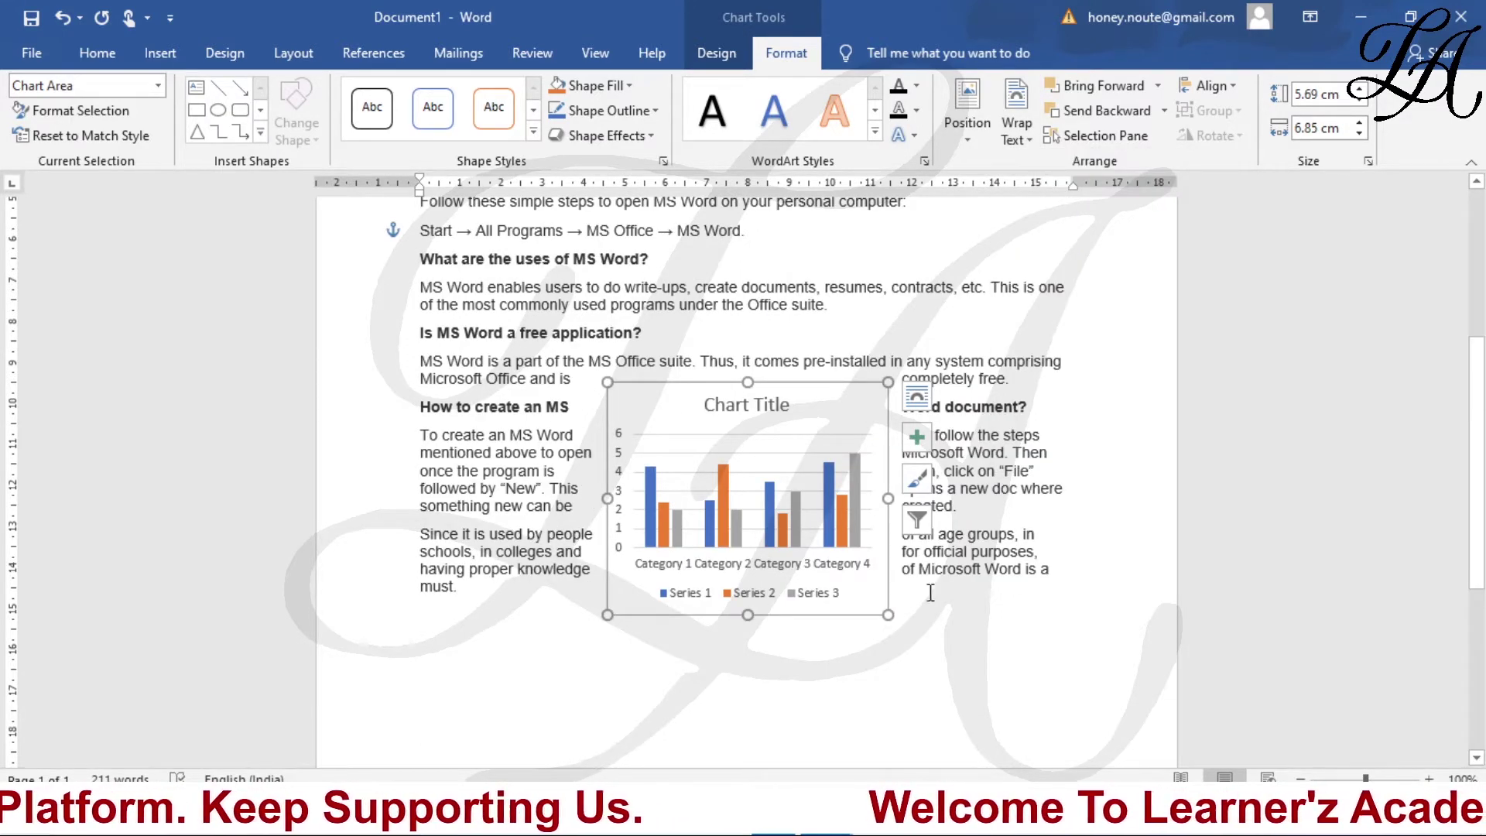
pyautogui.click(959, 631)
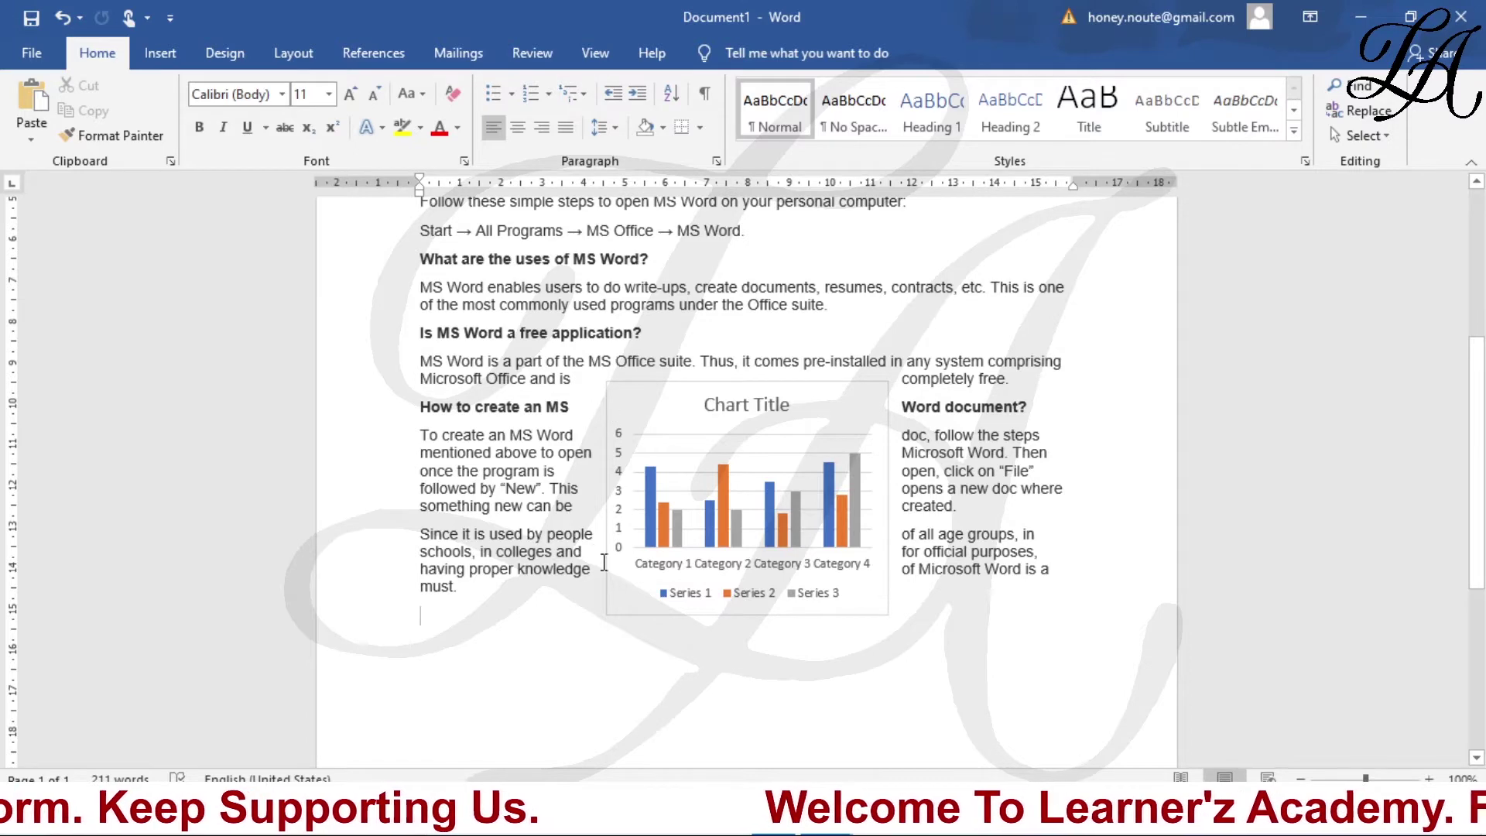
# Select the column chart and show its Wrap Text dropdown on the Format tab
pyautogui.click(762, 464)
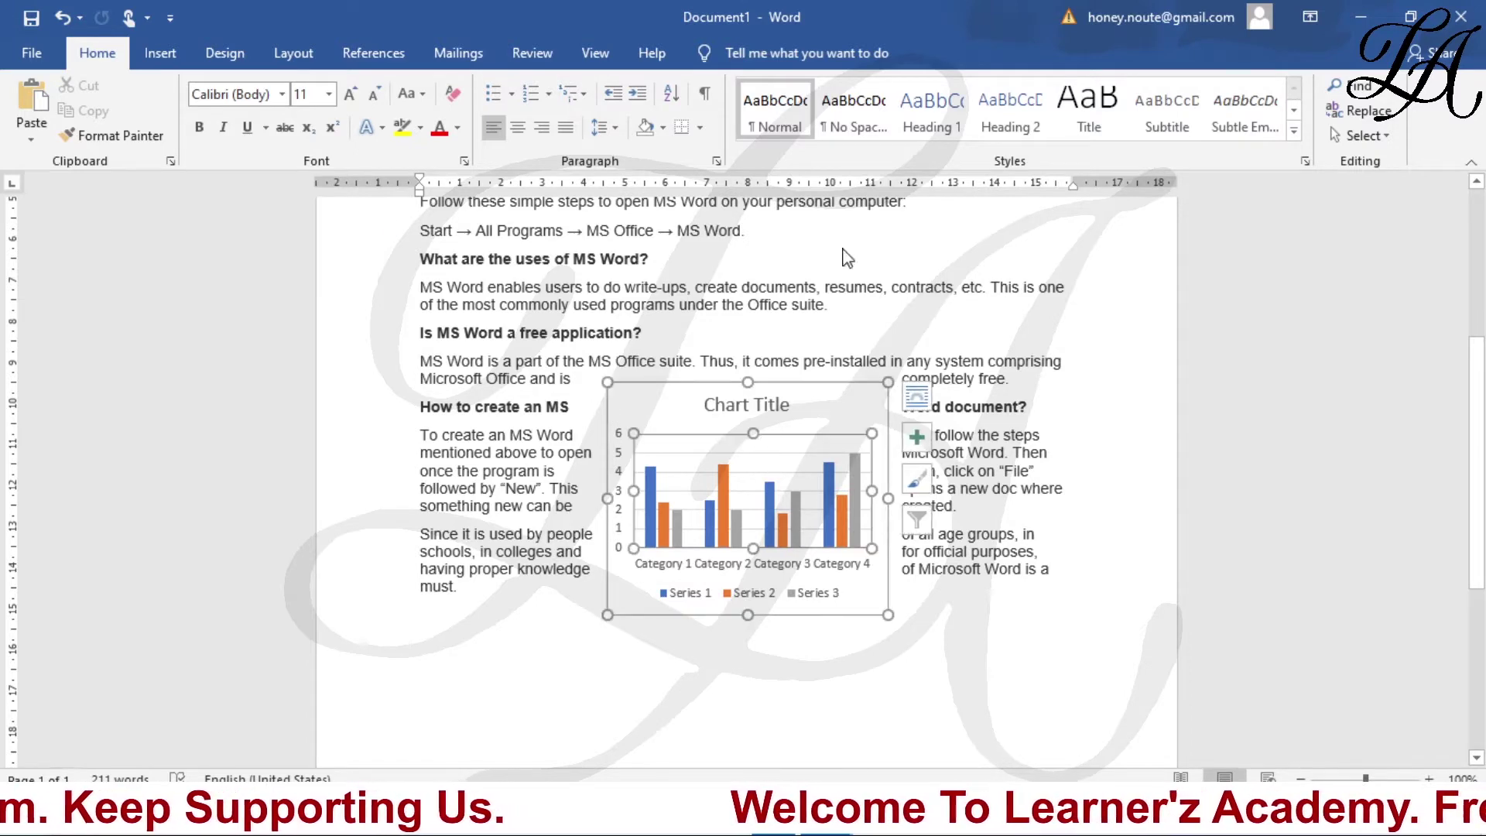
pyautogui.click(851, 399)
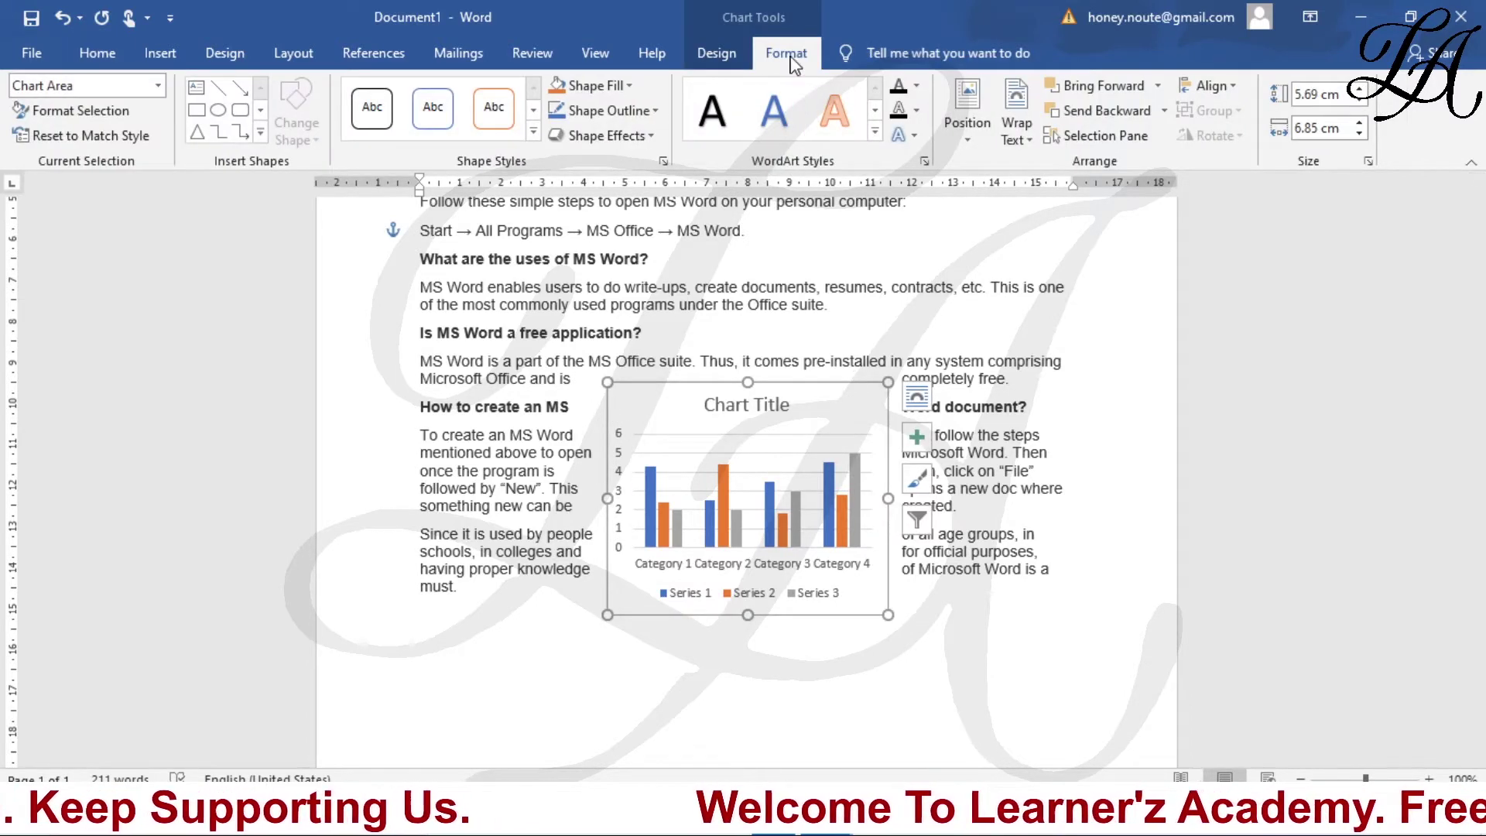
pyautogui.click(1016, 133)
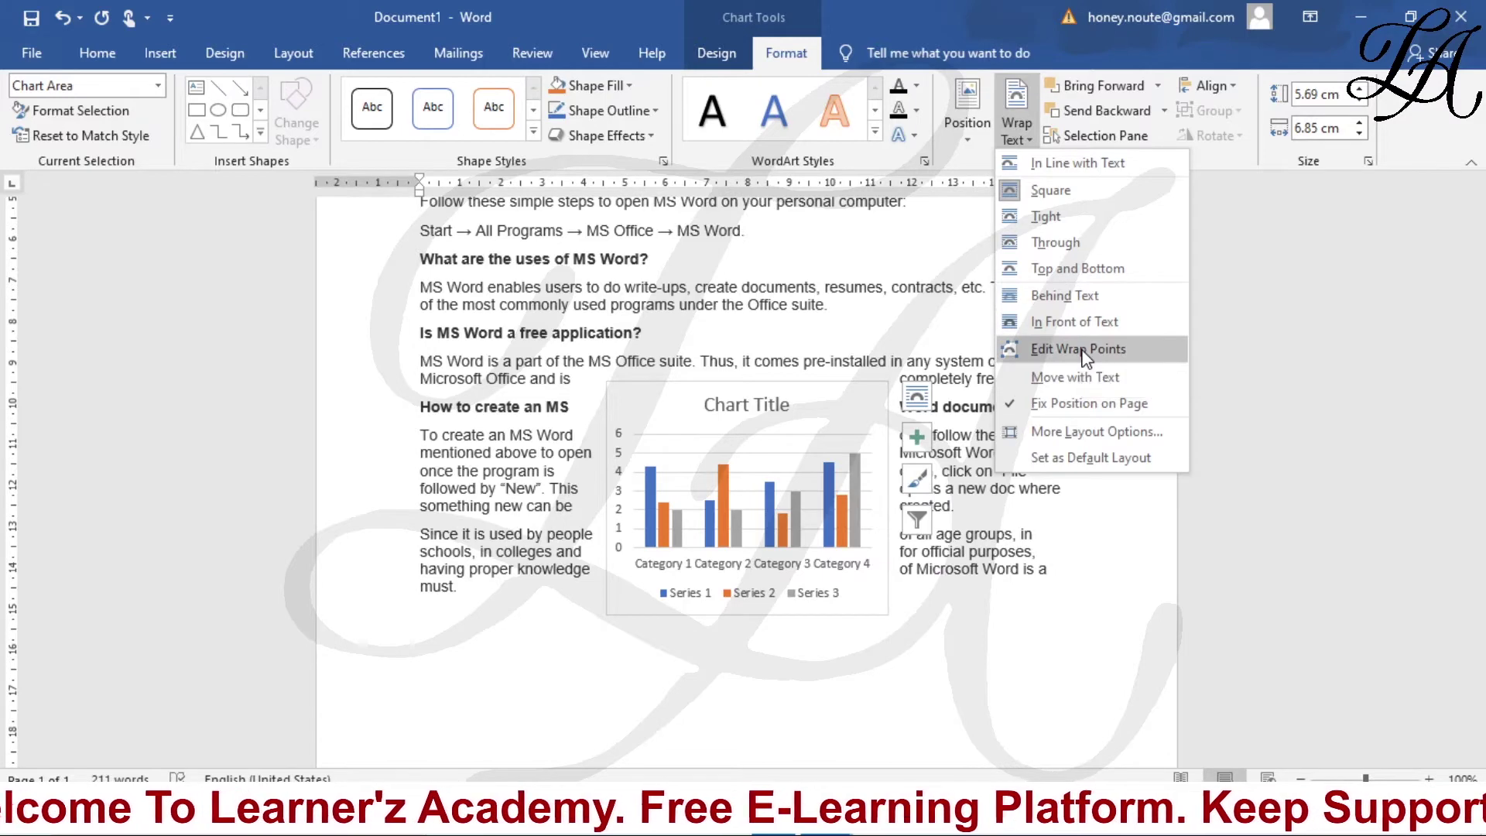
# Drag the chart's four wrap points into a slanted outline, then undo the reshaping
pyautogui.click(1084, 353)
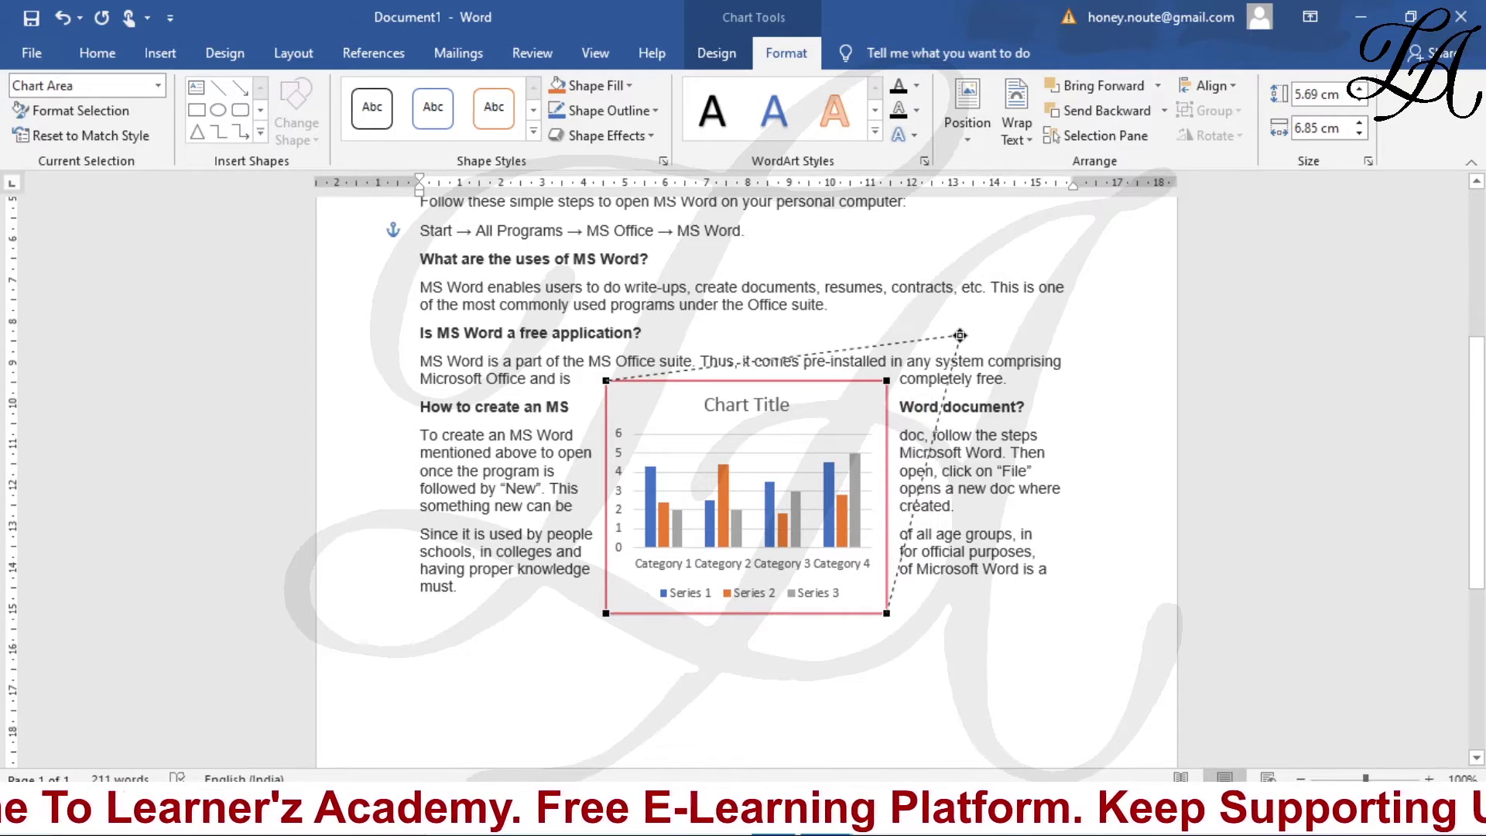
pyautogui.moveTo(886, 380); pyautogui.dragTo(961, 335)
pyautogui.moveTo(887, 617); pyautogui.dragTo(949, 681)
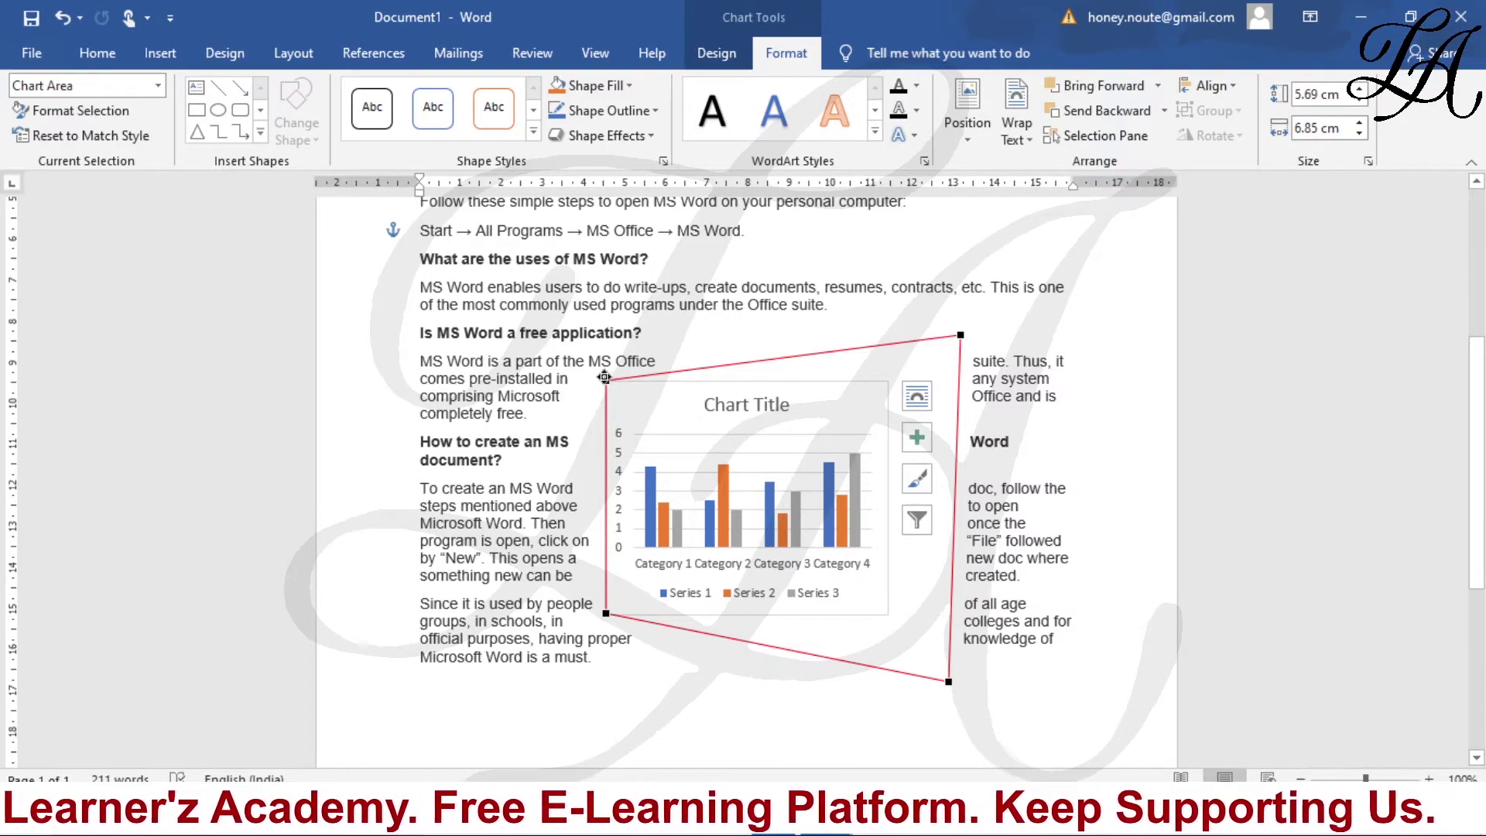
pyautogui.moveTo(604, 377); pyautogui.dragTo(564, 362)
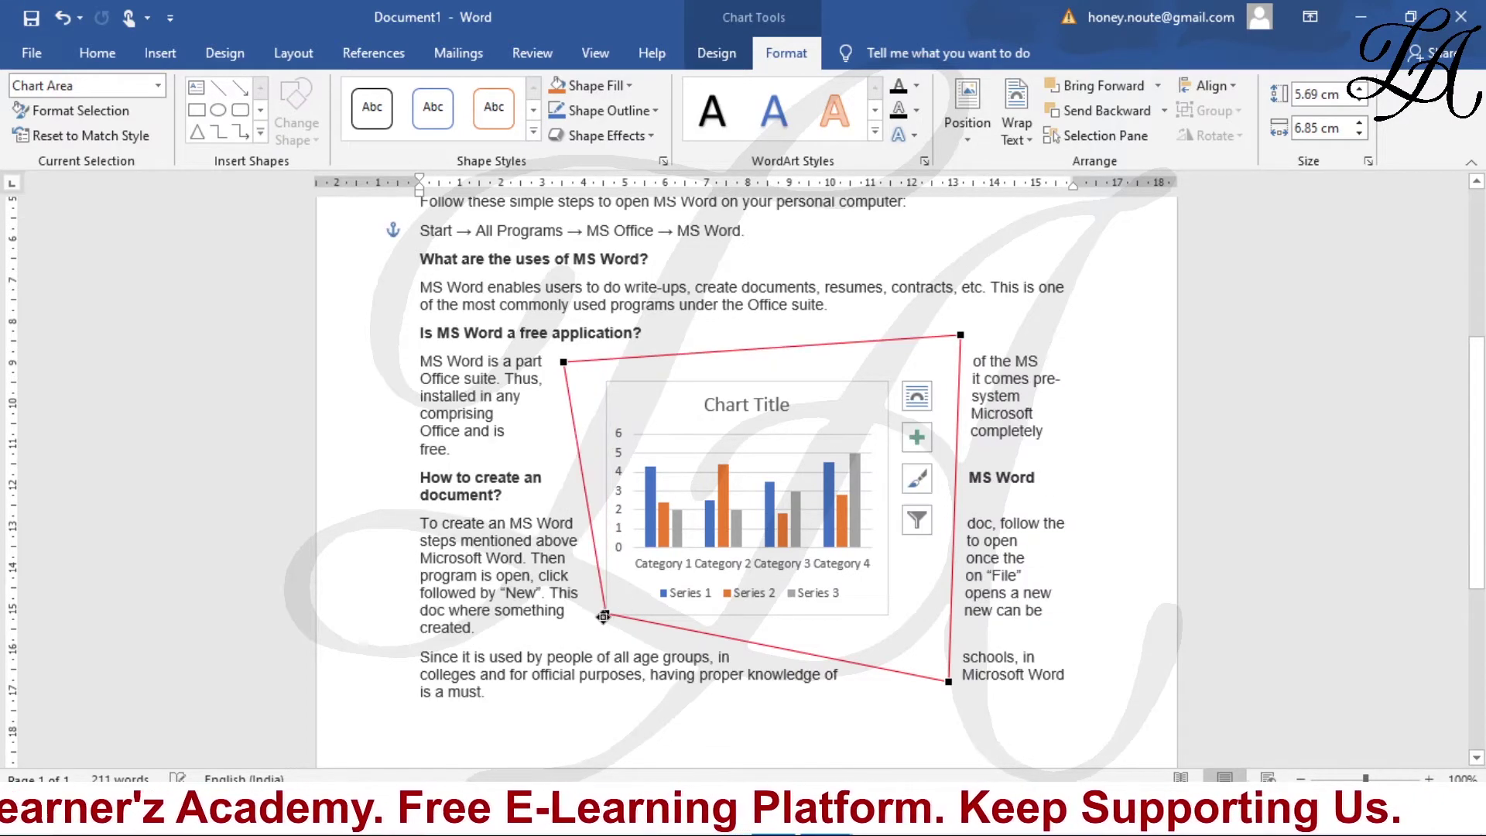
pyautogui.moveTo(604, 617); pyautogui.dragTo(592, 624)
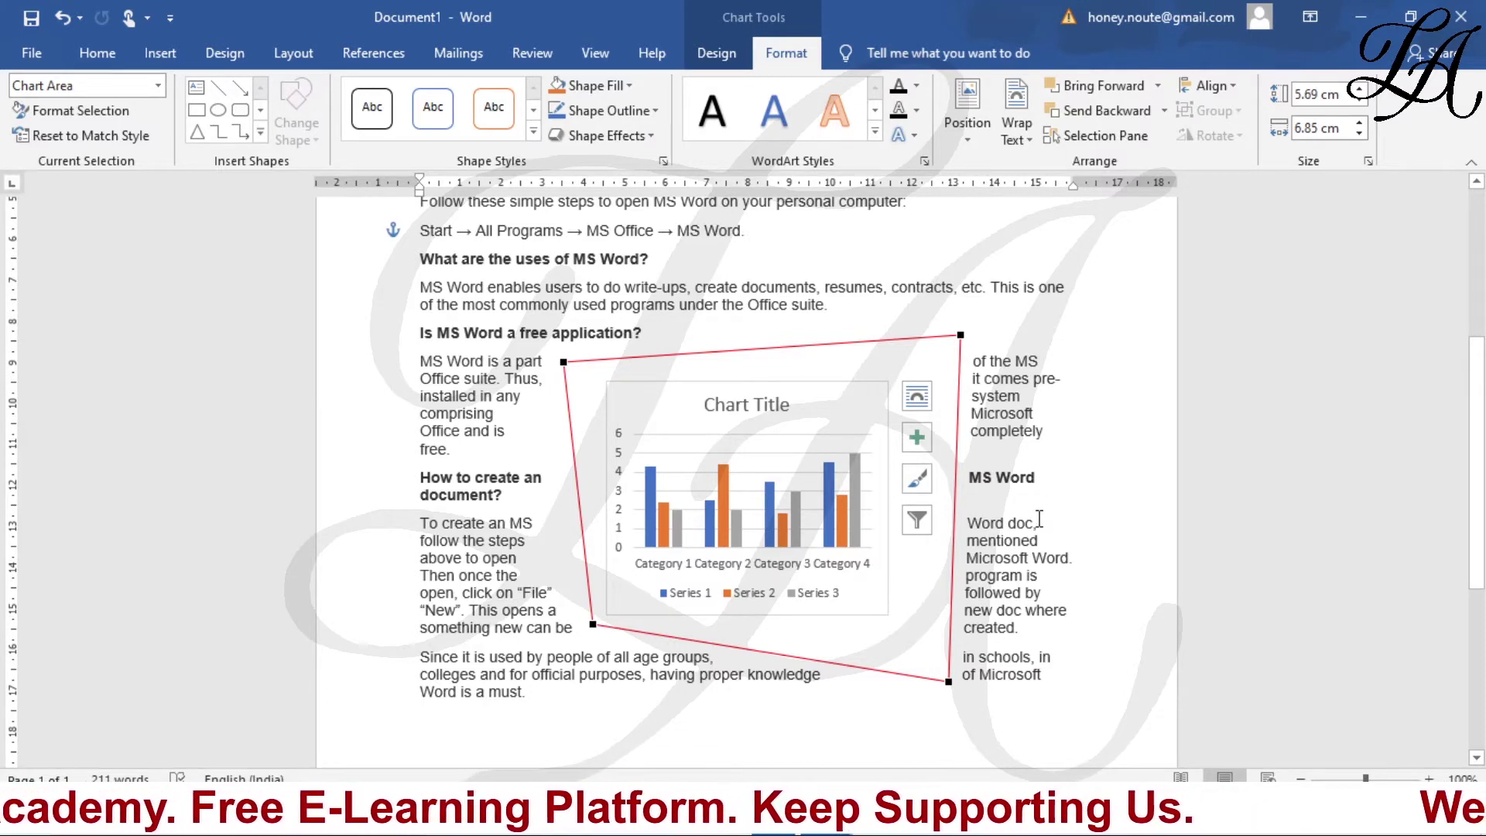
pyautogui.hotkey('ctrl', 'z')
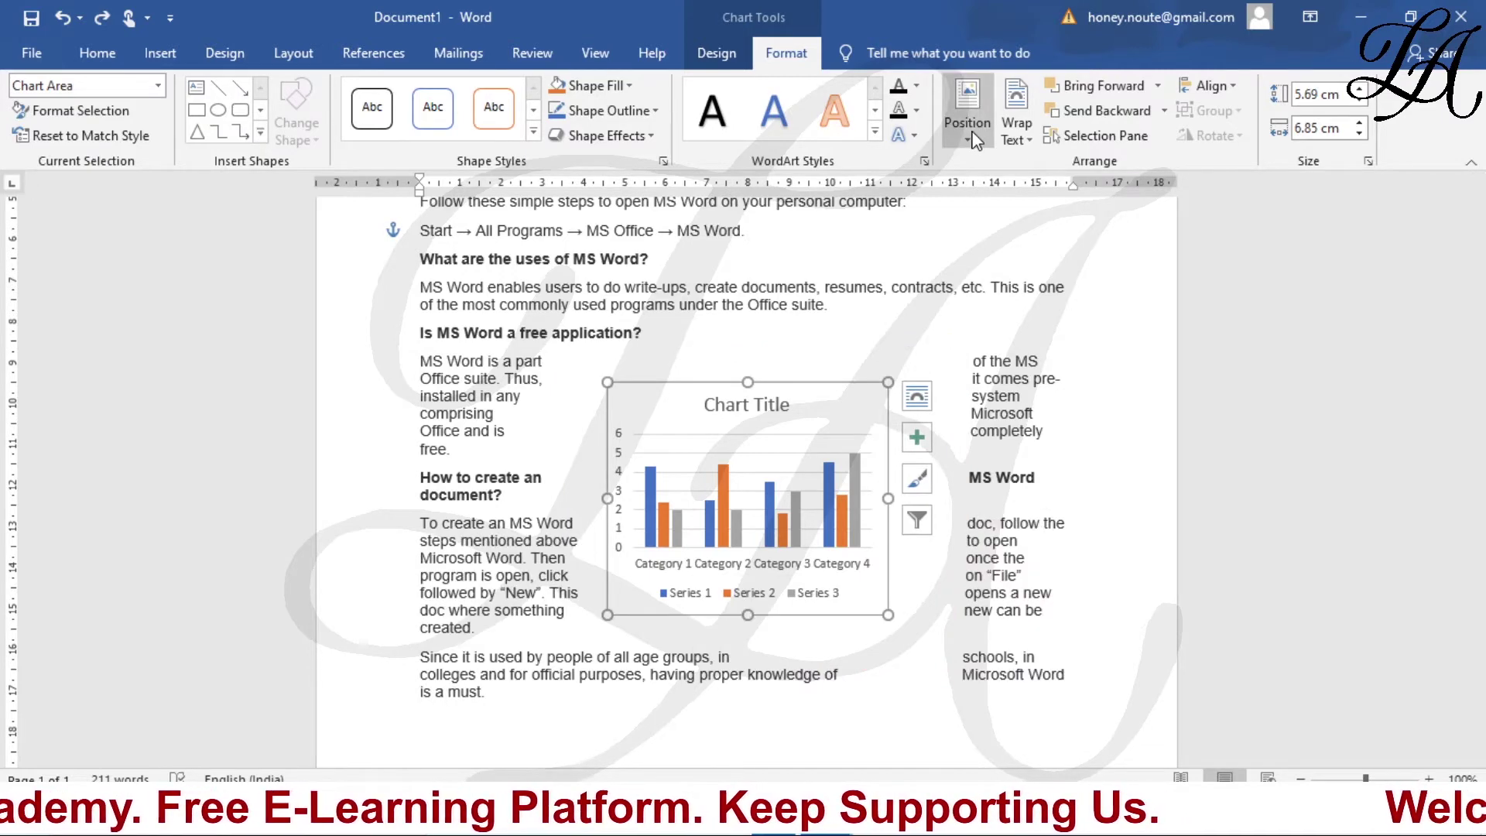
# Set the column chart's text wrapping to Move with Text
pyautogui.click(972, 135)
pyautogui.click(1016, 133)
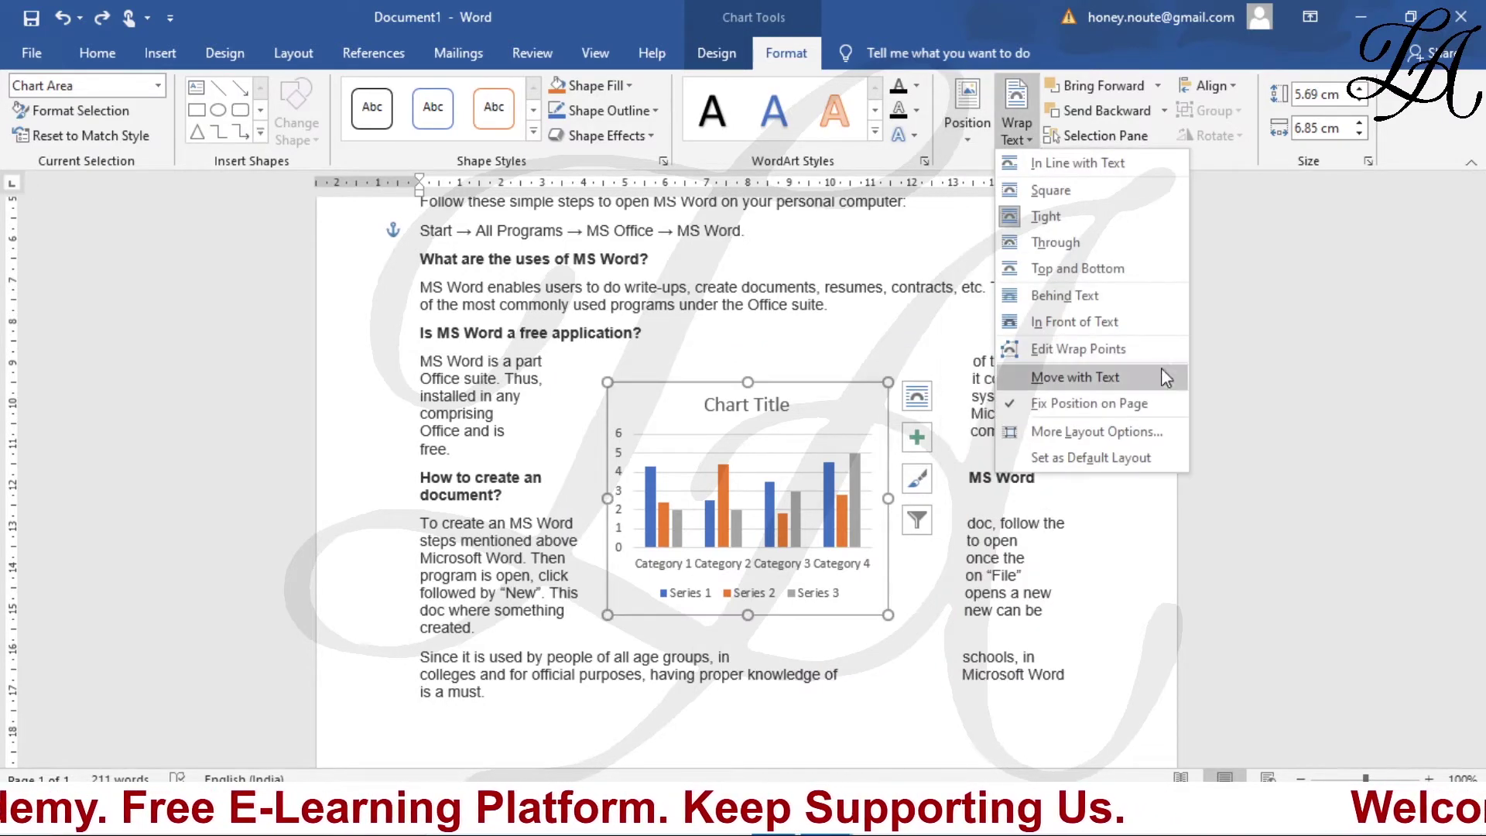
pyautogui.moveTo(1075, 377)
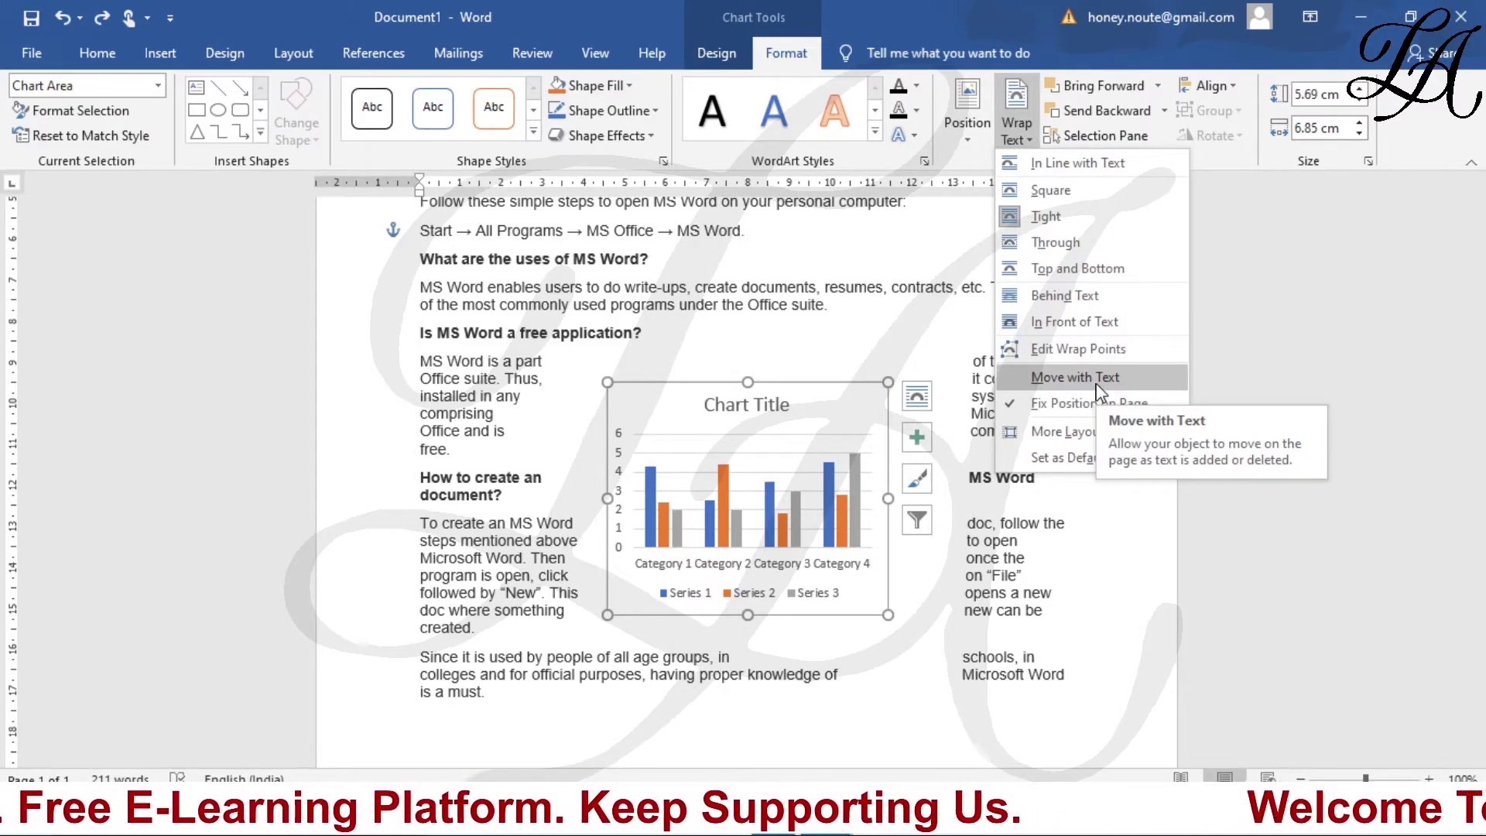
pyautogui.click(1096, 384)
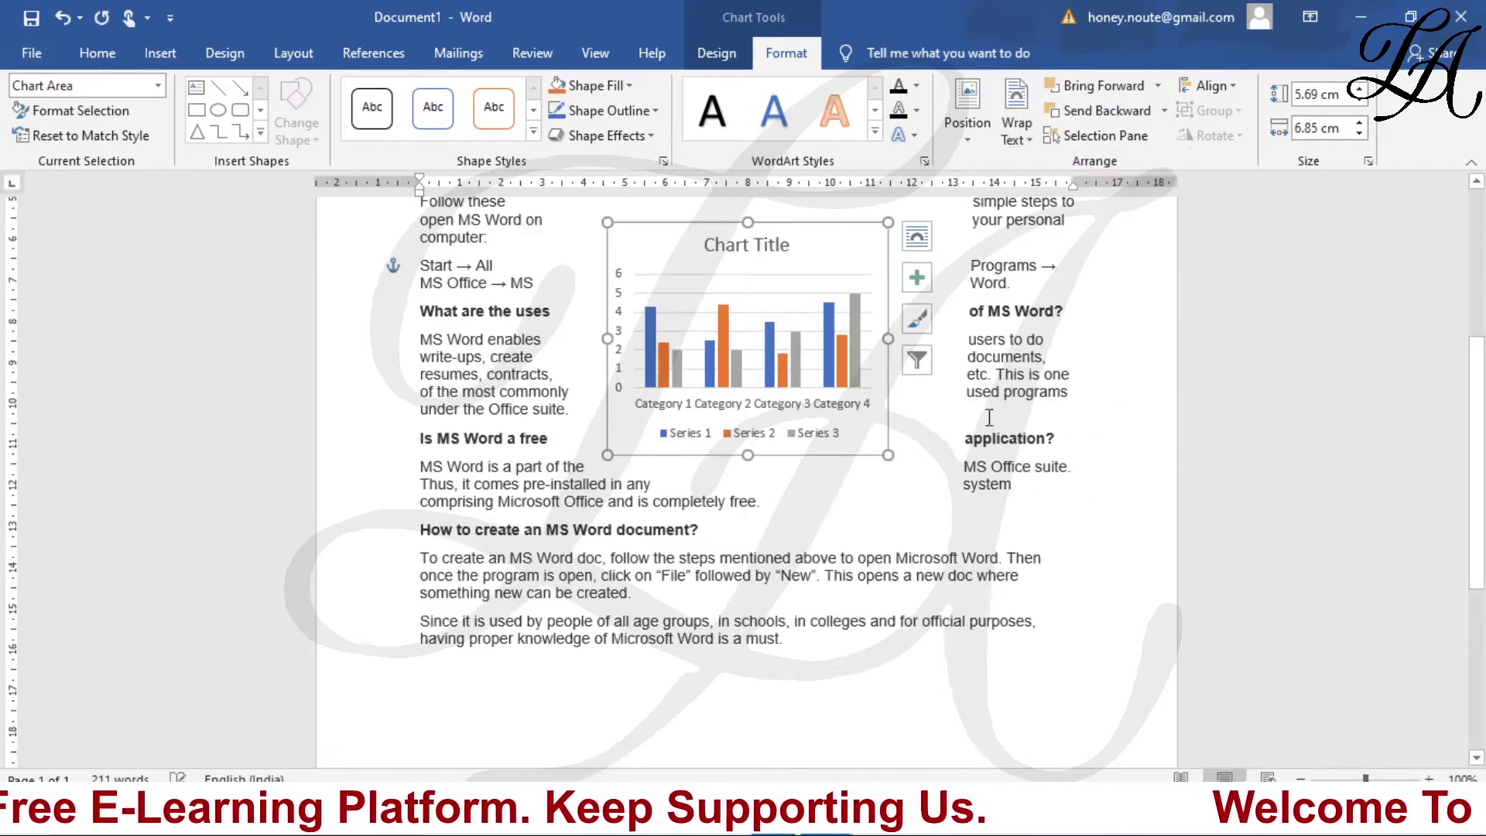
# Type a run of letters into the heading and delete them to test the chart's movement
pyautogui.click(526, 312)
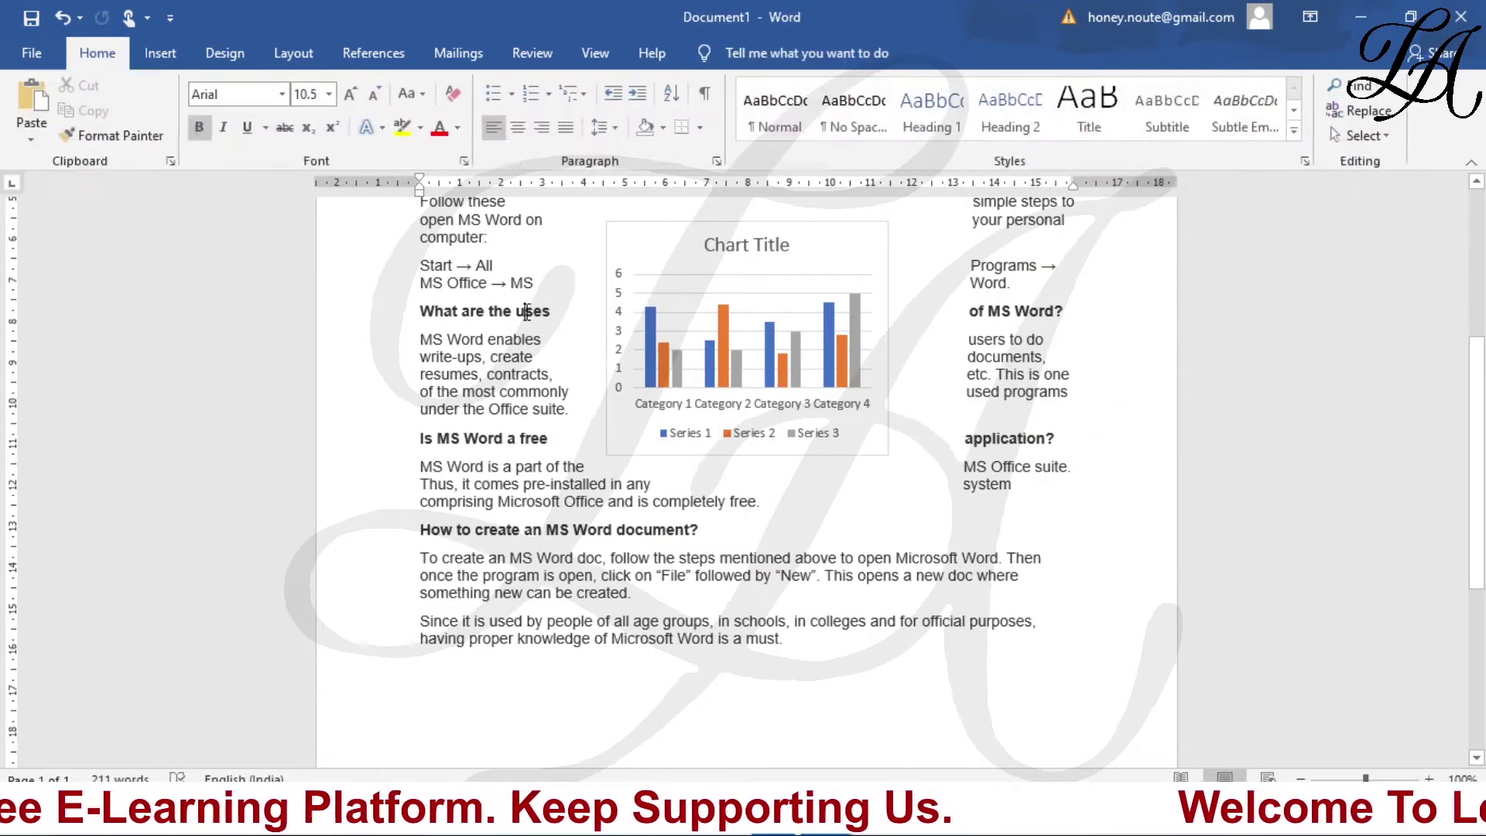
pyautogui.write('llllllllllllll')
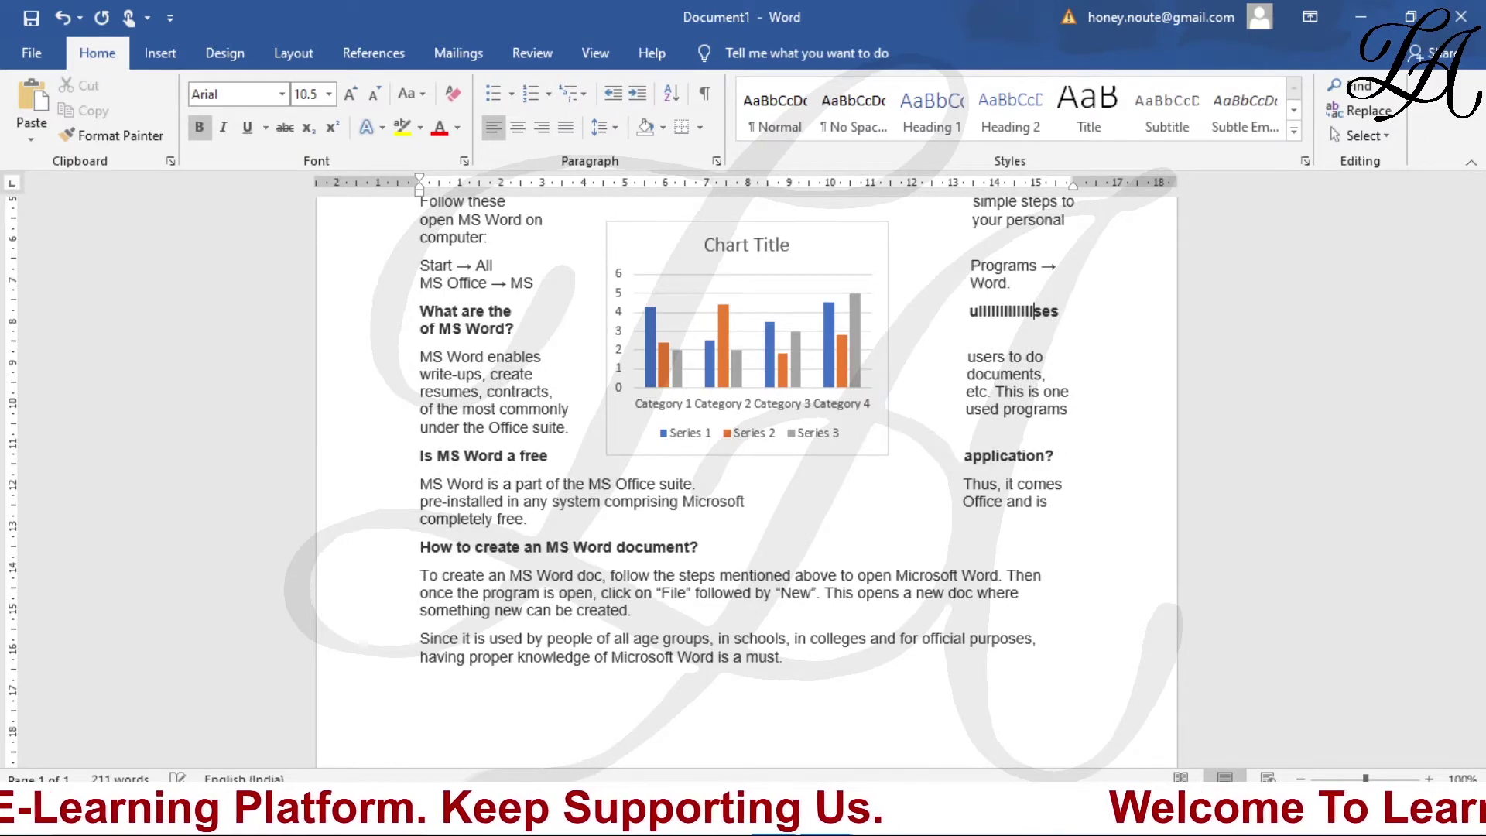
pyautogui.press('BackSpace')
pyautogui.press('BackSpace')
pyautogui.press('BackSpace')
pyautogui.press('BackSpace')
pyautogui.press('BackSpace')
pyautogui.press('BackSpace')
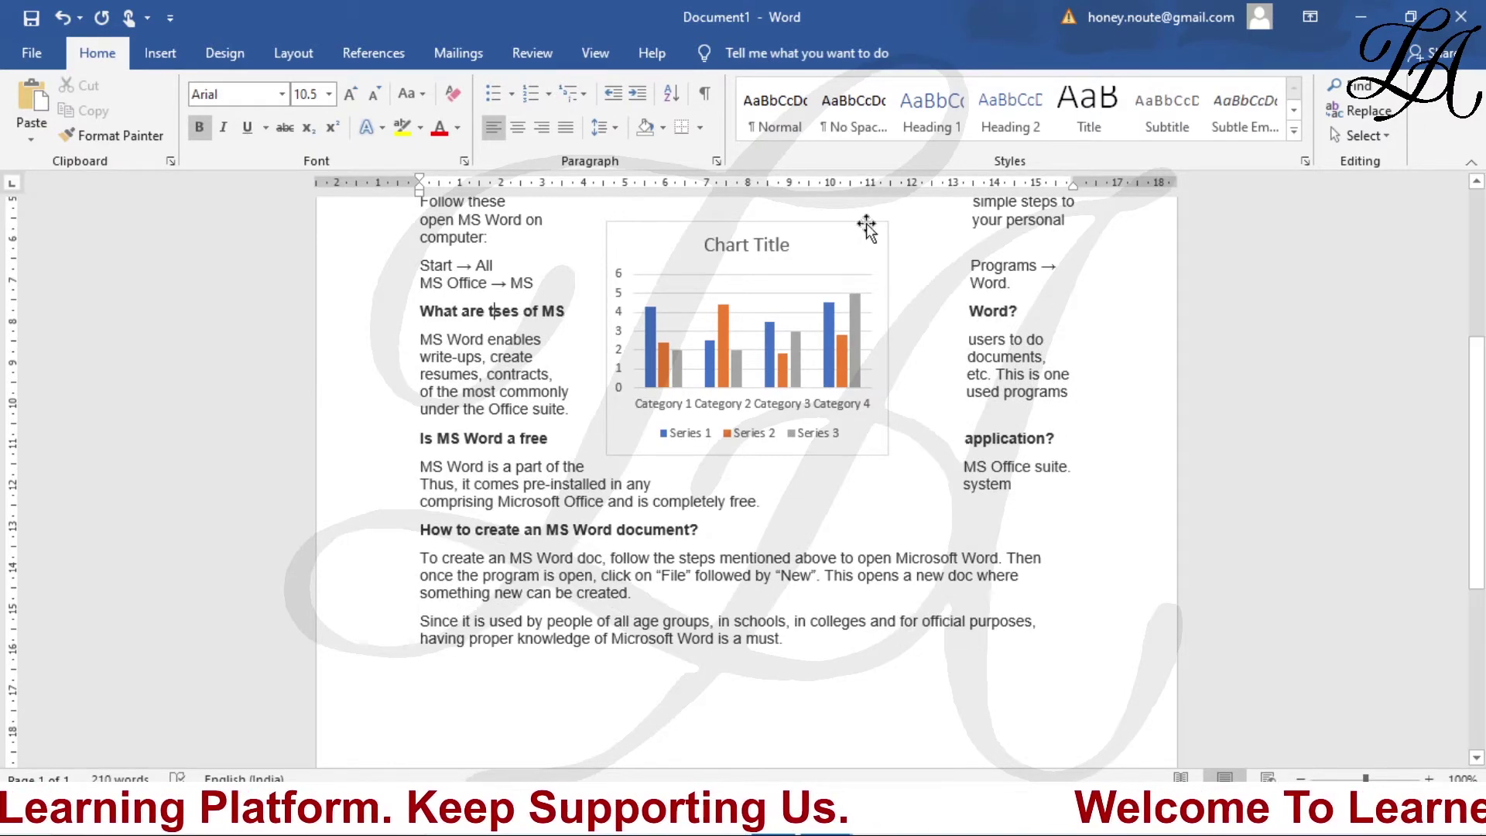
# Set the chart's wrapping to Fix Position on Page
pyautogui.click(805, 244)
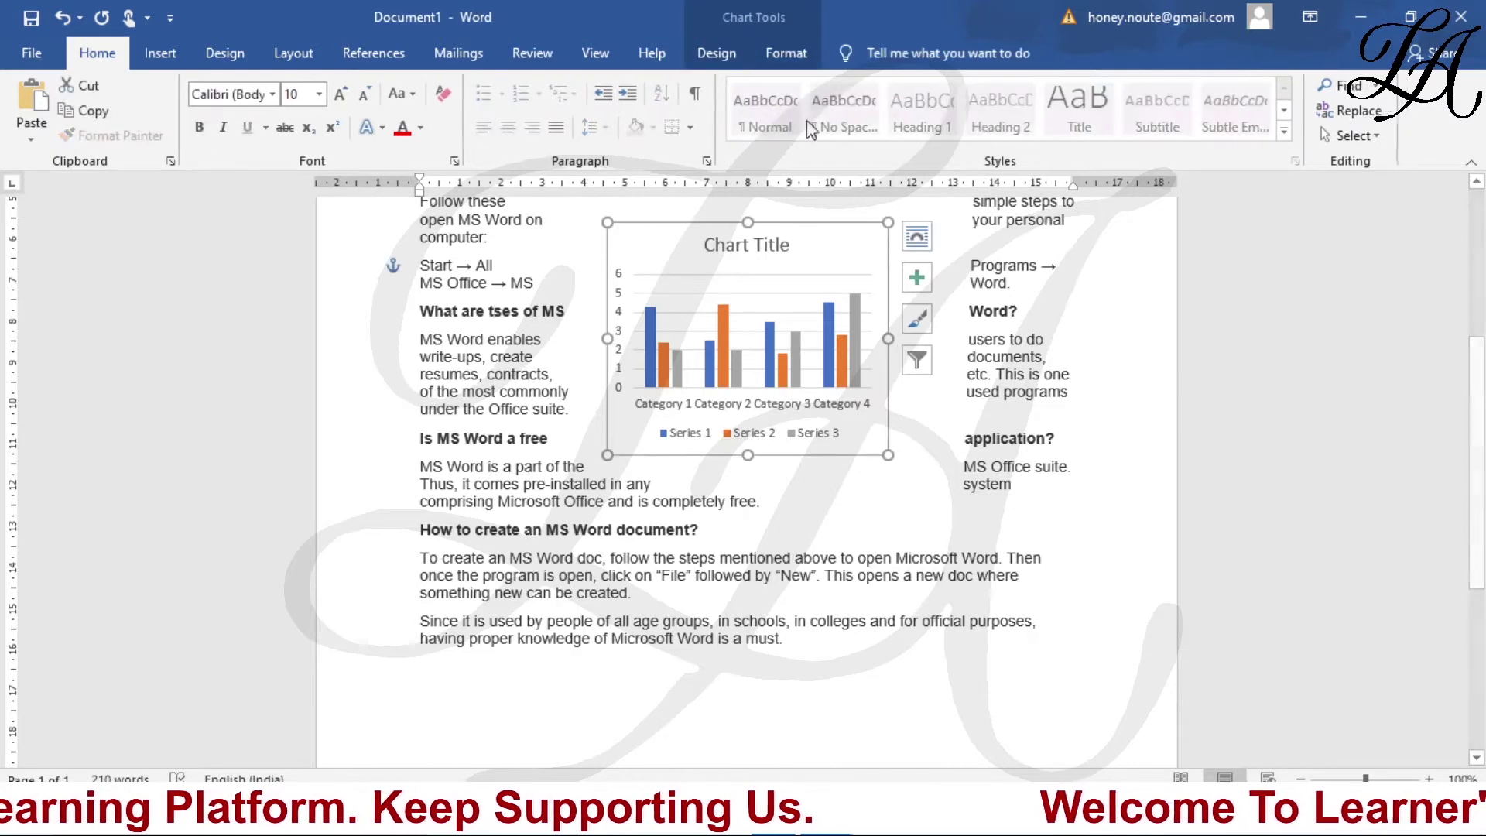
pyautogui.click(795, 54)
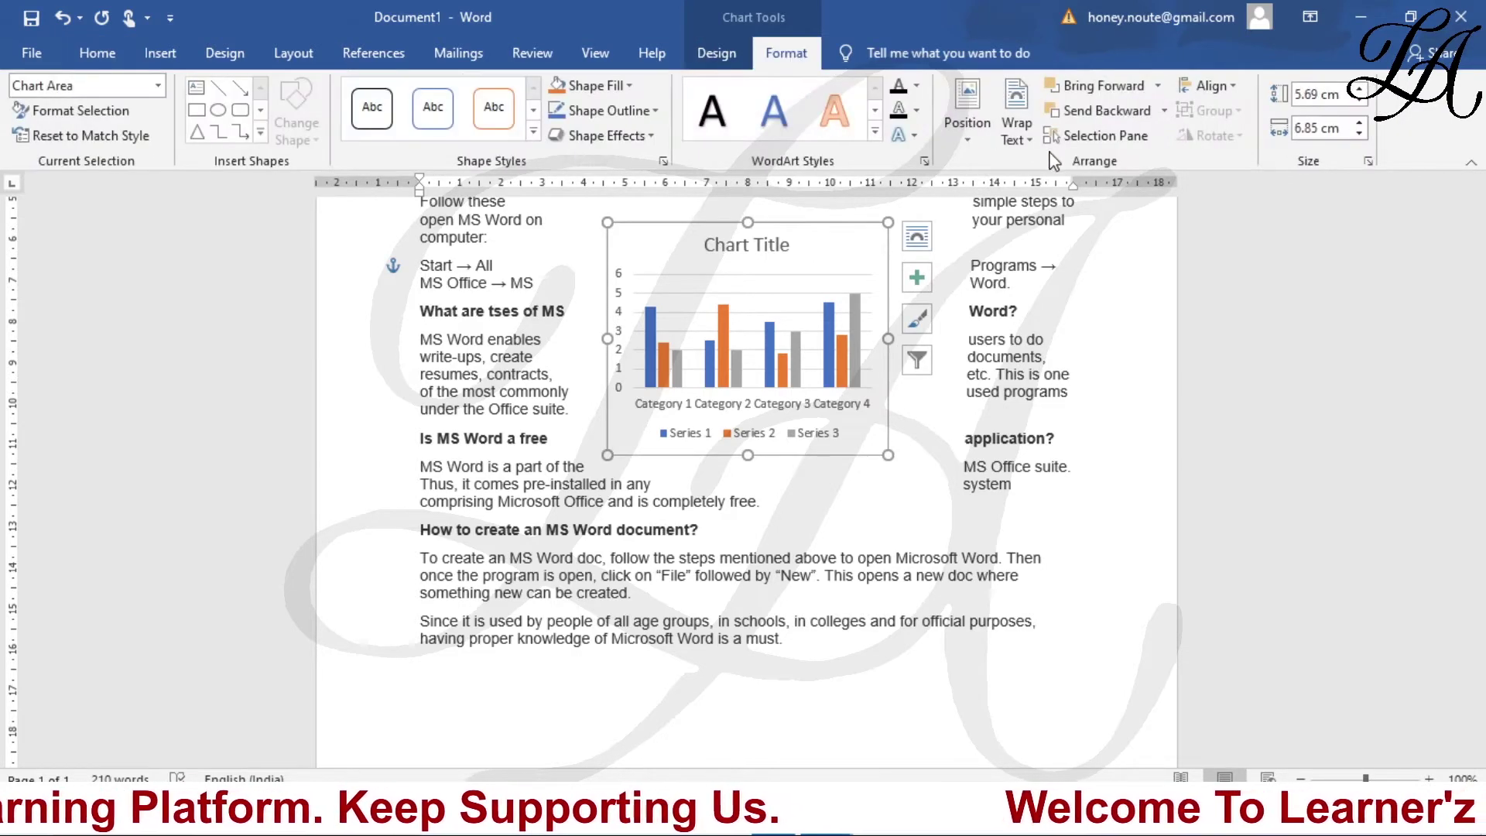
pyautogui.click(1016, 132)
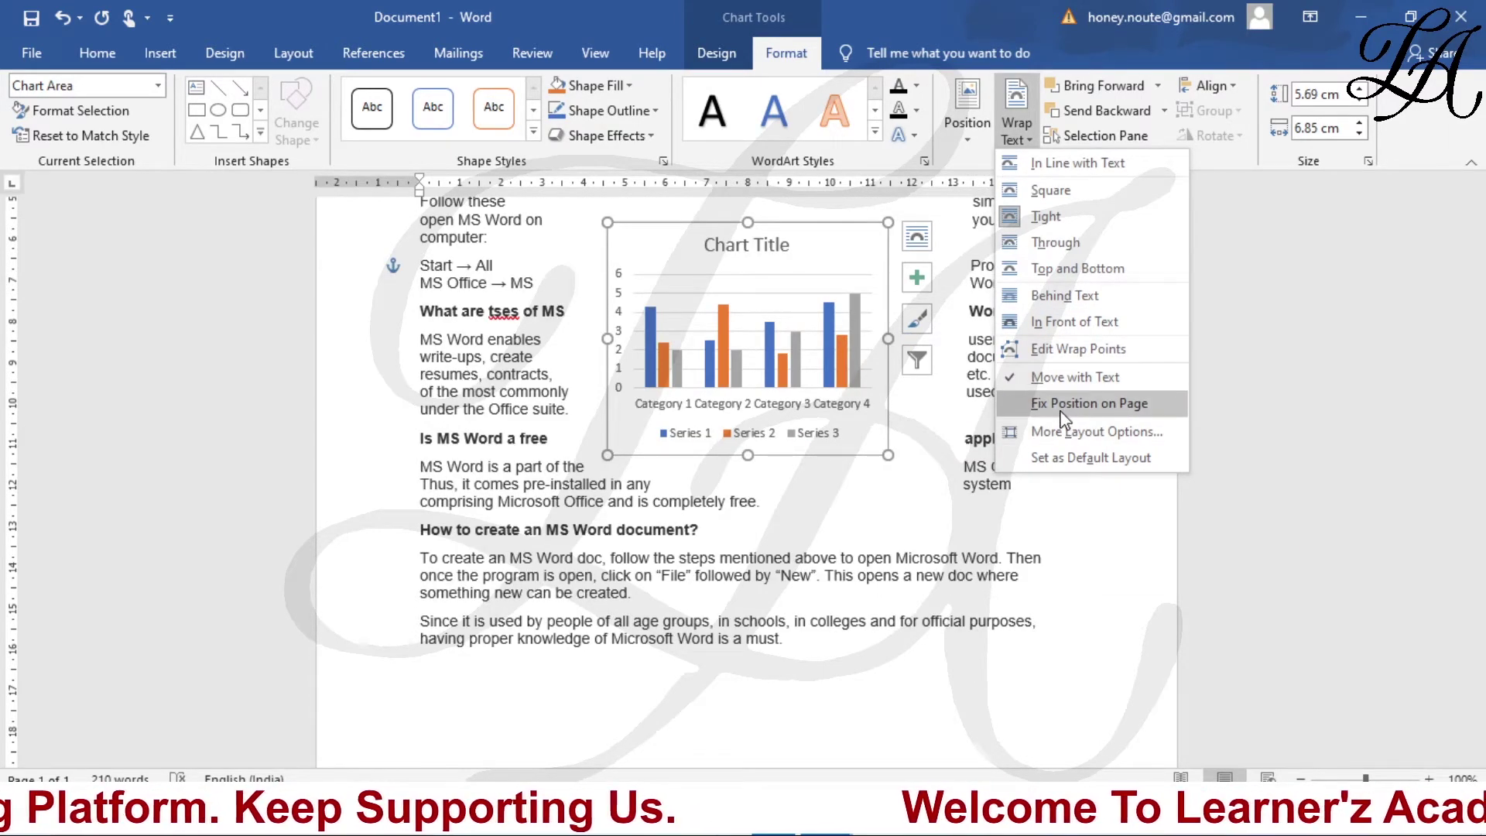
pyautogui.click(1062, 405)
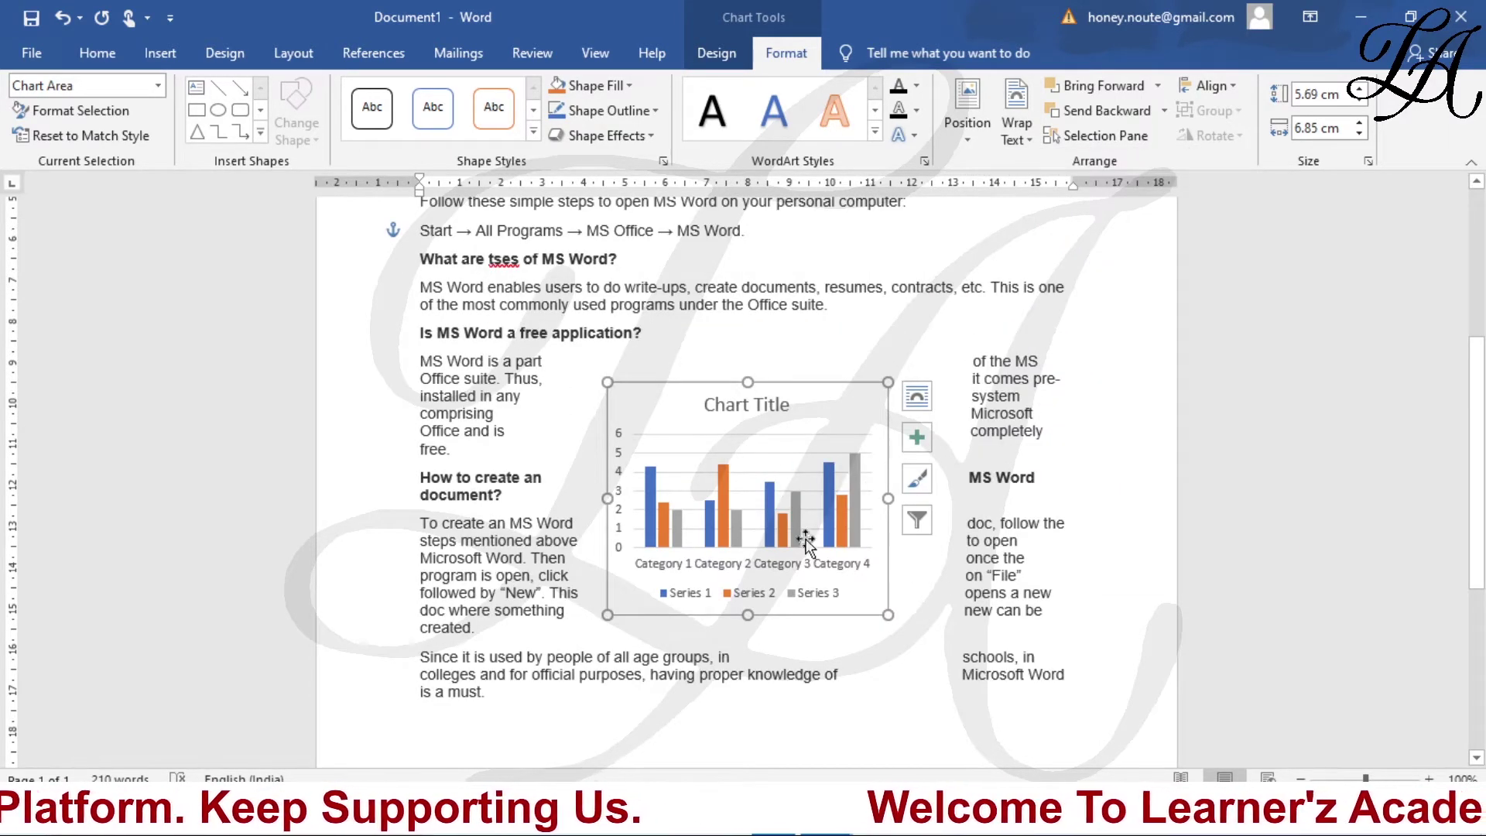
# Open the chart's More Layout Options dialog showing its Tight text-wrapping settings
pyautogui.click(1016, 125)
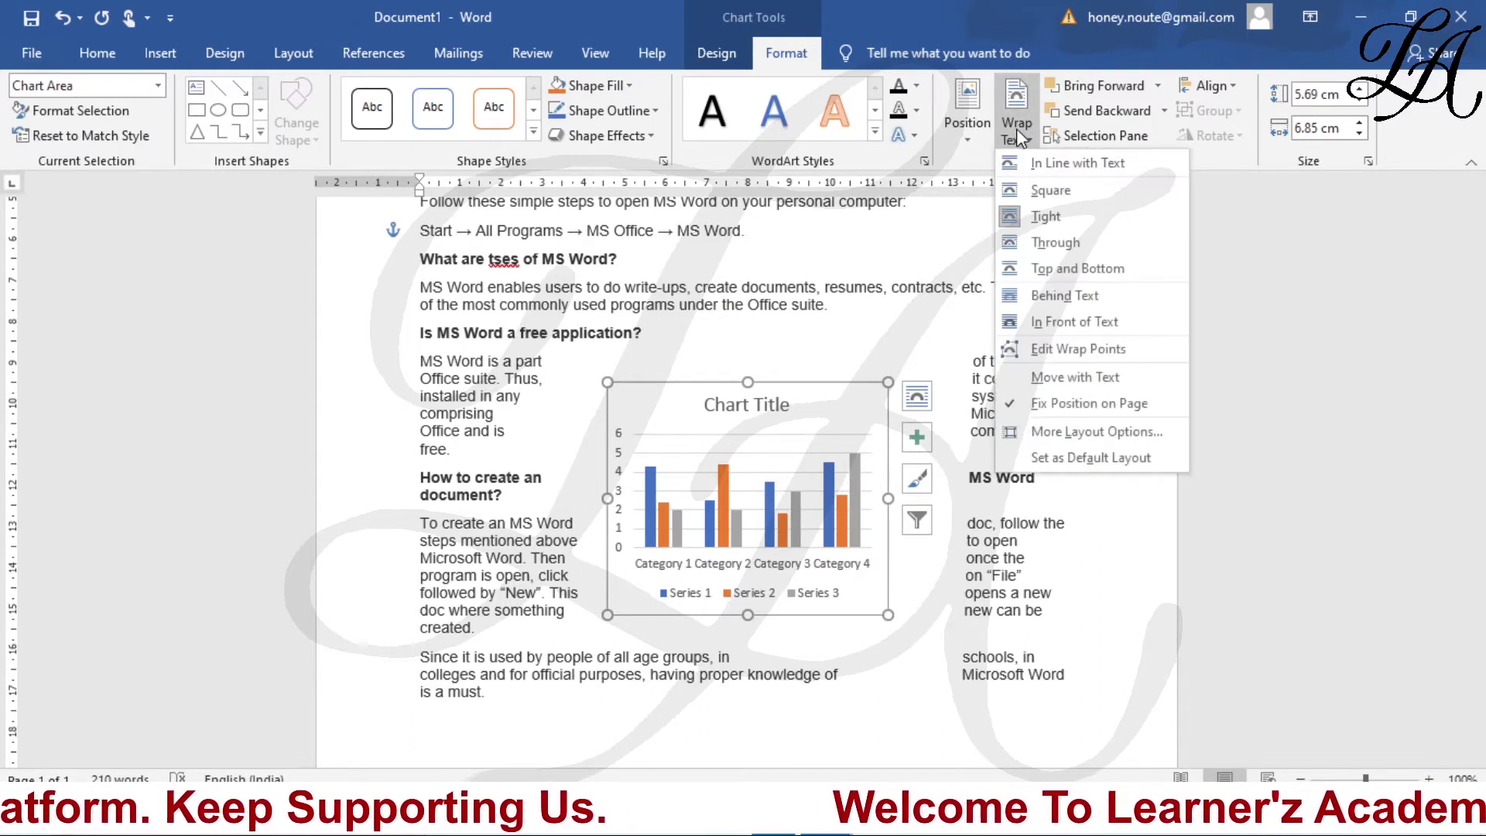
pyautogui.click(1122, 458)
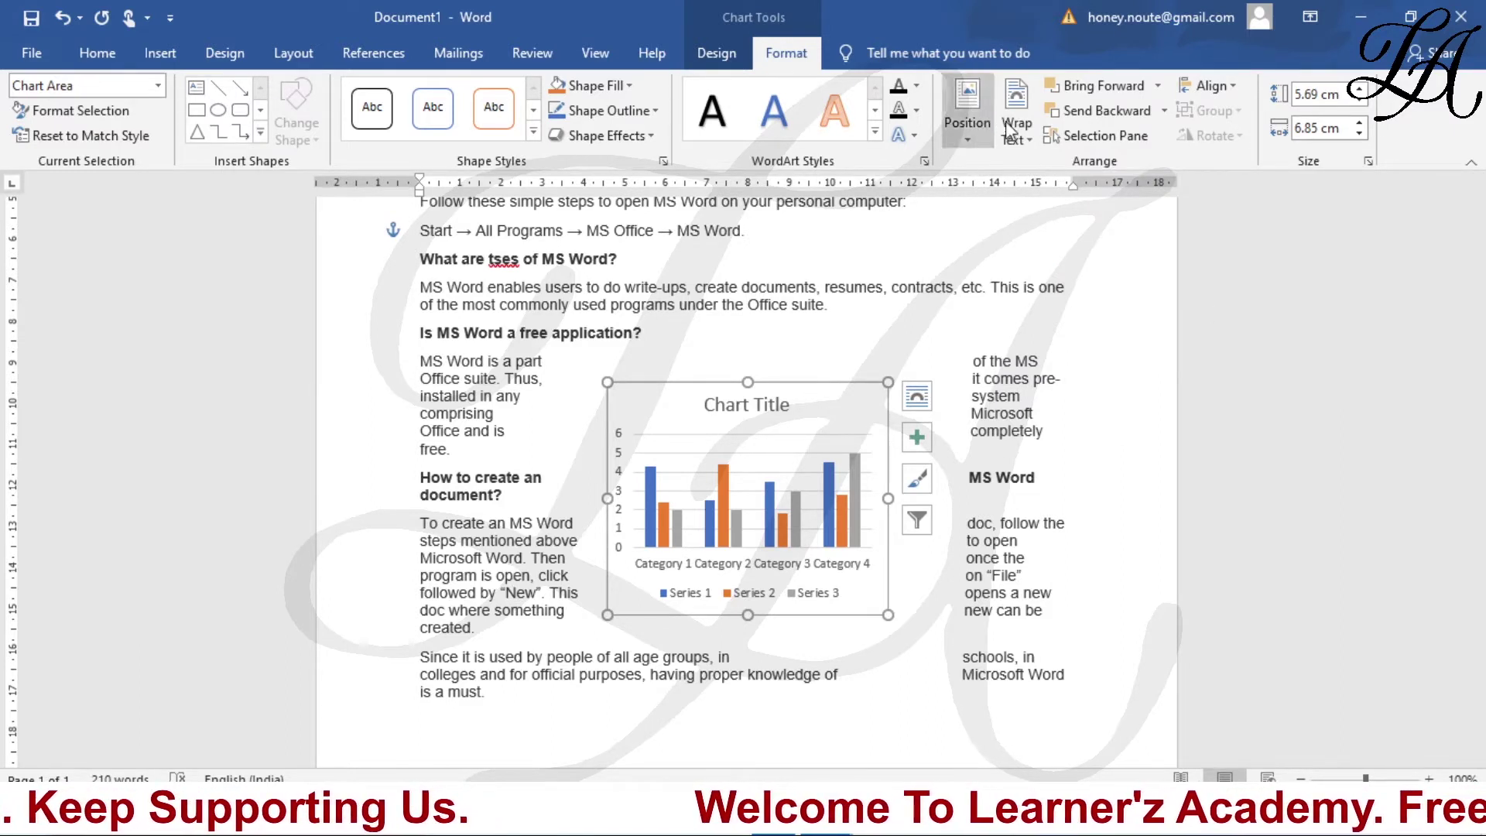
pyautogui.click(1016, 128)
pyautogui.click(1115, 438)
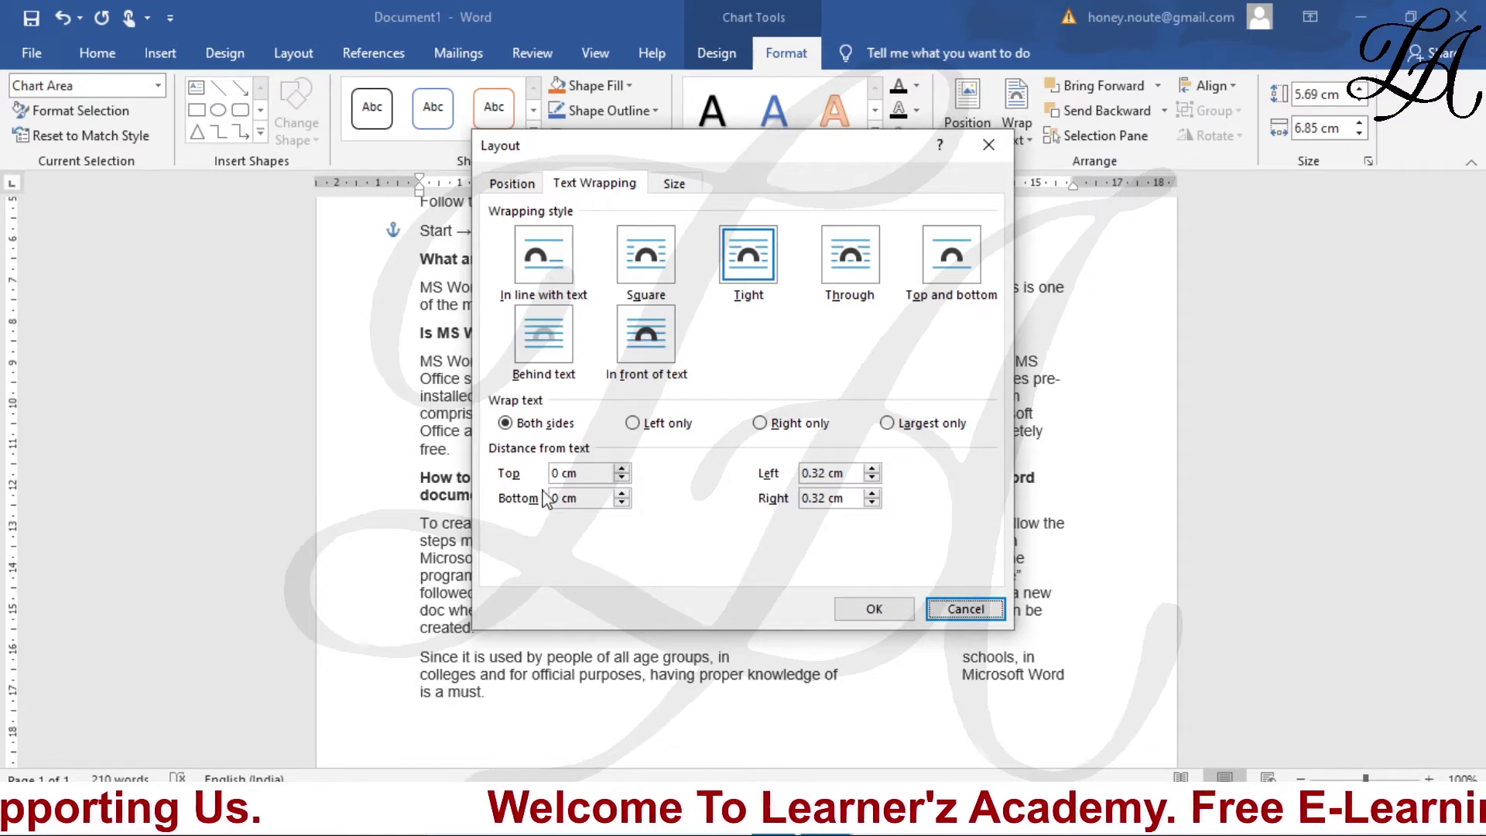
# Close the Layout dialog unchanged and click into the body text to deselect the chart
pyautogui.click(988, 145)
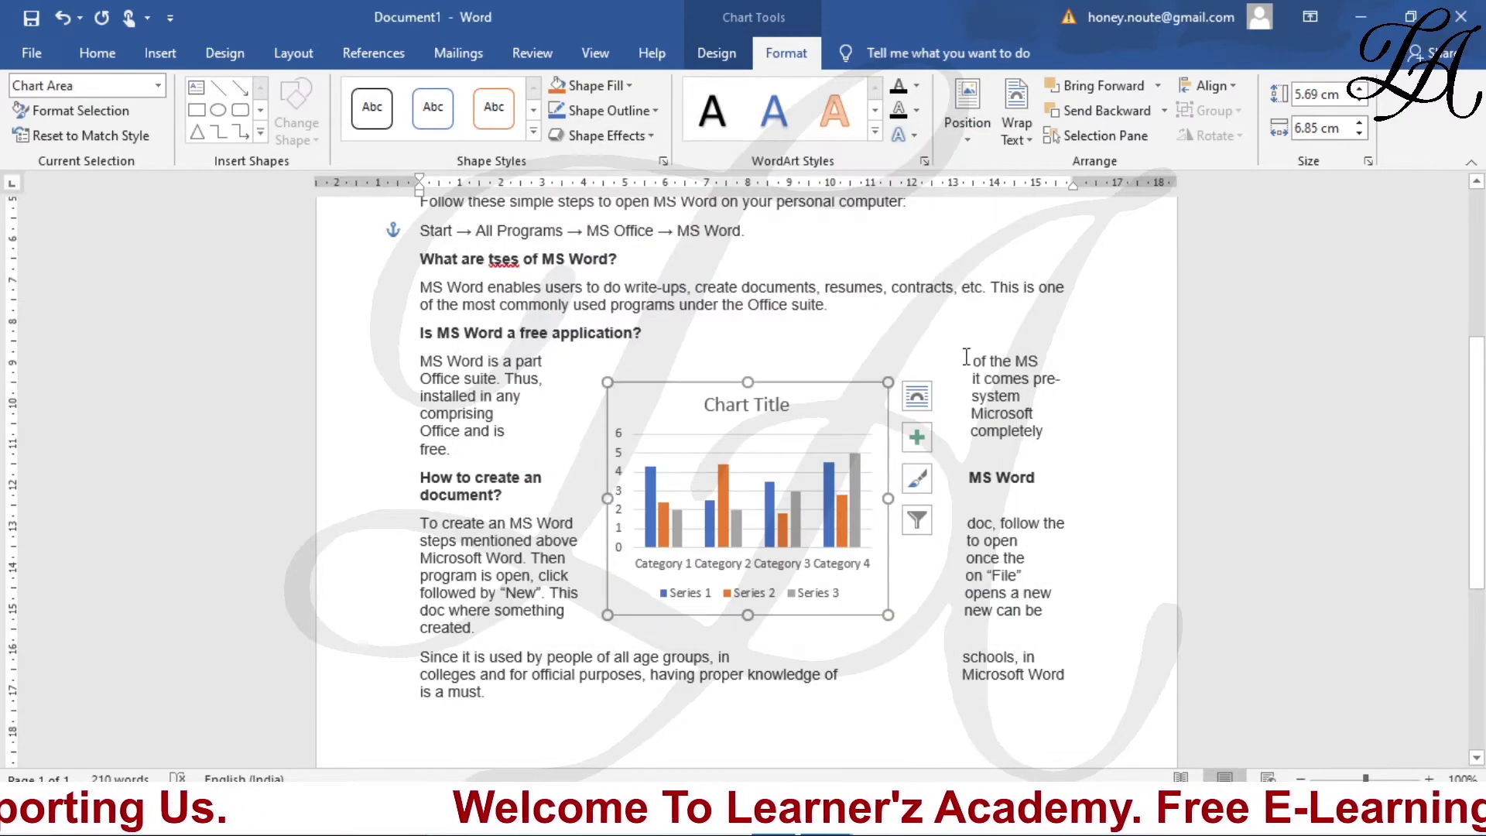
pyautogui.click(860, 336)
pyautogui.click(834, 437)
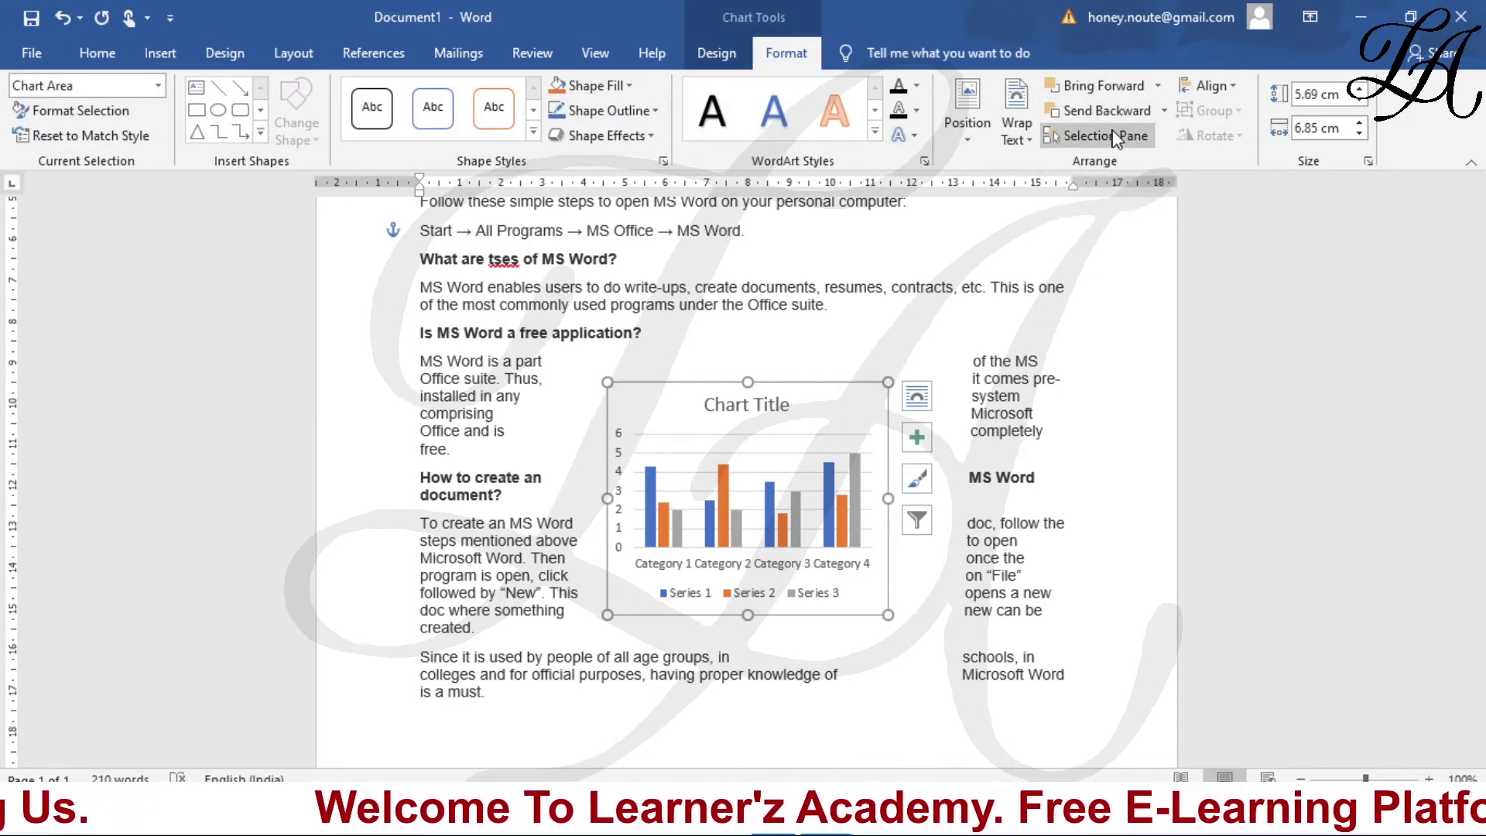
pyautogui.click(967, 315)
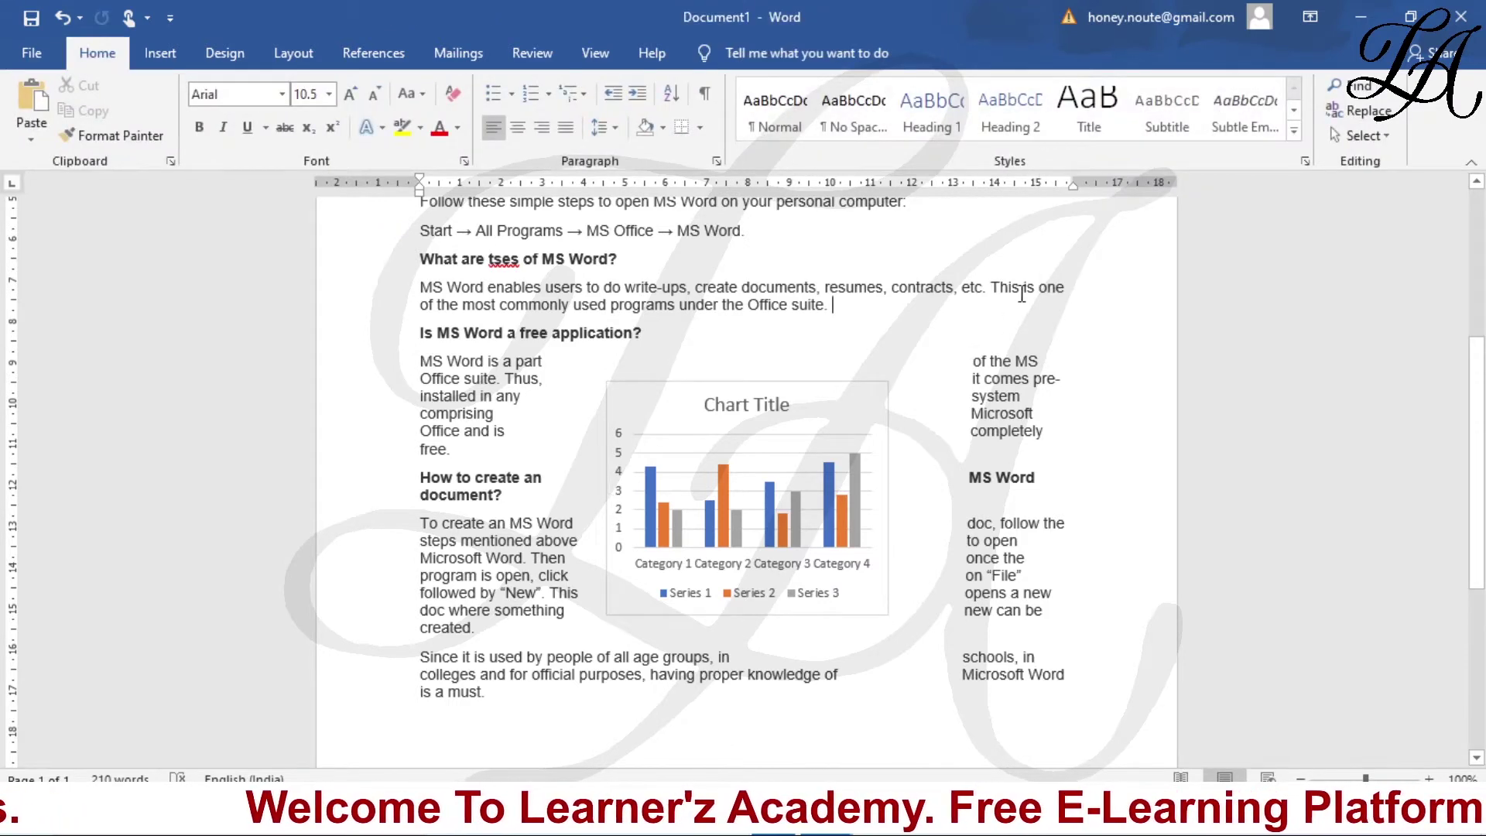
# Delete all document content and insert a default clustered column chart, closing its data sheet
pyautogui.hotkey('ctrl', 'a')
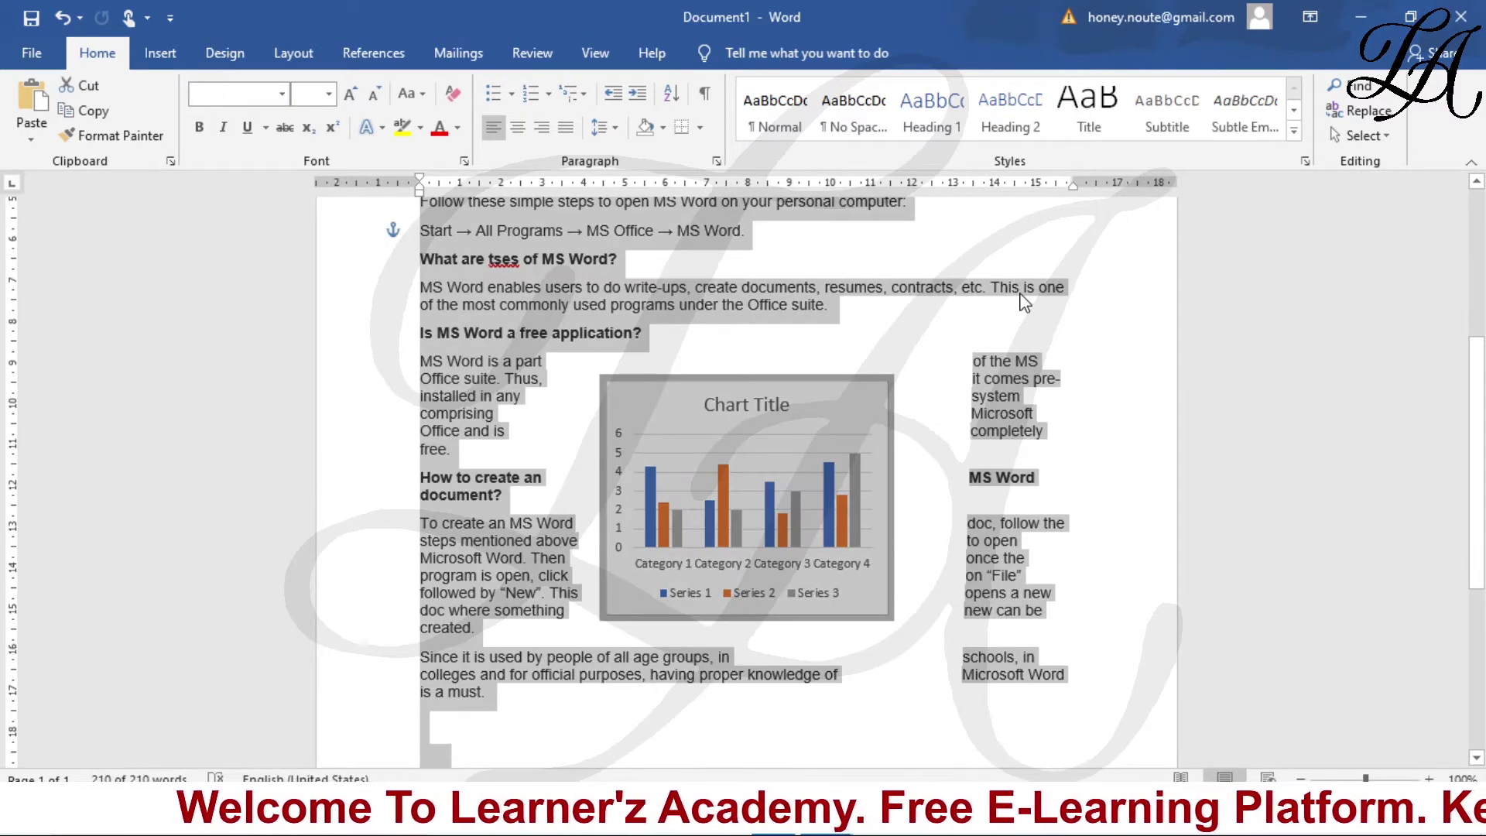
pyautogui.press('Delete')
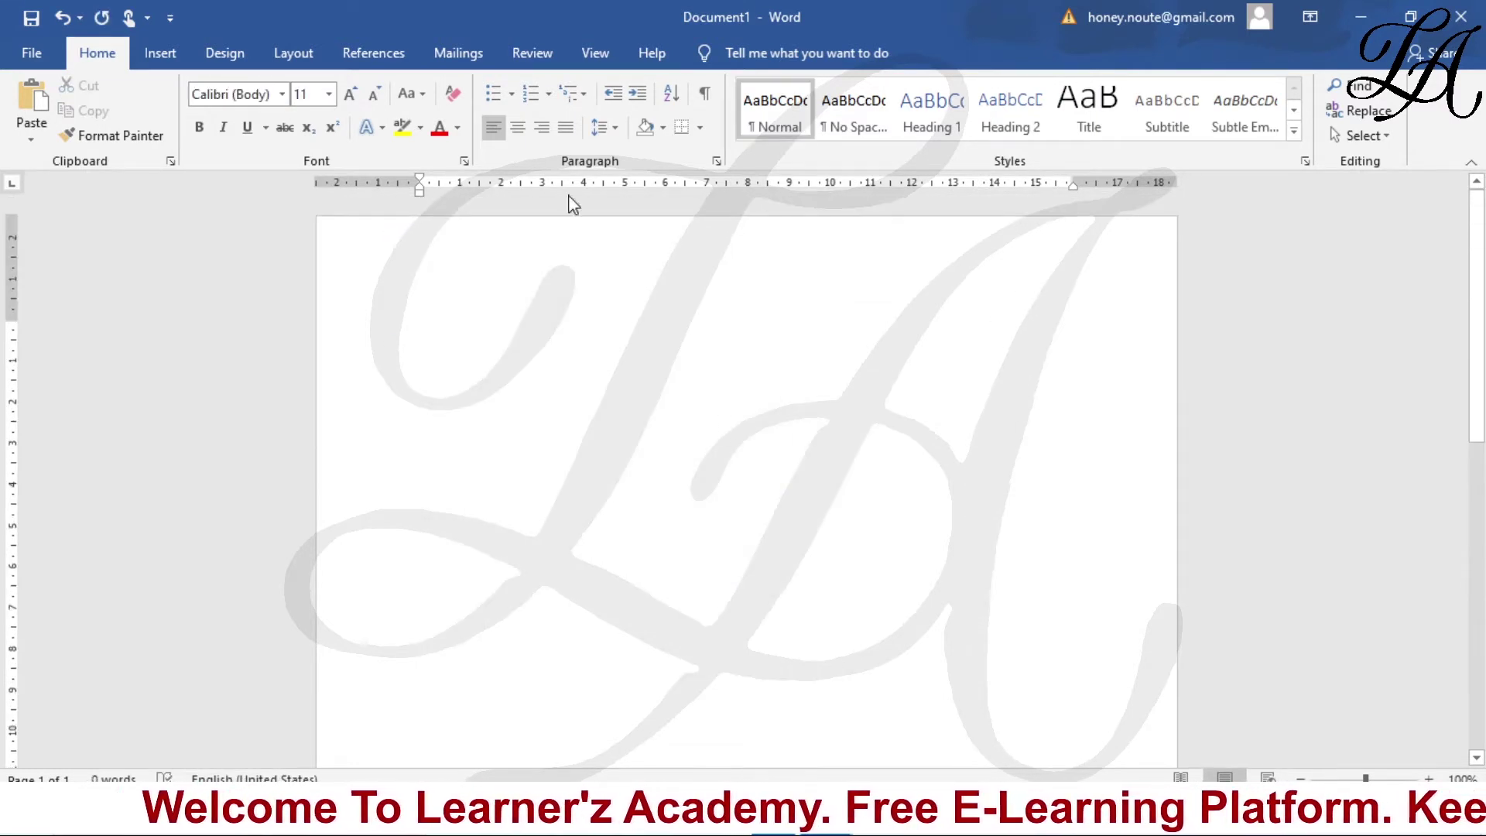
pyautogui.click(161, 51)
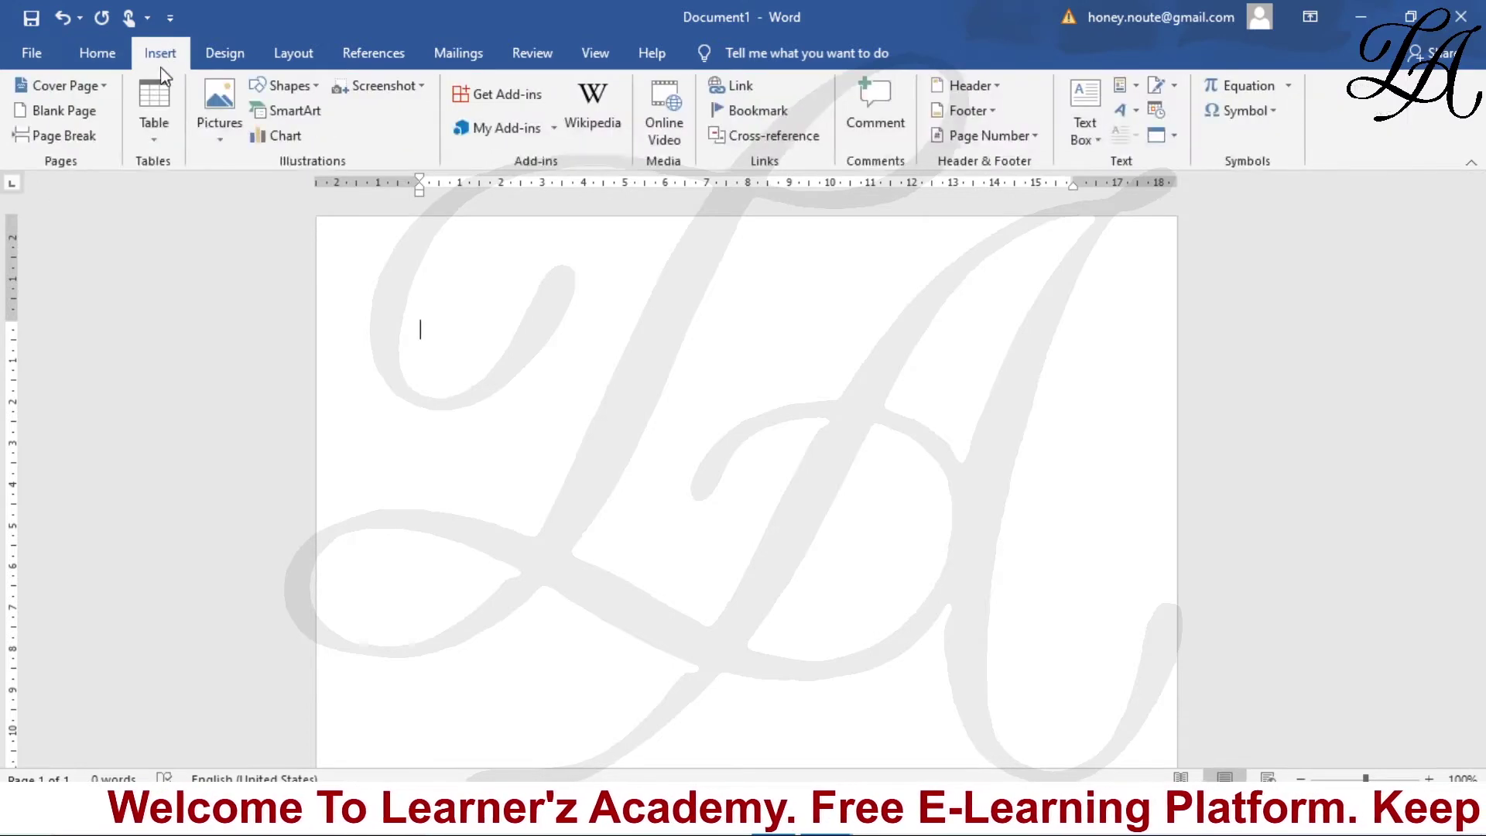
pyautogui.click(274, 137)
pyautogui.moveTo(642, 365)
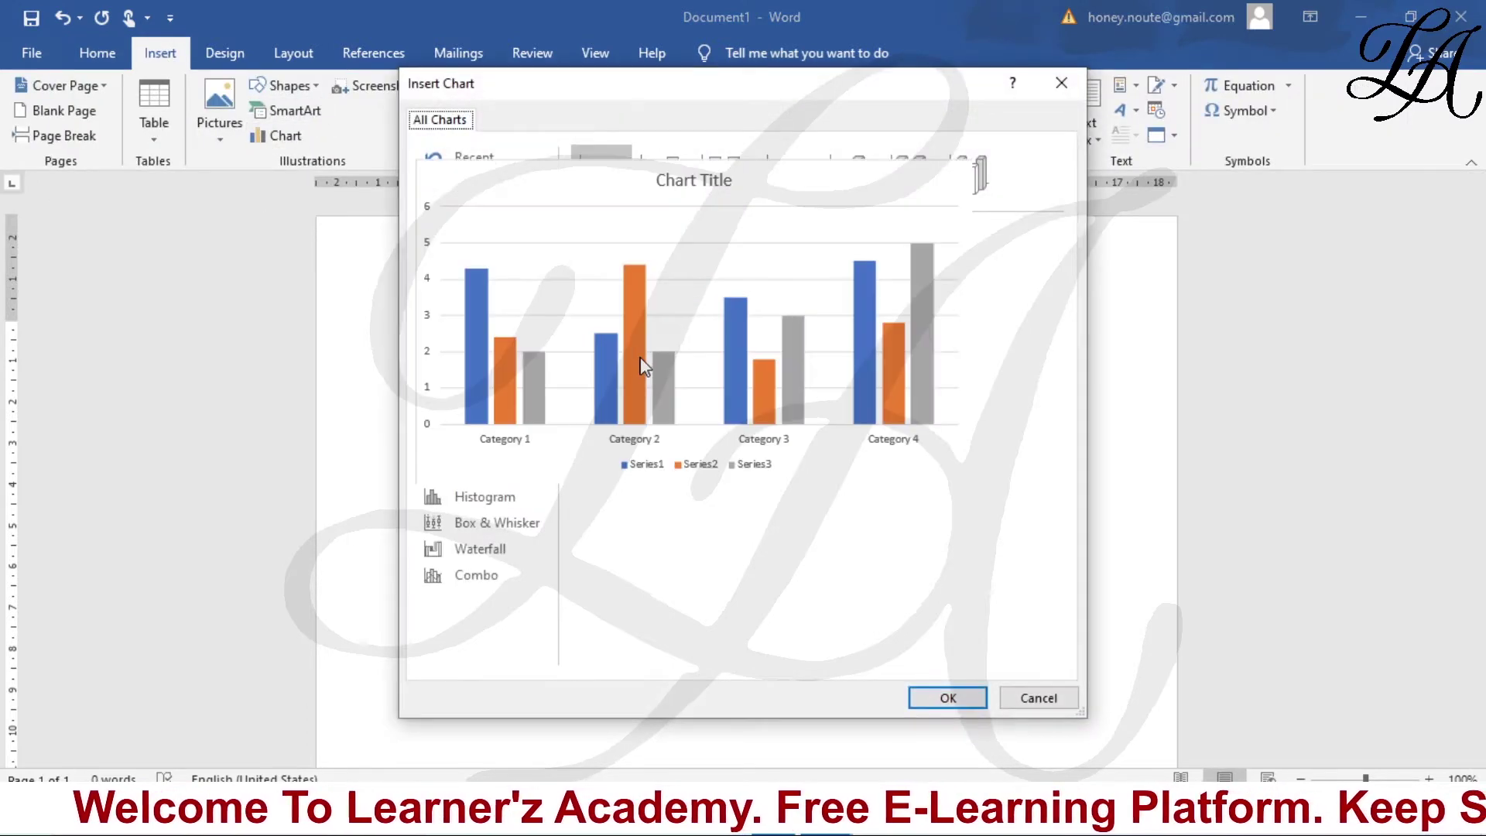
pyautogui.click(936, 697)
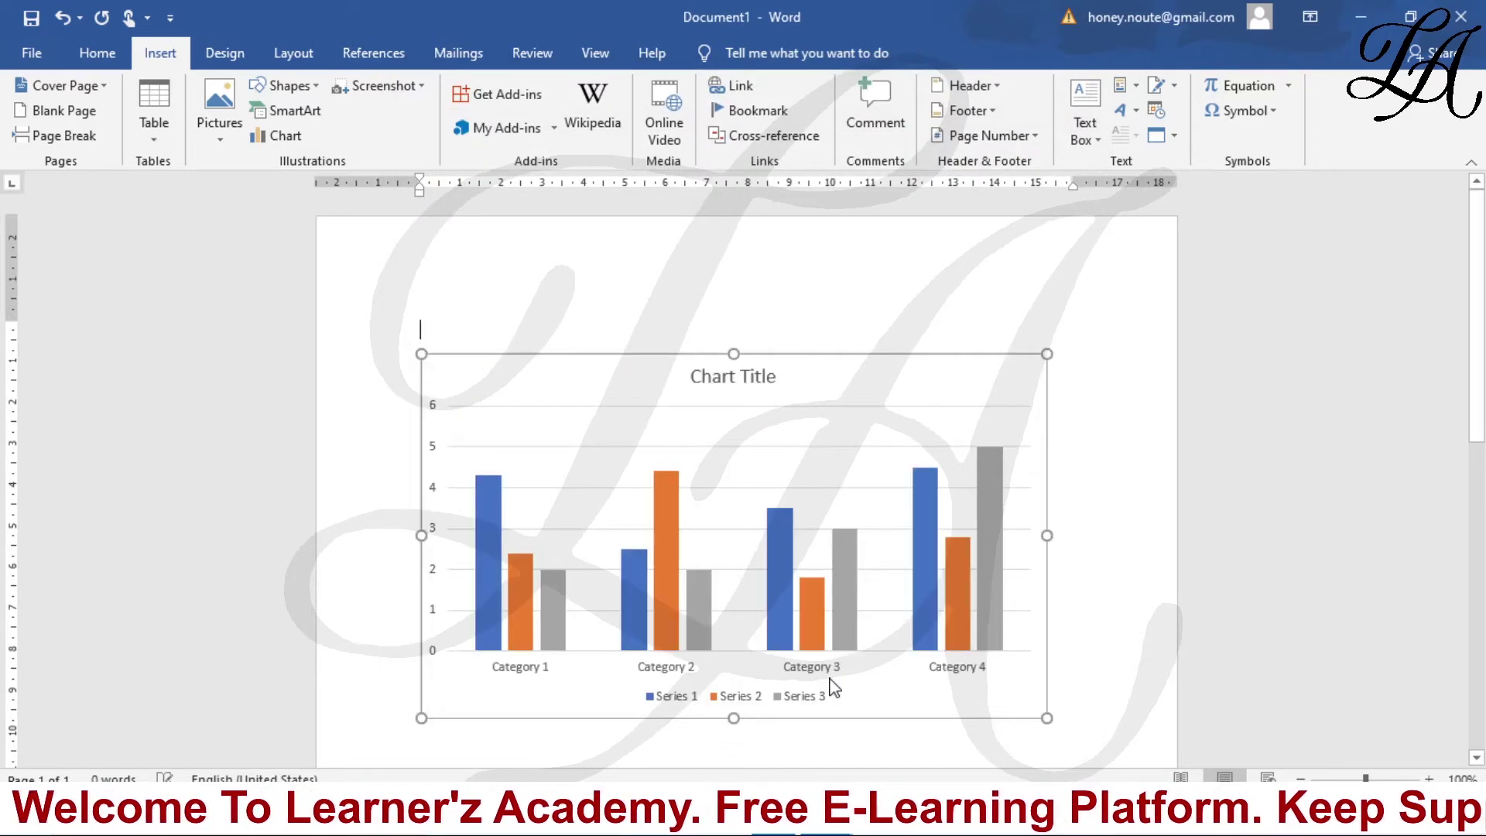
pyautogui.click(1071, 133)
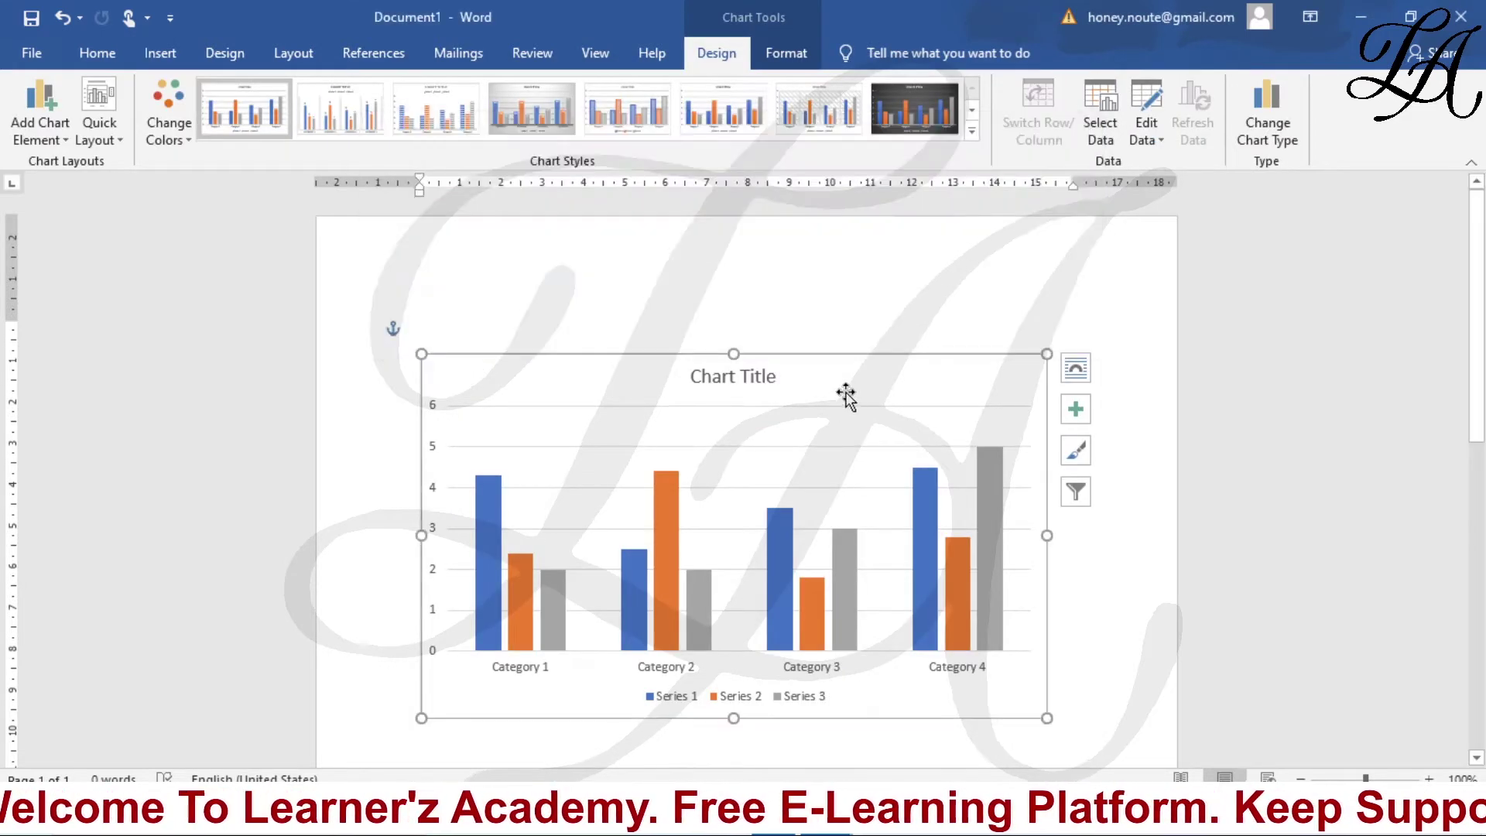
# Apply Square text wrapping to the new column chart
pyautogui.click(771, 65)
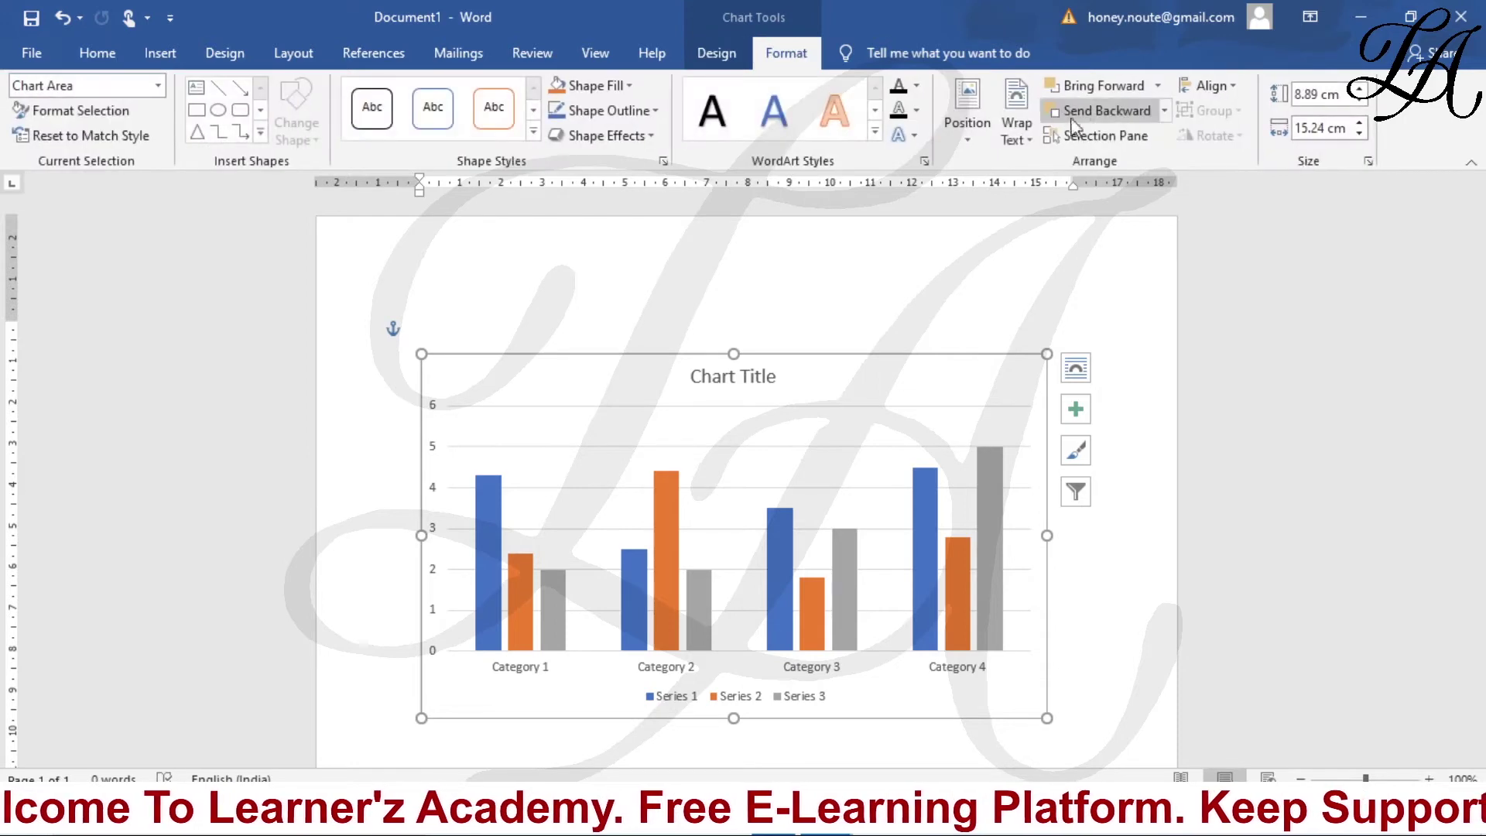
pyautogui.click(1016, 127)
pyautogui.click(1016, 192)
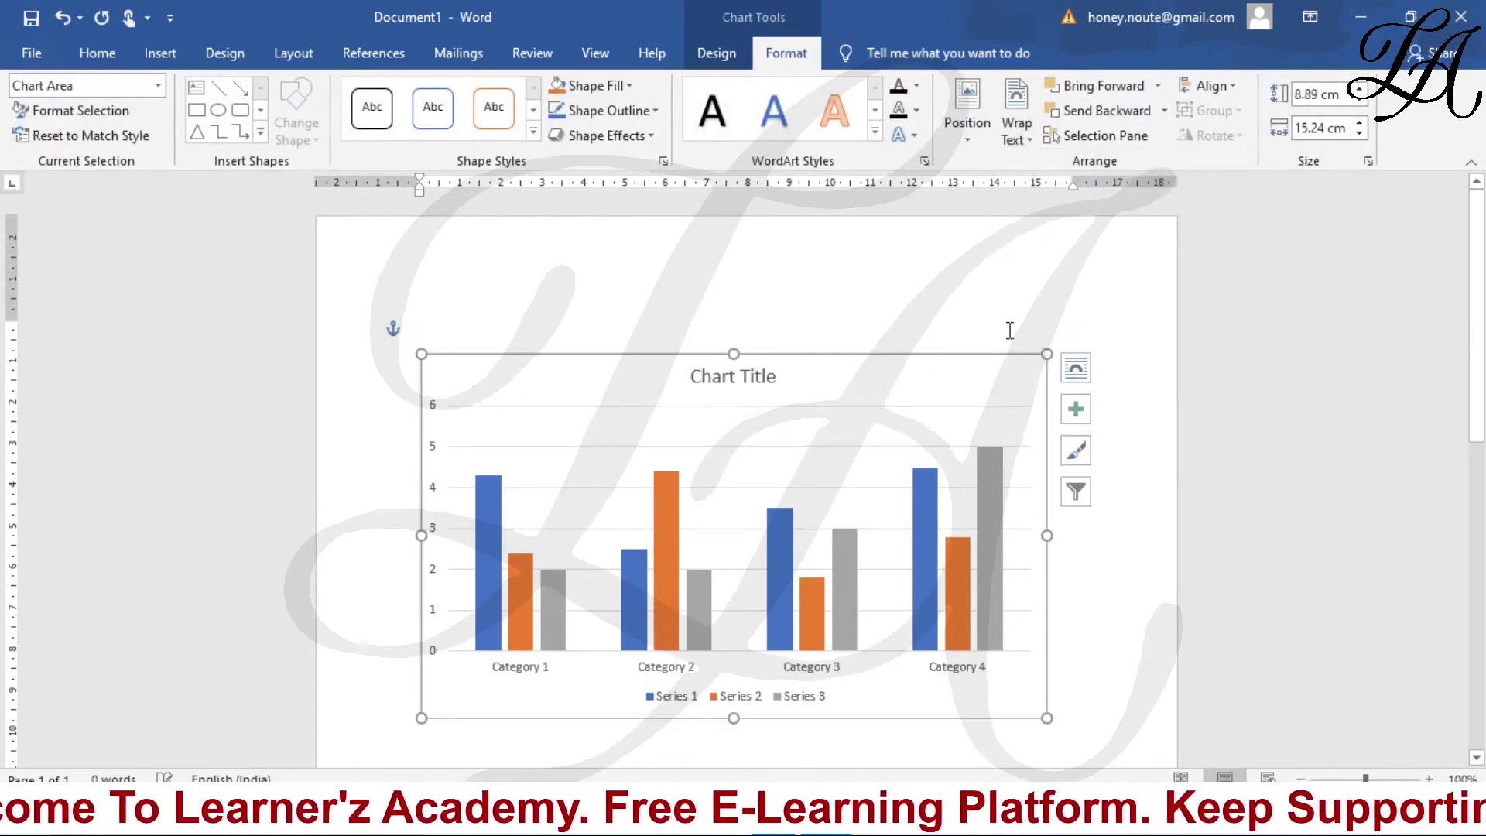
# Resize the chart to 9.66 cm by 5.79 cm, try a pie type, then undo back to columns
pyautogui.moveTo(1049, 539); pyautogui.dragTo(817, 539)
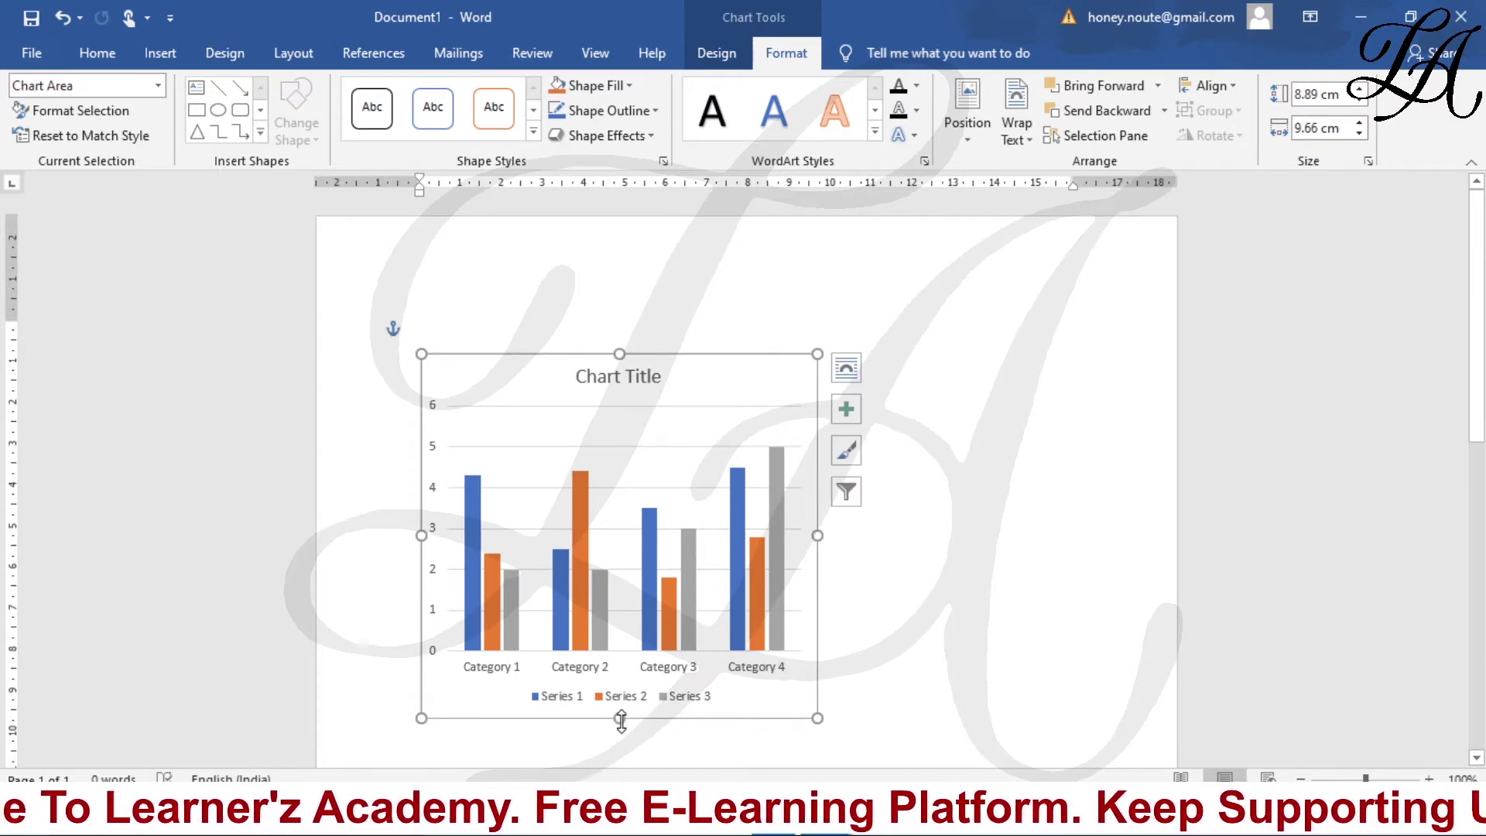
pyautogui.moveTo(621, 720); pyautogui.dragTo(621, 591)
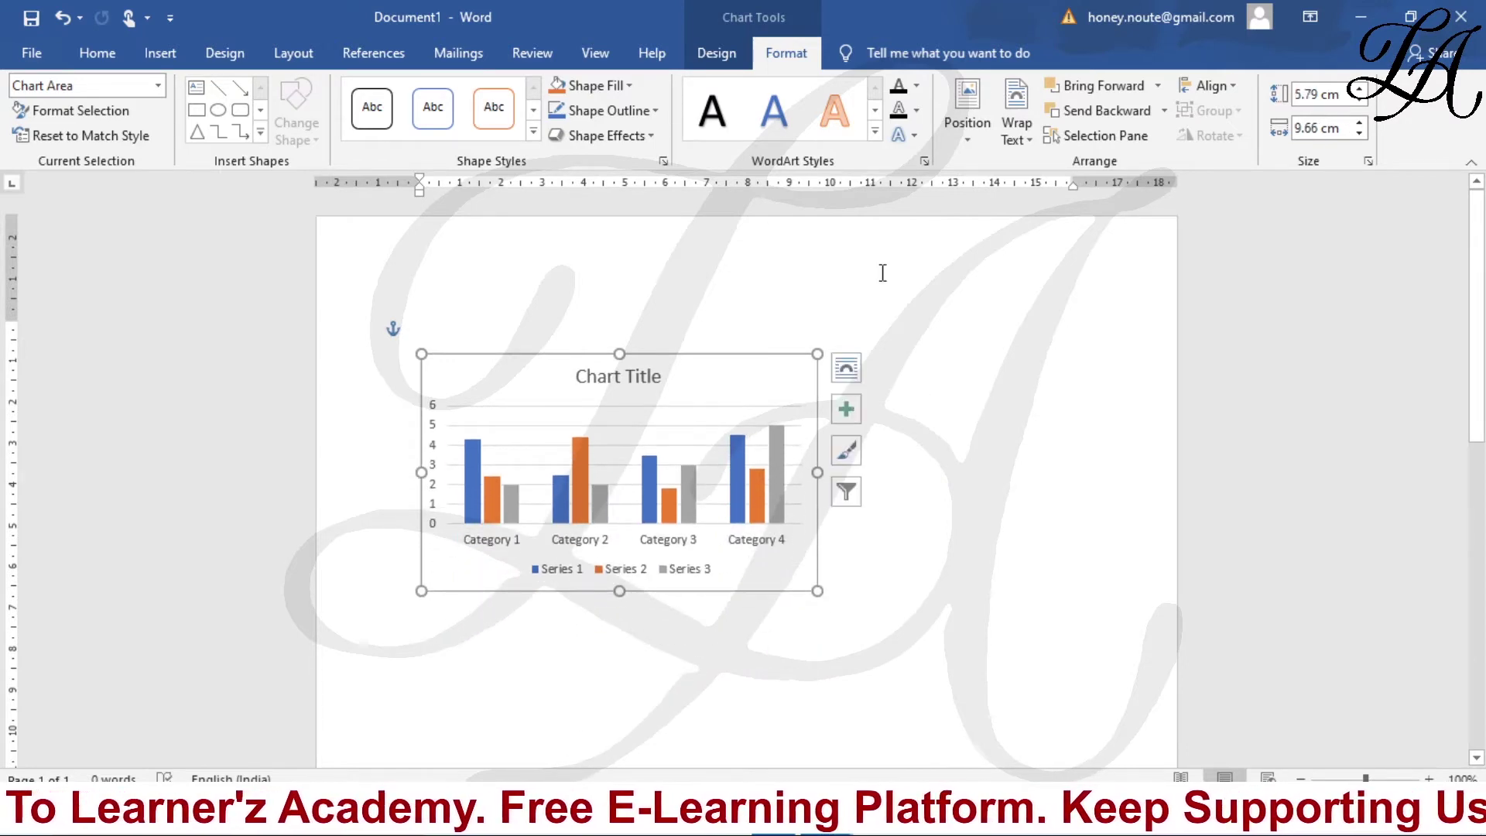
pyautogui.click(160, 54)
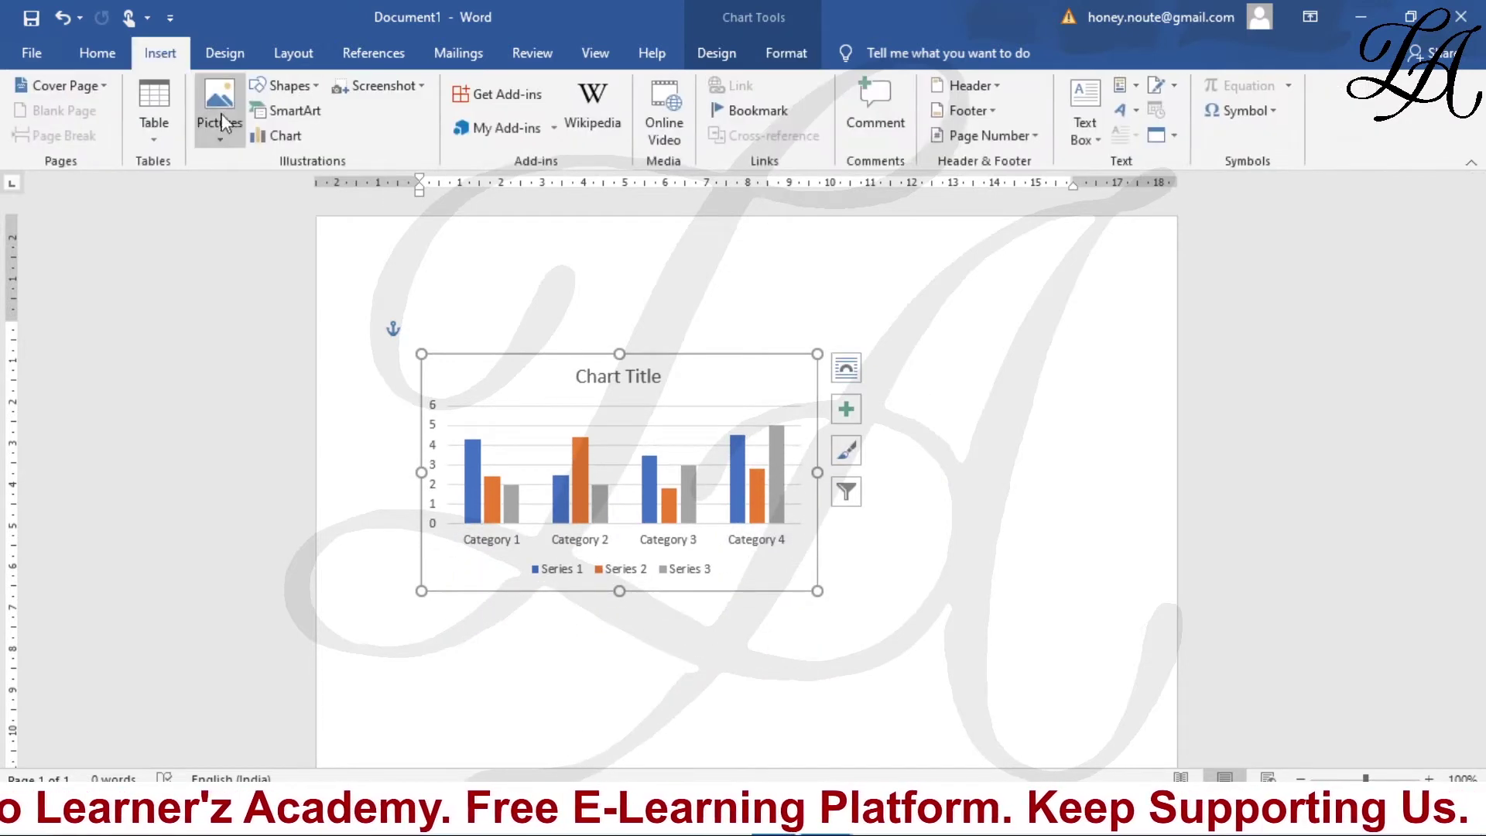
pyautogui.click(278, 136)
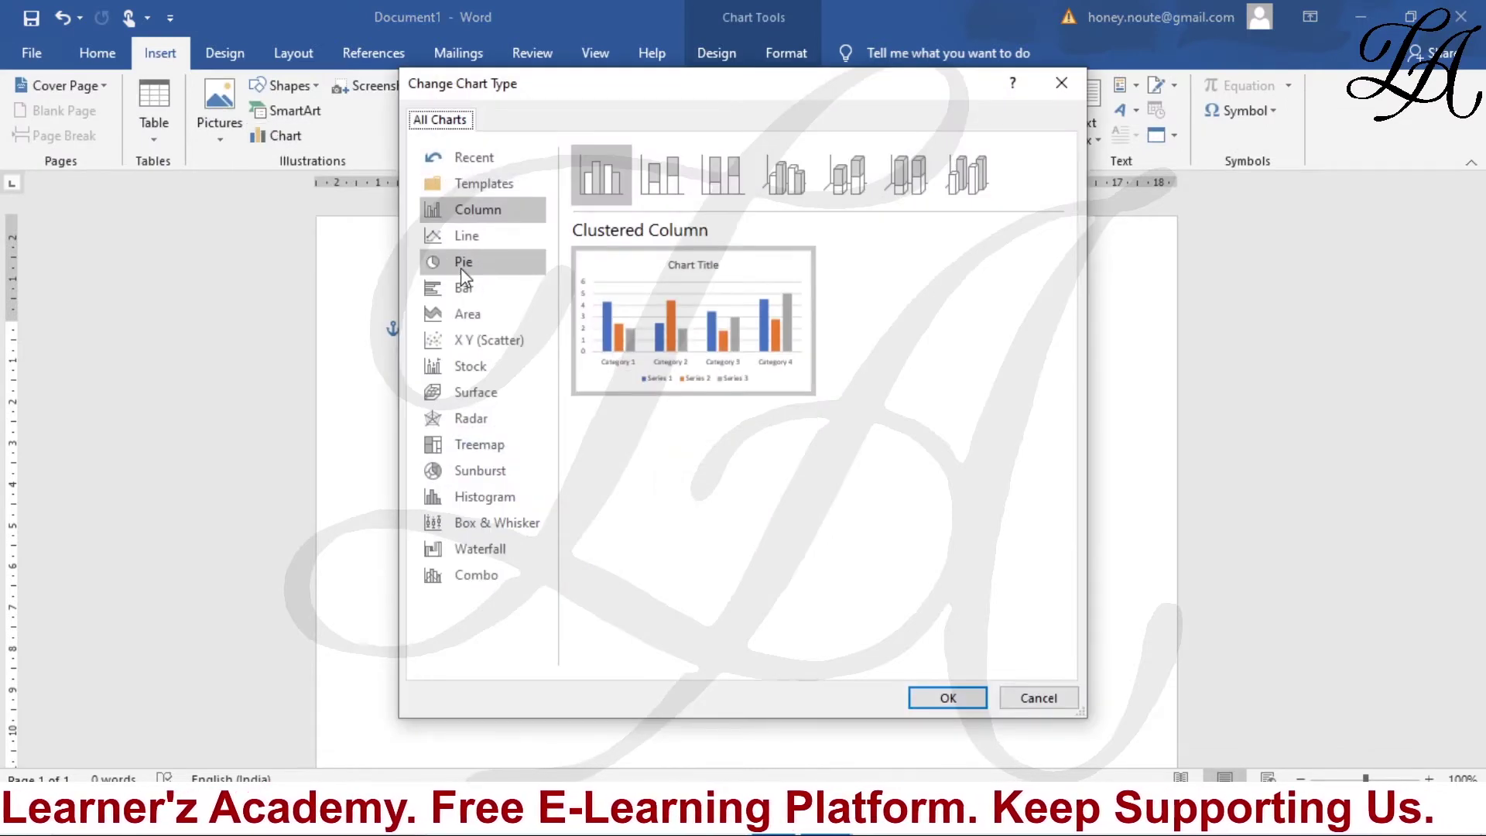
pyautogui.click(461, 266)
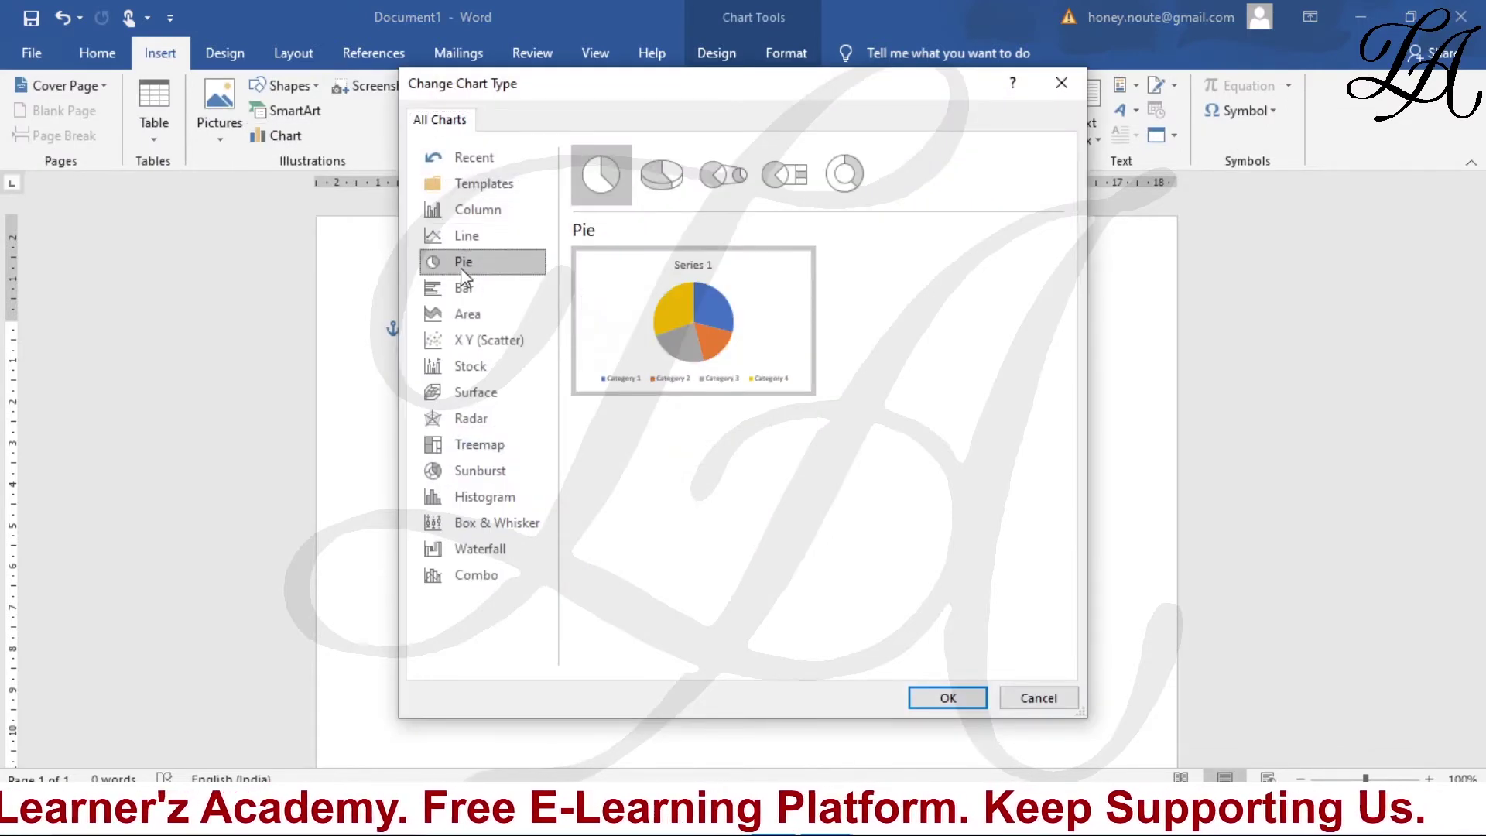
pyautogui.click(949, 698)
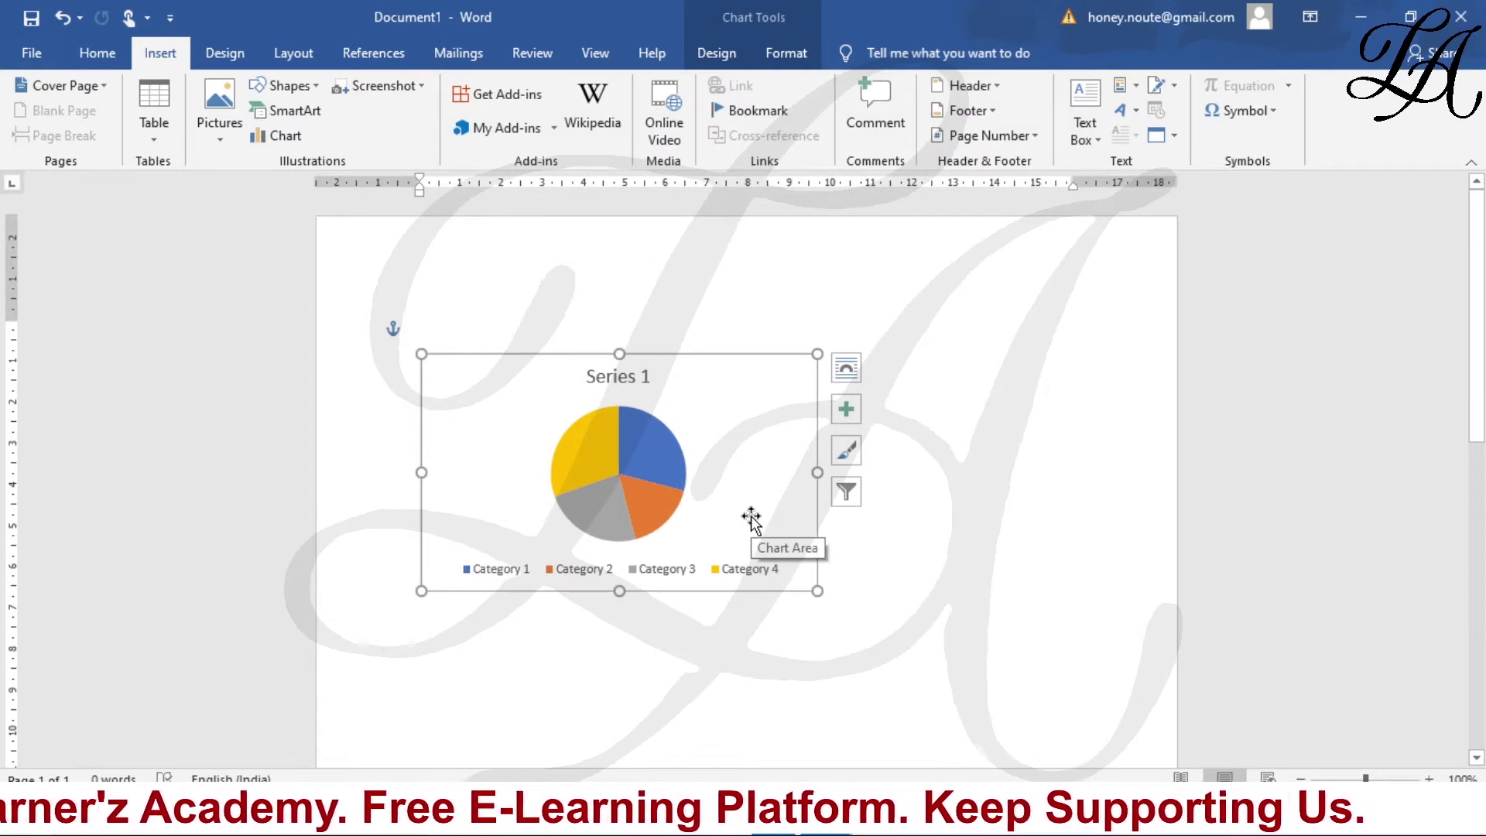
pyautogui.hotkey('ctrl', 'z')
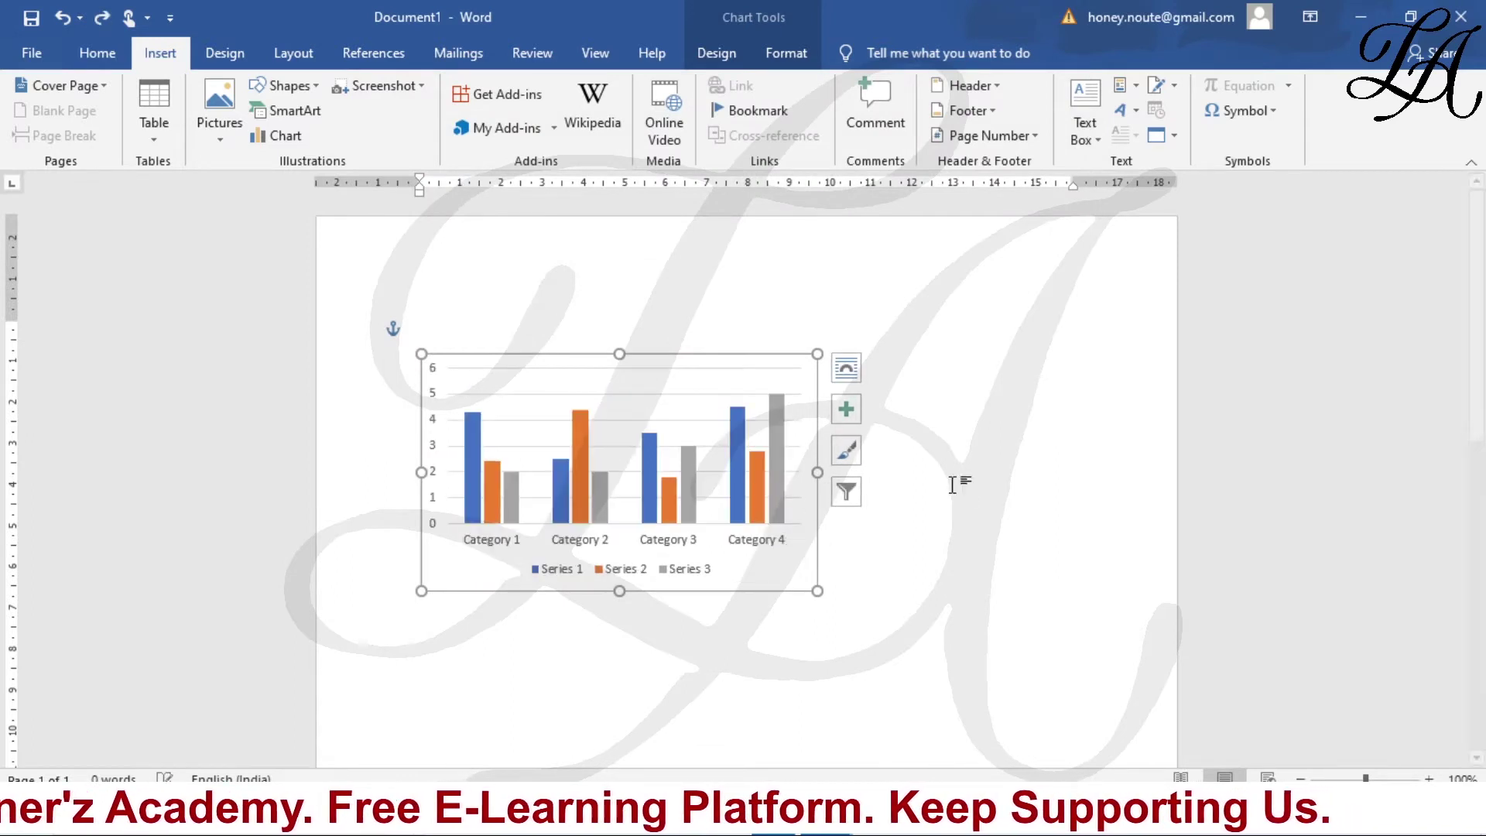
# Insert a default Sales pie chart with four quarters beside the column chart
pyautogui.click(914, 550)
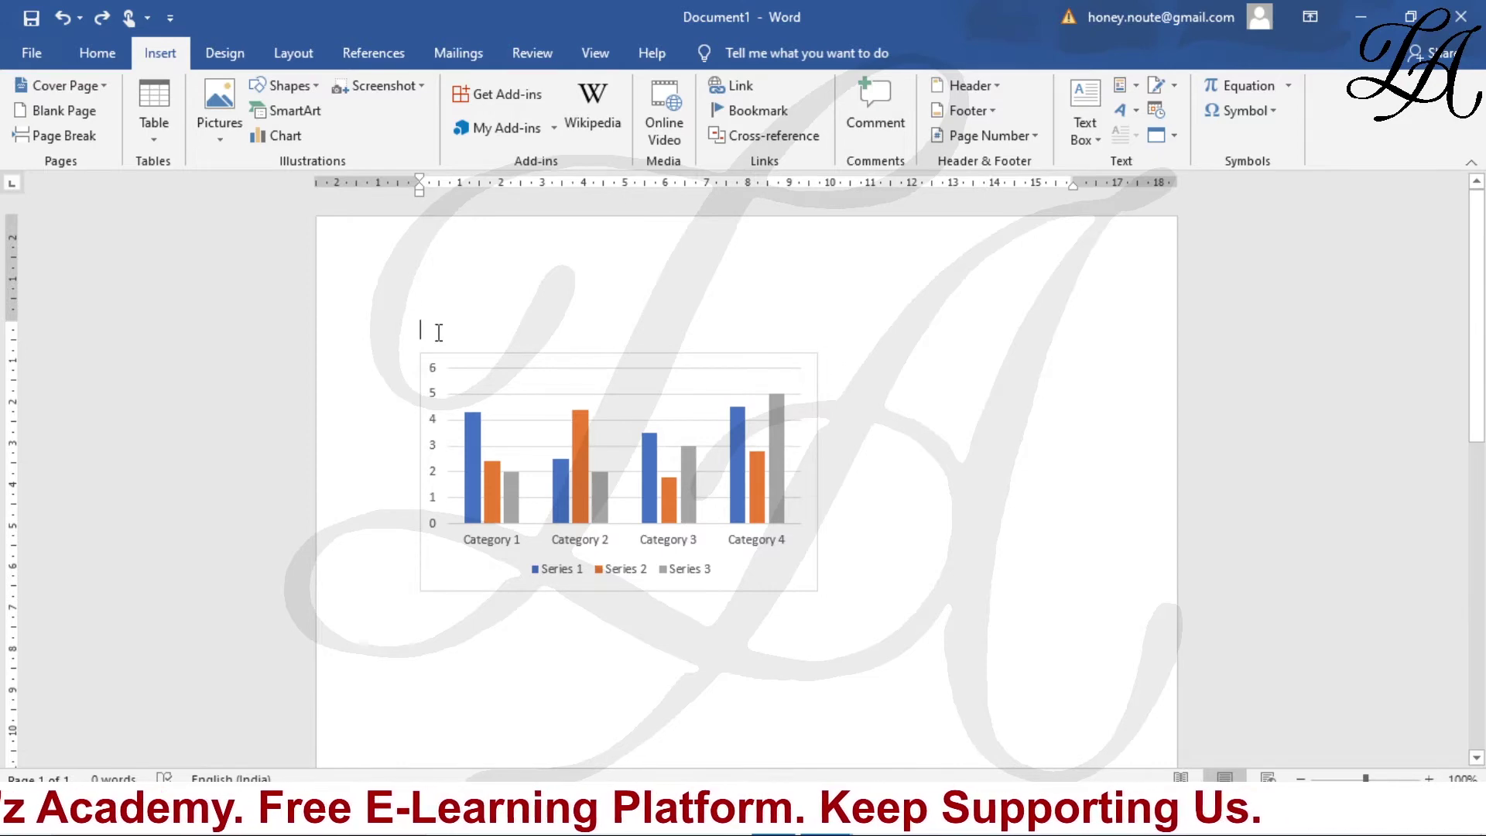
pyautogui.click(831, 362)
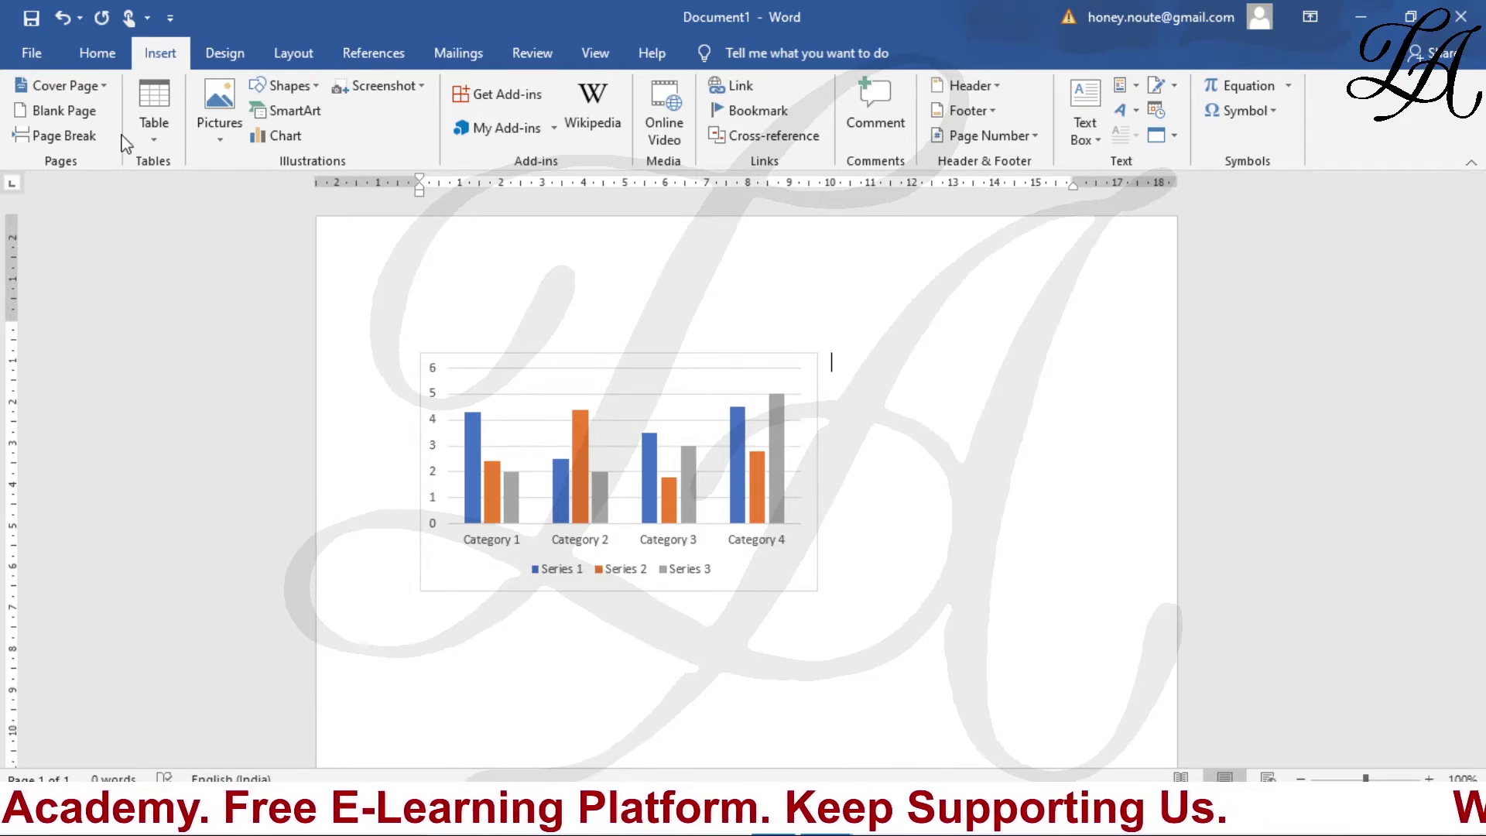
pyautogui.click(279, 136)
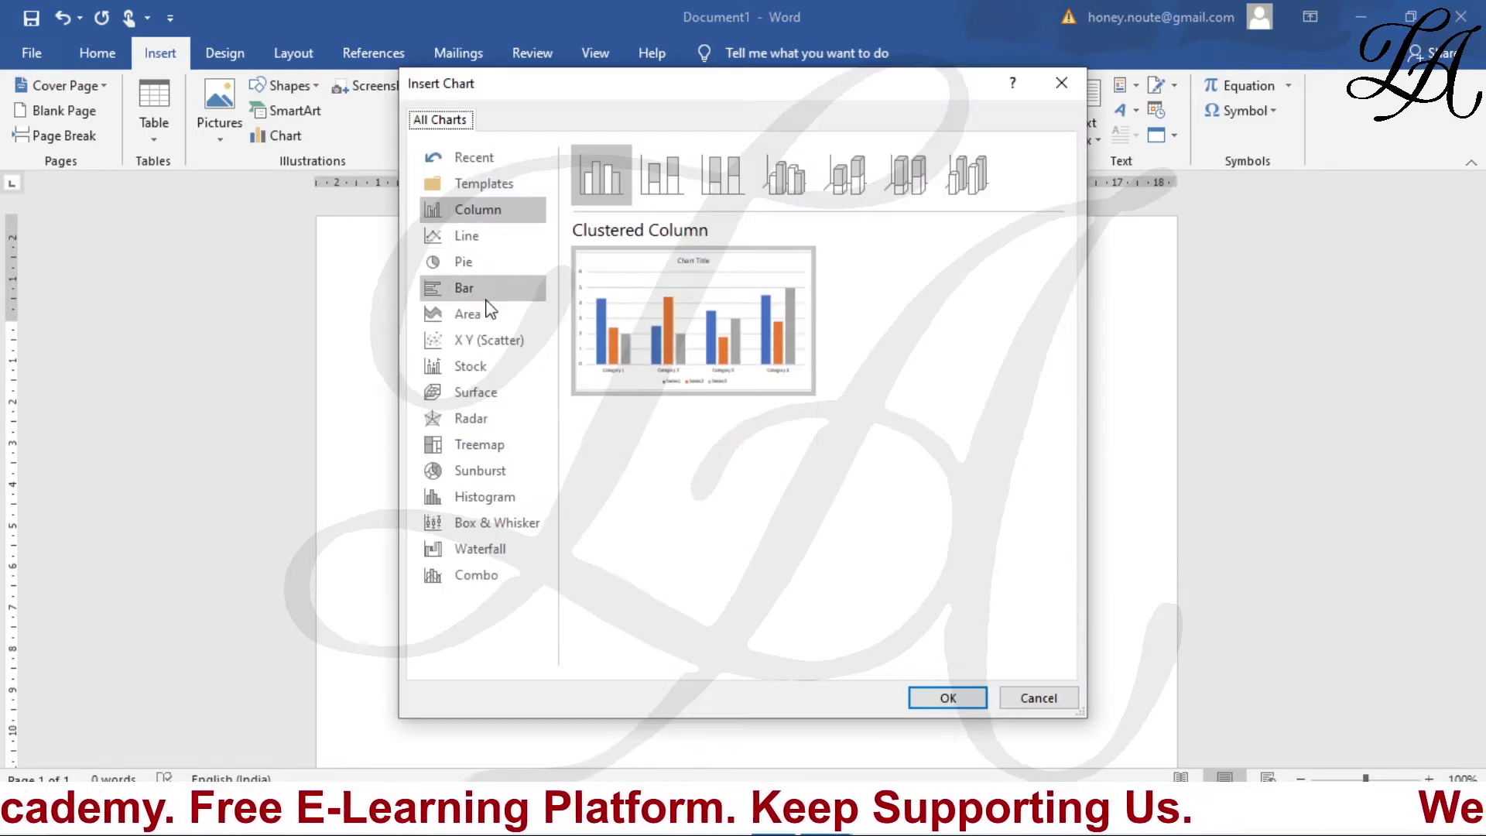
pyautogui.click(484, 263)
pyautogui.click(938, 700)
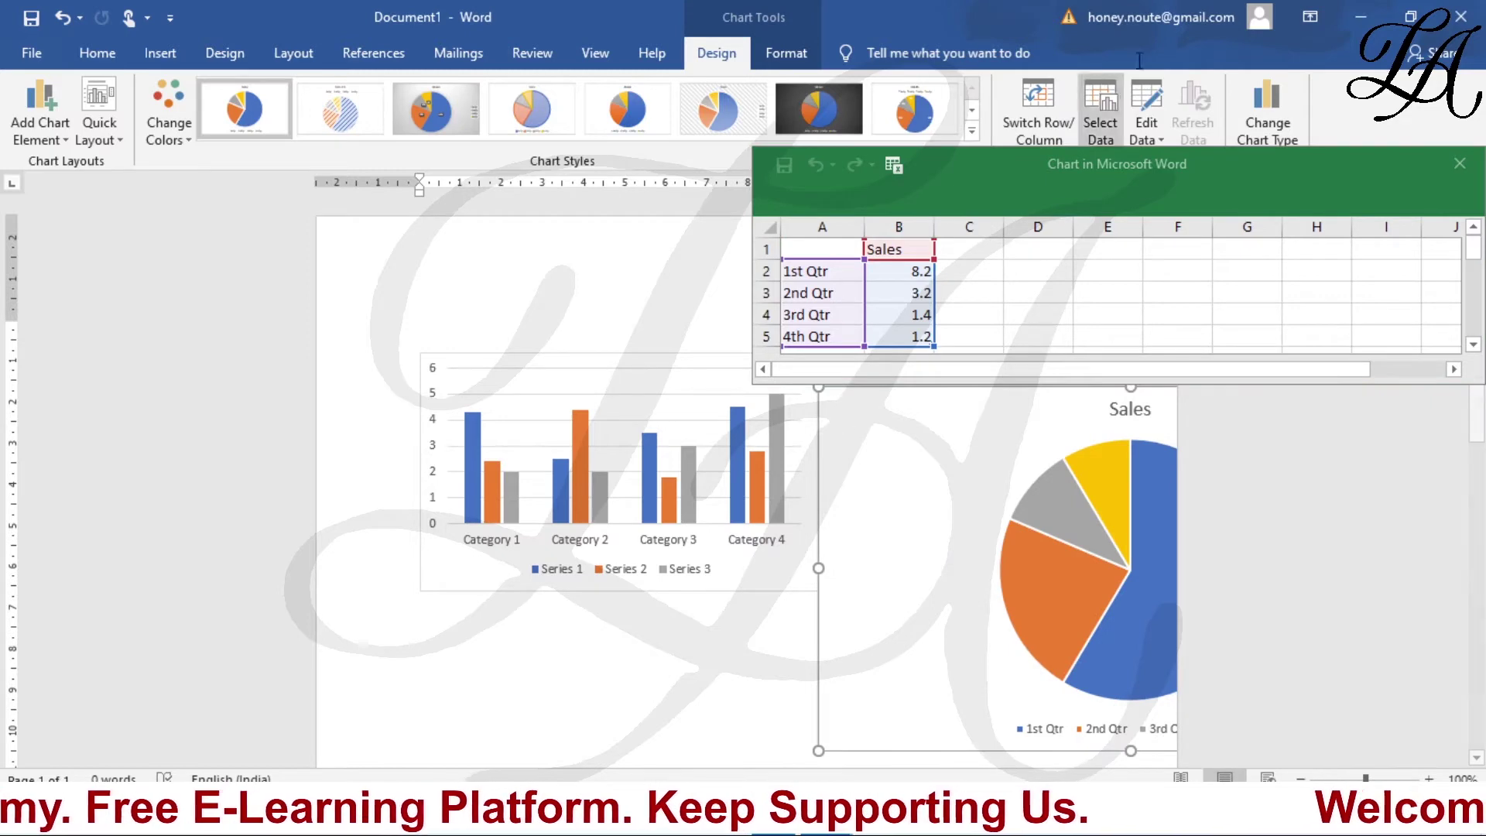
# Close the pie's data sheet, shrink and move it beside the column chart, and explode its slices
pyautogui.click(1470, 164)
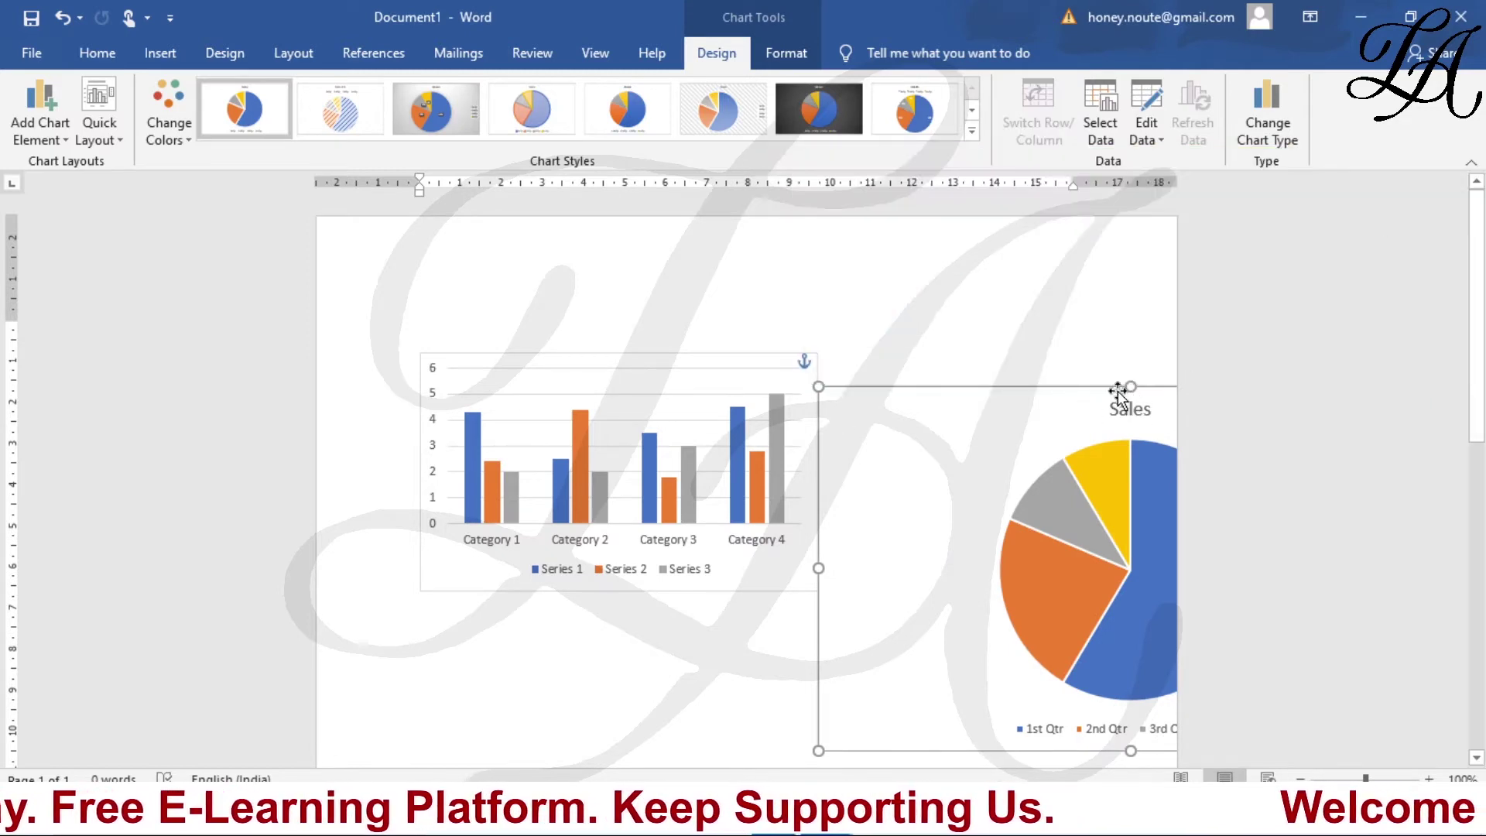
pyautogui.moveTo(1130, 387); pyautogui.dragTo(1130, 502)
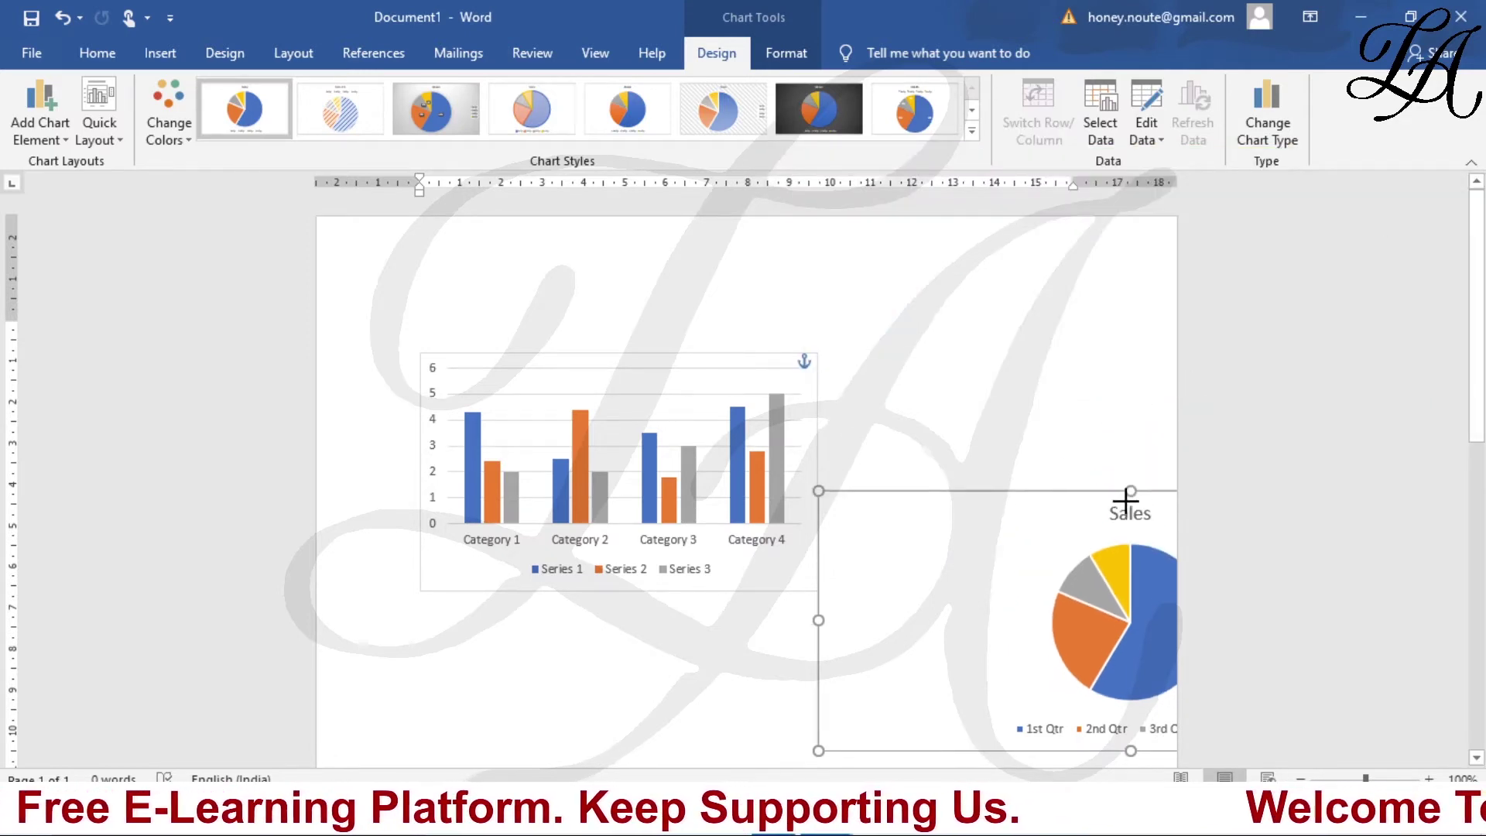
pyautogui.moveTo(818, 627); pyautogui.dragTo(1000, 627)
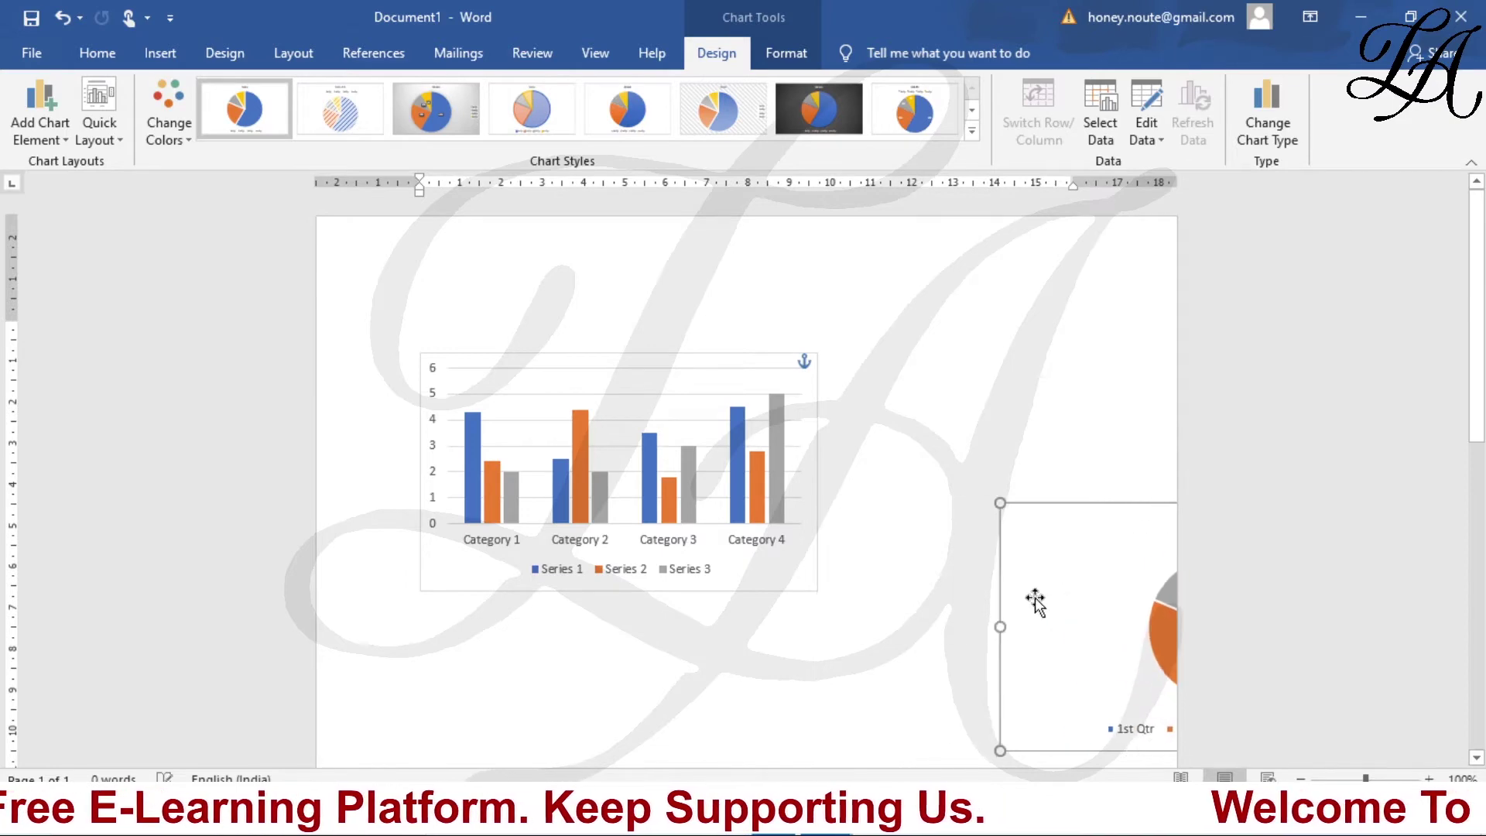
pyautogui.moveTo(1088, 582); pyautogui.dragTo(804, 621)
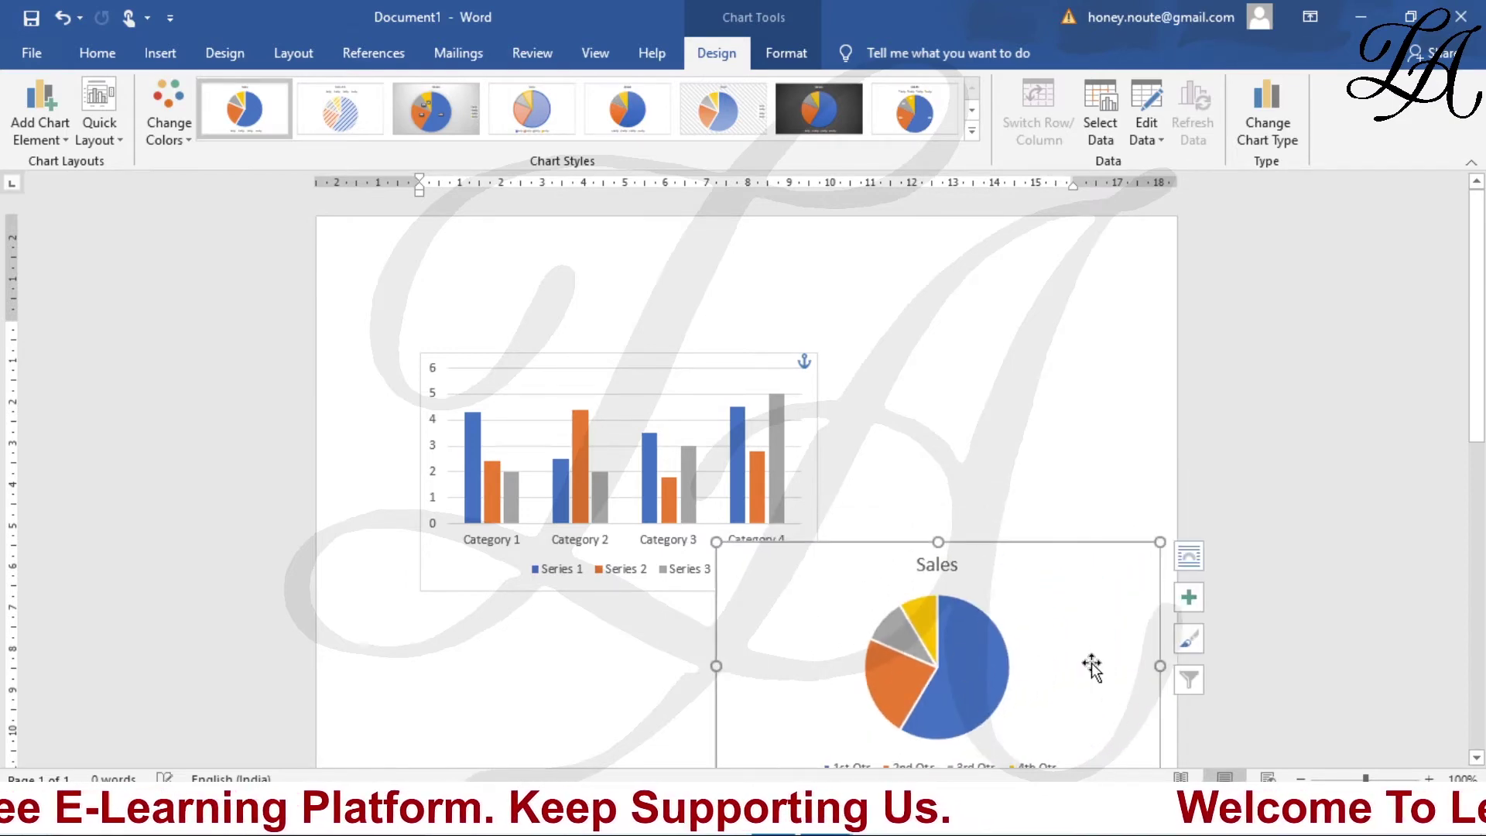
pyautogui.moveTo(1160, 666); pyautogui.dragTo(1033, 665)
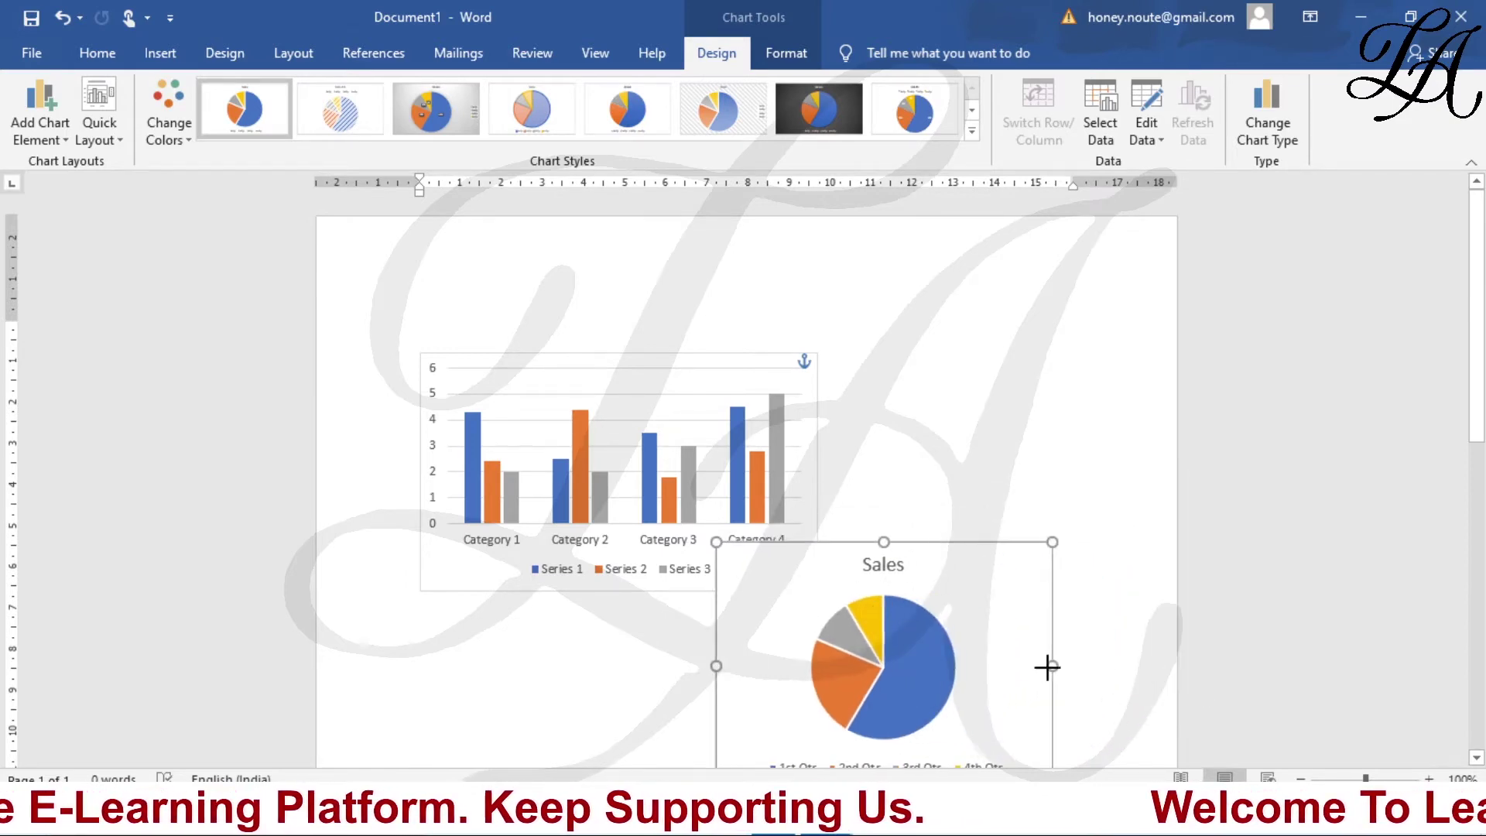
pyautogui.click(929, 666)
pyautogui.moveTo(992, 453)
pyautogui.mouseDown()
pyautogui.moveTo(981, 516)
pyautogui.moveTo(1030, 428)
pyautogui.mouseUp()
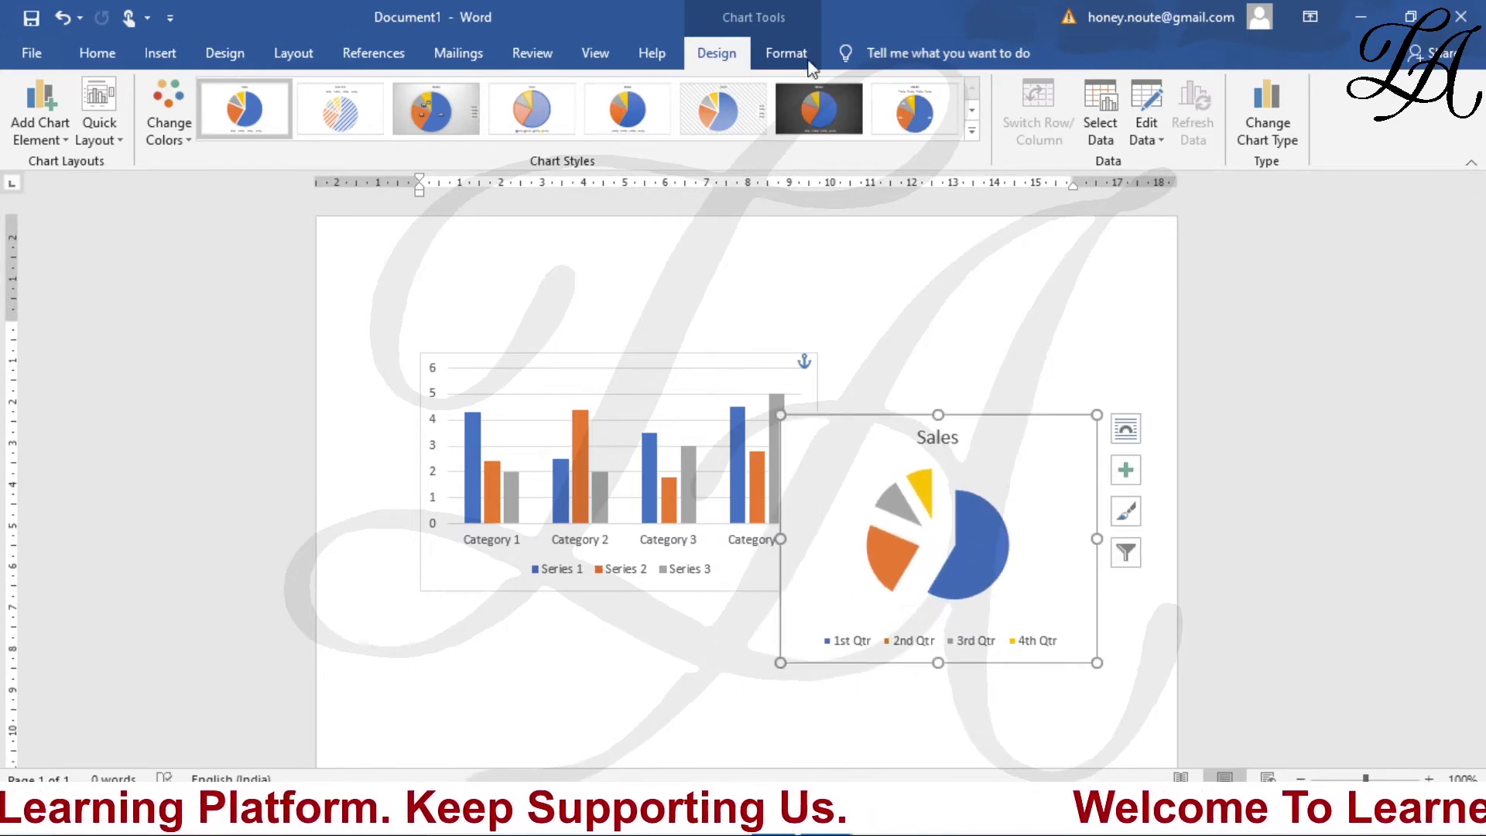
# Apply Square text wrapping to the Sales pie chart
pyautogui.click(764, 55)
pyautogui.click(1017, 128)
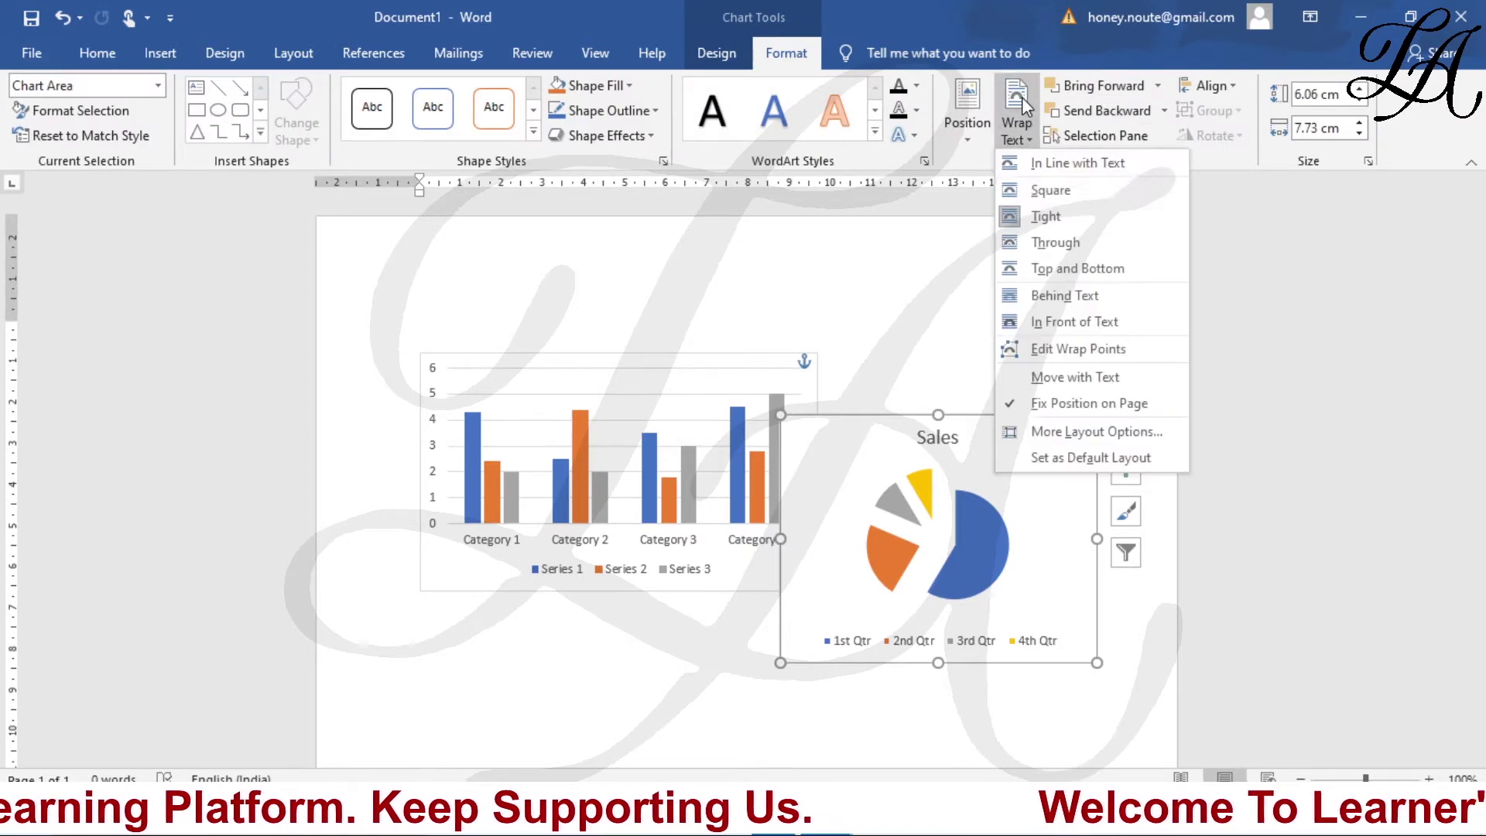
pyautogui.click(1039, 192)
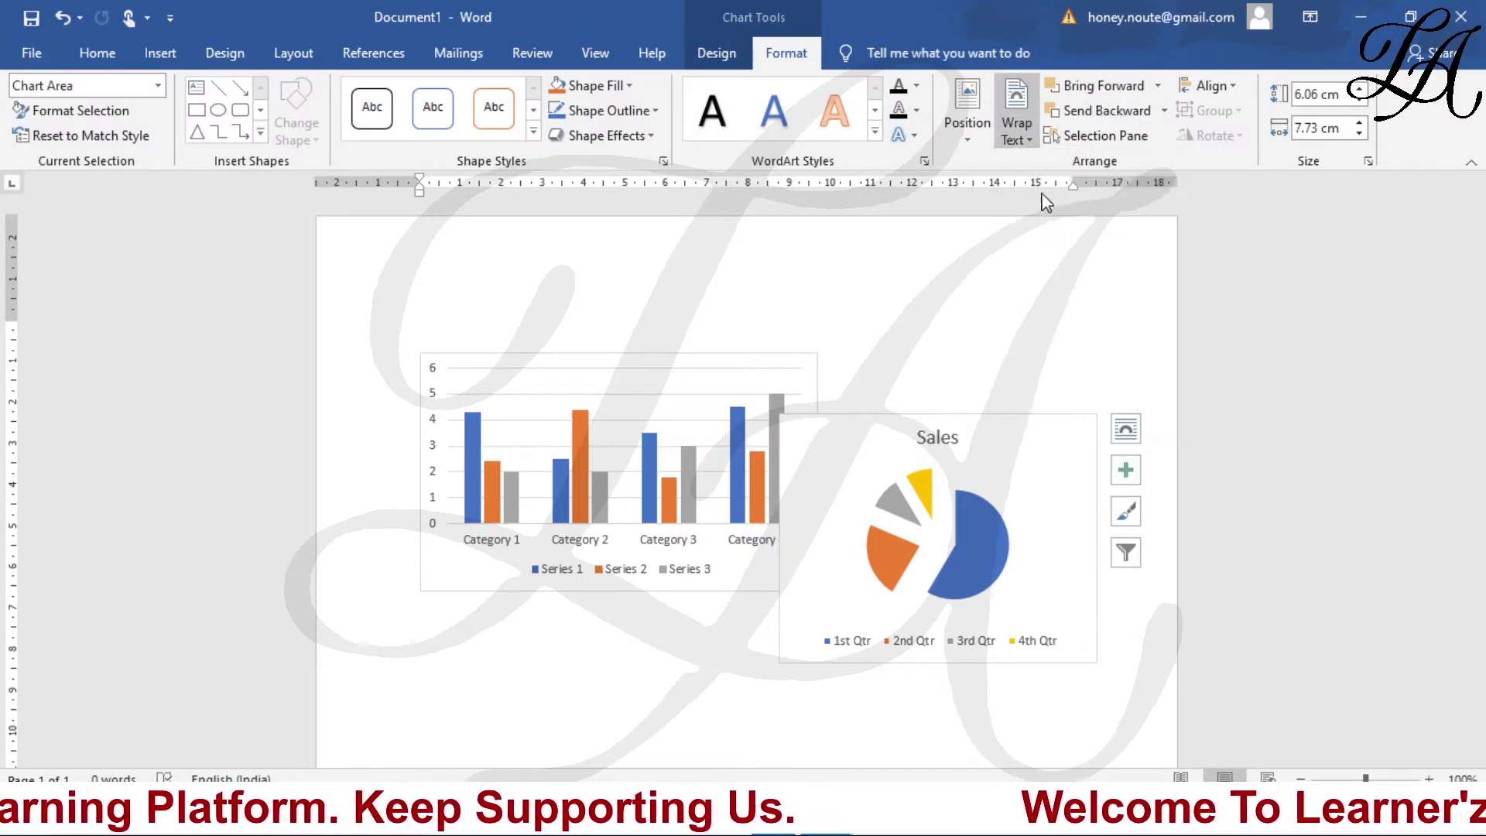
# Drag the pie chart left over the column chart and select its Sales series
pyautogui.click(1006, 299)
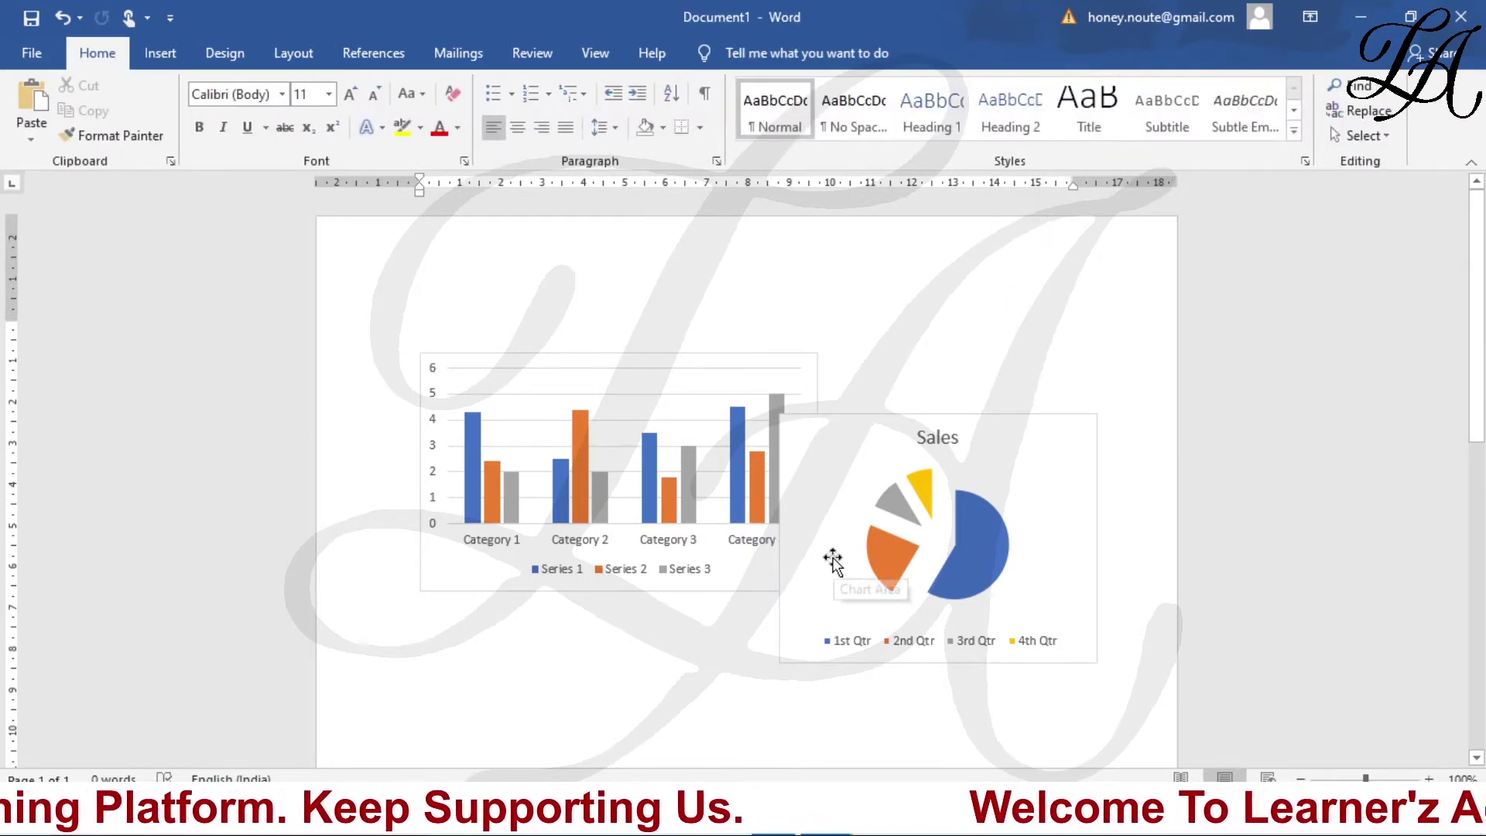
pyautogui.moveTo(815, 557); pyautogui.dragTo(514, 534)
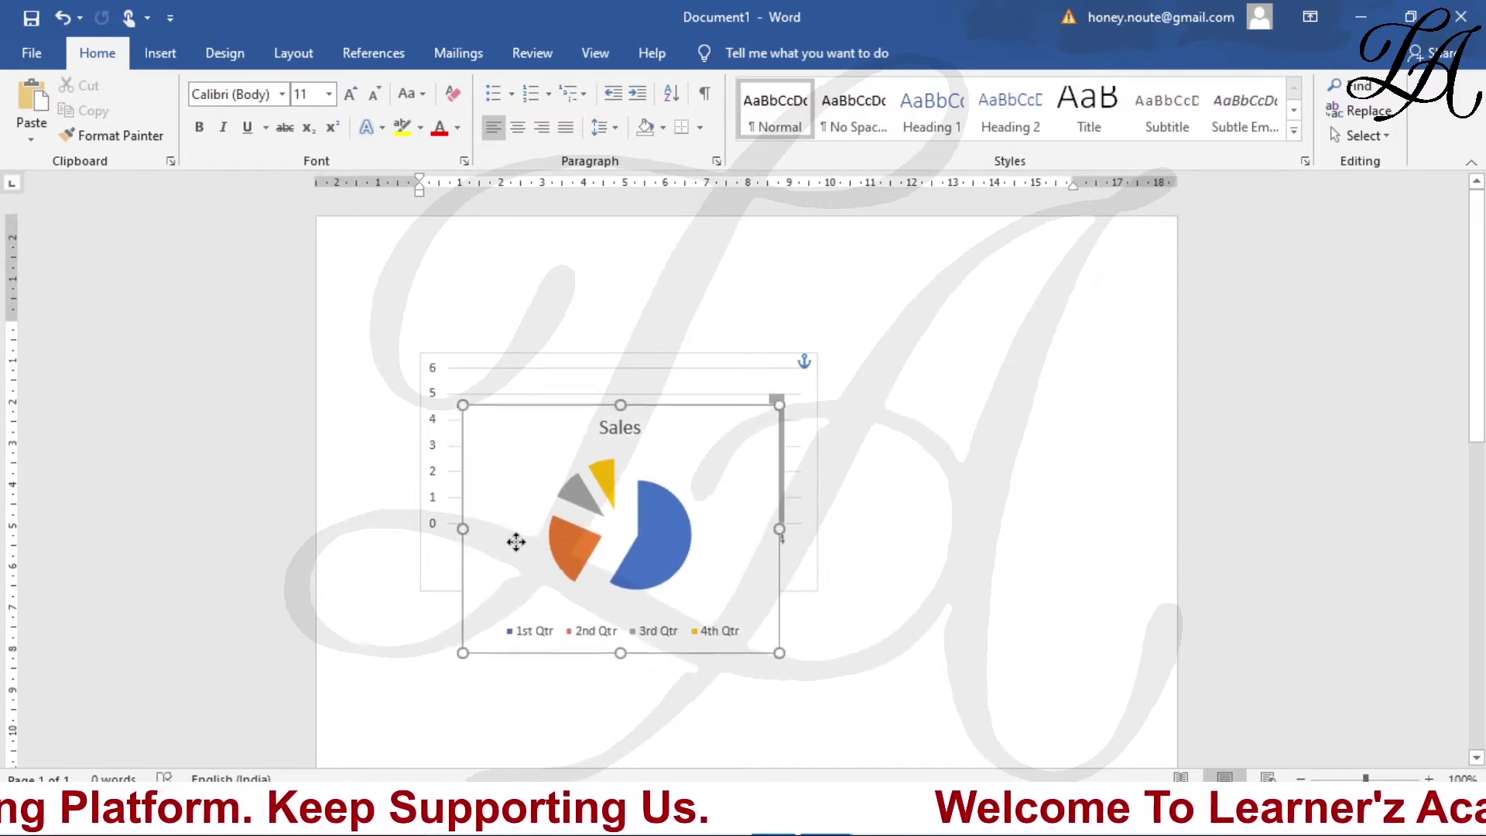
pyautogui.click(964, 447)
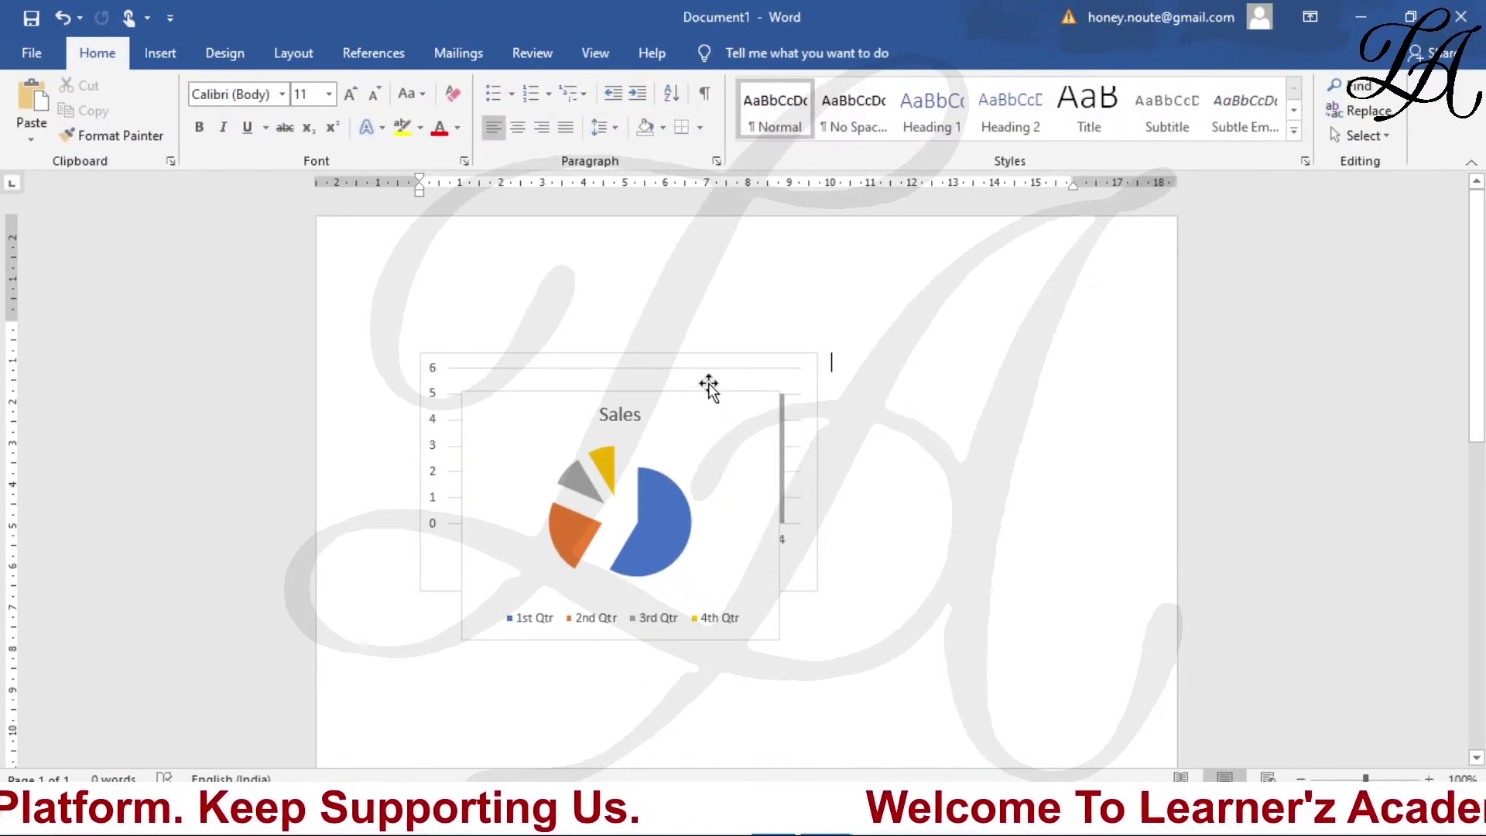
pyautogui.click(663, 514)
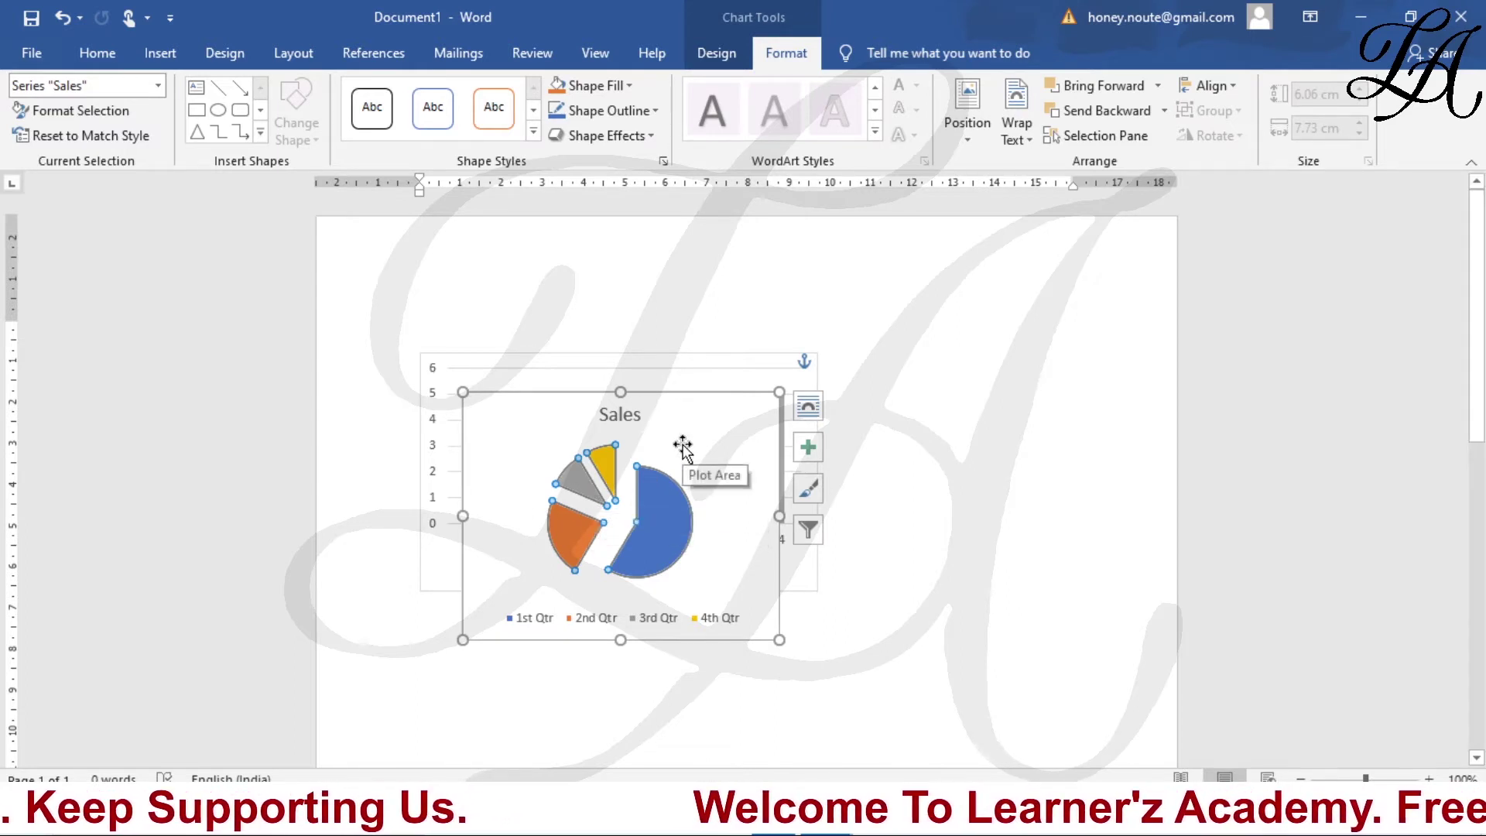
# Send the pie chart backward behind the column chart and select the column chart's plot area
pyautogui.click(1164, 110)
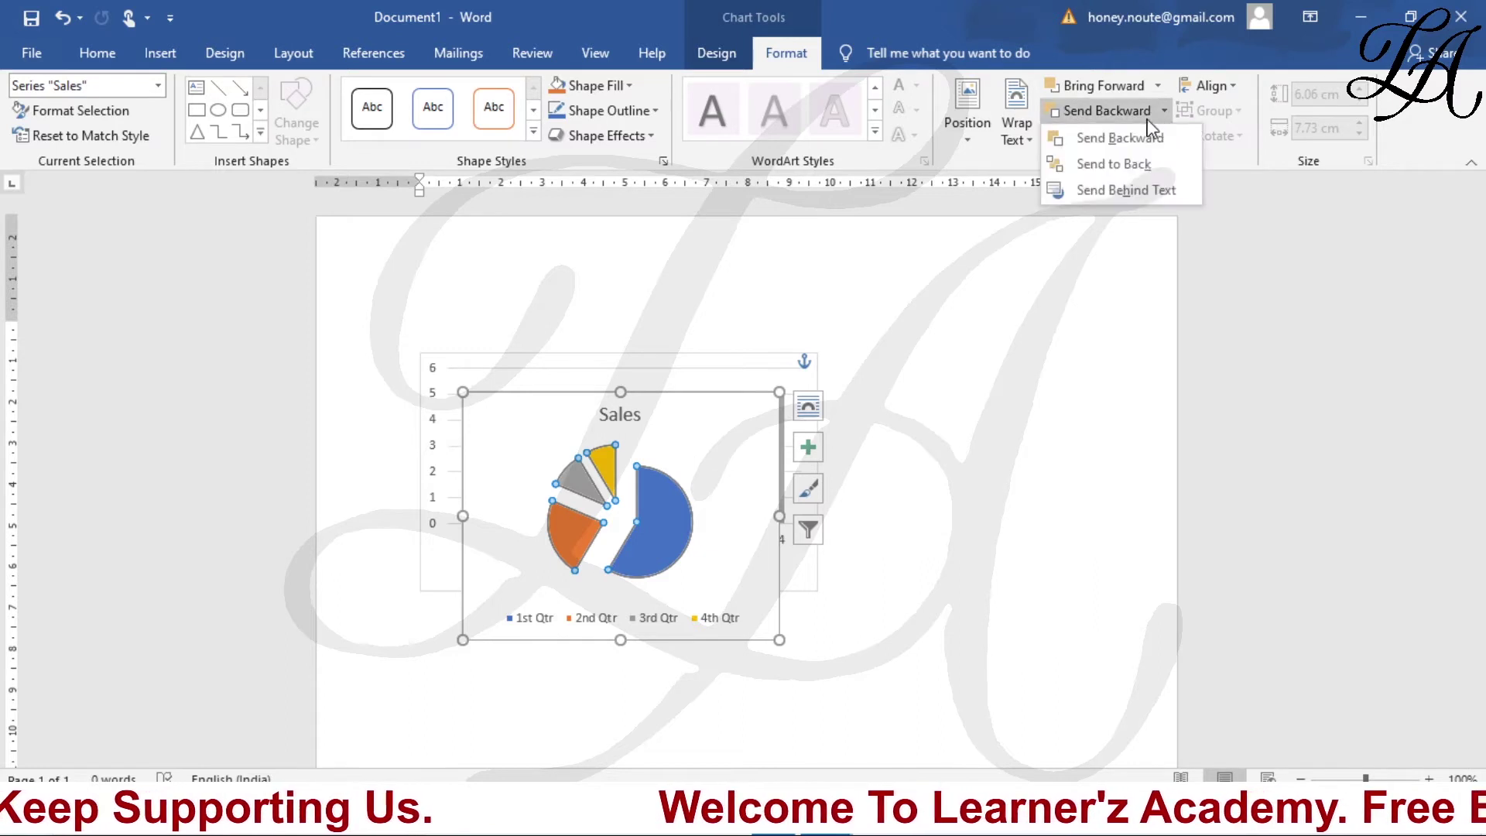
pyautogui.click(1130, 138)
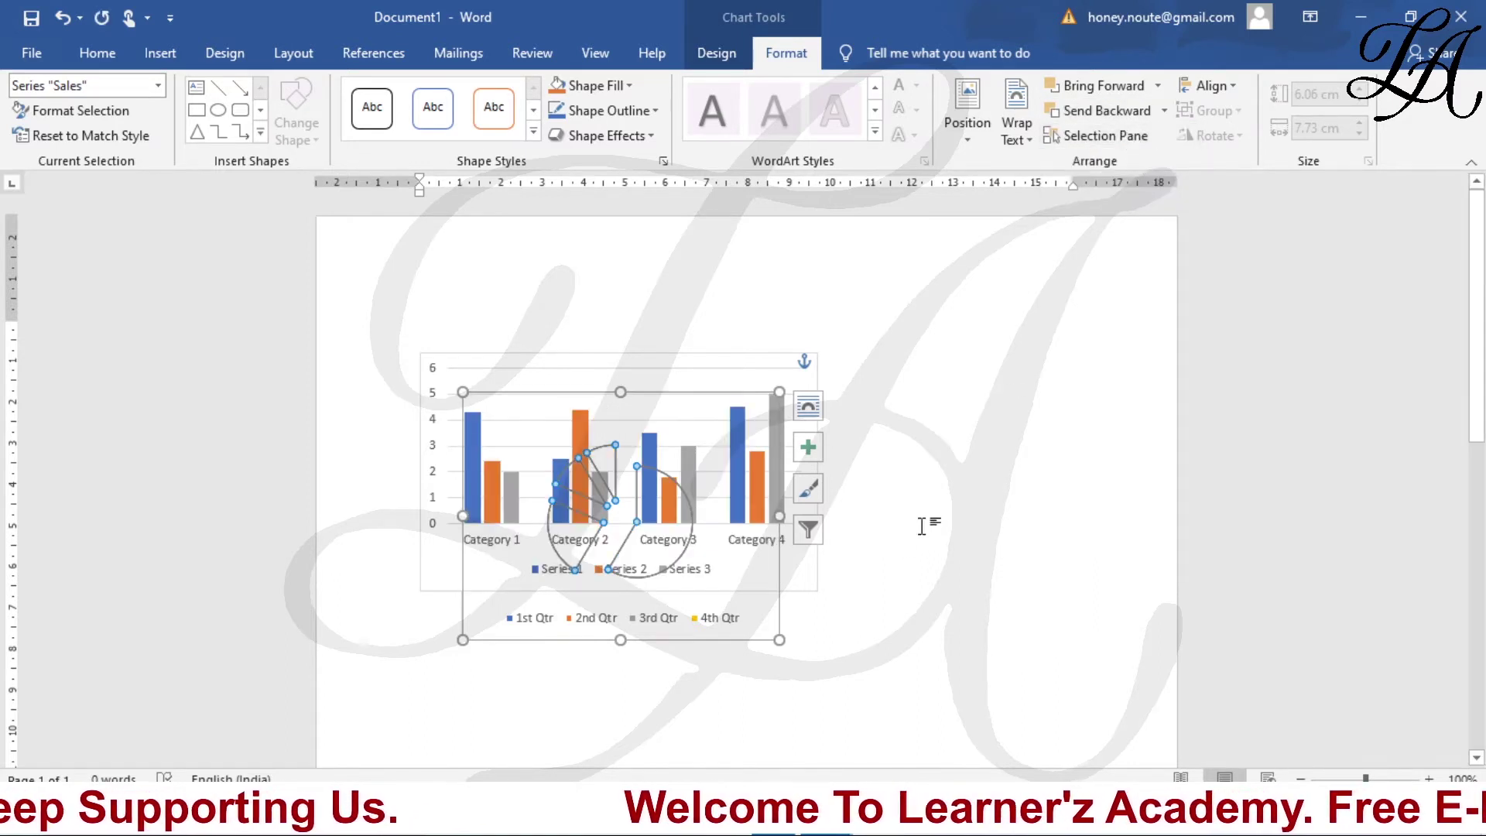
pyautogui.click(926, 592)
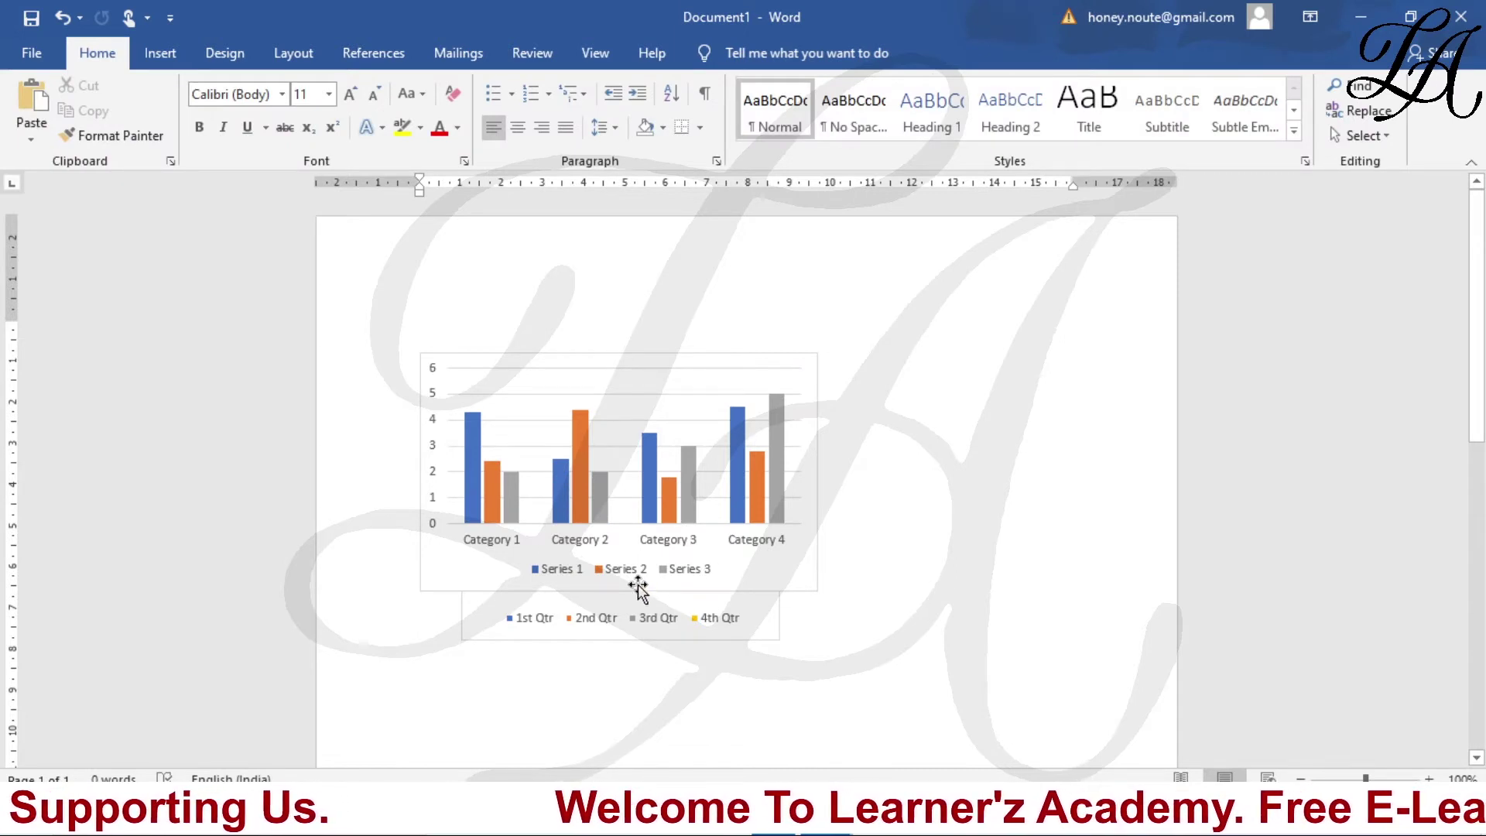
pyautogui.click(684, 419)
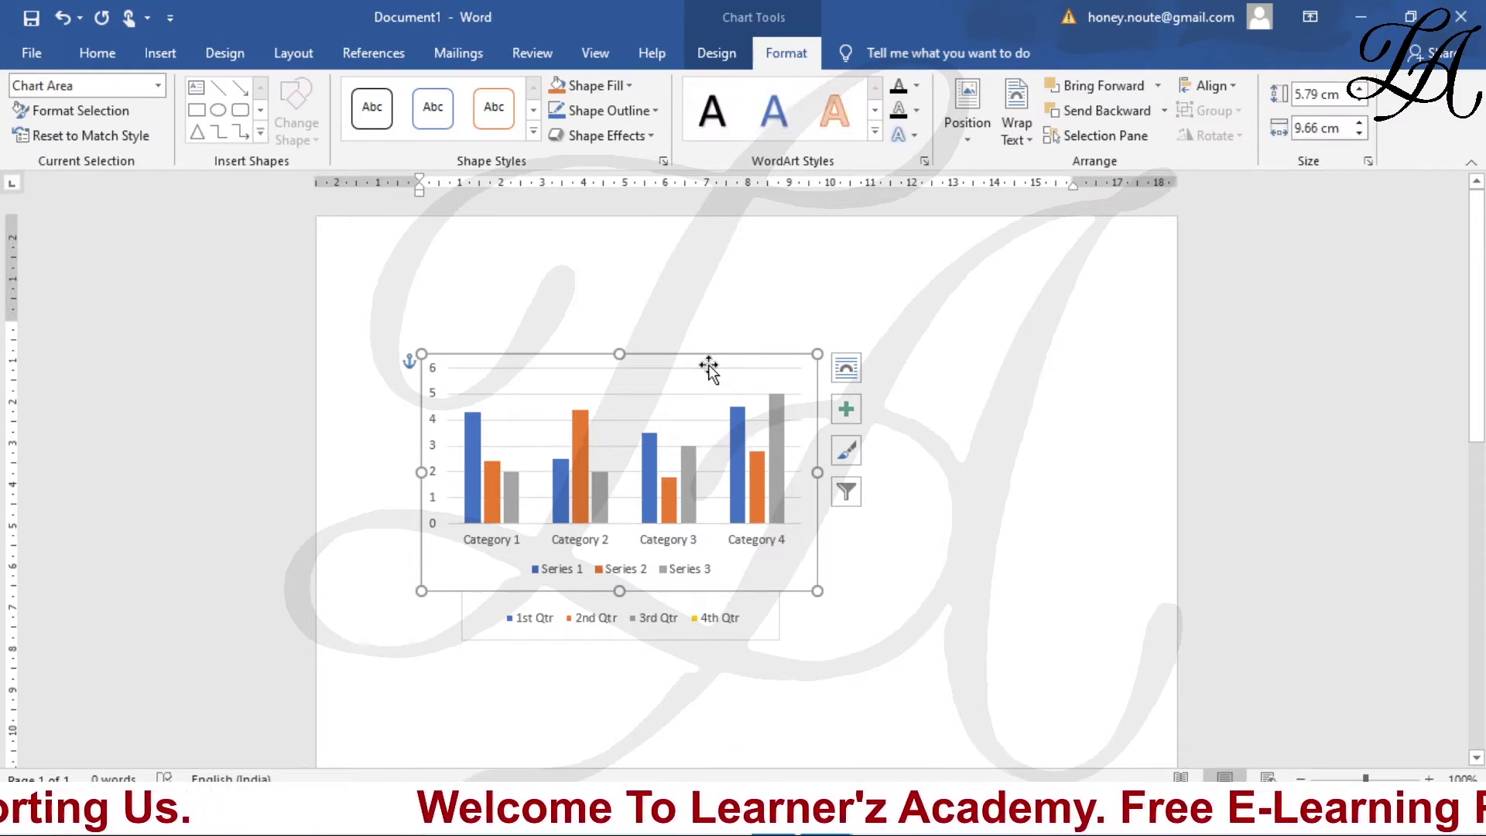
pyautogui.click(705, 362)
pyautogui.click(704, 387)
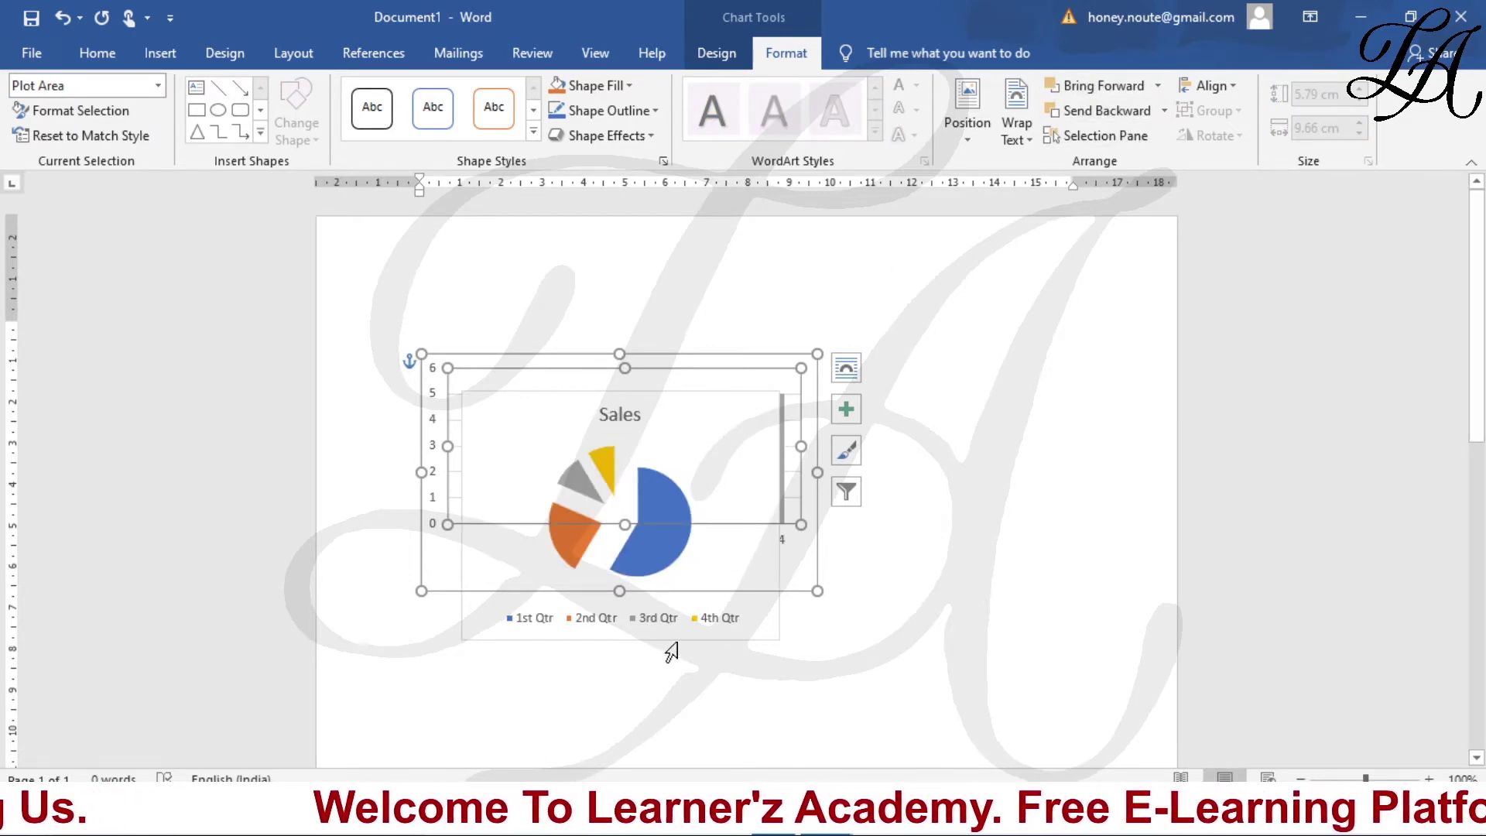
pyautogui.hotkey('ctrl', 'z')
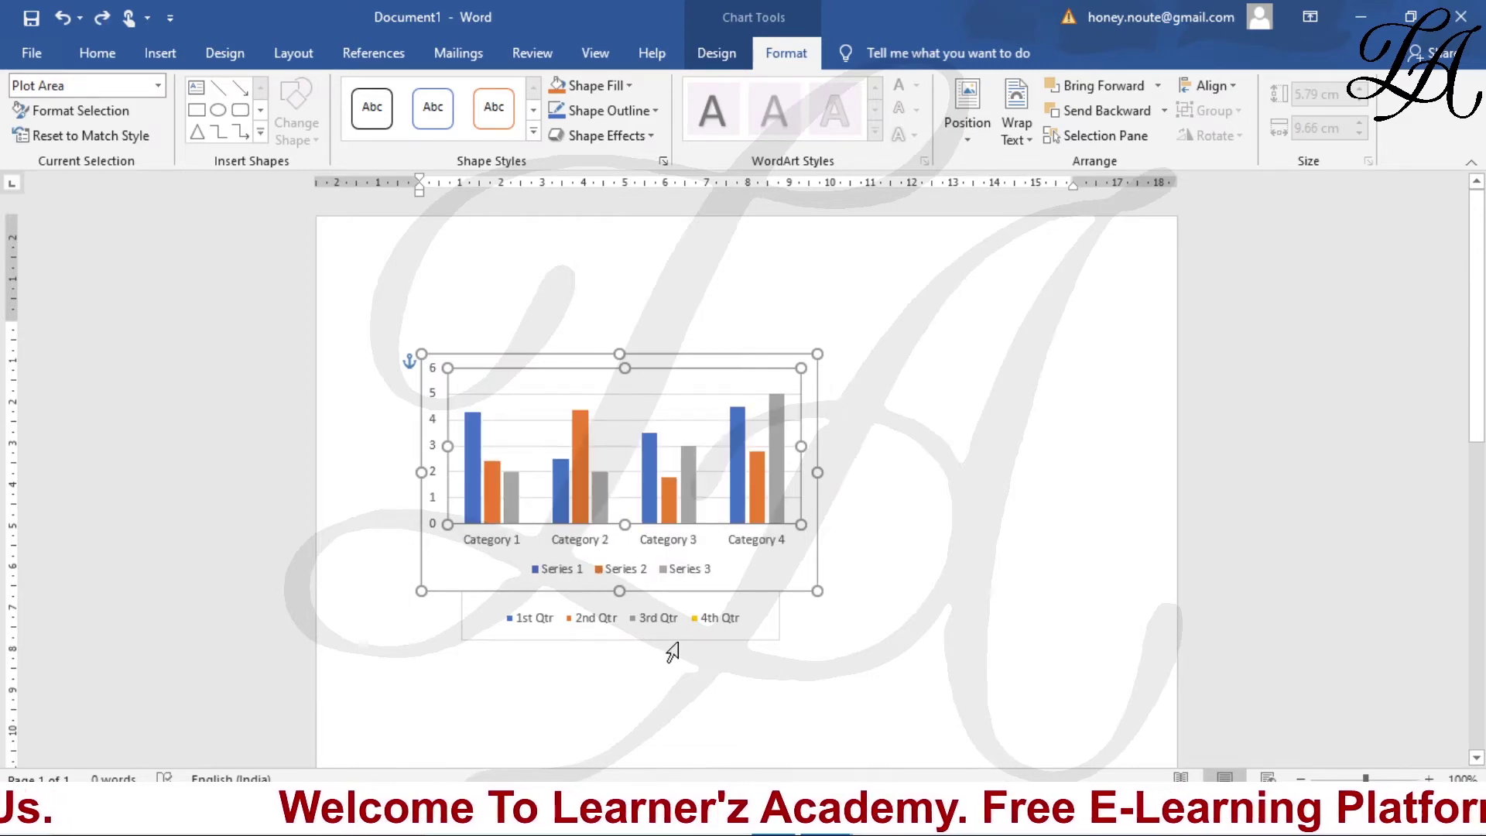
pyautogui.hotkey('ctrl', 'y')
# Drag the pie's Sales slices back together into a whole pie
pyautogui.click(688, 495)
pyautogui.moveTo(703, 495)
pyautogui.mouseDown()
pyautogui.moveTo(718, 543)
pyautogui.moveTo(670, 487)
pyautogui.mouseUp()
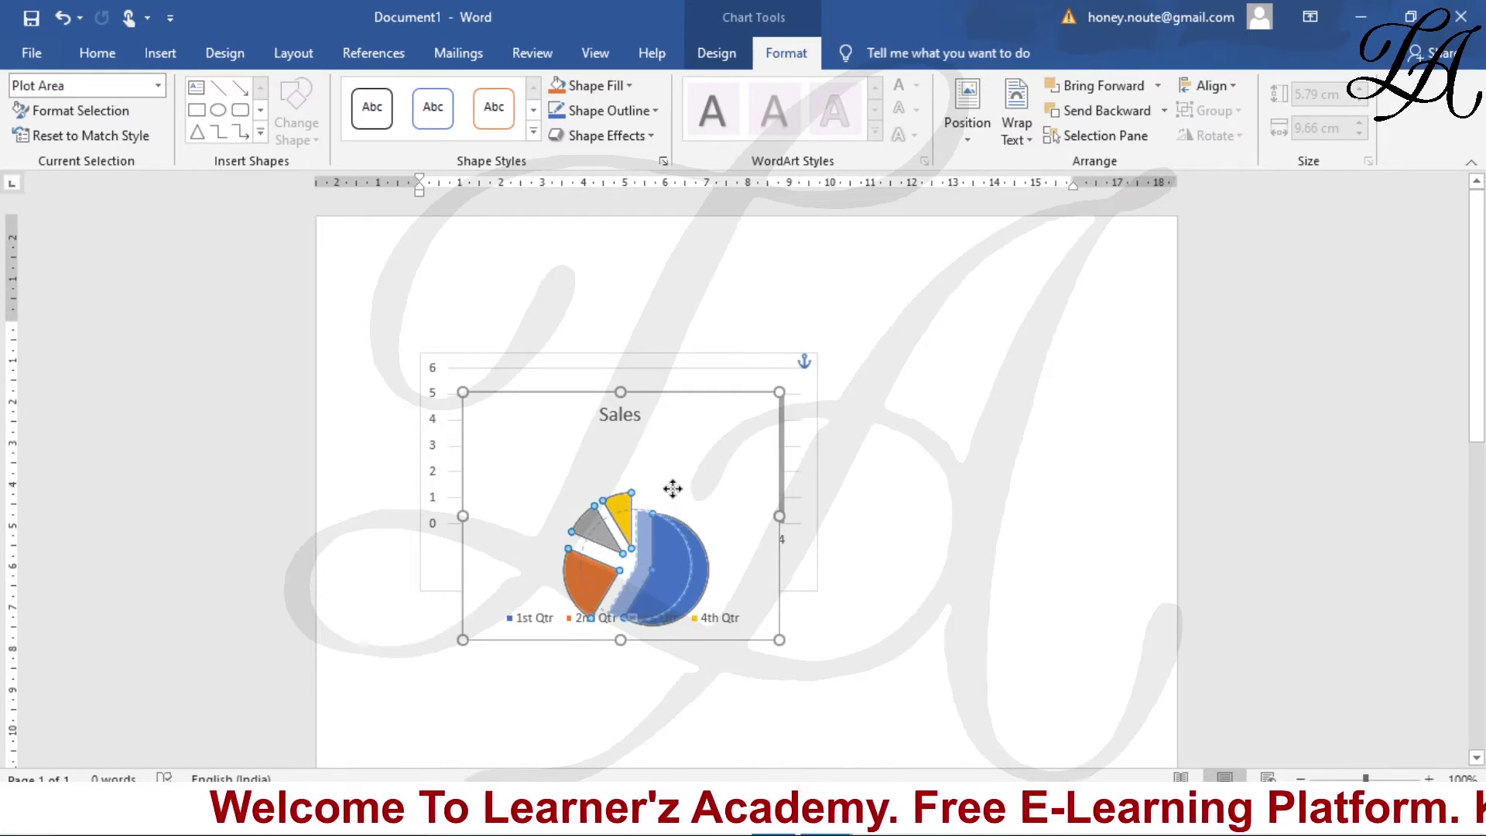
pyautogui.moveTo(686, 418); pyautogui.dragTo(1058, 408)
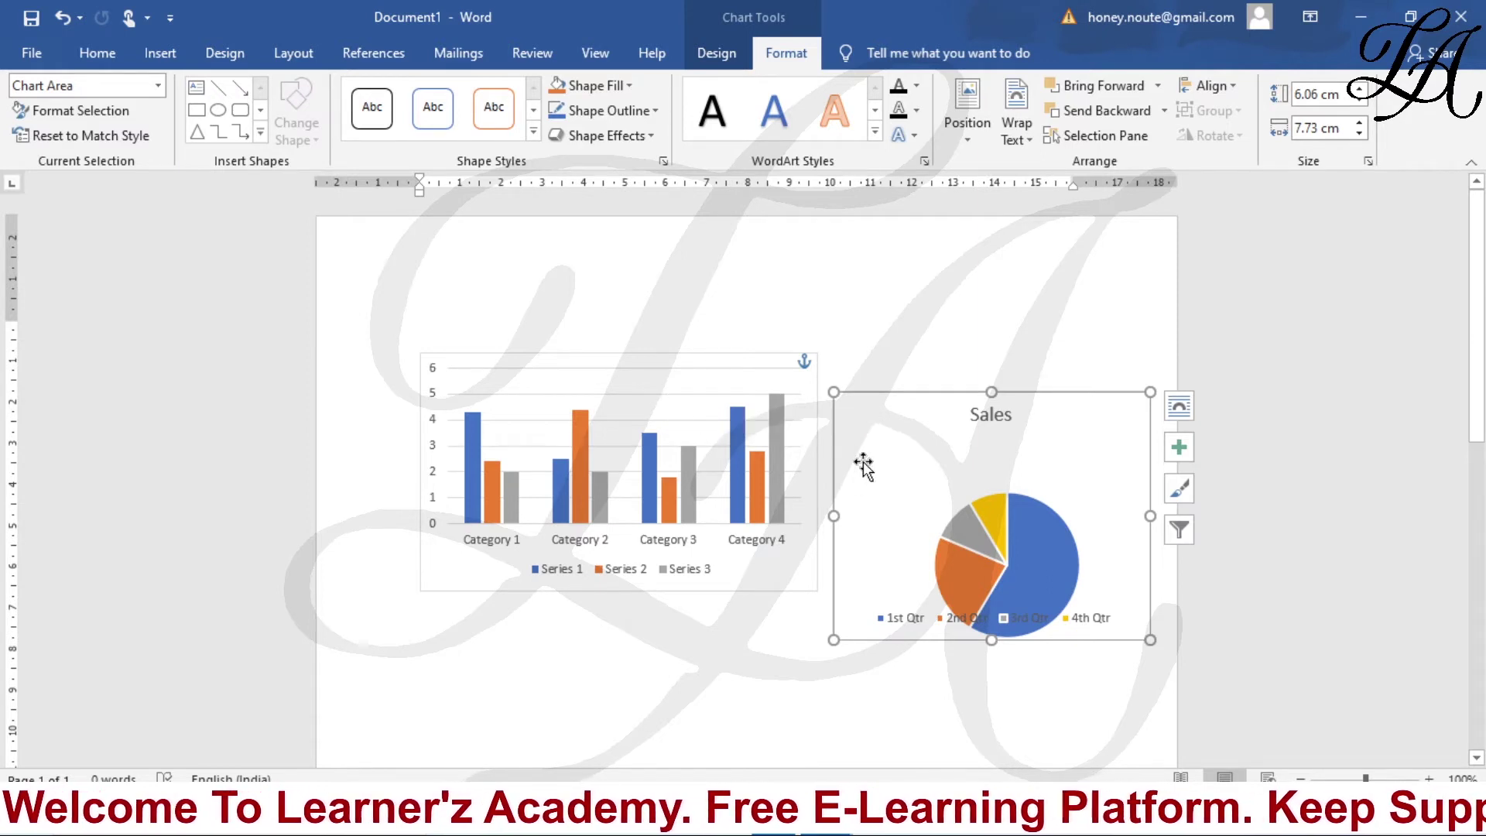
# Move the pie onto the column chart, bringing the column chart forward and then sending it back
pyautogui.moveTo(862, 464); pyautogui.dragTo(486, 443)
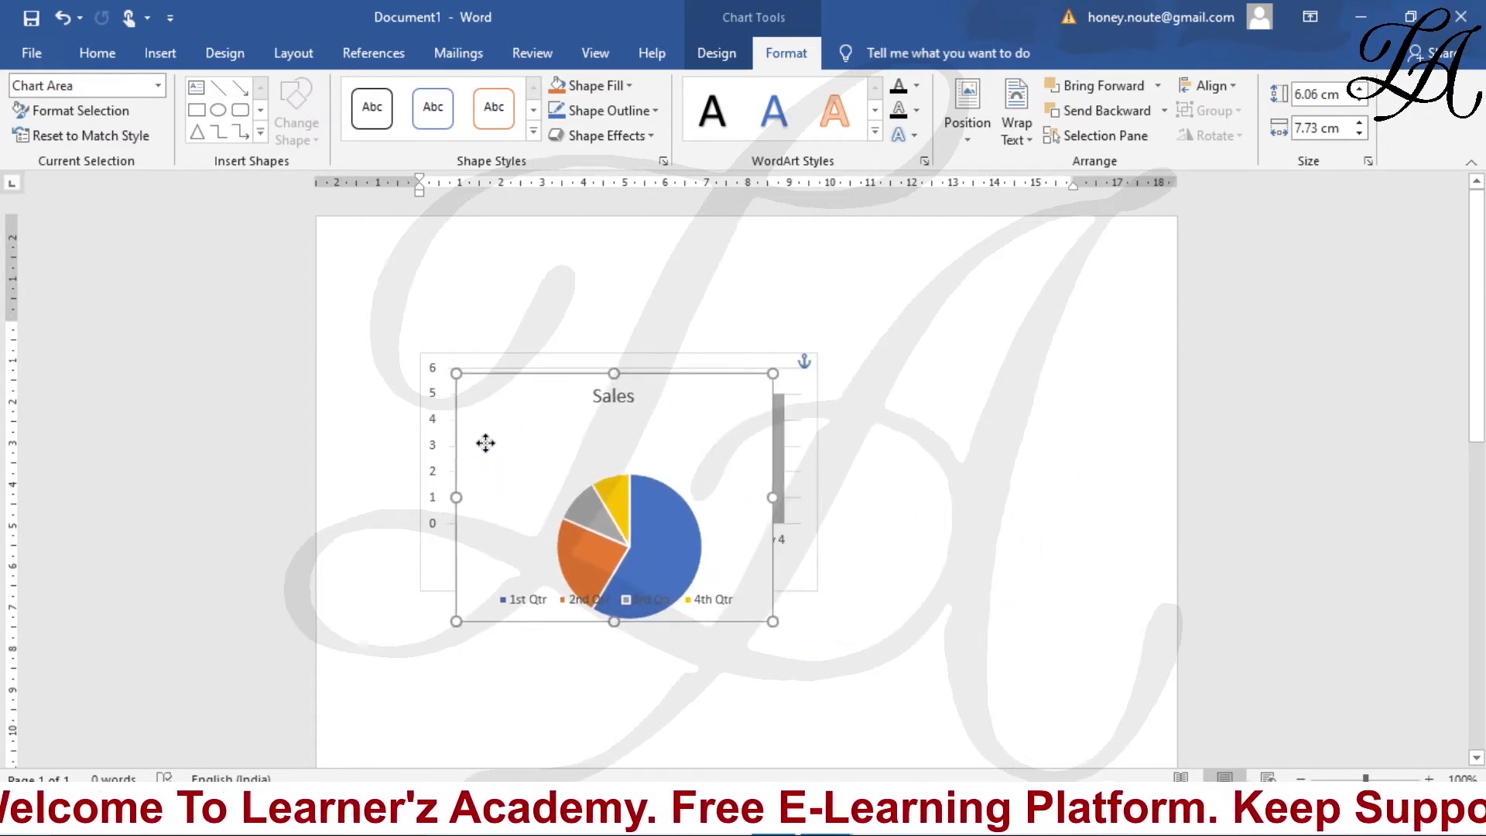
pyautogui.click(649, 358)
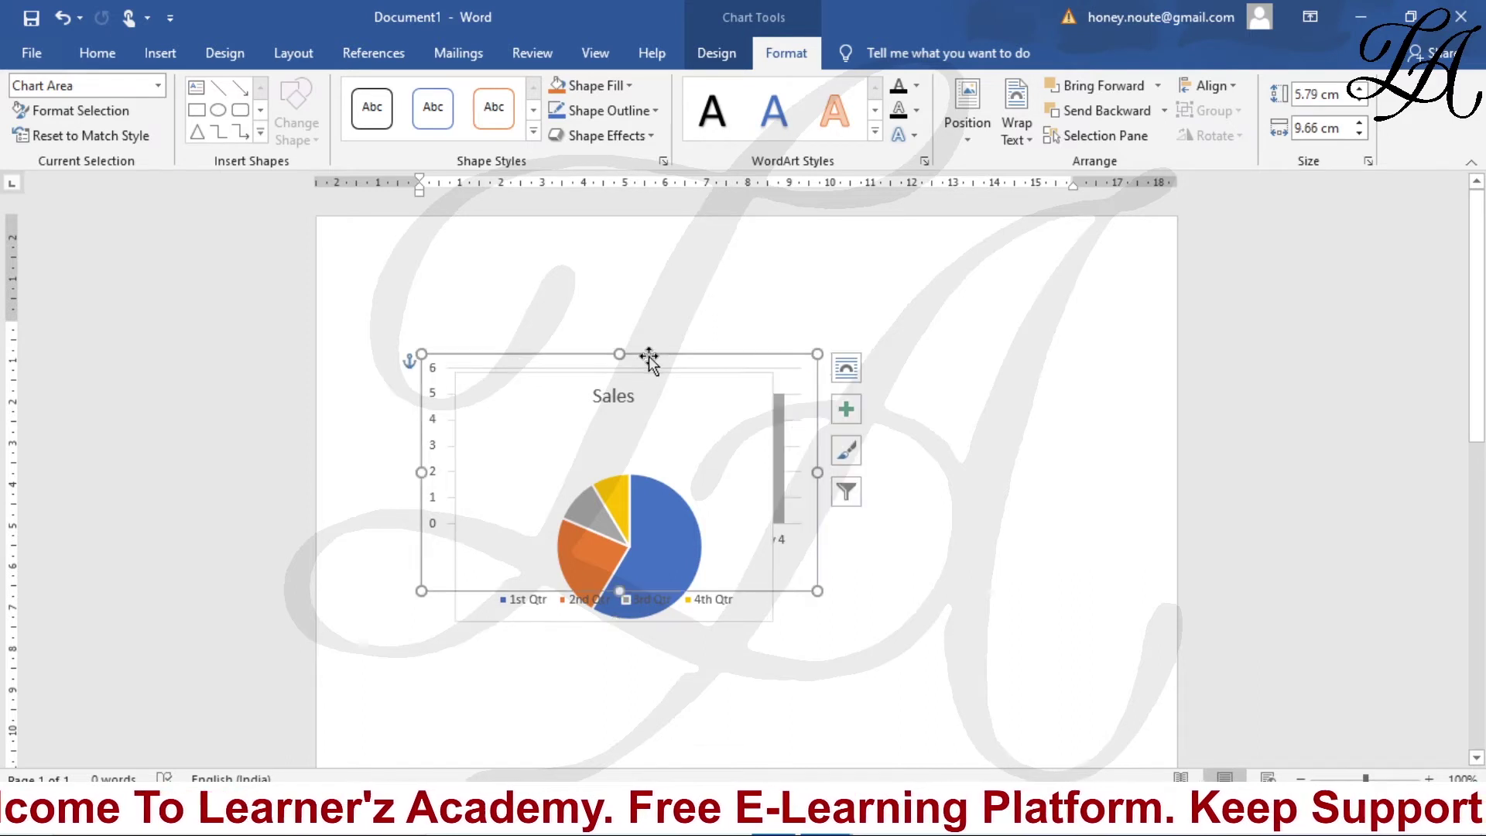
pyautogui.click(1068, 86)
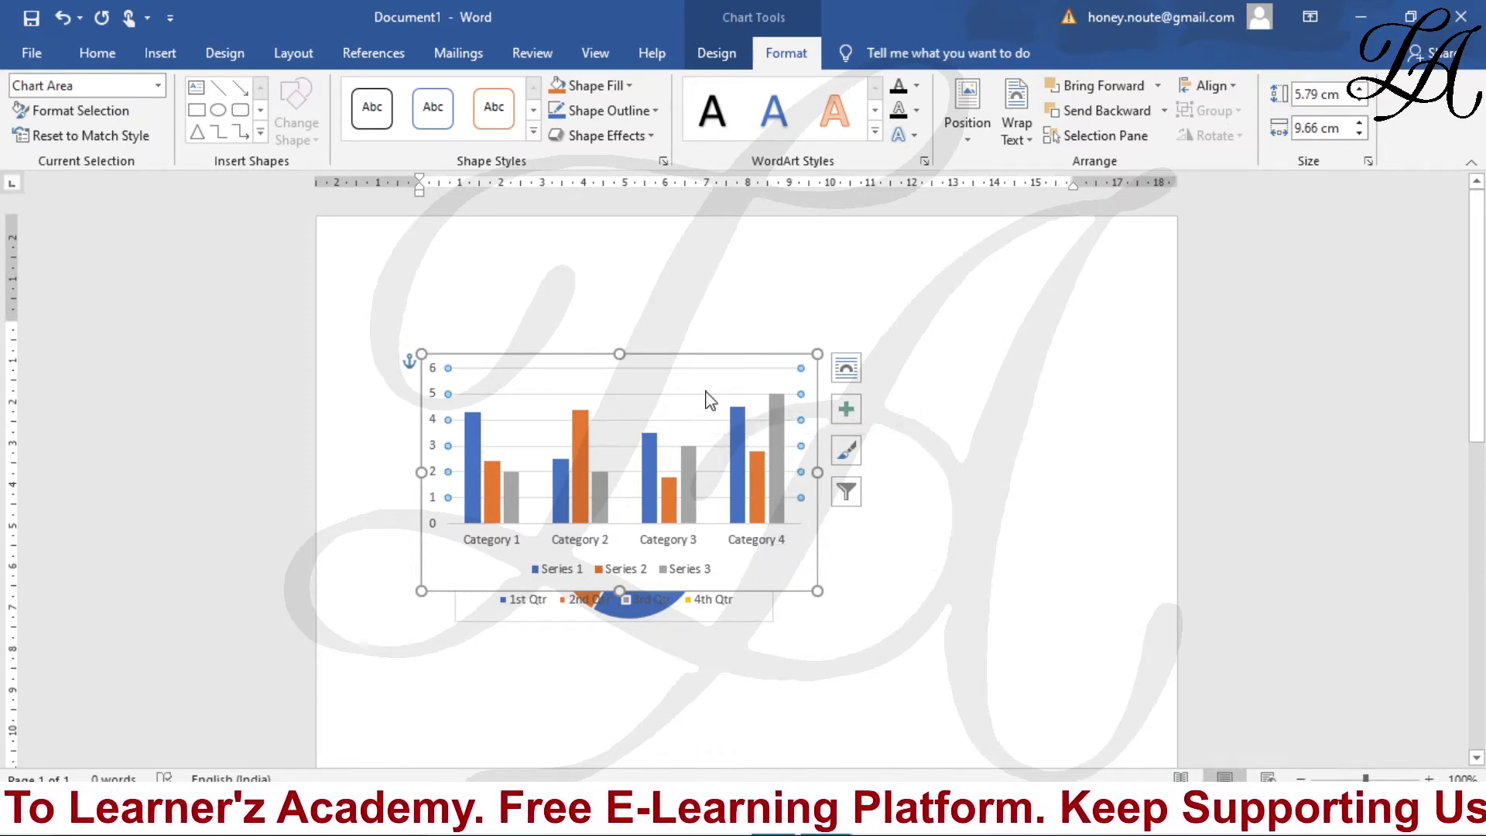
pyautogui.click(708, 393)
pyautogui.click(739, 360)
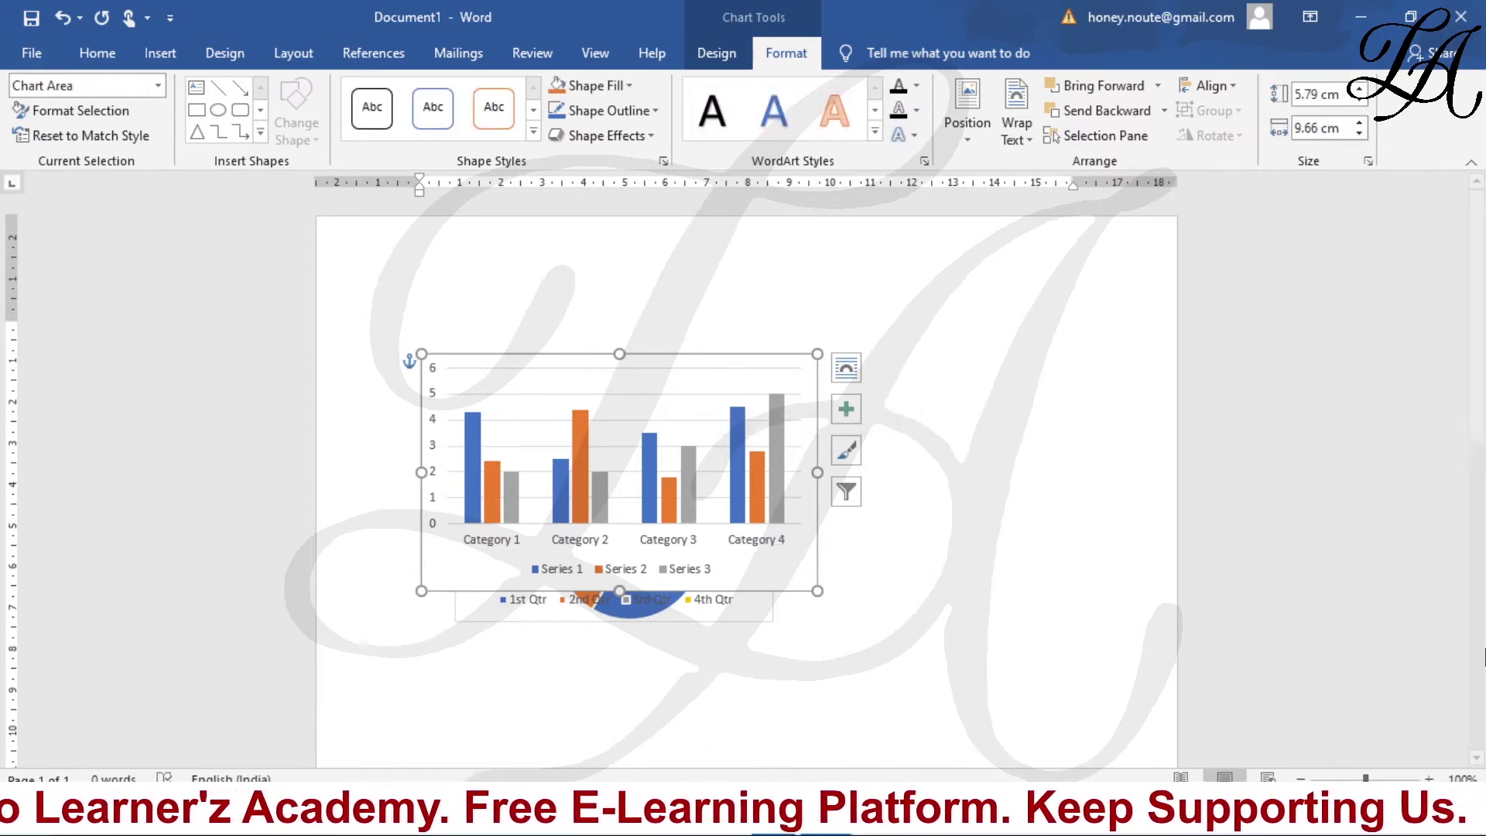
pyautogui.click(1105, 112)
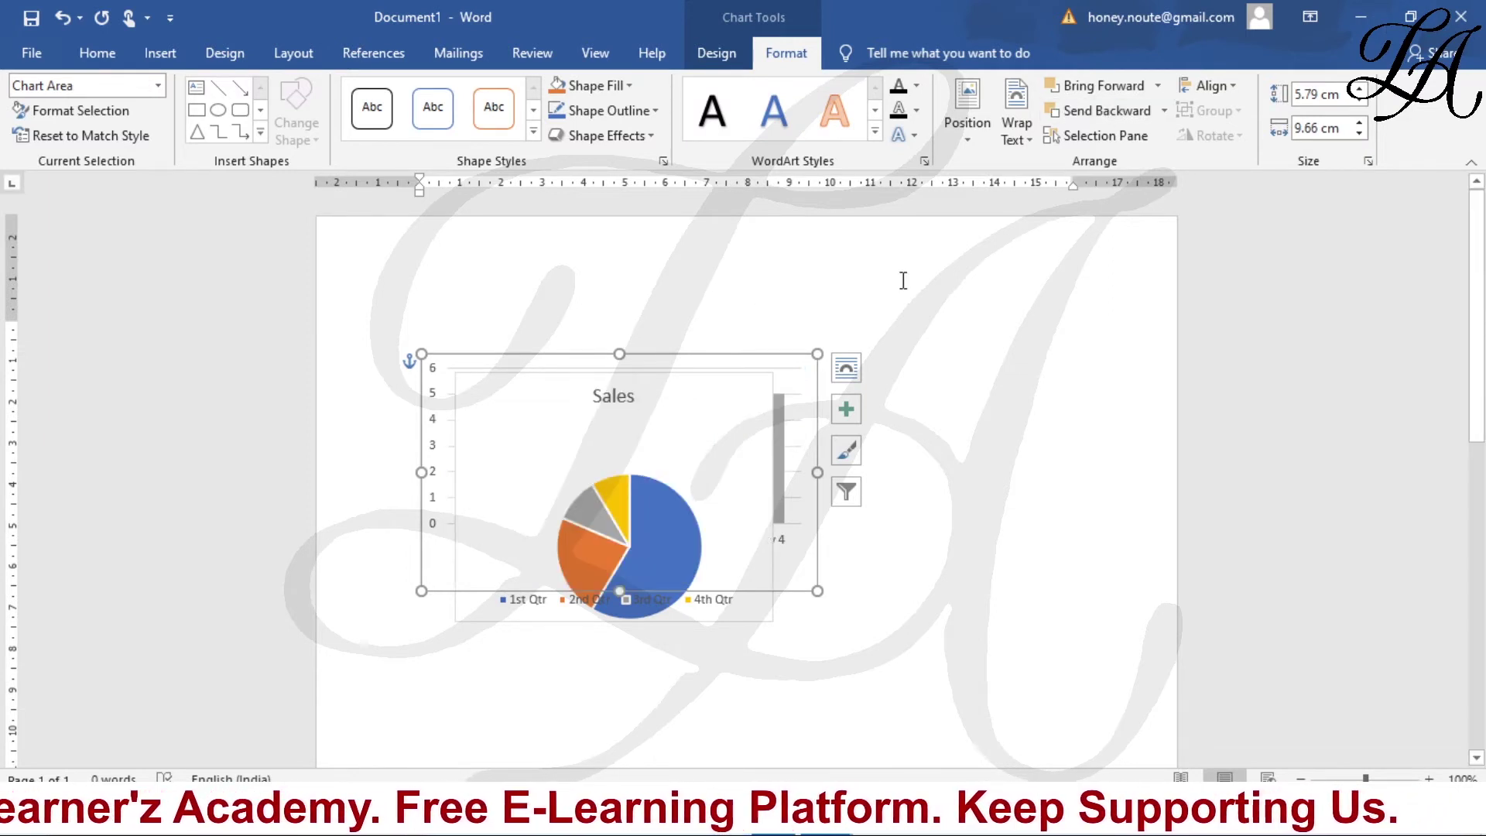
# Drag the pie chart right so its edge meets the column chart's right side
pyautogui.click(1158, 87)
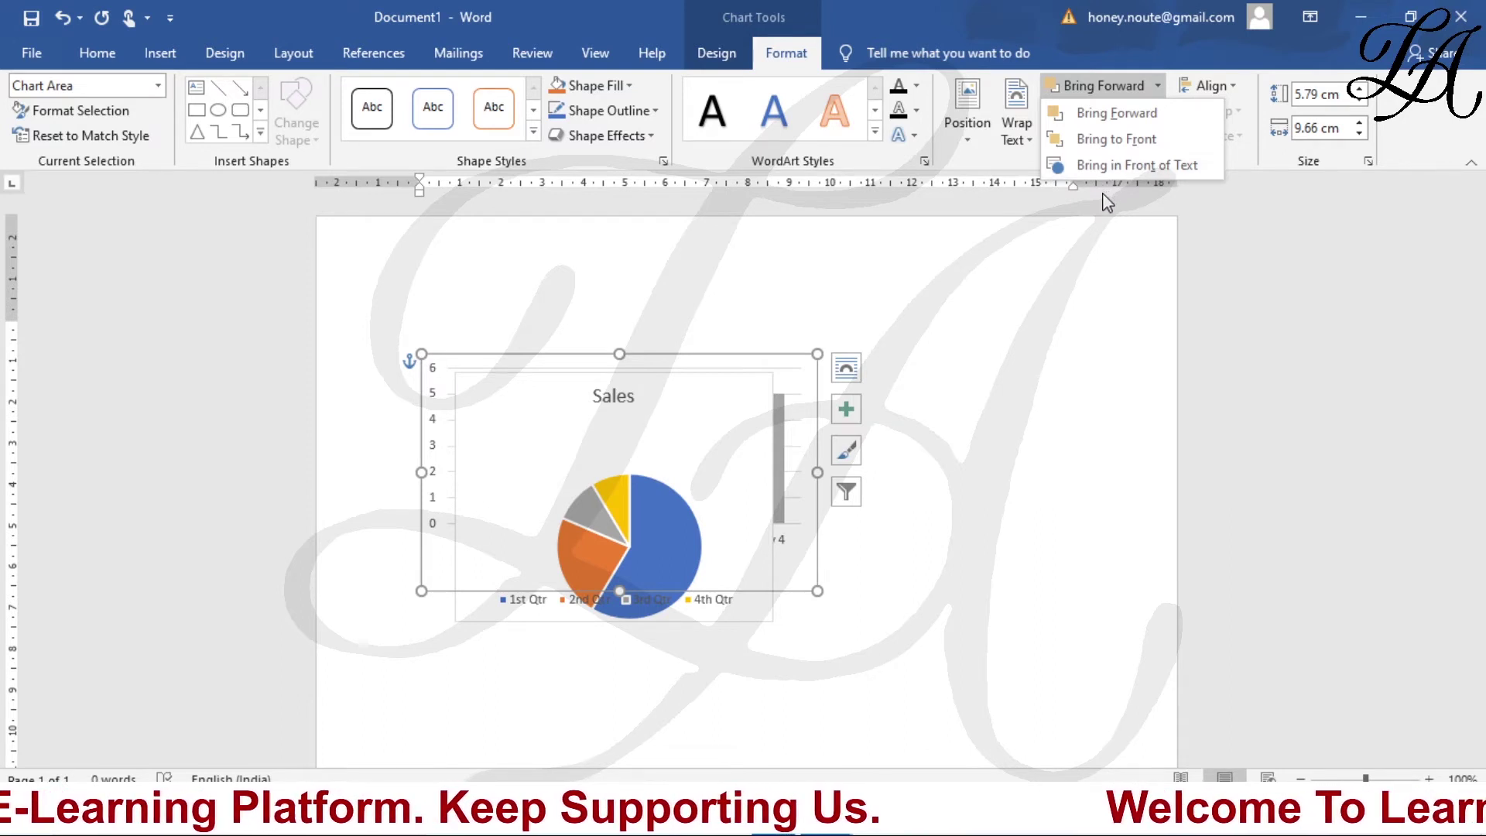
pyautogui.click(1099, 279)
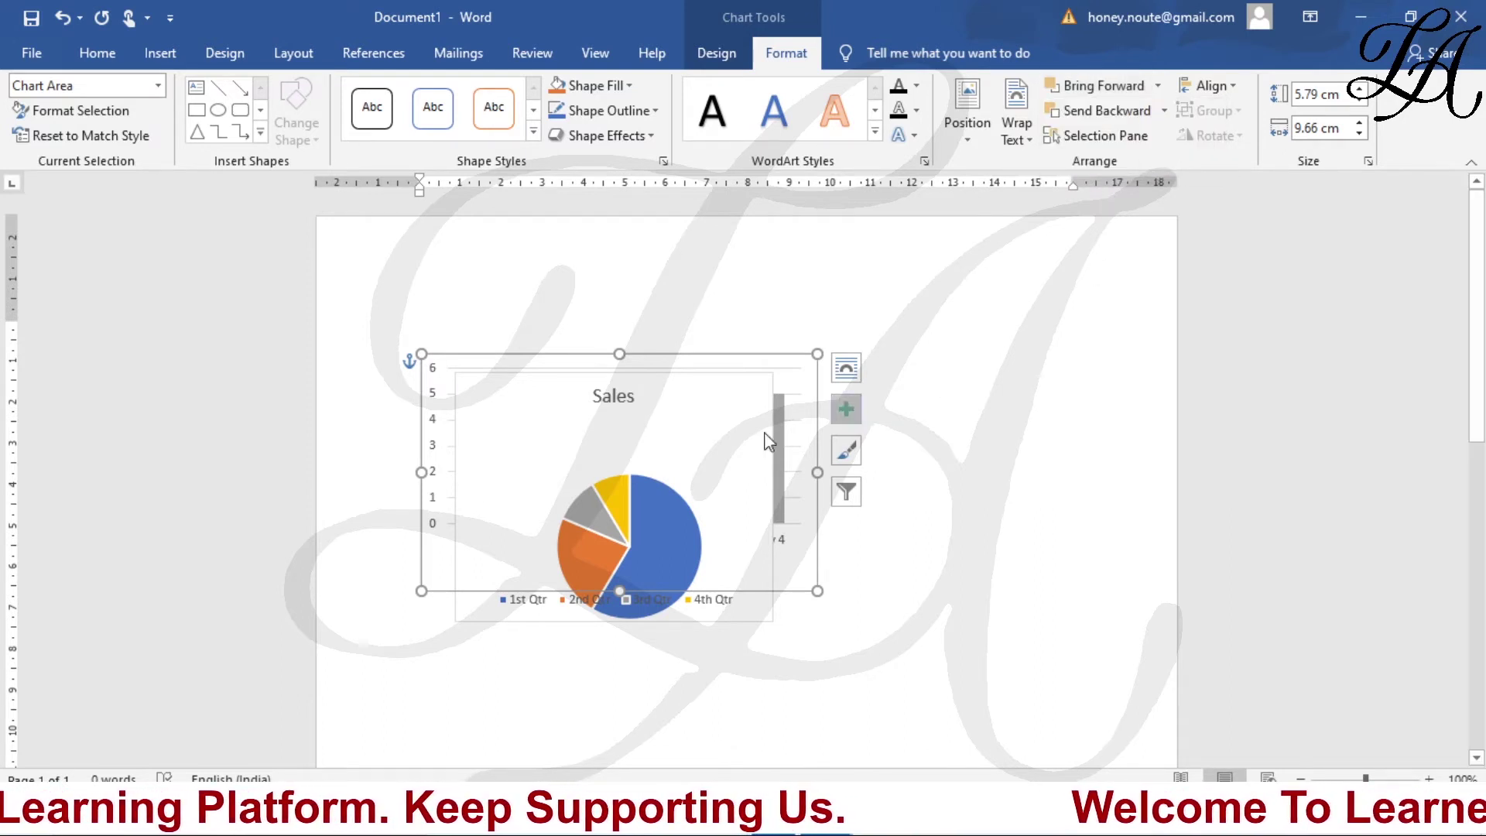
pyautogui.moveTo(663, 440); pyautogui.dragTo(998, 408)
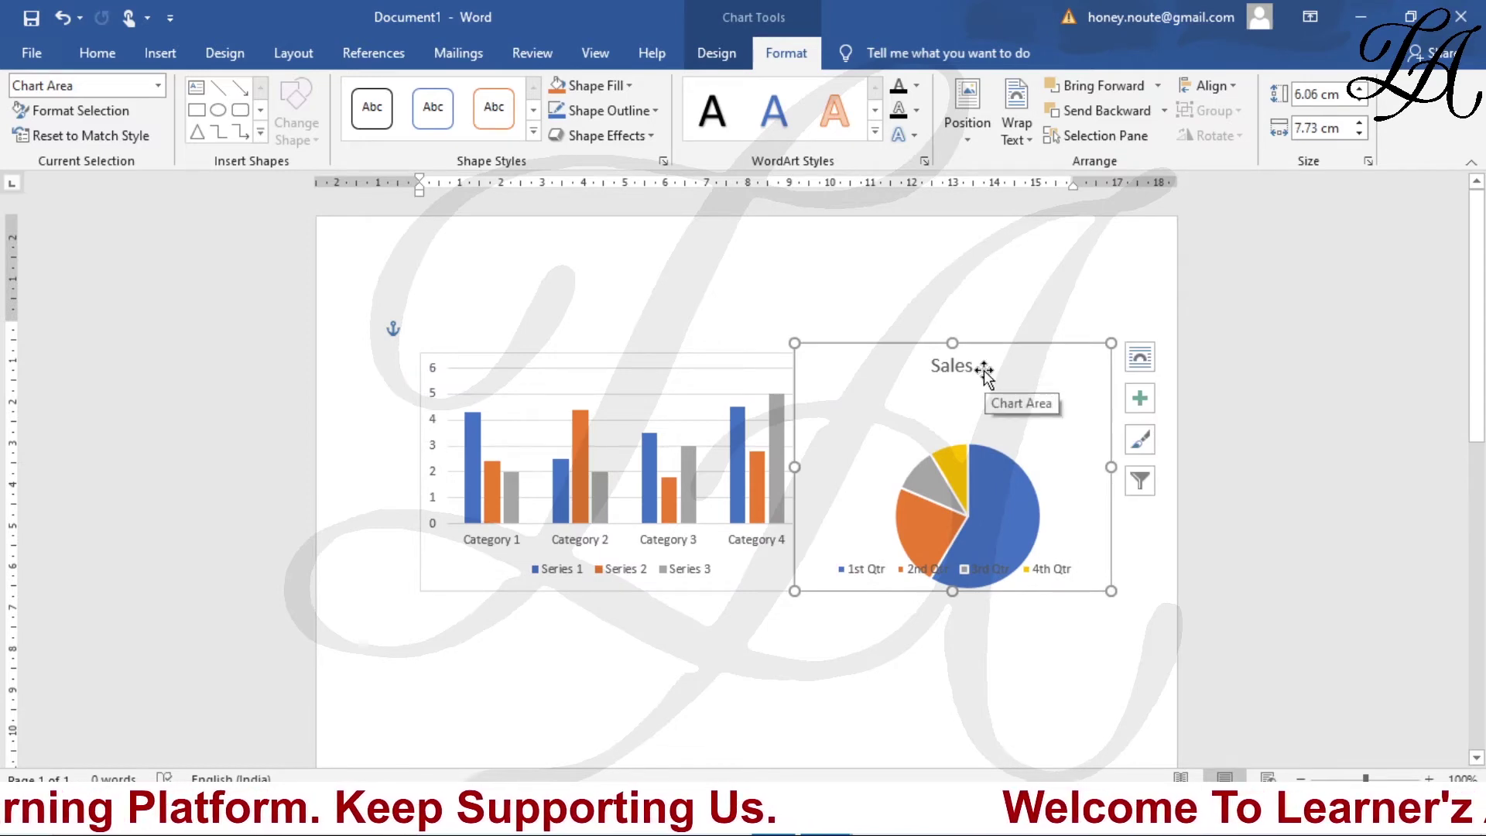
# In the Selection Pane, hide and show both charts, then hide only the Sales pie chart
pyautogui.click(1131, 137)
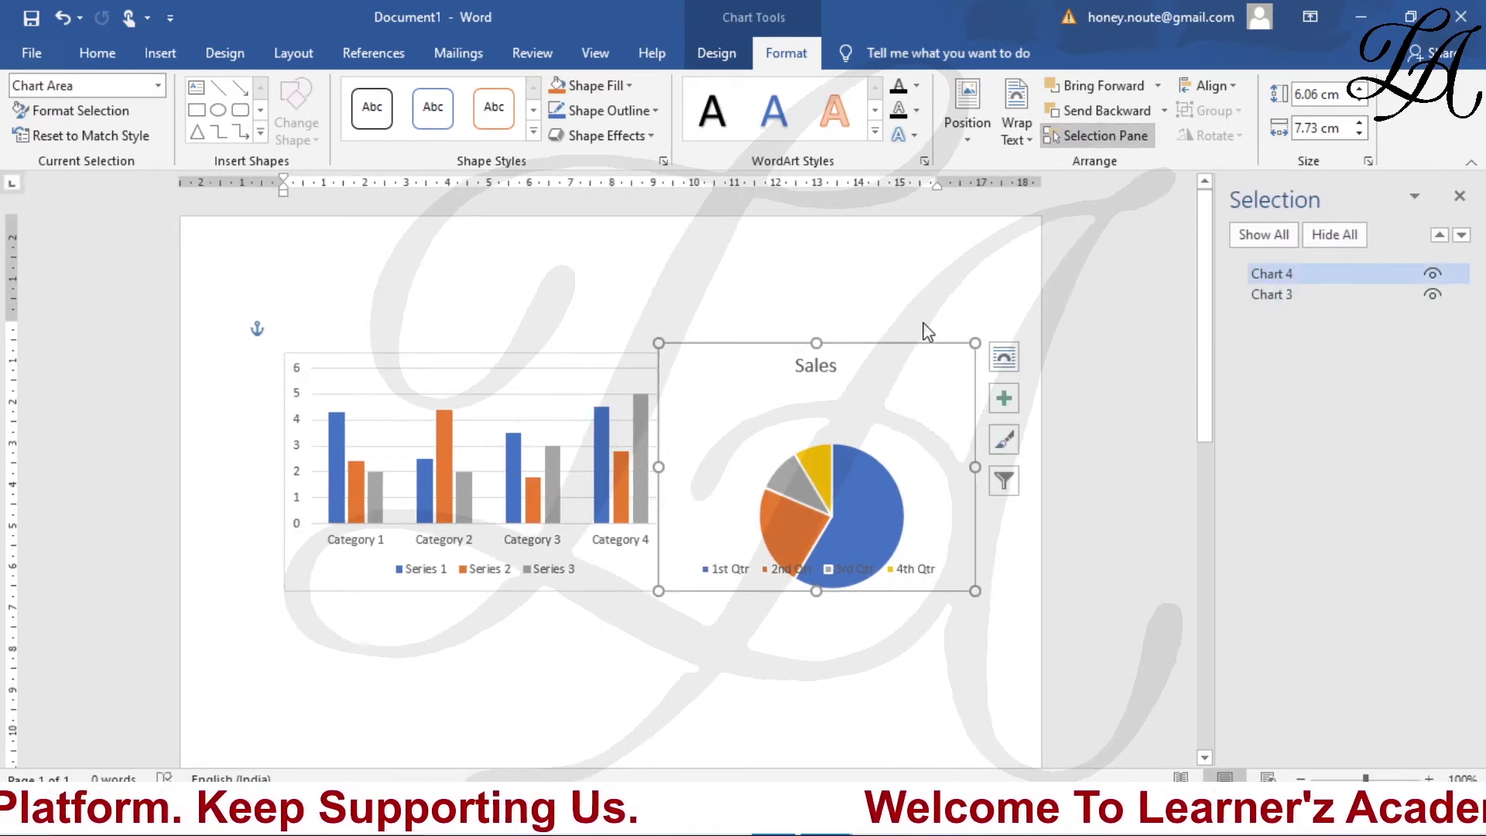
pyautogui.keyDown('ctrl'); pyautogui.click(1287, 296); pyautogui.keyUp('ctrl')
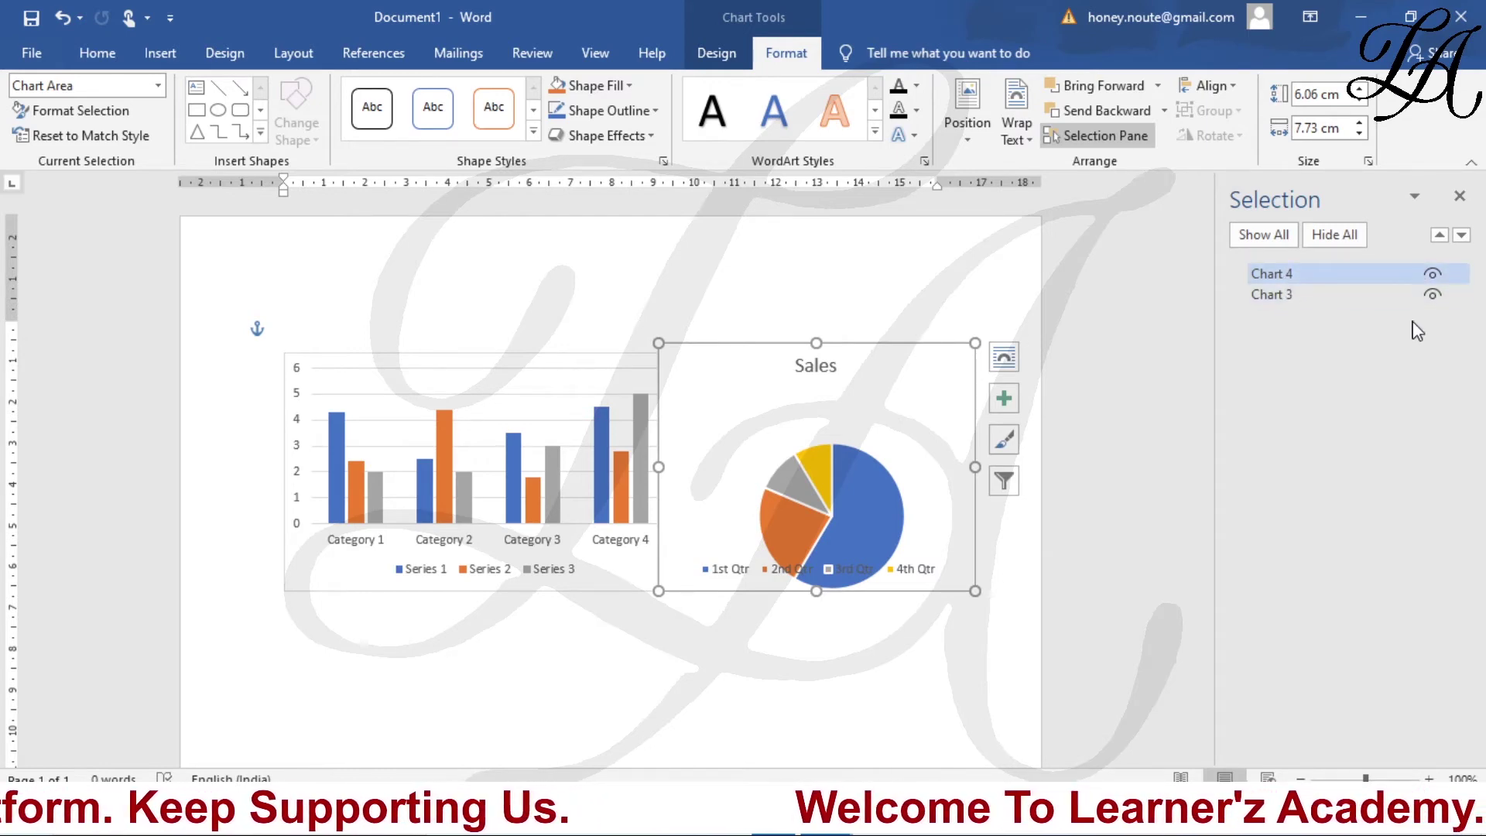
pyautogui.click(1345, 240)
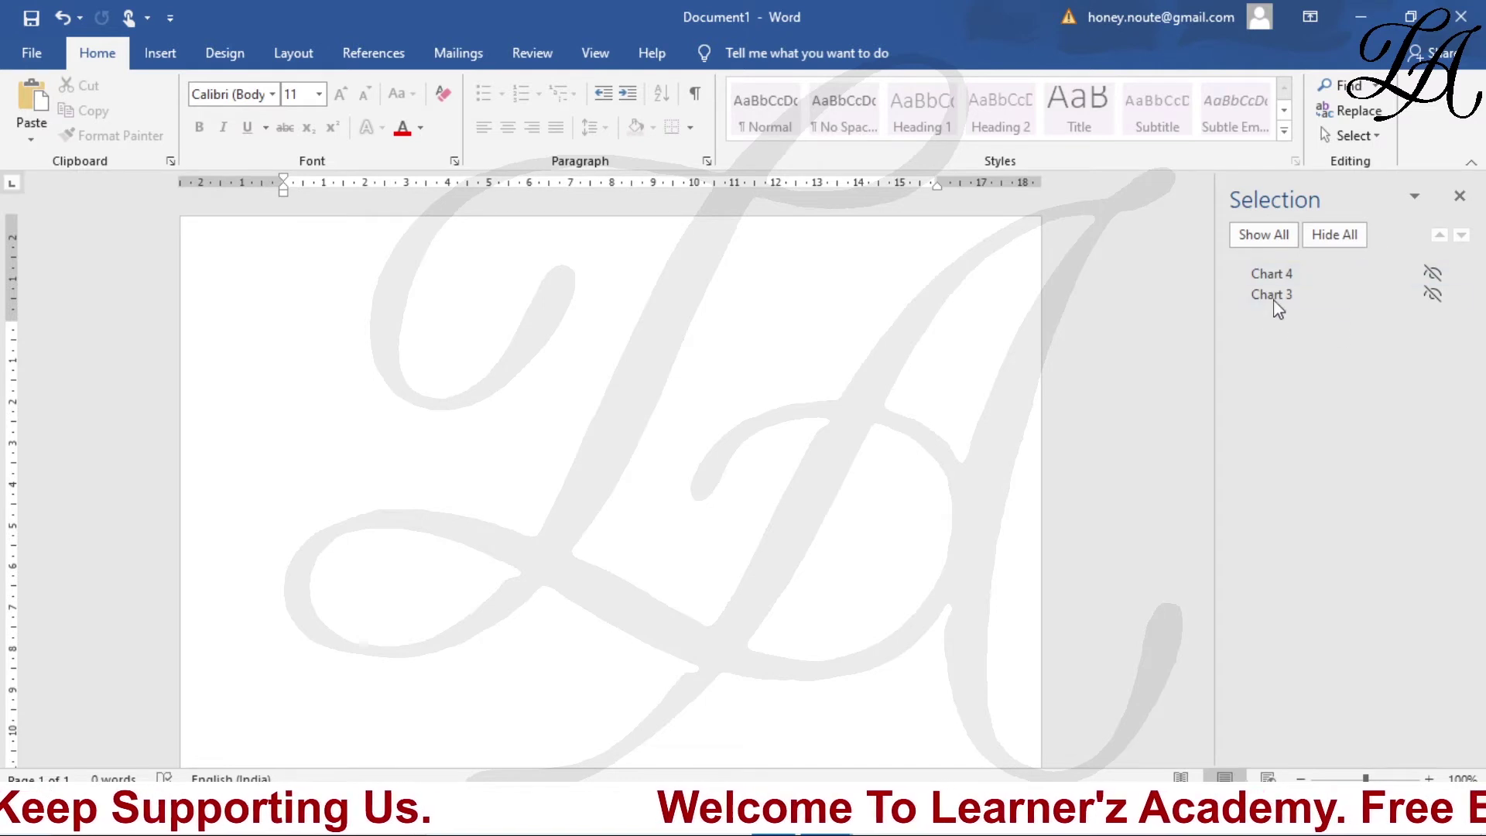
pyautogui.click(1268, 244)
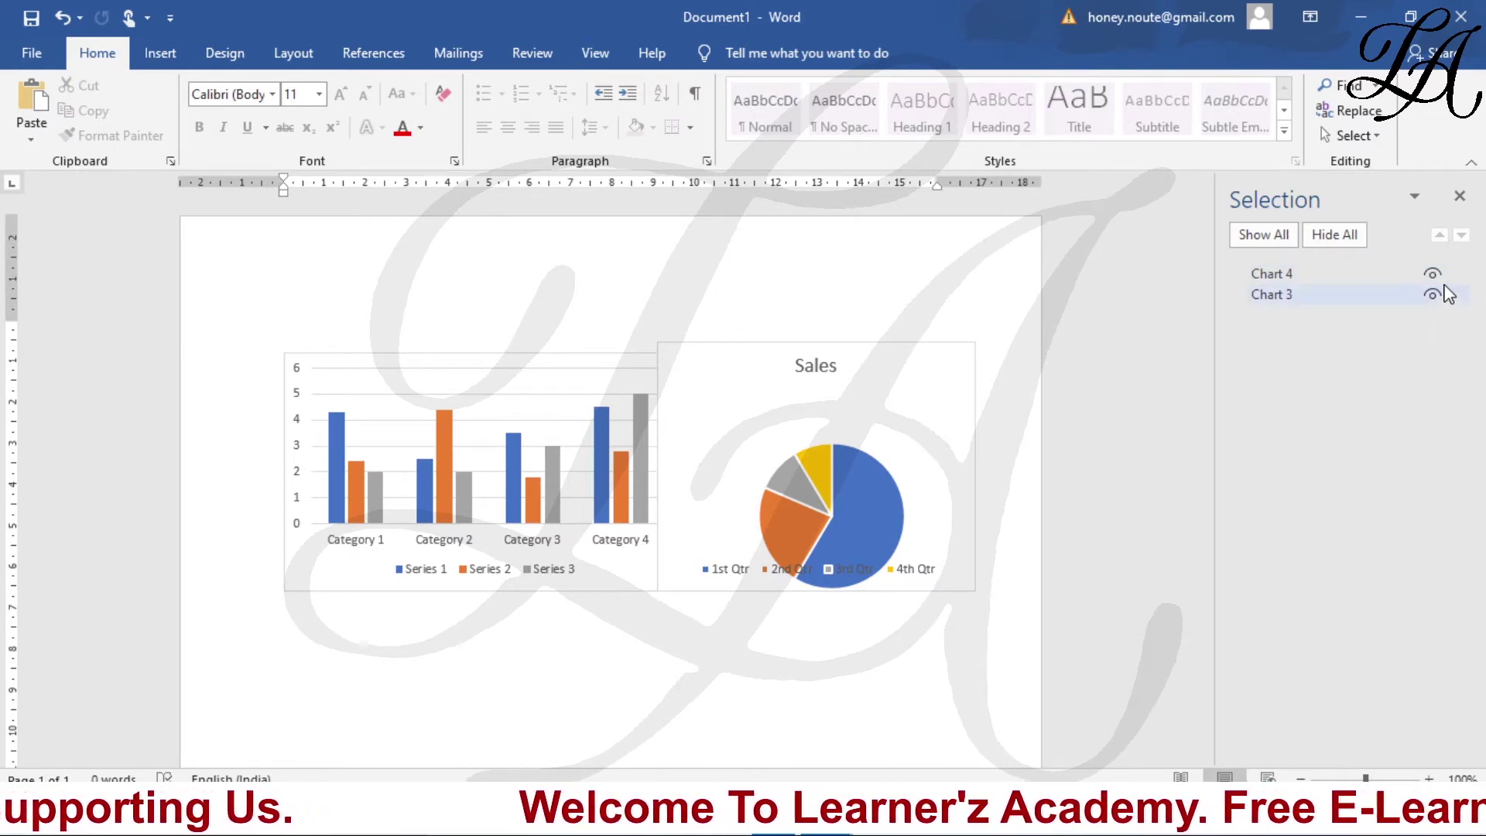
pyautogui.click(1434, 276)
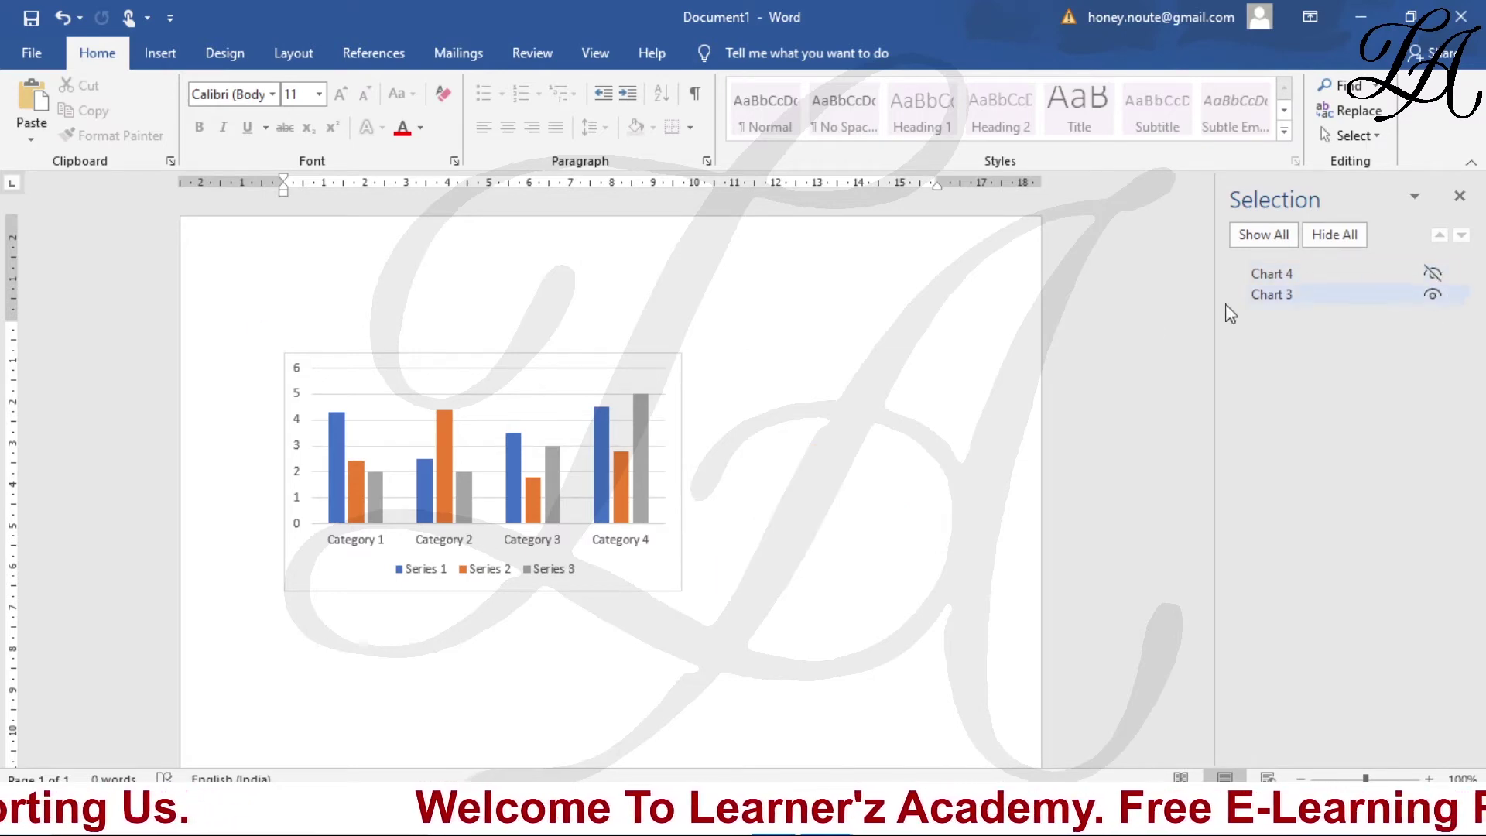
# Undo hiding the Sales pie chart and delete it from the page
pyautogui.click(594, 389)
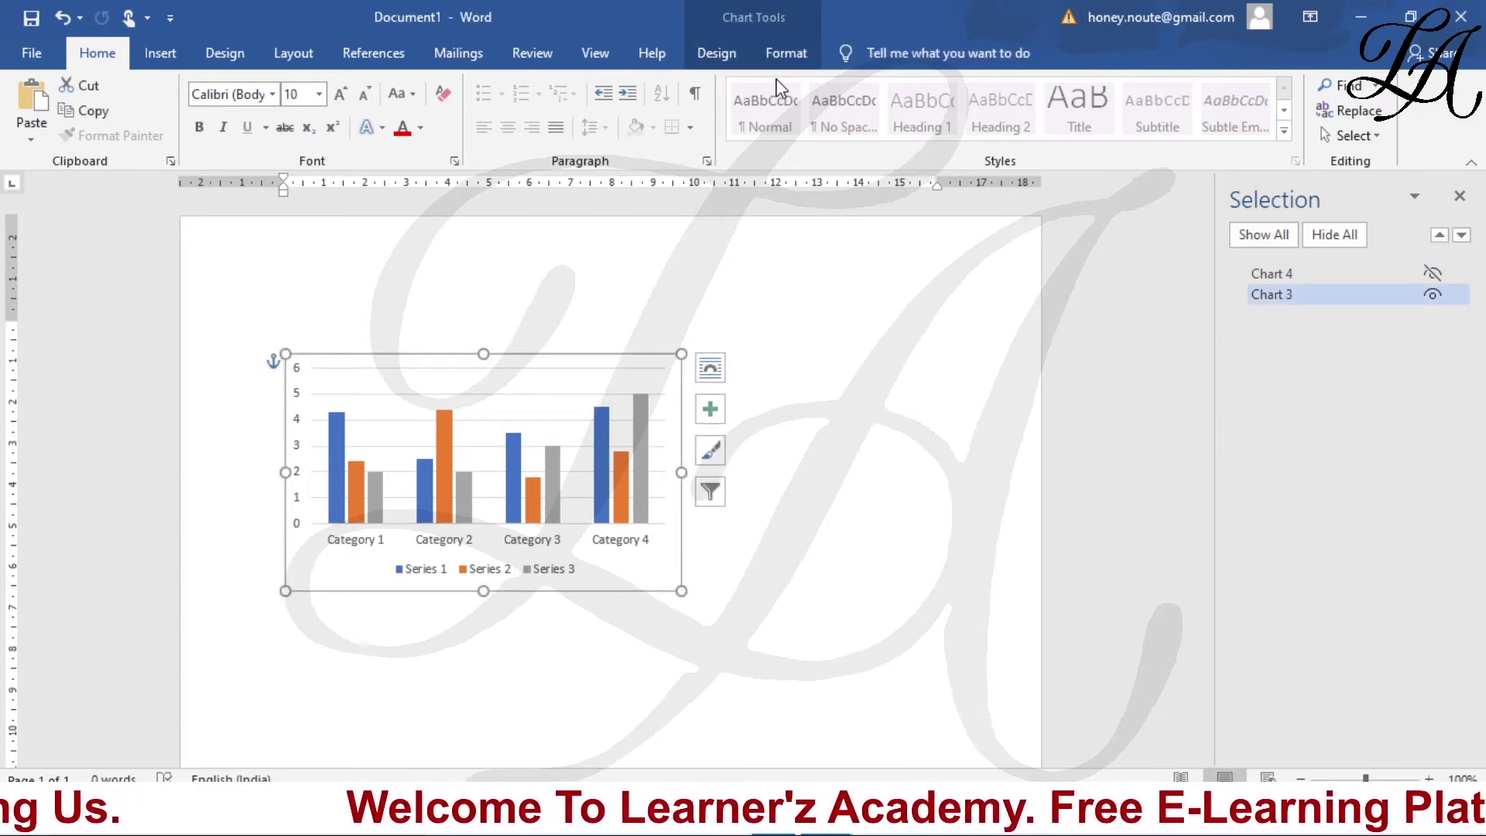
pyautogui.click(788, 56)
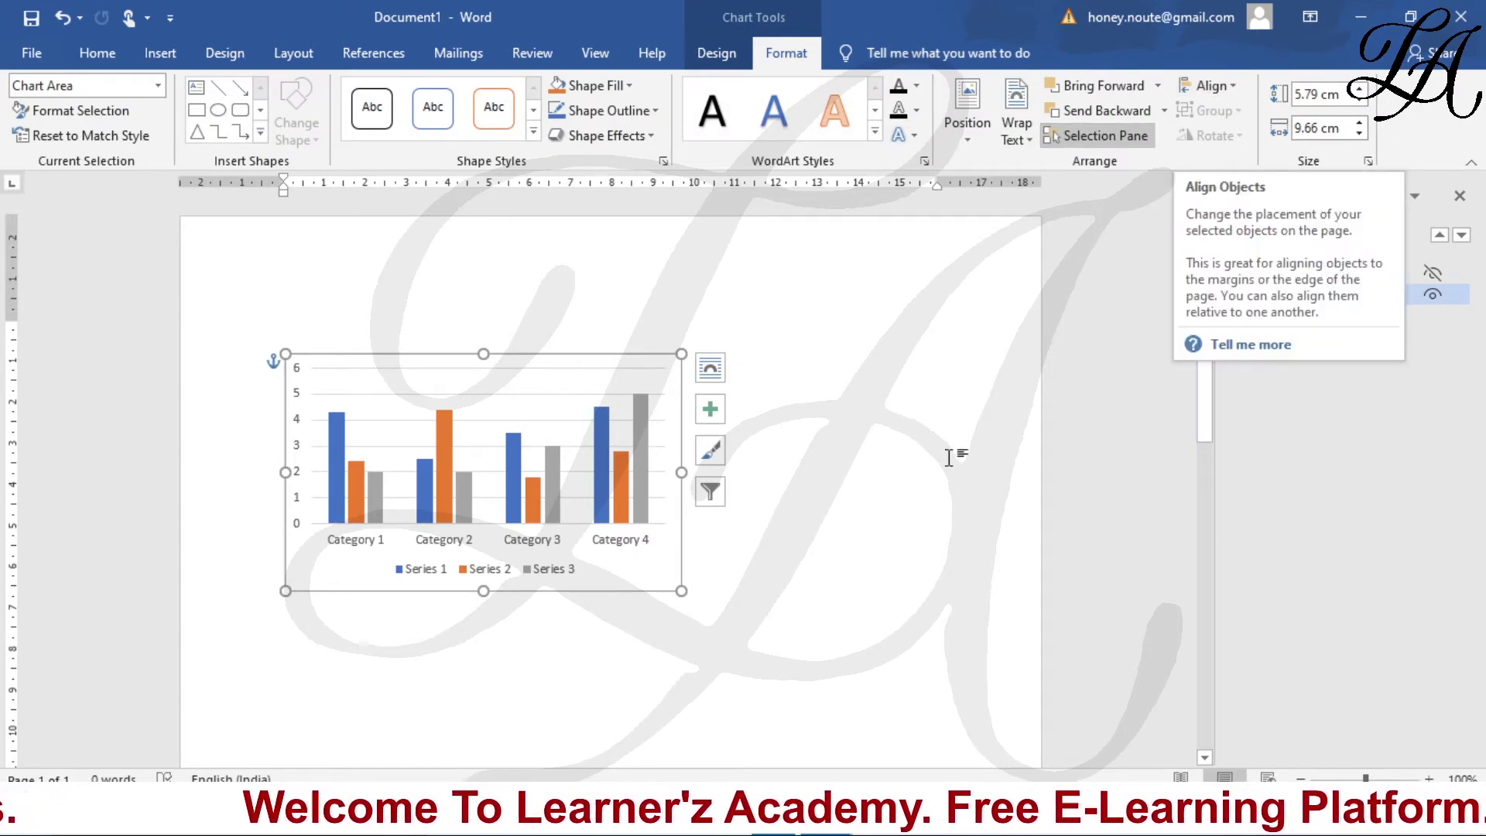
pyautogui.click(903, 458)
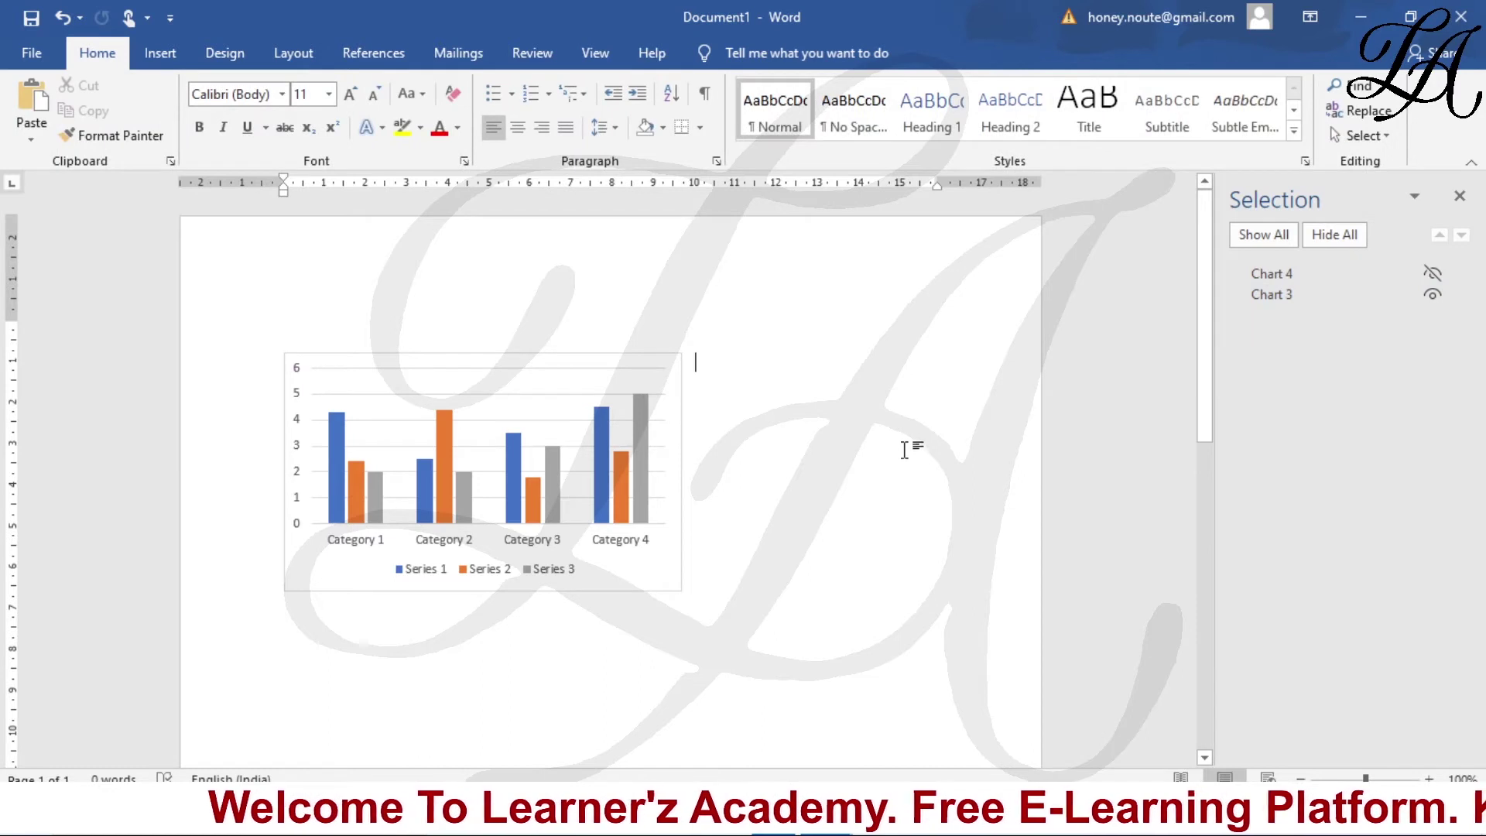
pyautogui.hotkey('ctrl', 'z')
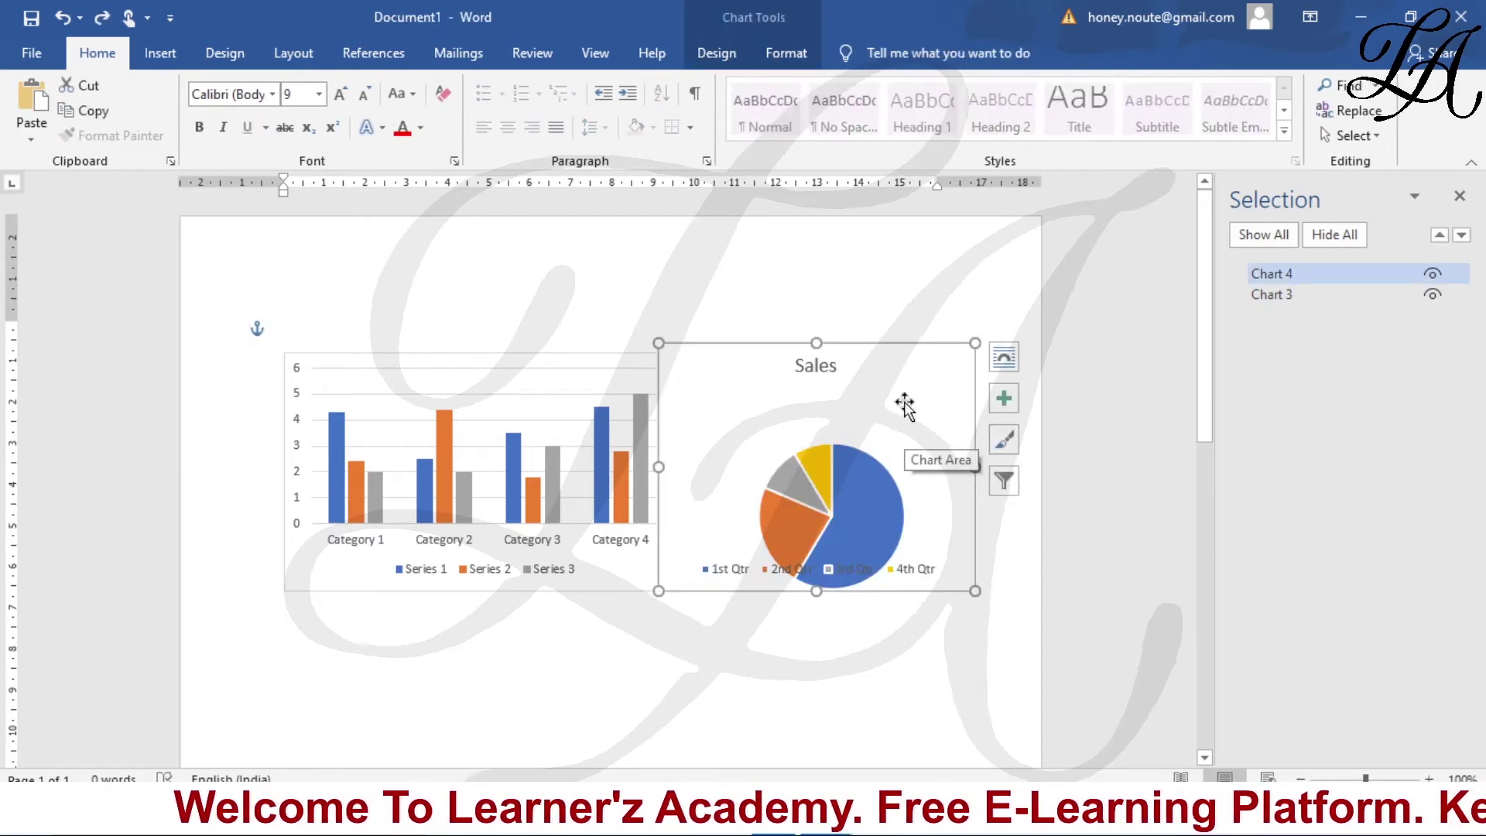
pyautogui.press('Delete')
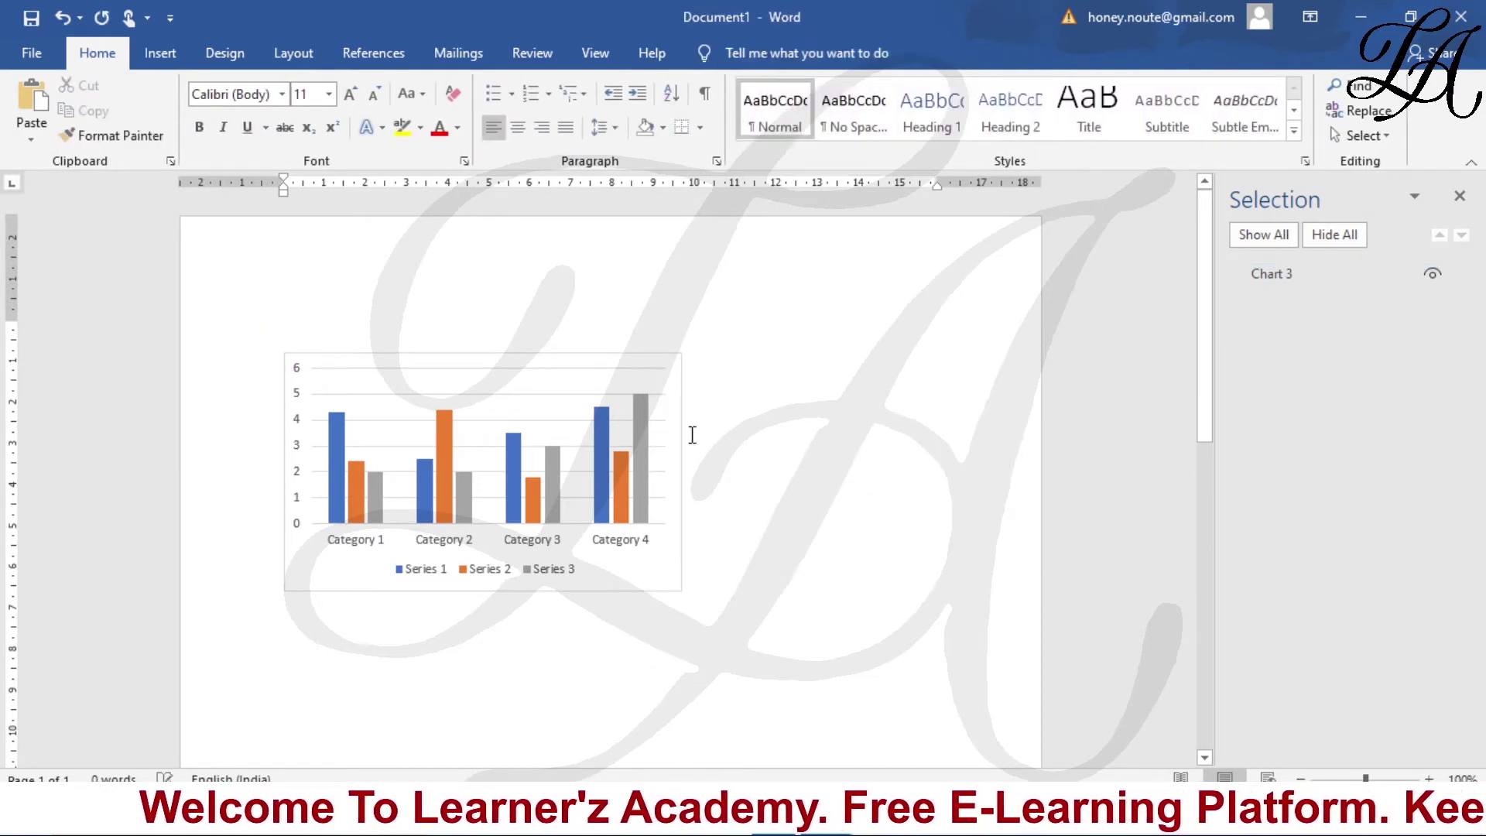
# Select the column chart and look at its Align options without changing anything
pyautogui.click(642, 377)
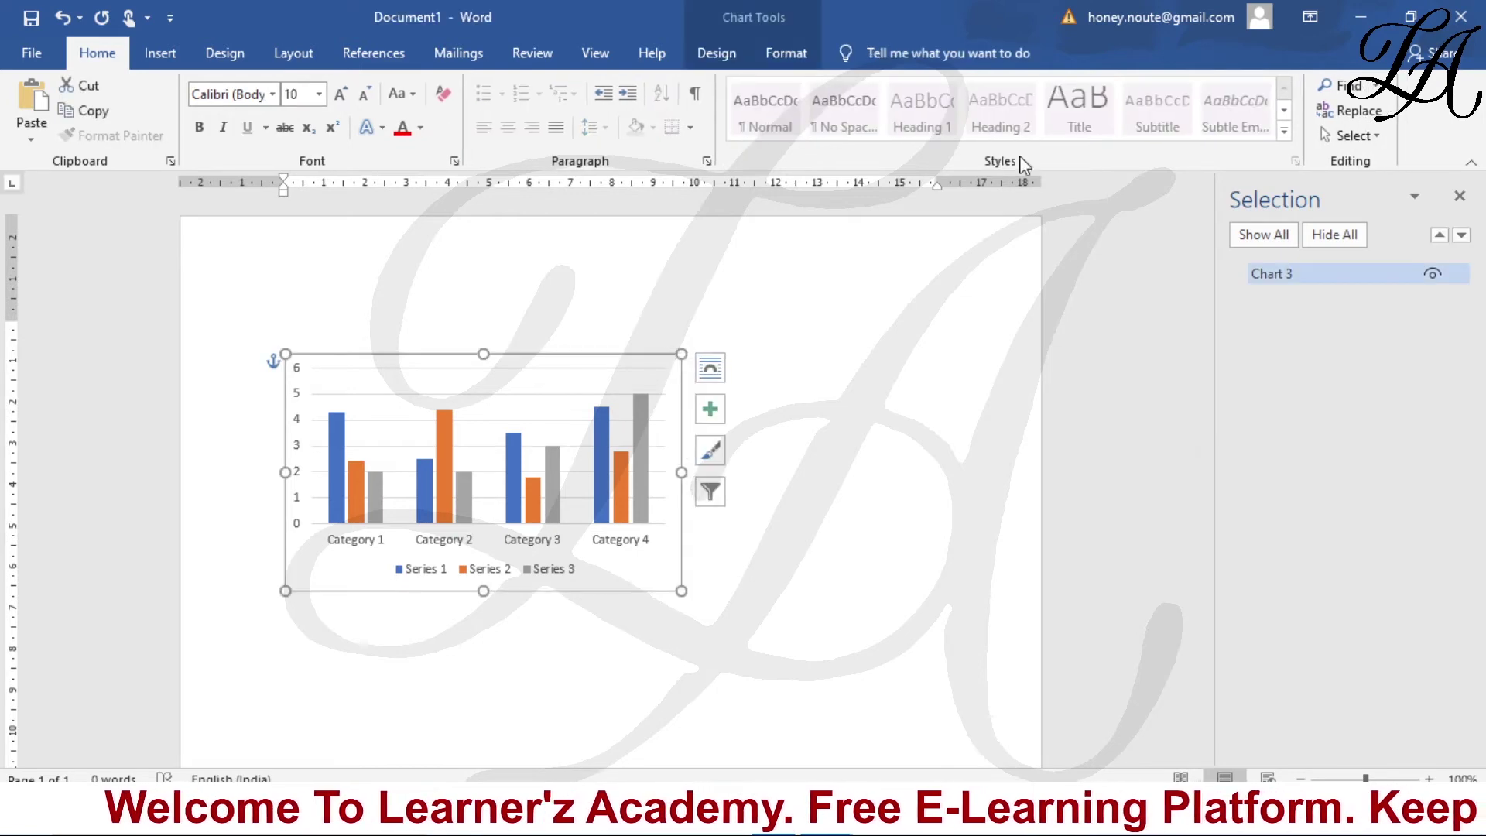
pyautogui.click(786, 52)
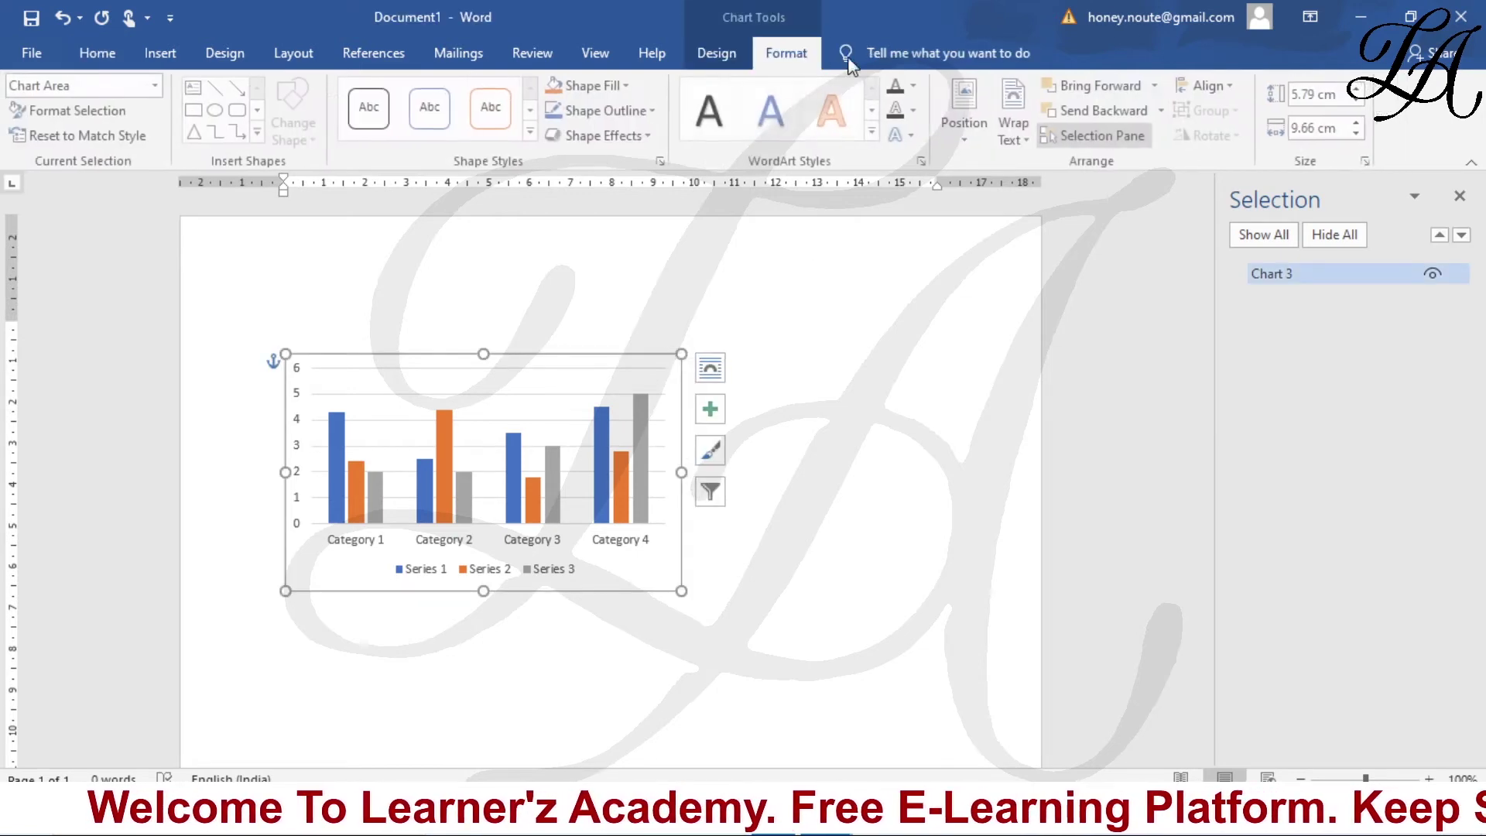
pyautogui.click(1204, 86)
pyautogui.click(1233, 119)
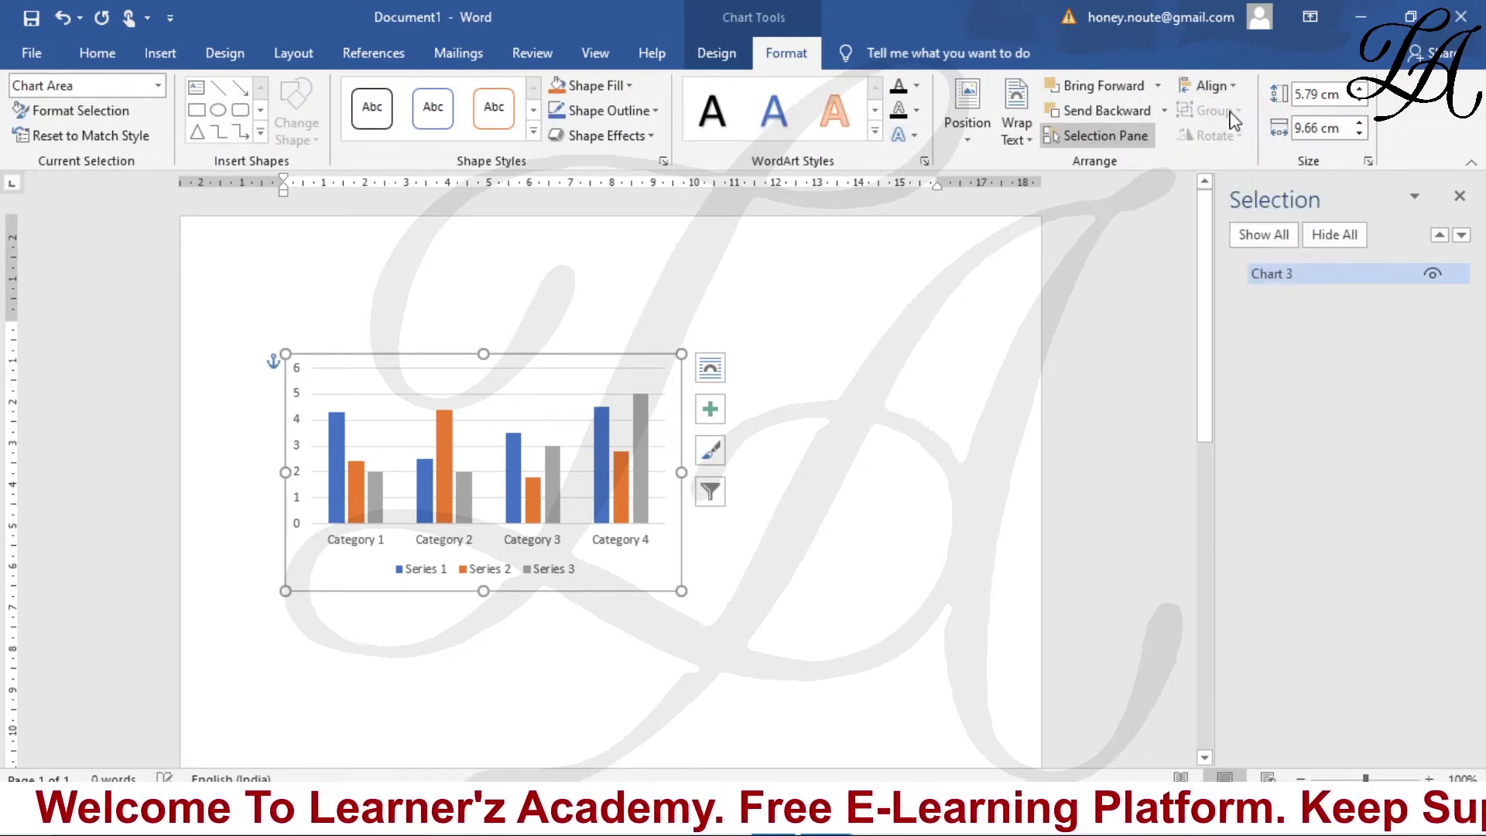
pyautogui.click(1206, 86)
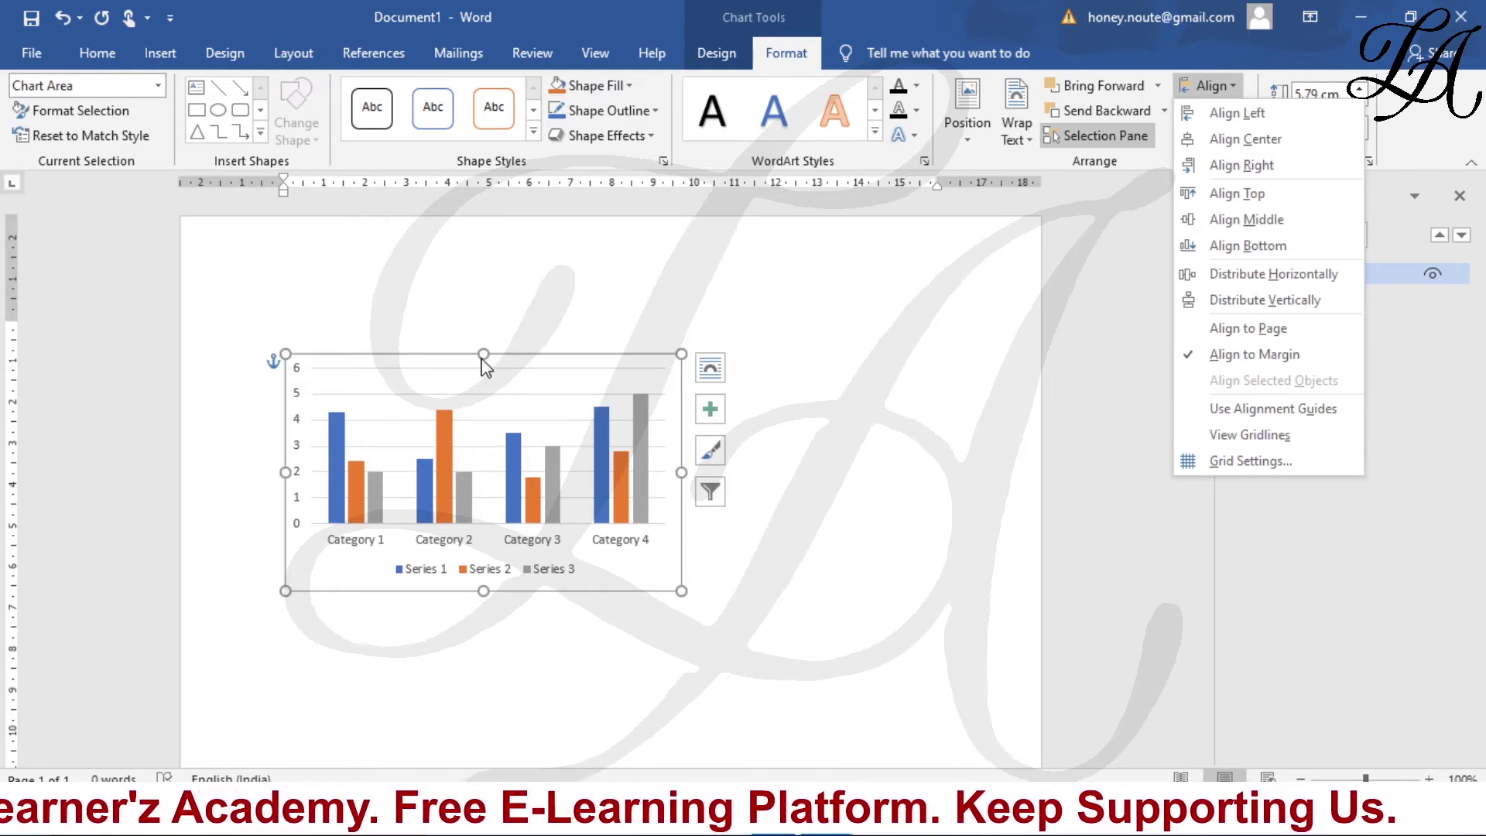
# Dismiss the Align options and select the remaining column chart
pyautogui.click(483, 406)
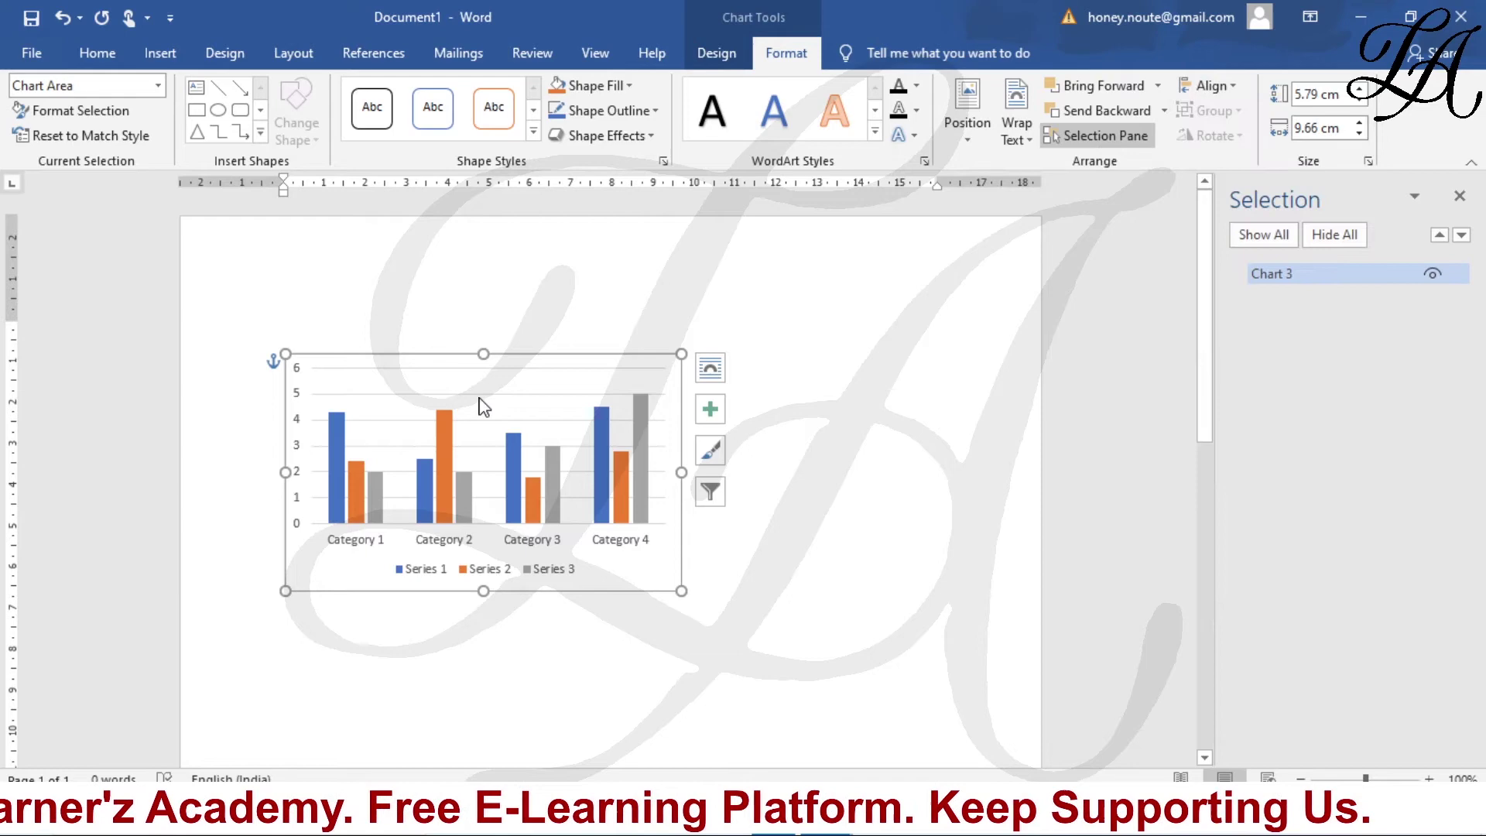
pyautogui.click(813, 388)
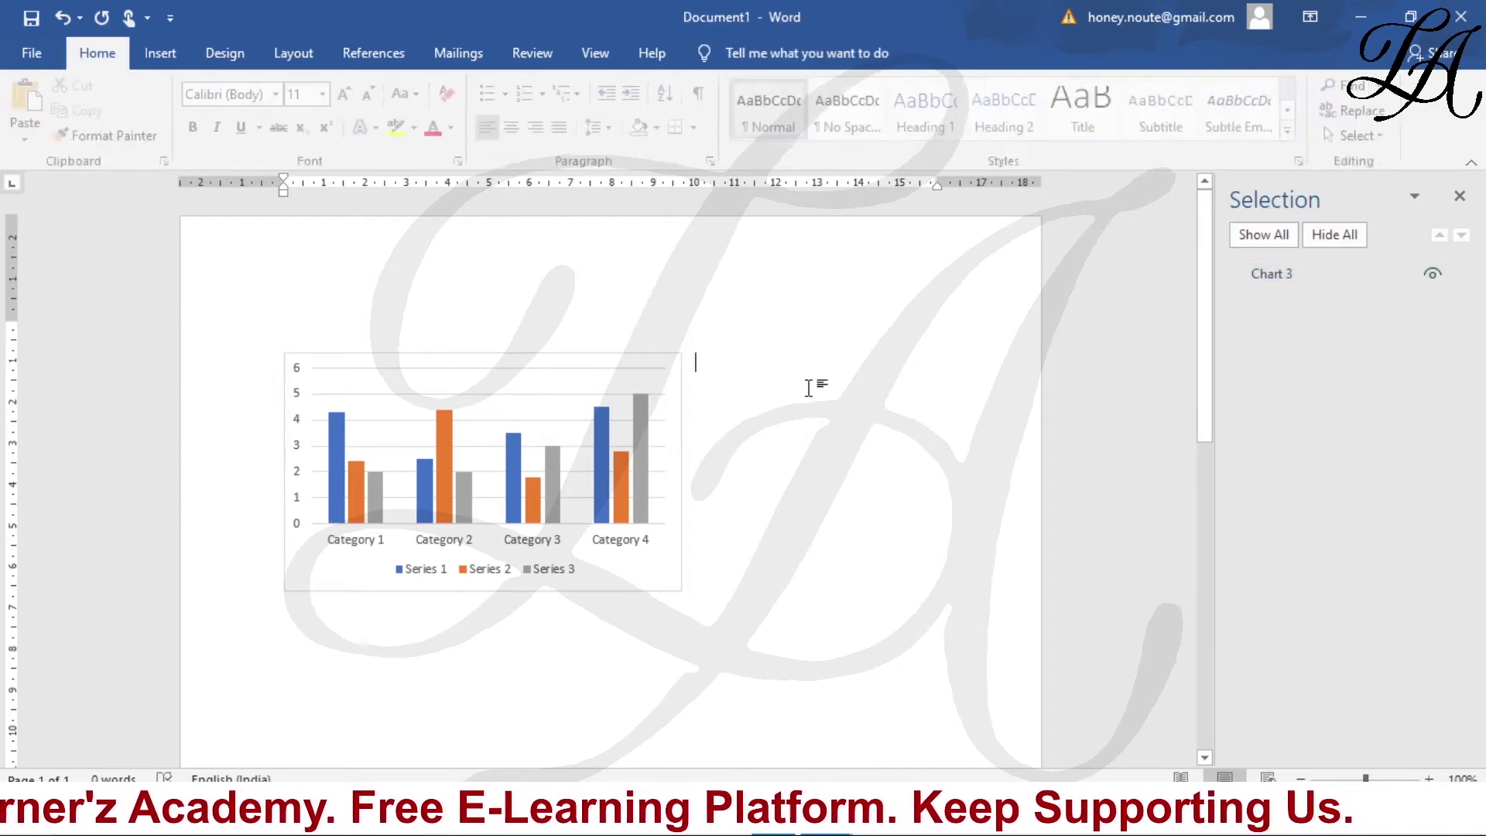
pyautogui.click(644, 410)
# Delete the column chart and switch to the Format Tab of Picture Tools document
pyautogui.press('Delete')
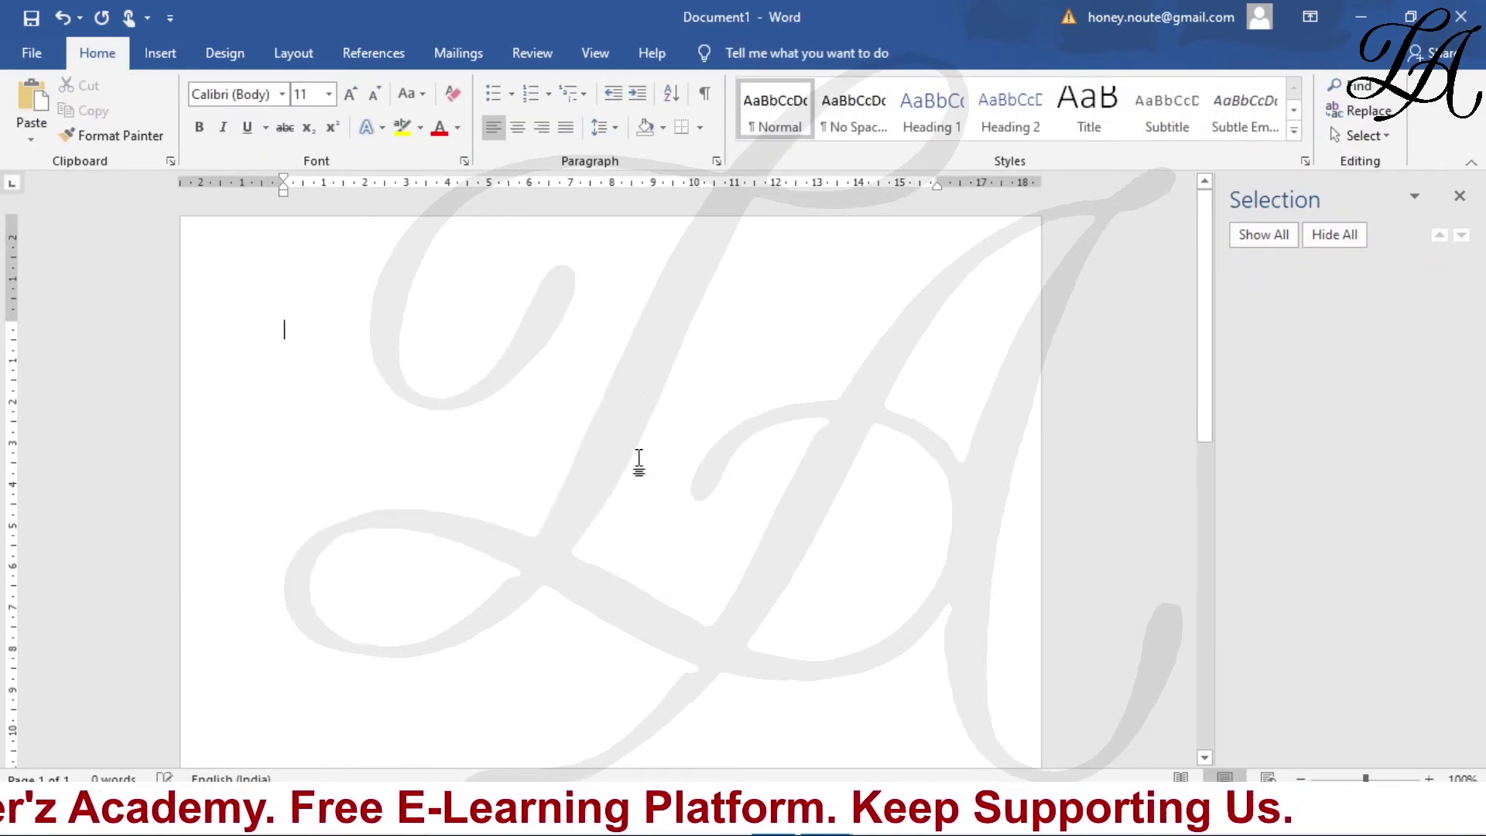
pyautogui.click(886, 738)
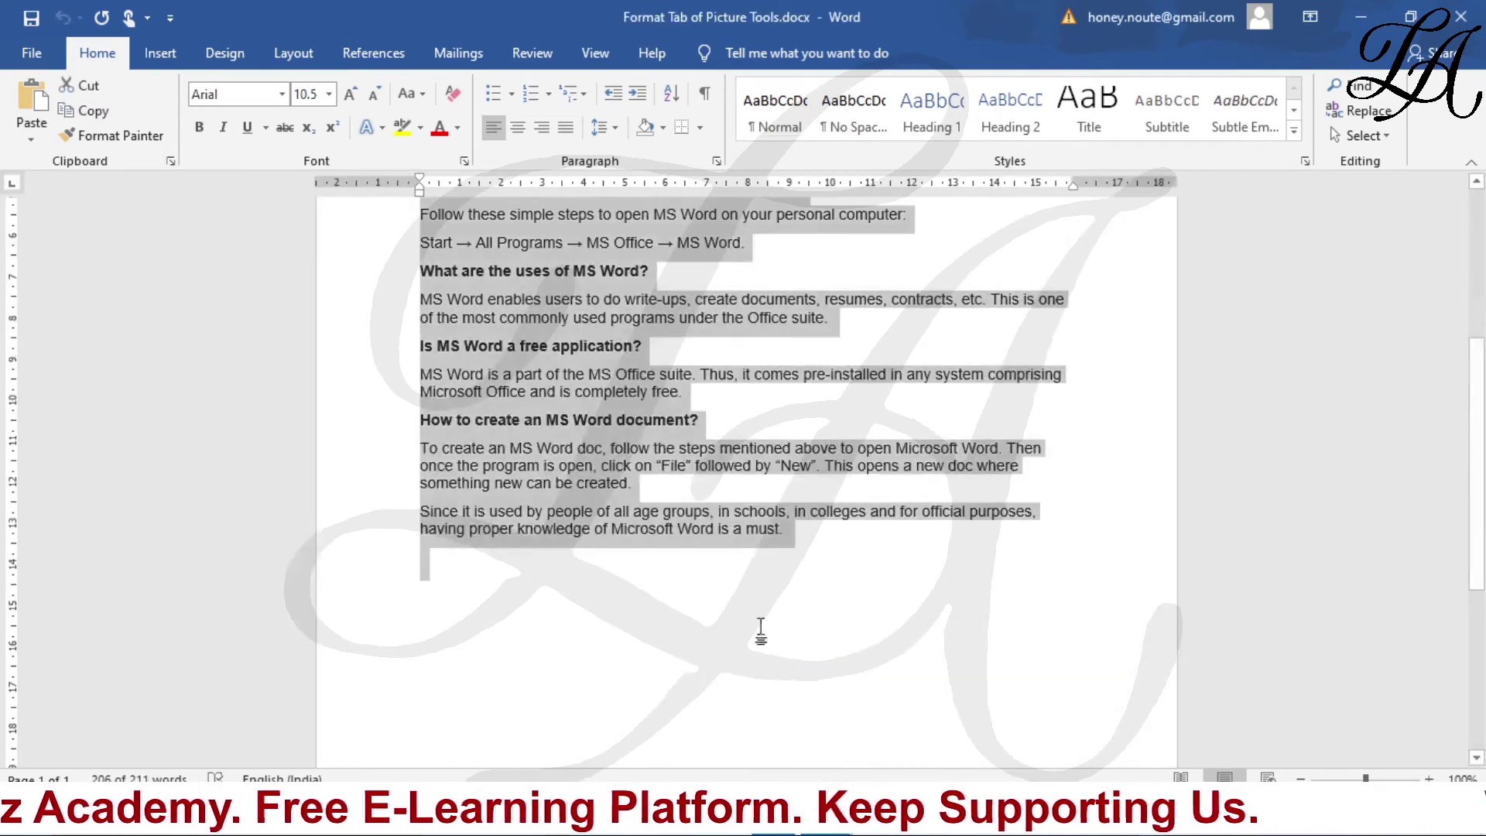
pyautogui.click(813, 631)
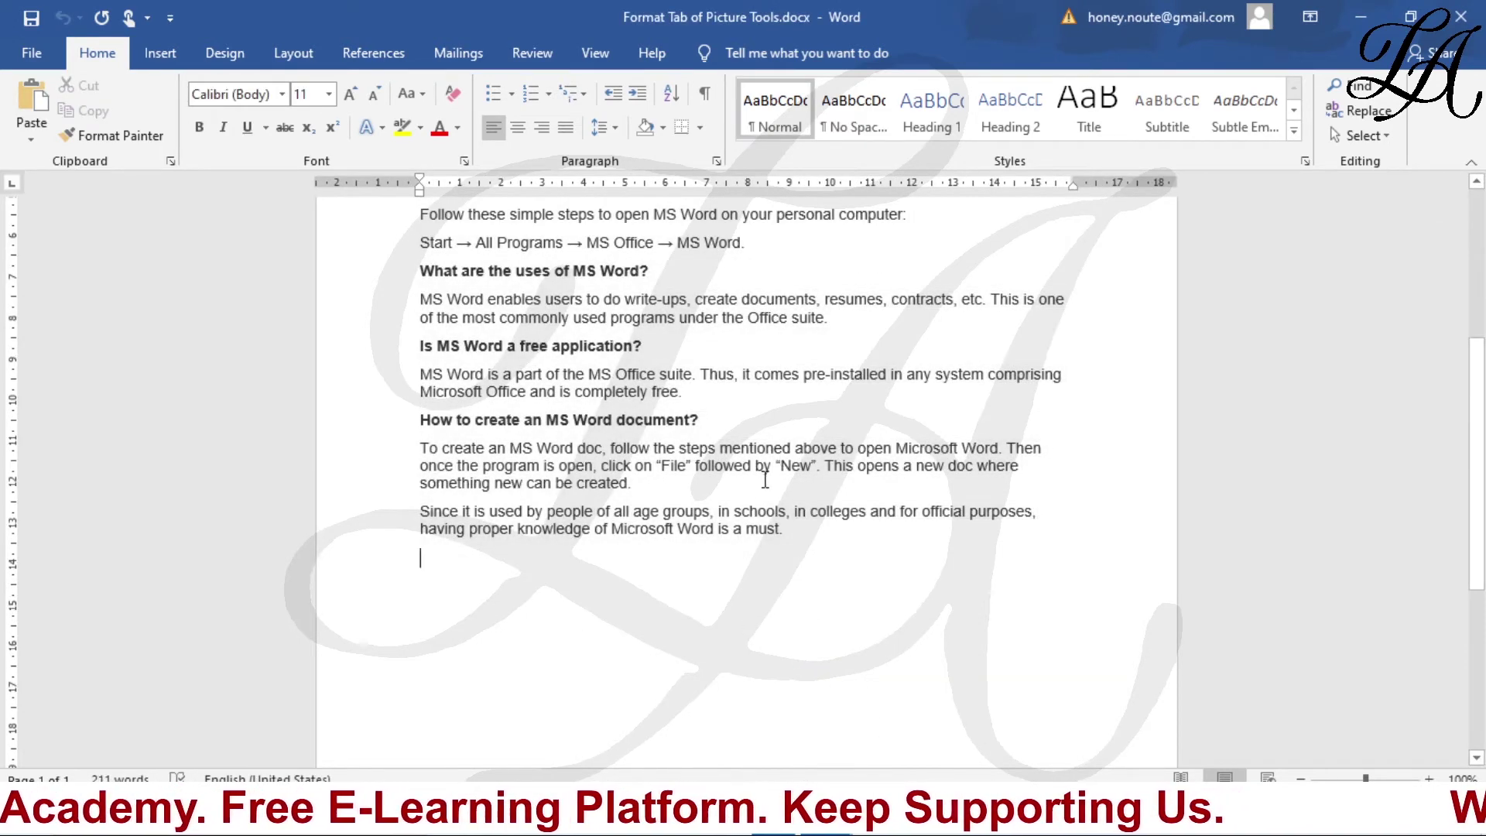
# Insert a clustered column chart after the 'How to create an MS Word document?' heading
pyautogui.click(705, 420)
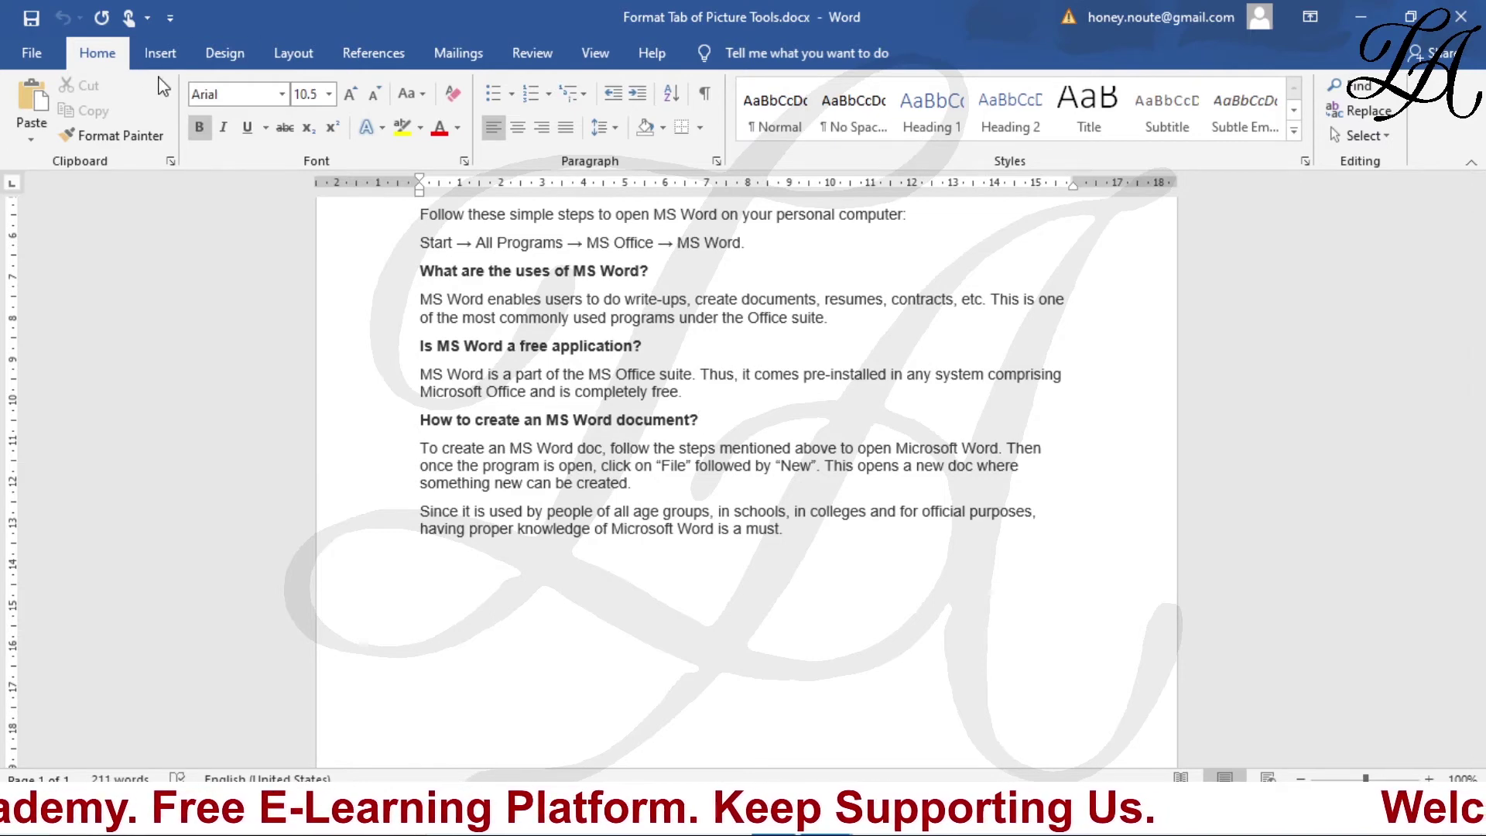
pyautogui.click(160, 60)
pyautogui.click(275, 136)
pyautogui.moveTo(693, 321)
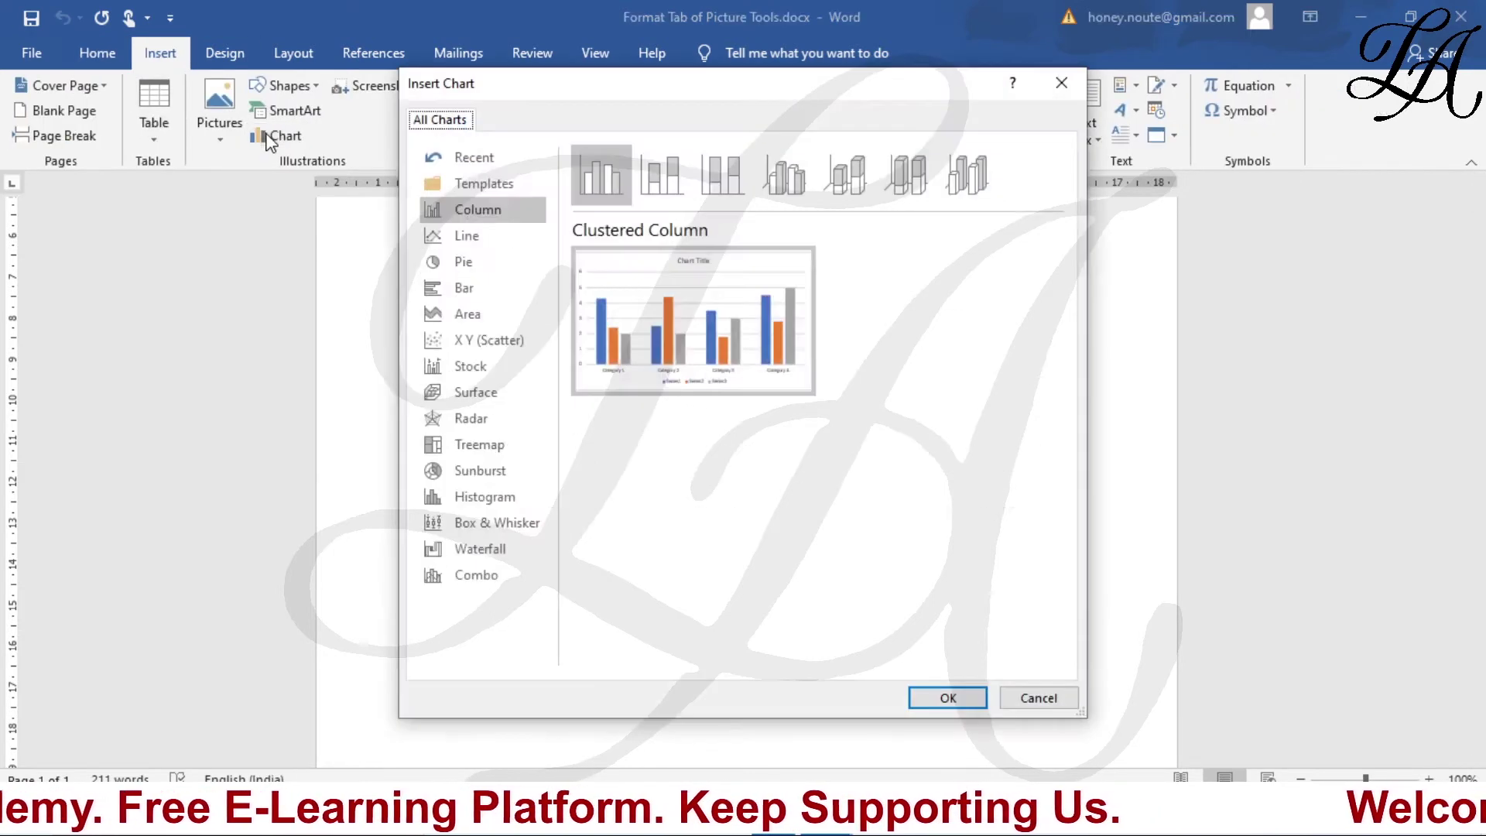
pyautogui.click(949, 697)
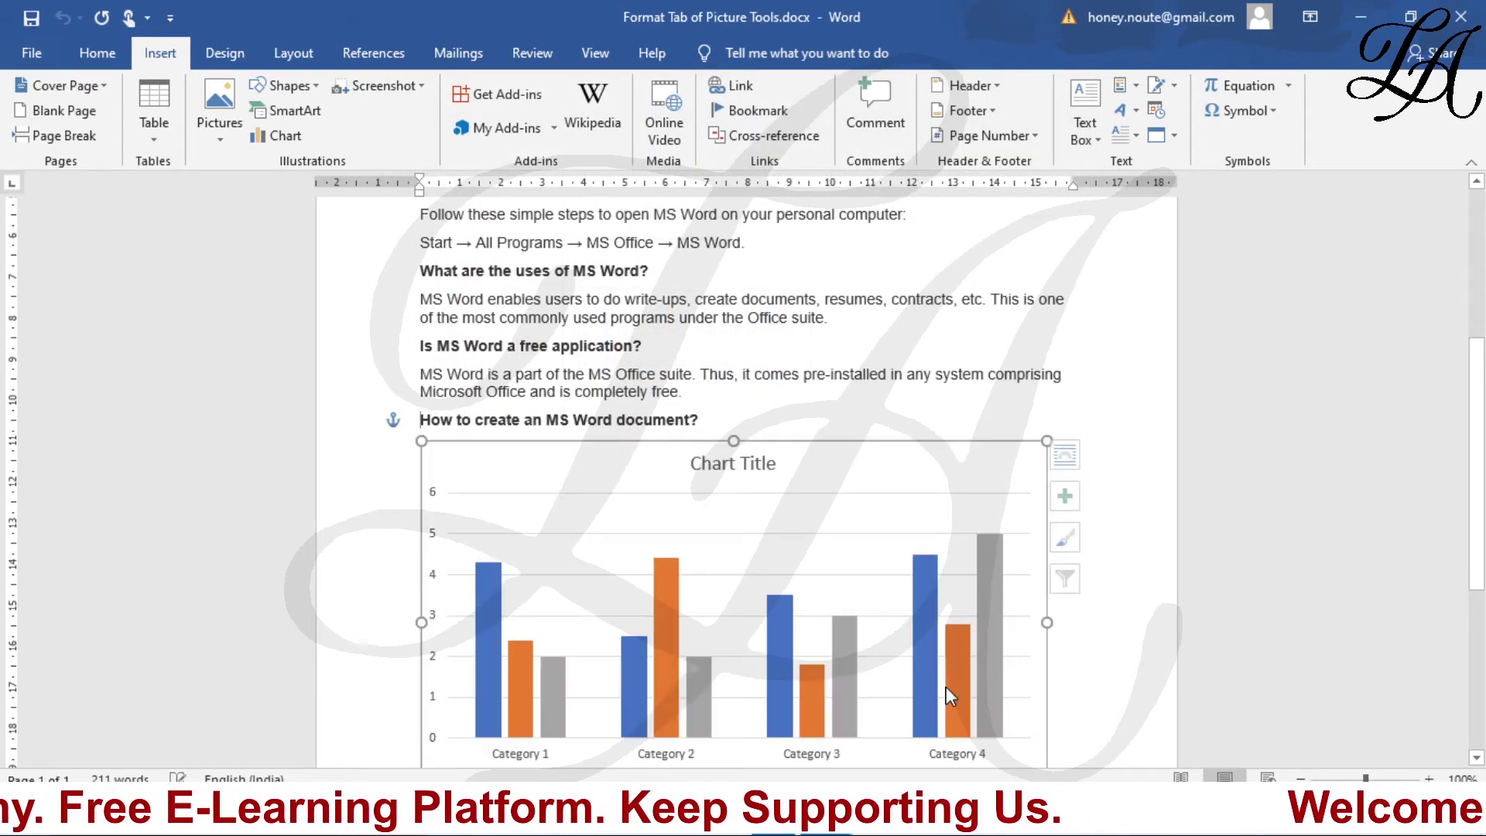
pyautogui.click(1073, 217)
# Shrink the chart's height and width and move it up beside the paragraphs
pyautogui.scroll(-3, 789, 368)
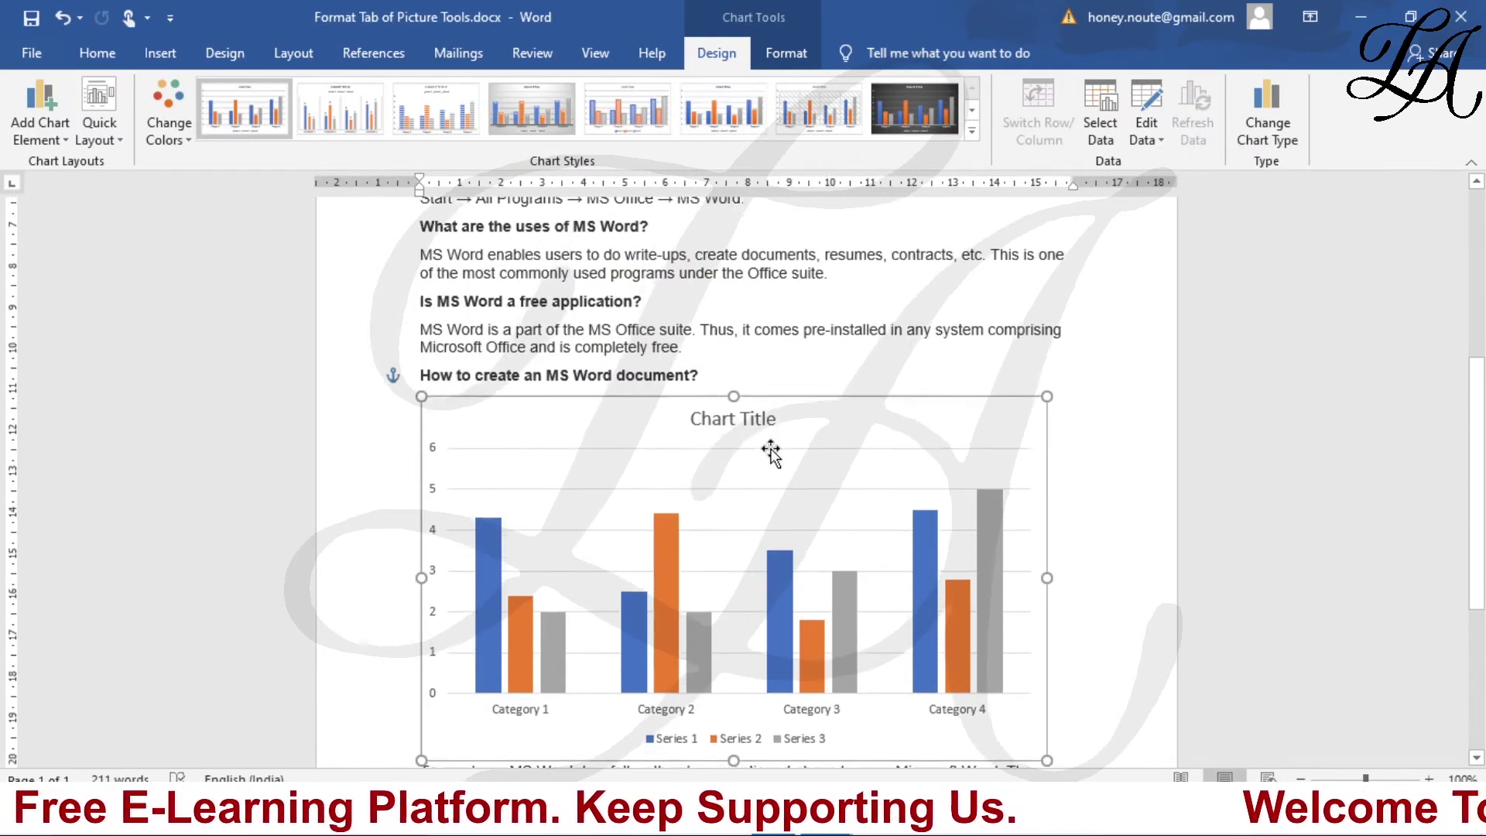
pyautogui.moveTo(733, 389); pyautogui.dragTo(733, 565)
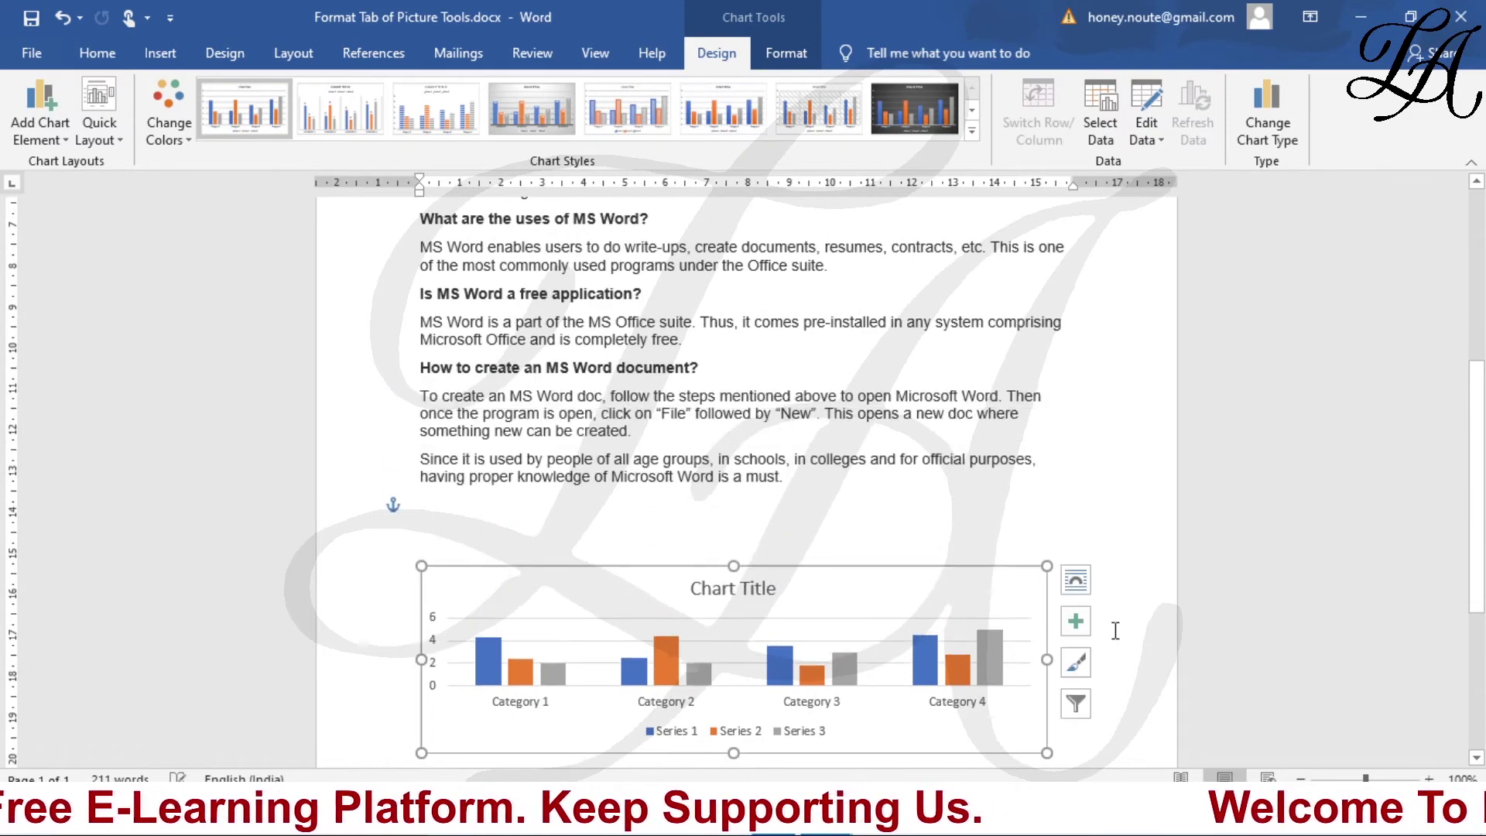
pyautogui.moveTo(1044, 661); pyautogui.dragTo(638, 659)
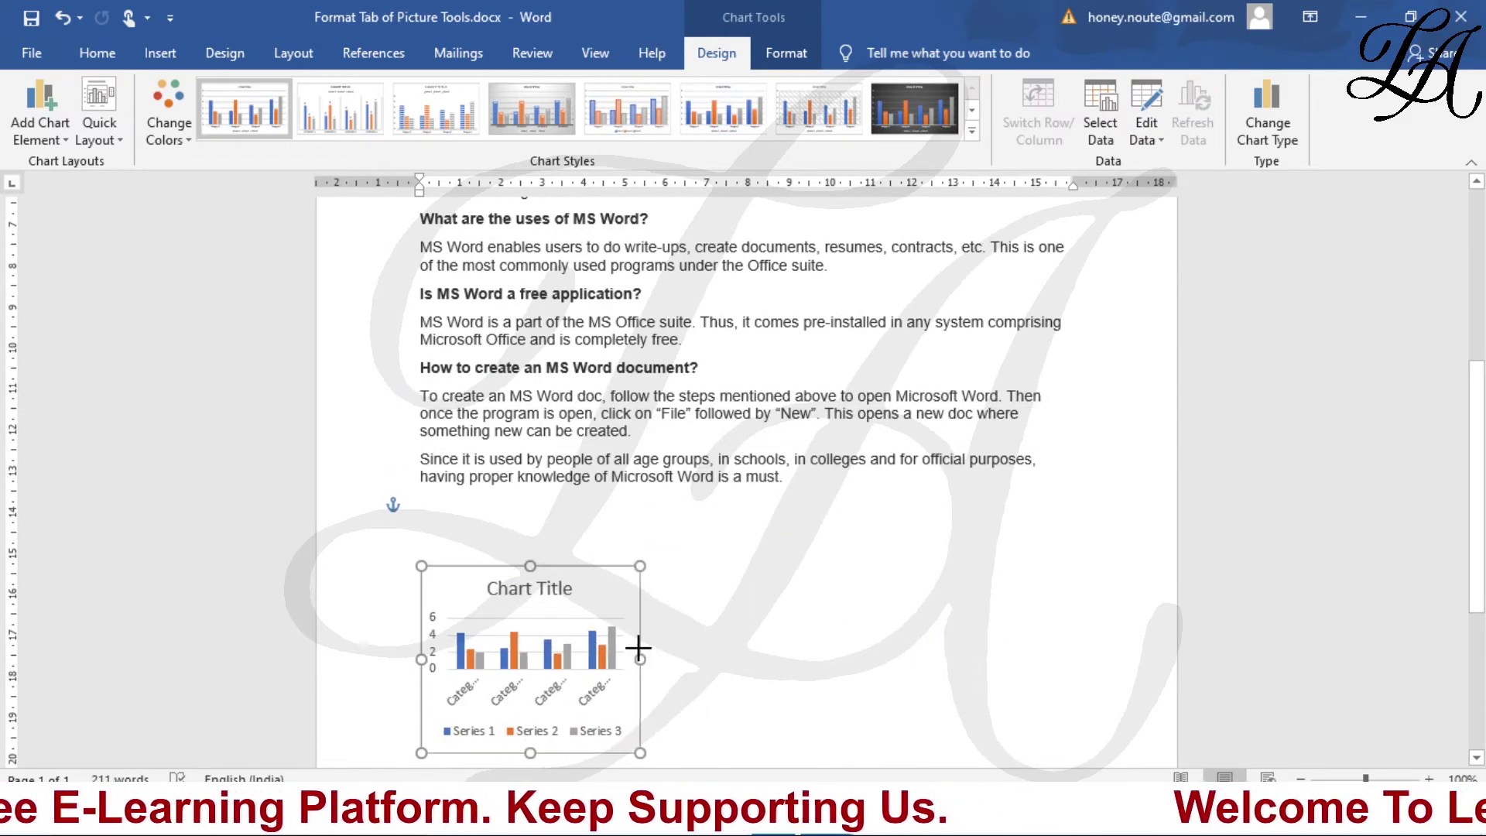
pyautogui.click(541, 590)
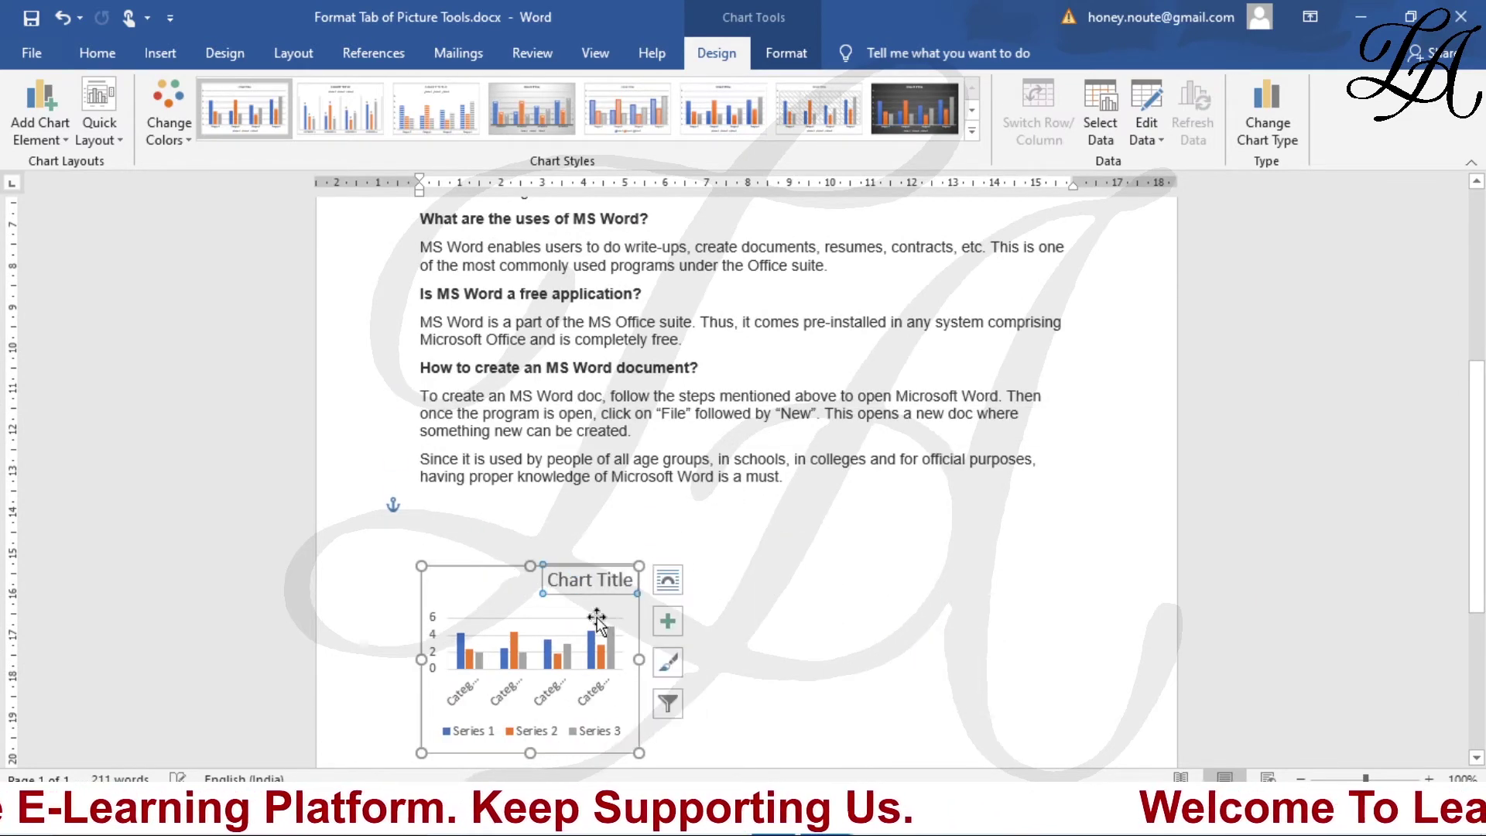
pyautogui.moveTo(485, 589)
pyautogui.mouseDown()
pyautogui.moveTo(791, 481)
pyautogui.moveTo(821, 300)
pyautogui.mouseUp()
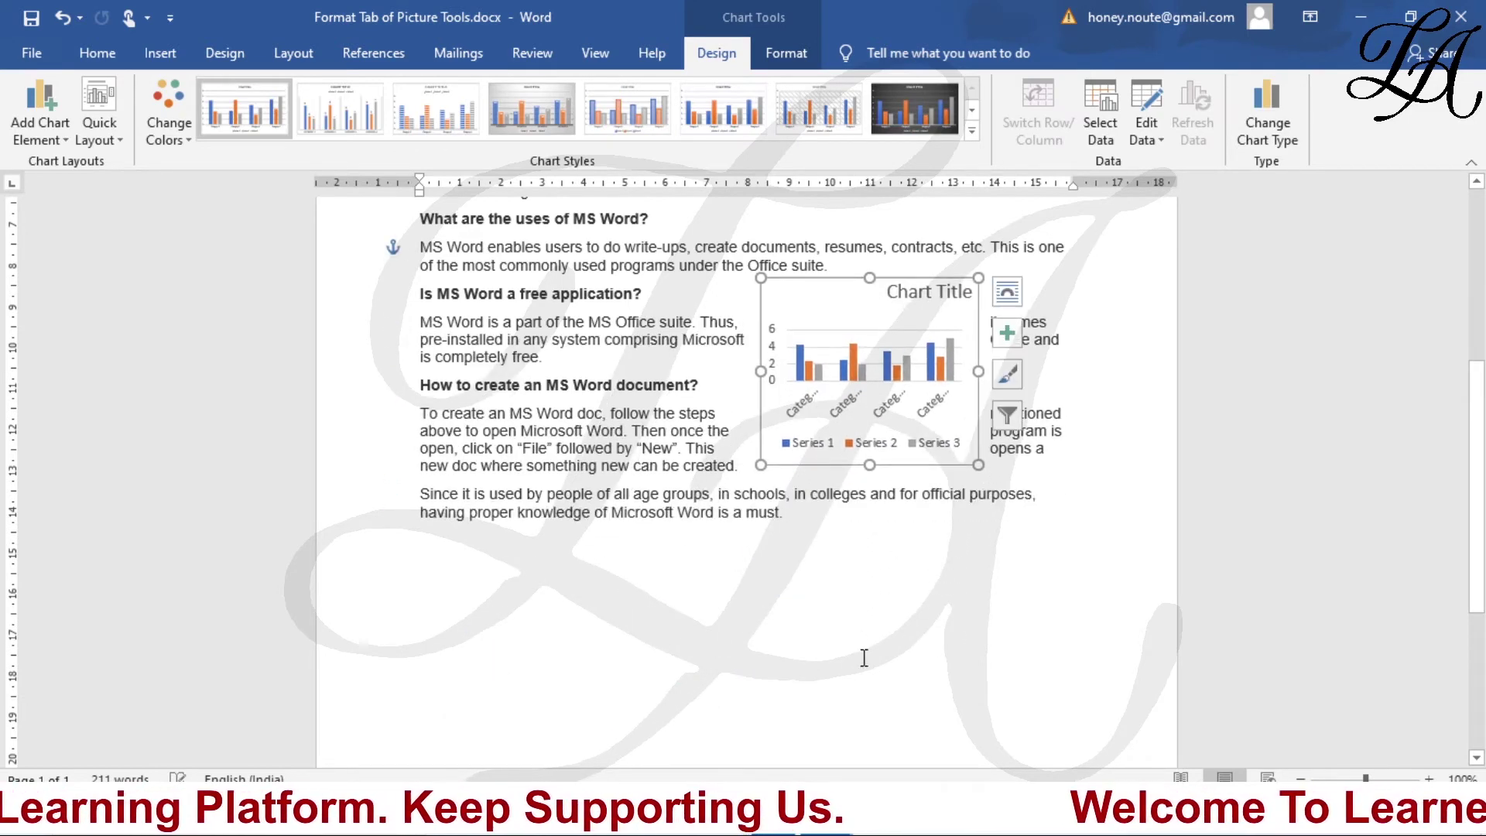
# Try left and centre alignment on the column chart, then align it to the right margin
pyautogui.click(786, 52)
pyautogui.click(1207, 86)
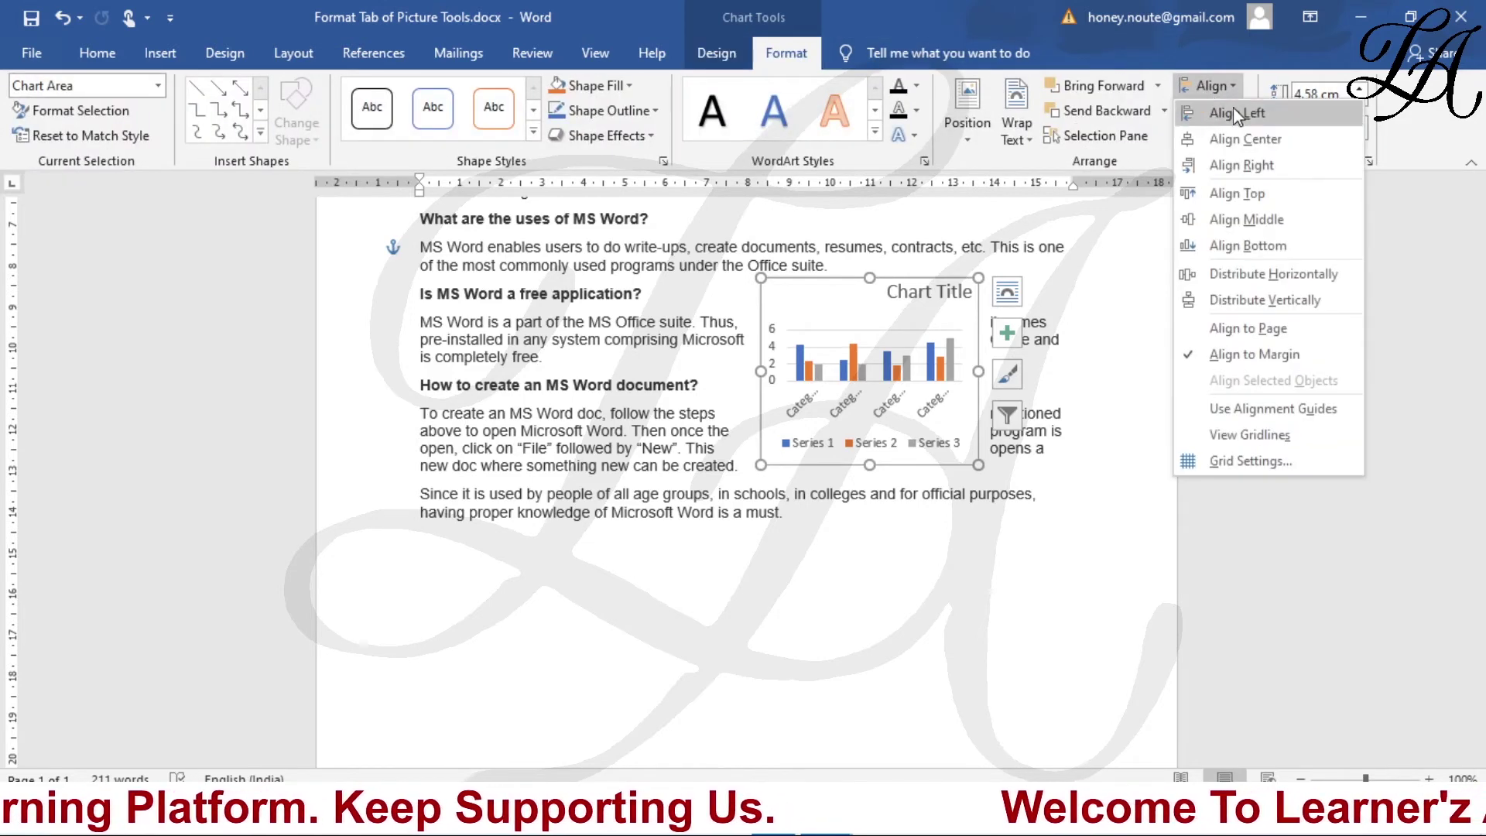
pyautogui.click(1238, 114)
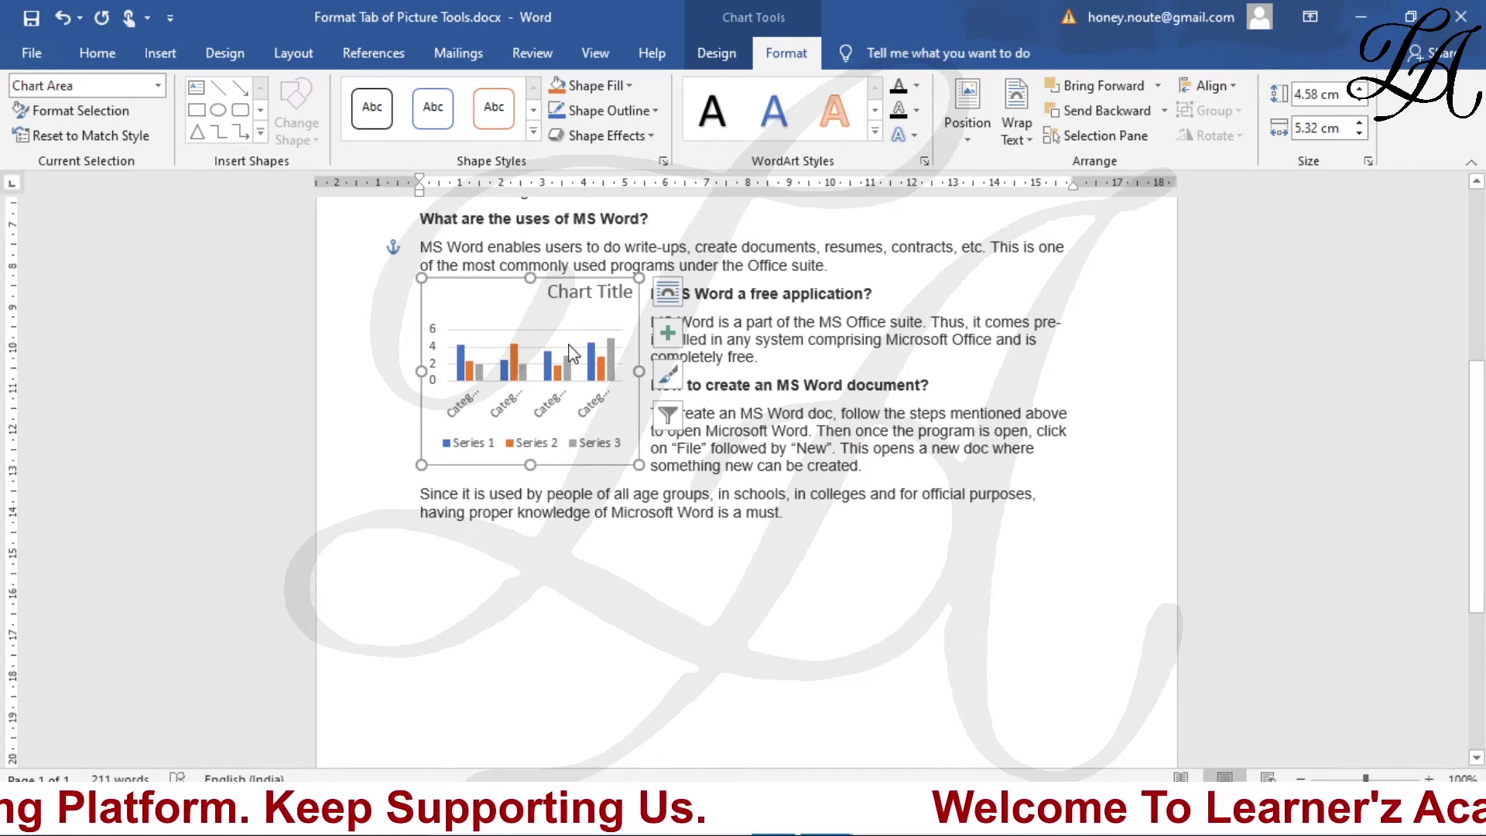
pyautogui.click(1208, 85)
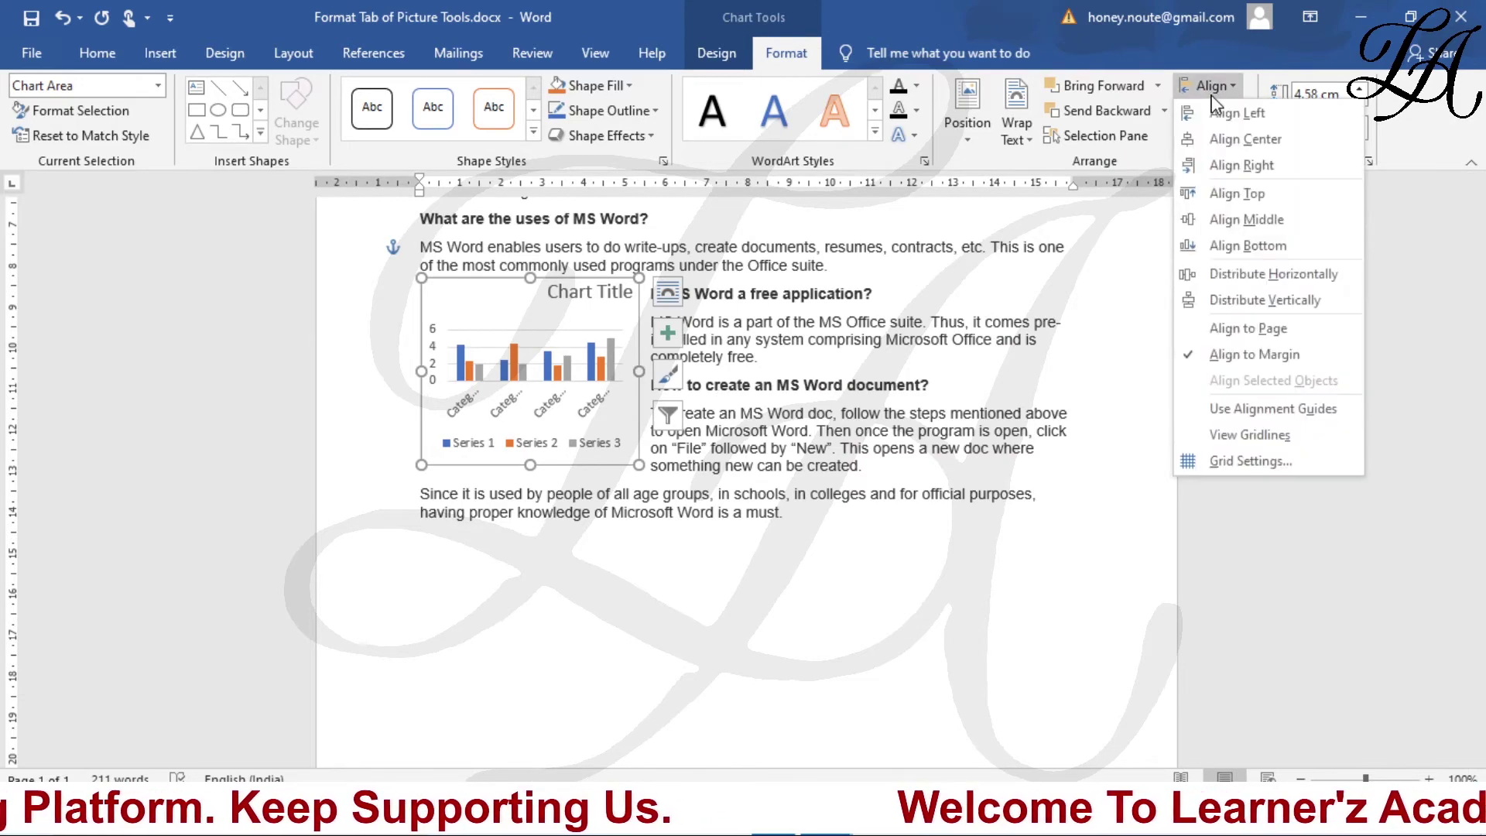
pyautogui.click(1242, 142)
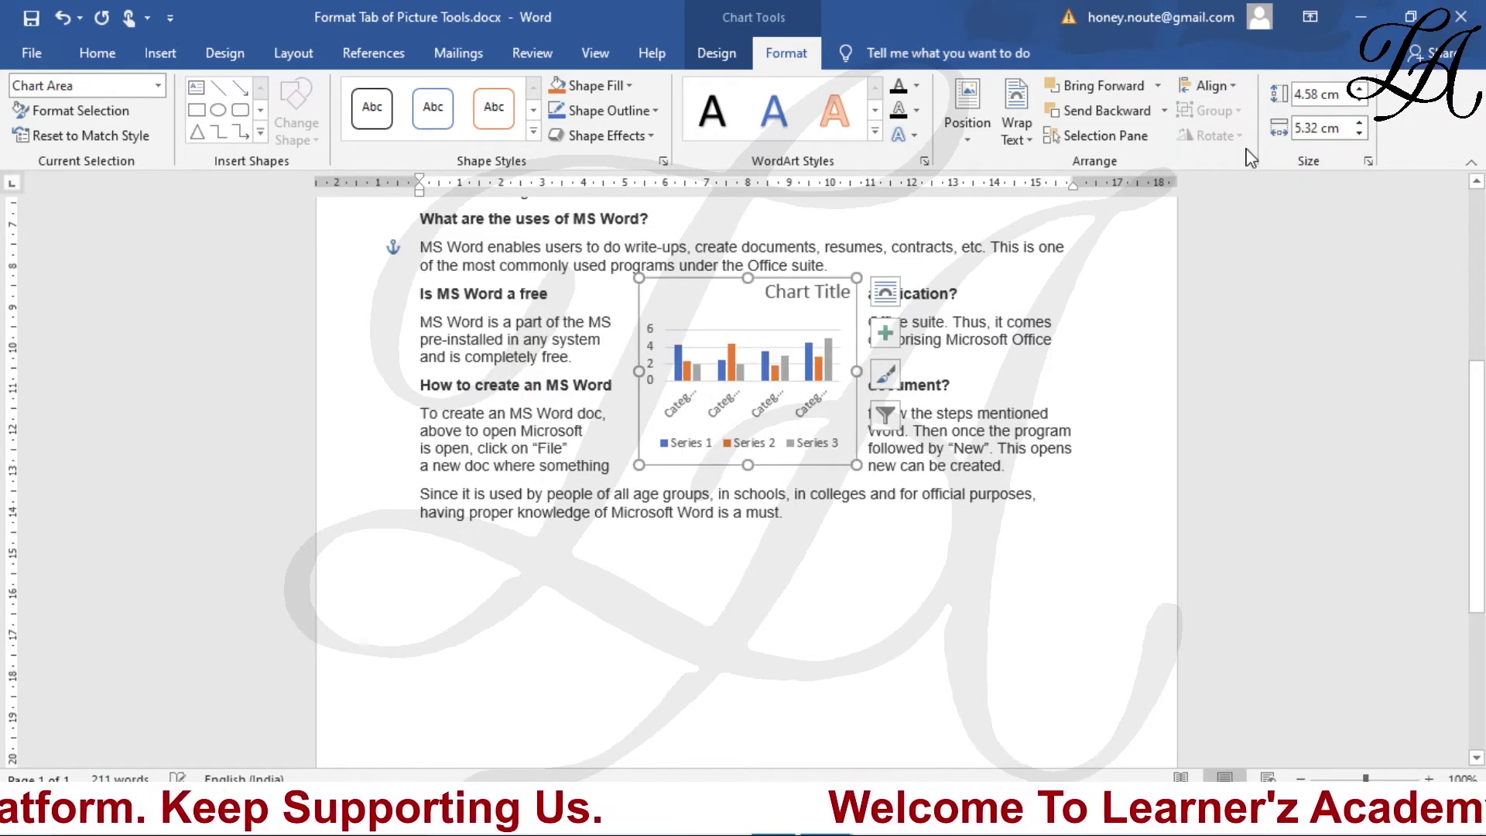
pyautogui.click(1211, 86)
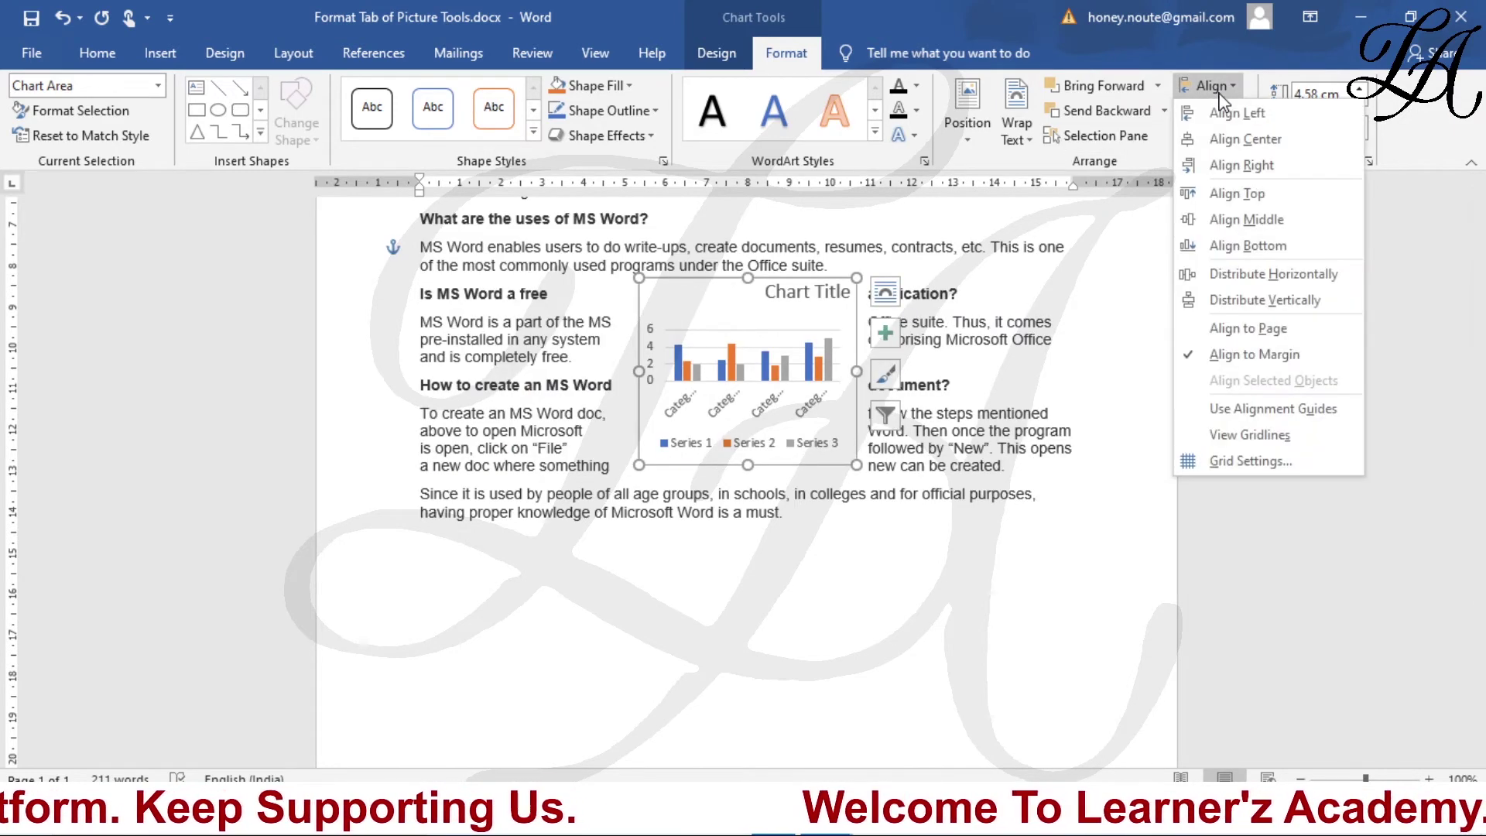
pyautogui.click(1271, 176)
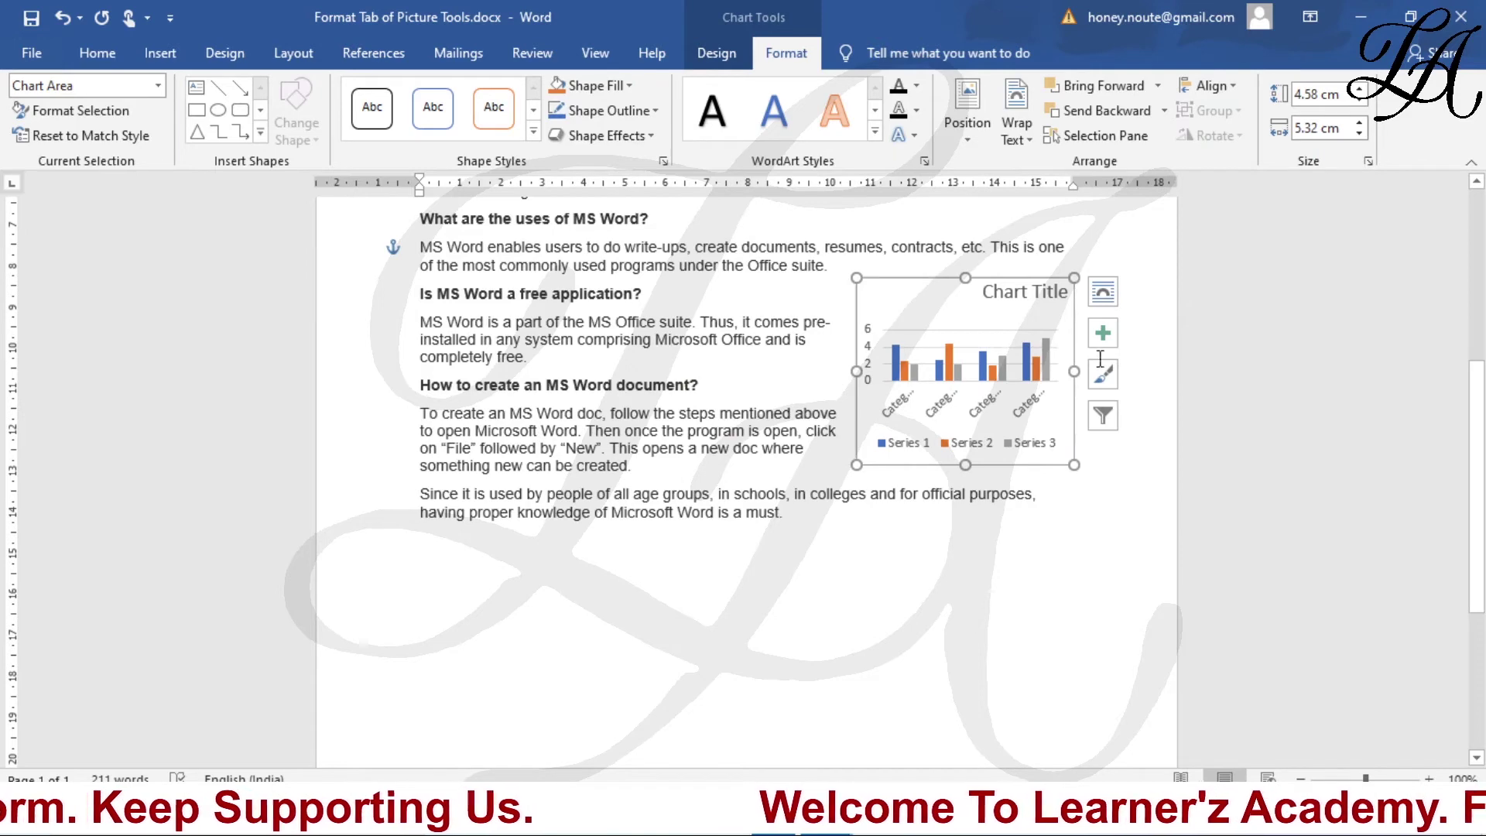
pyautogui.click(1209, 86)
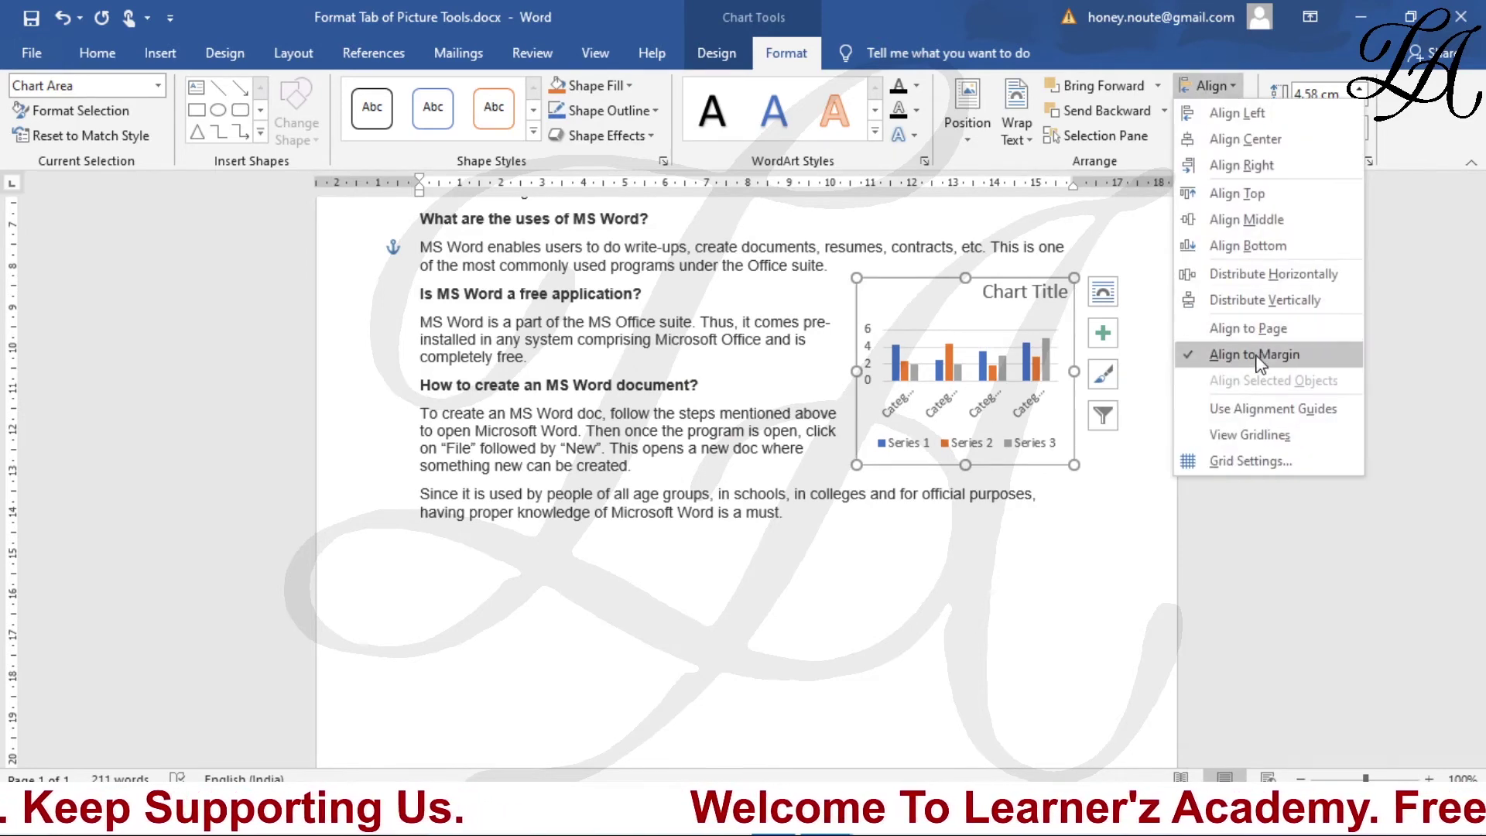
pyautogui.click(1233, 436)
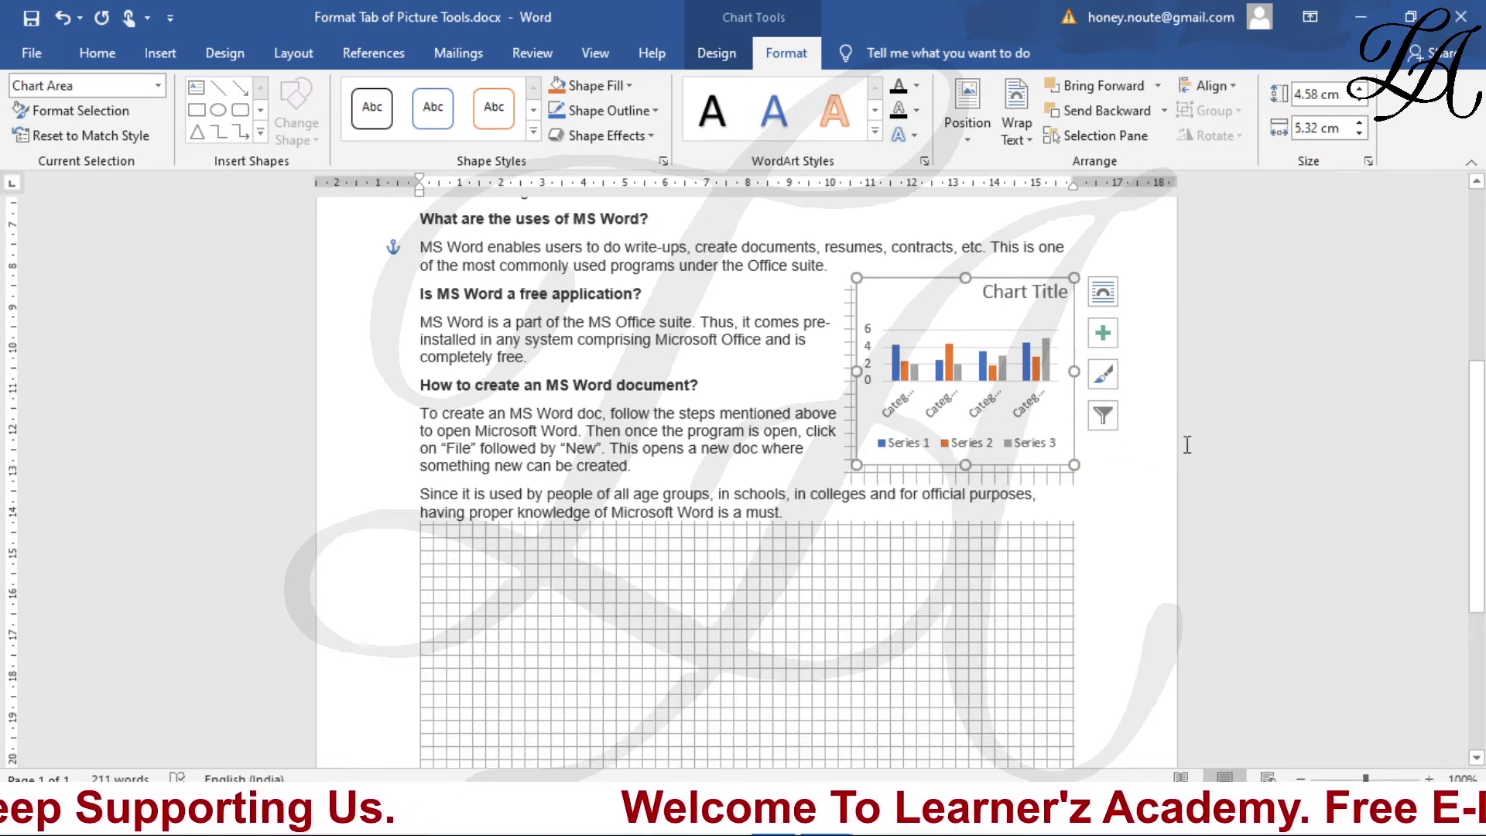
pyautogui.scroll(-2, 891, 579)
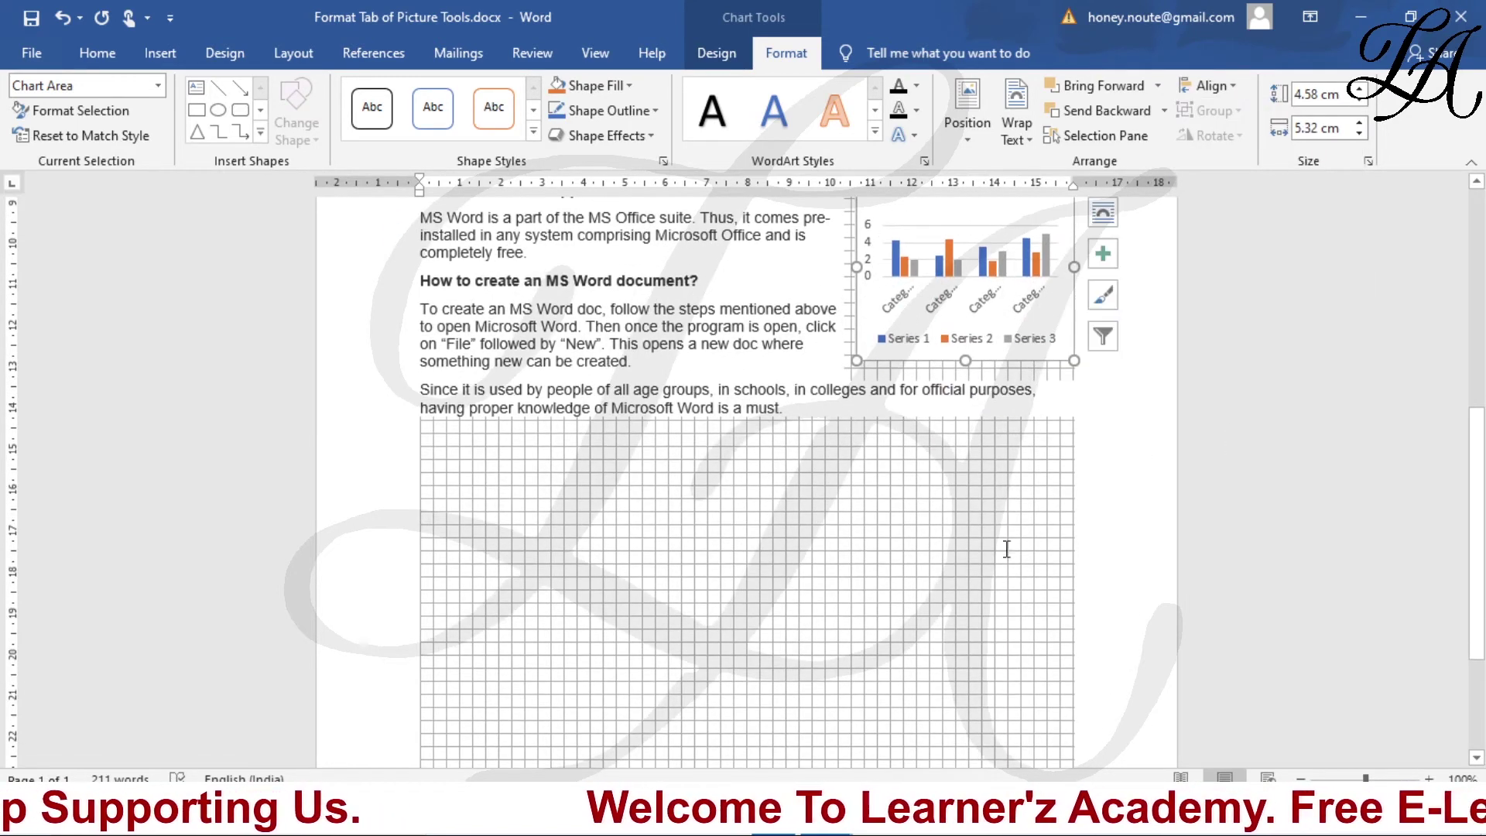
pyautogui.scroll(3, 879, 557)
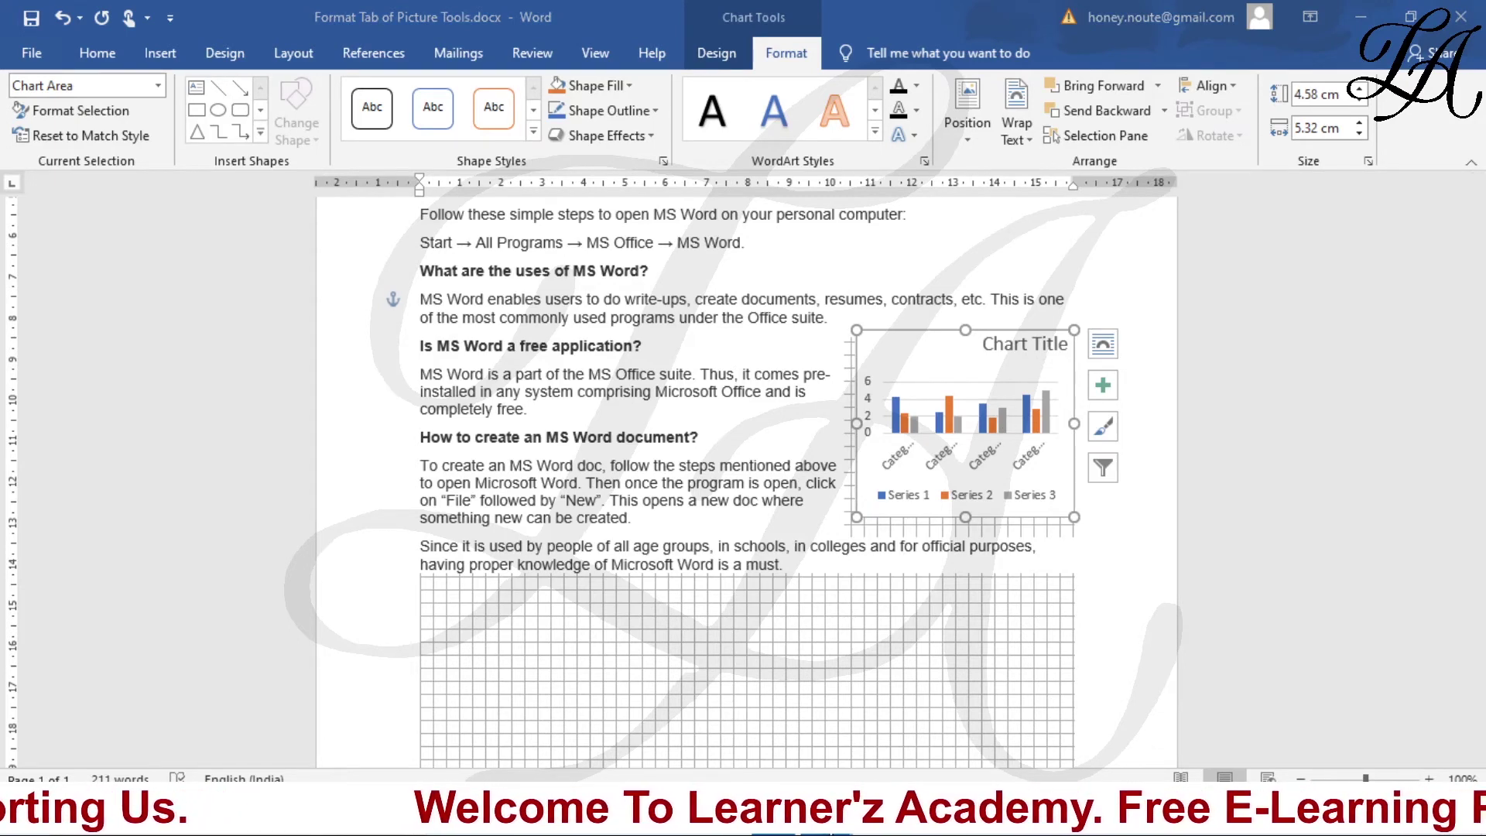
# In Document1, restore the deleted column chart and uncheck View Gridlines
pyautogui.click(716, 712)
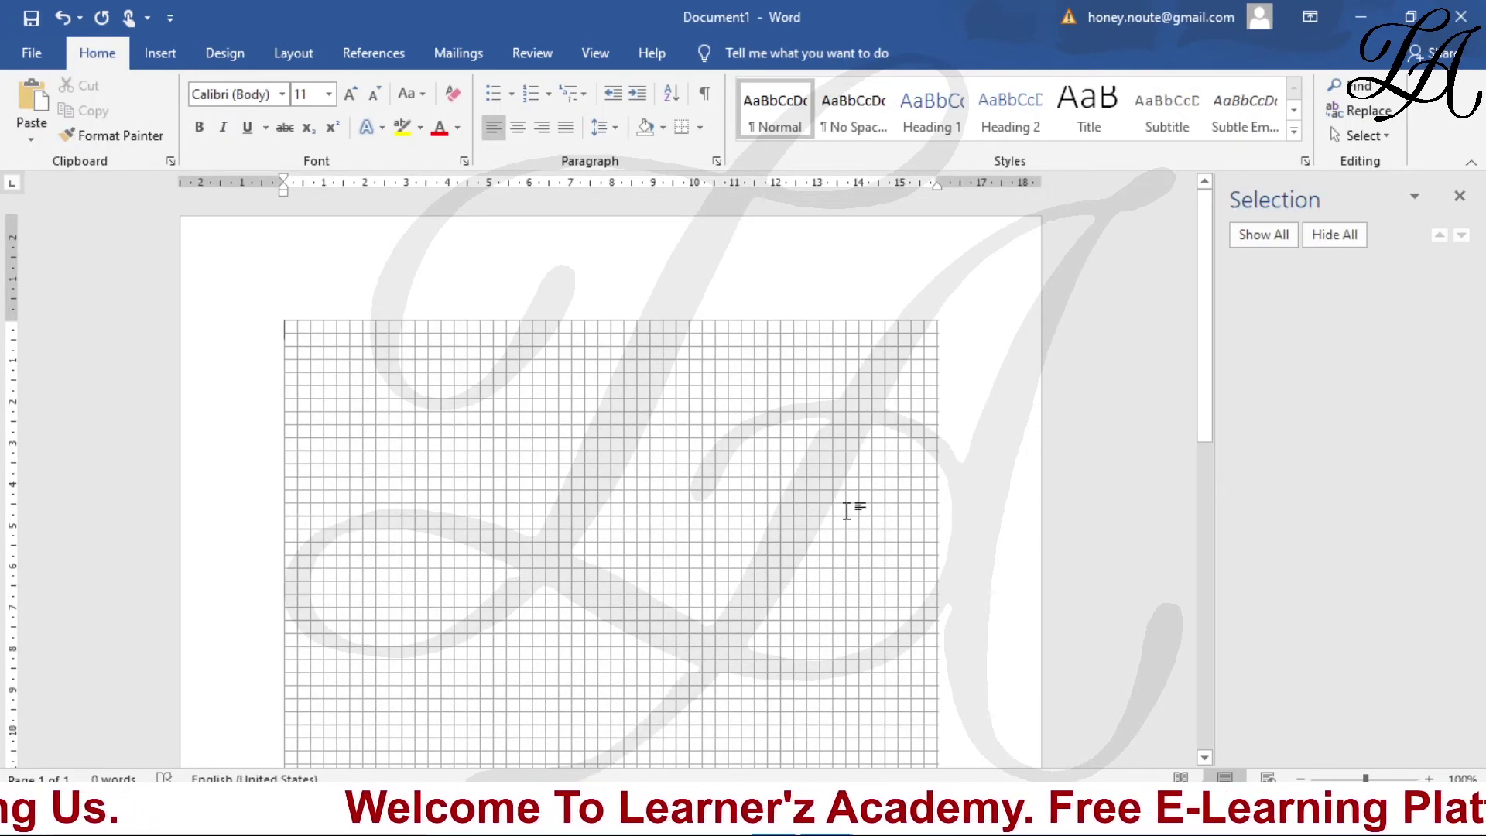
pyautogui.hotkey('ctrl', 'z')
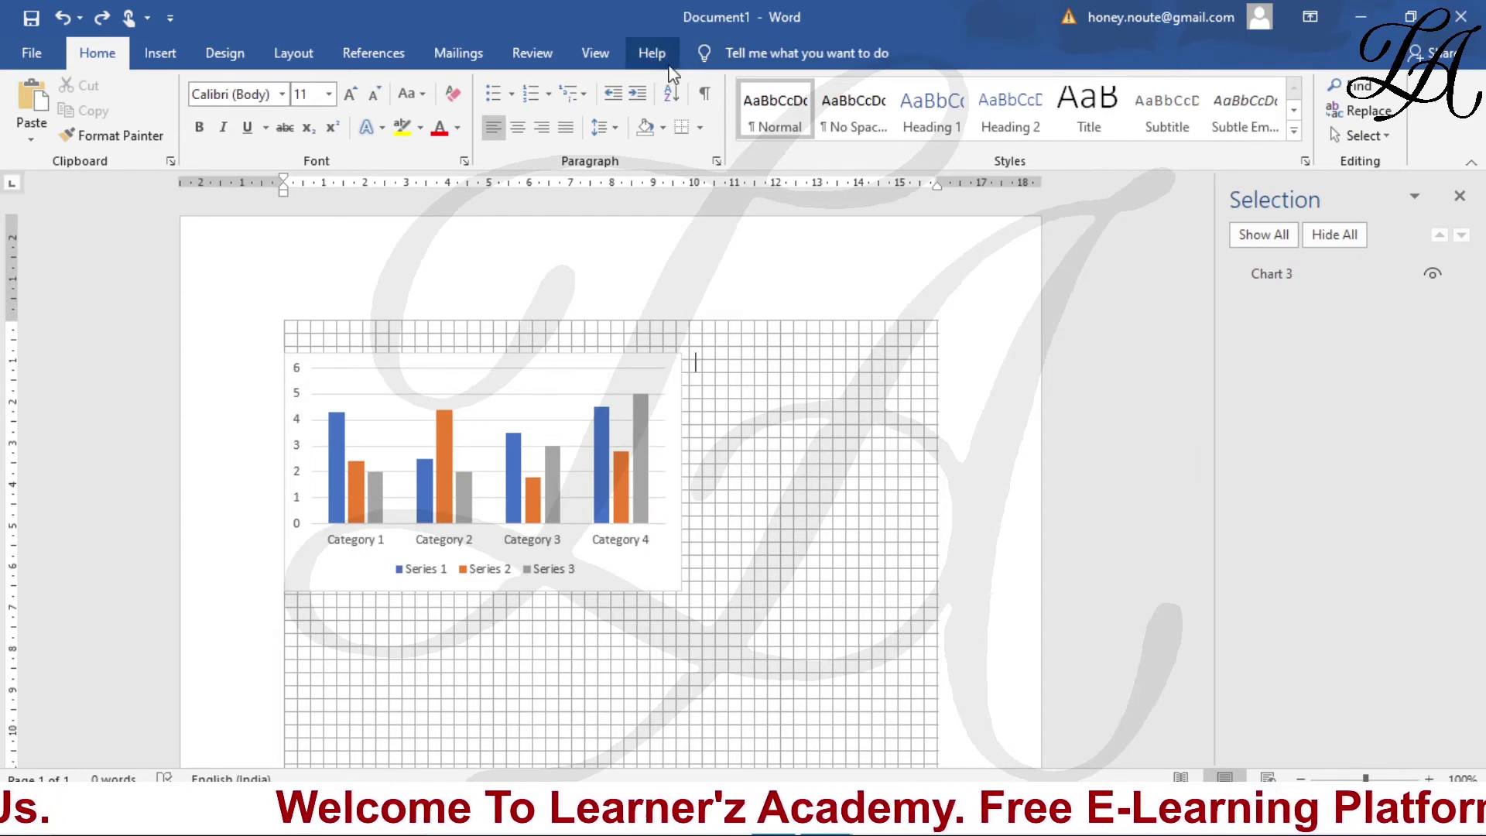
pyautogui.click(565, 404)
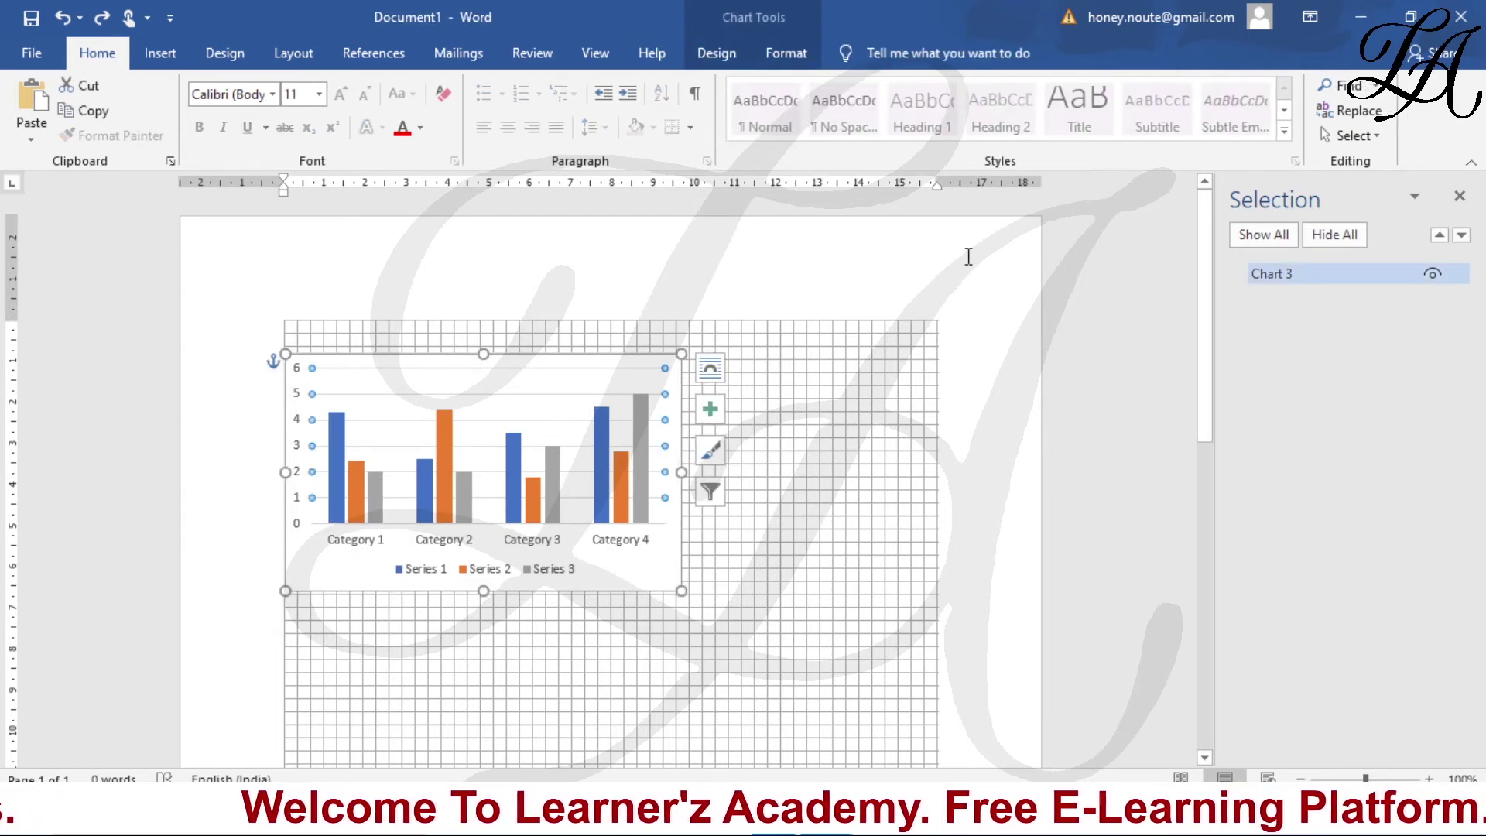
pyautogui.click(784, 55)
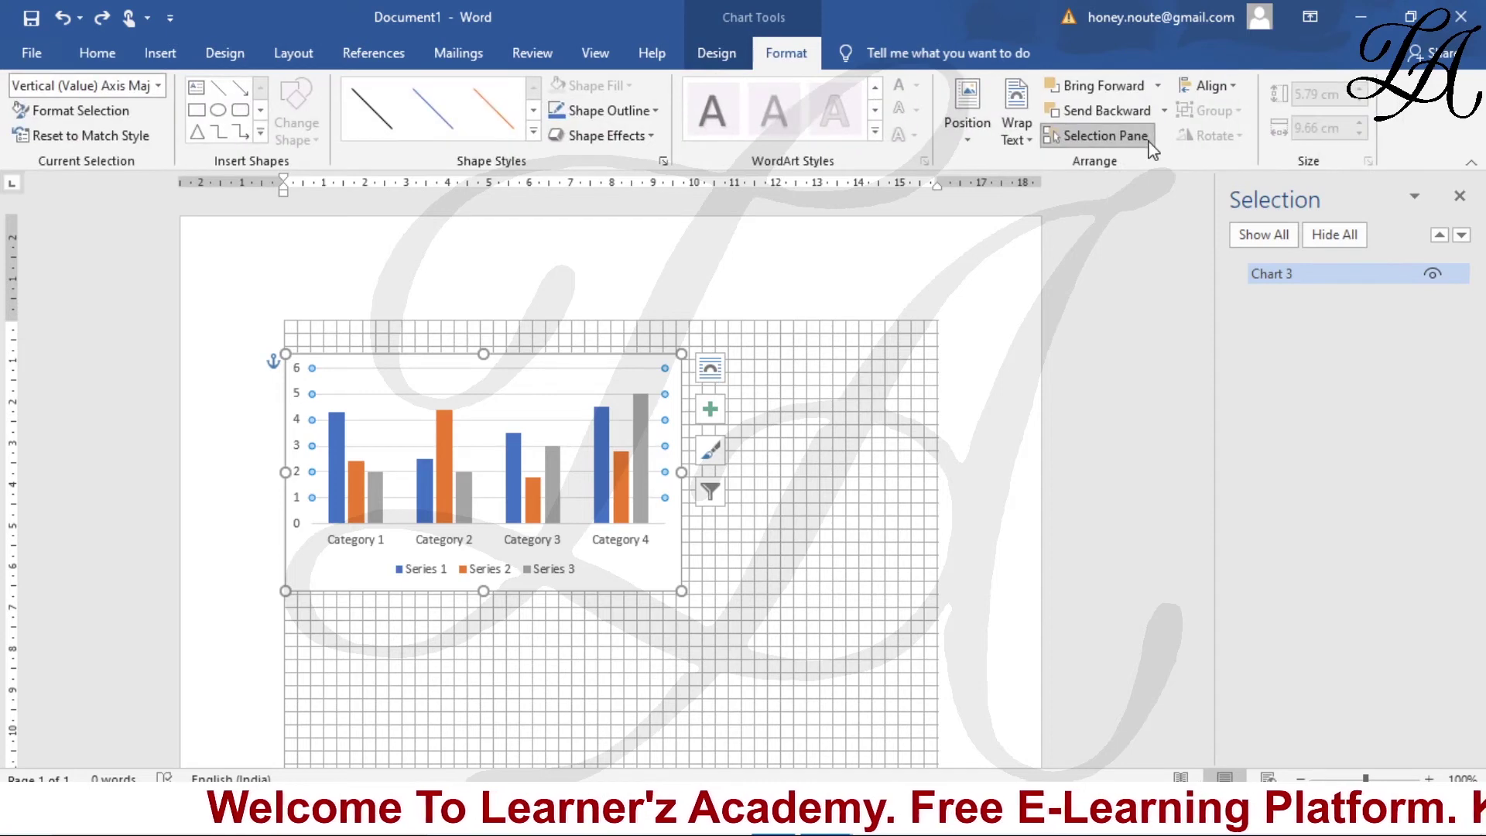
pyautogui.click(1209, 85)
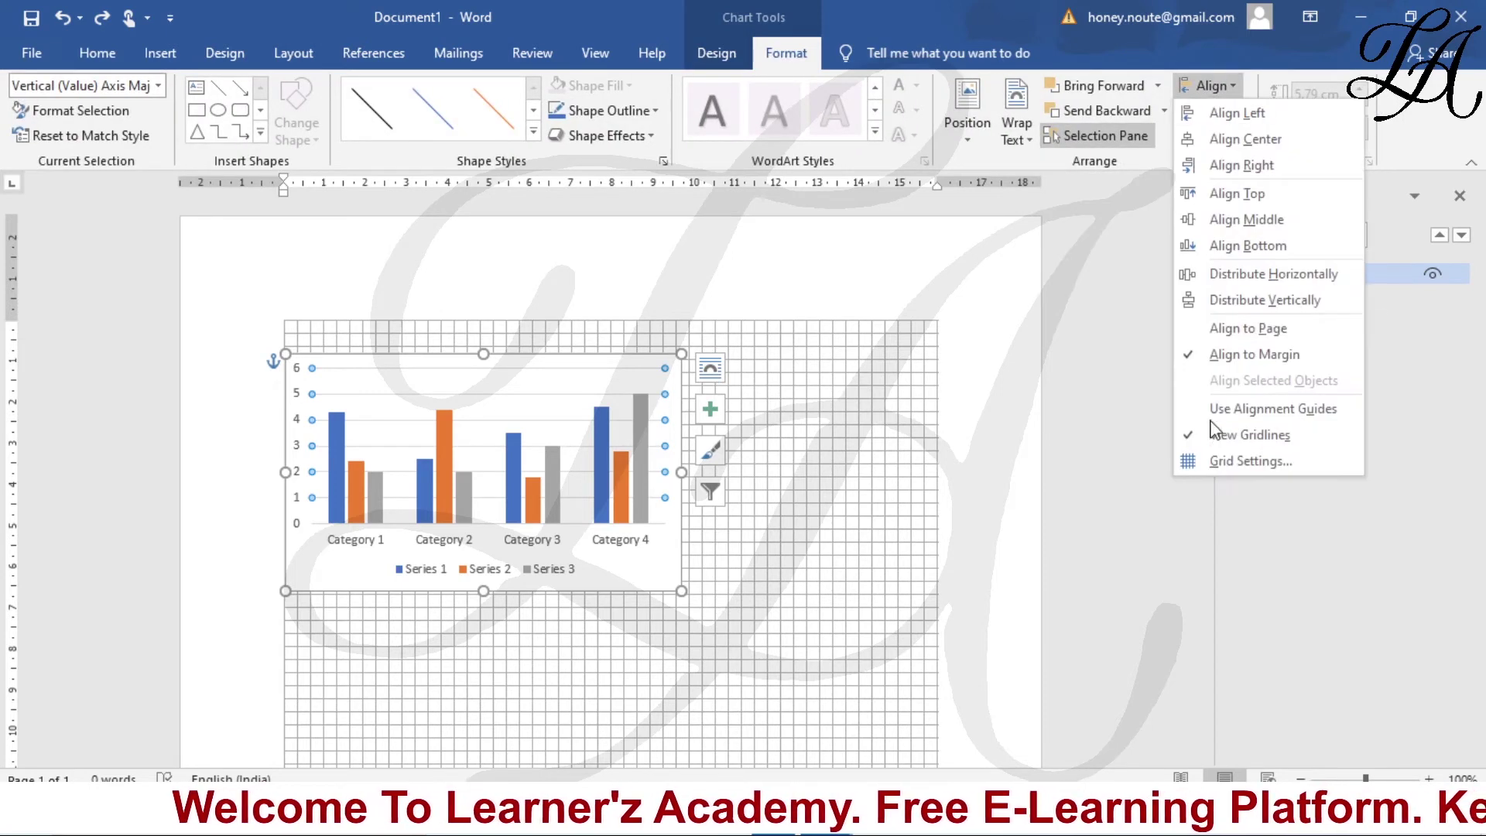
pyautogui.click(1232, 435)
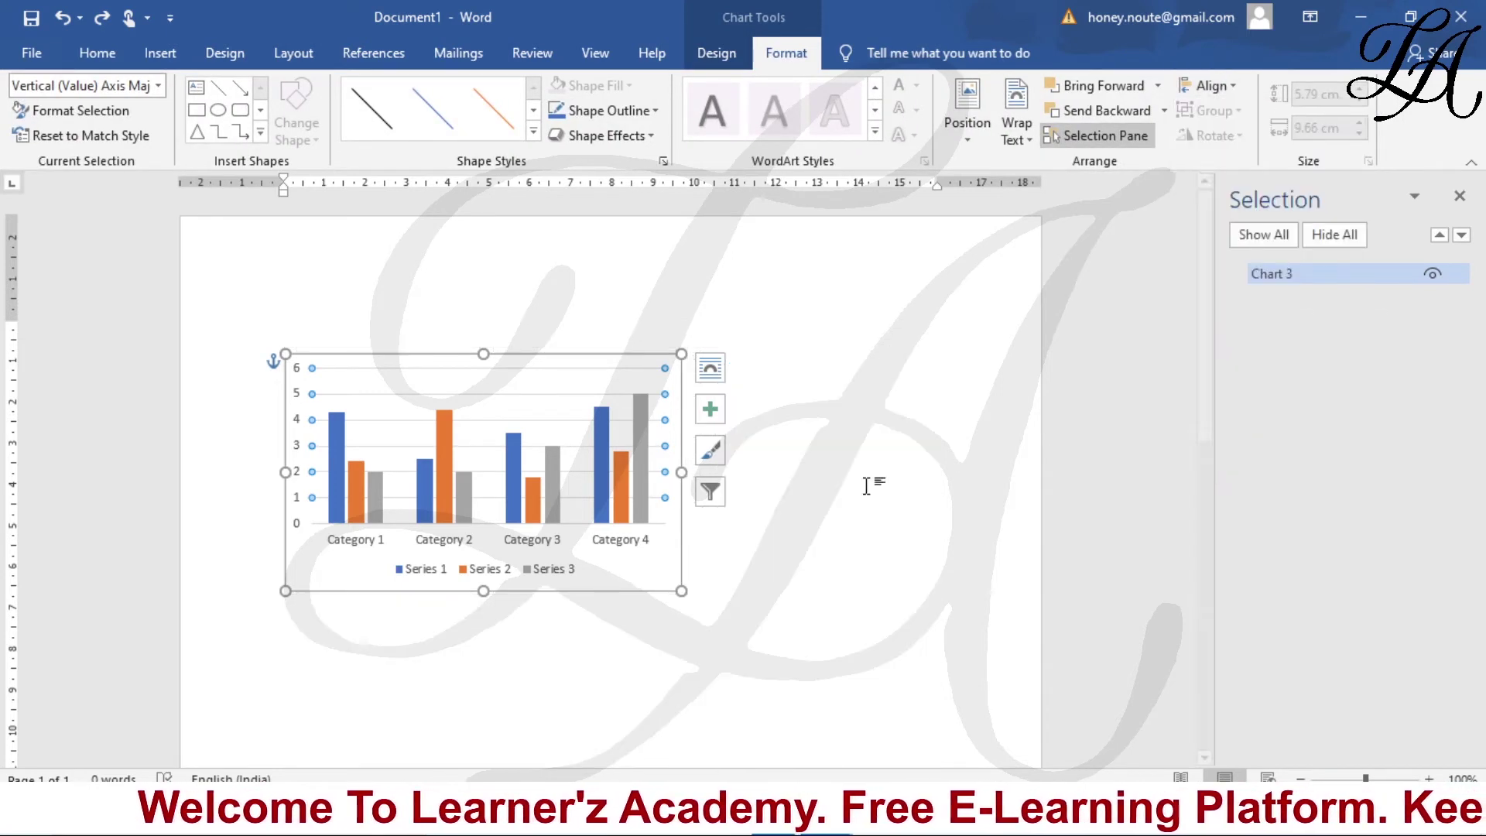
pyautogui.click(827, 486)
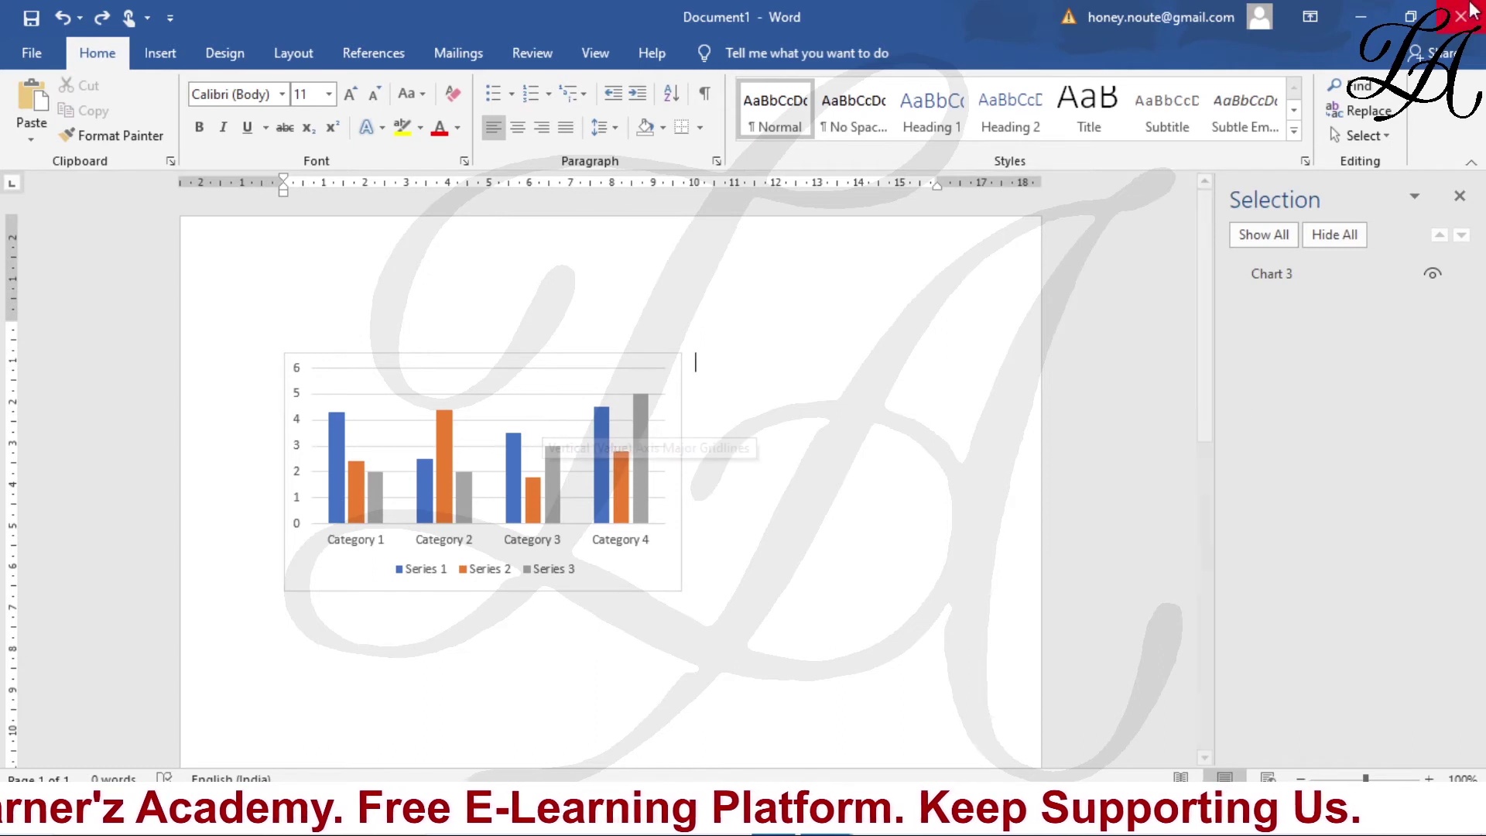
# Close the Selection pane on the right side of the window
pyautogui.click(1460, 197)
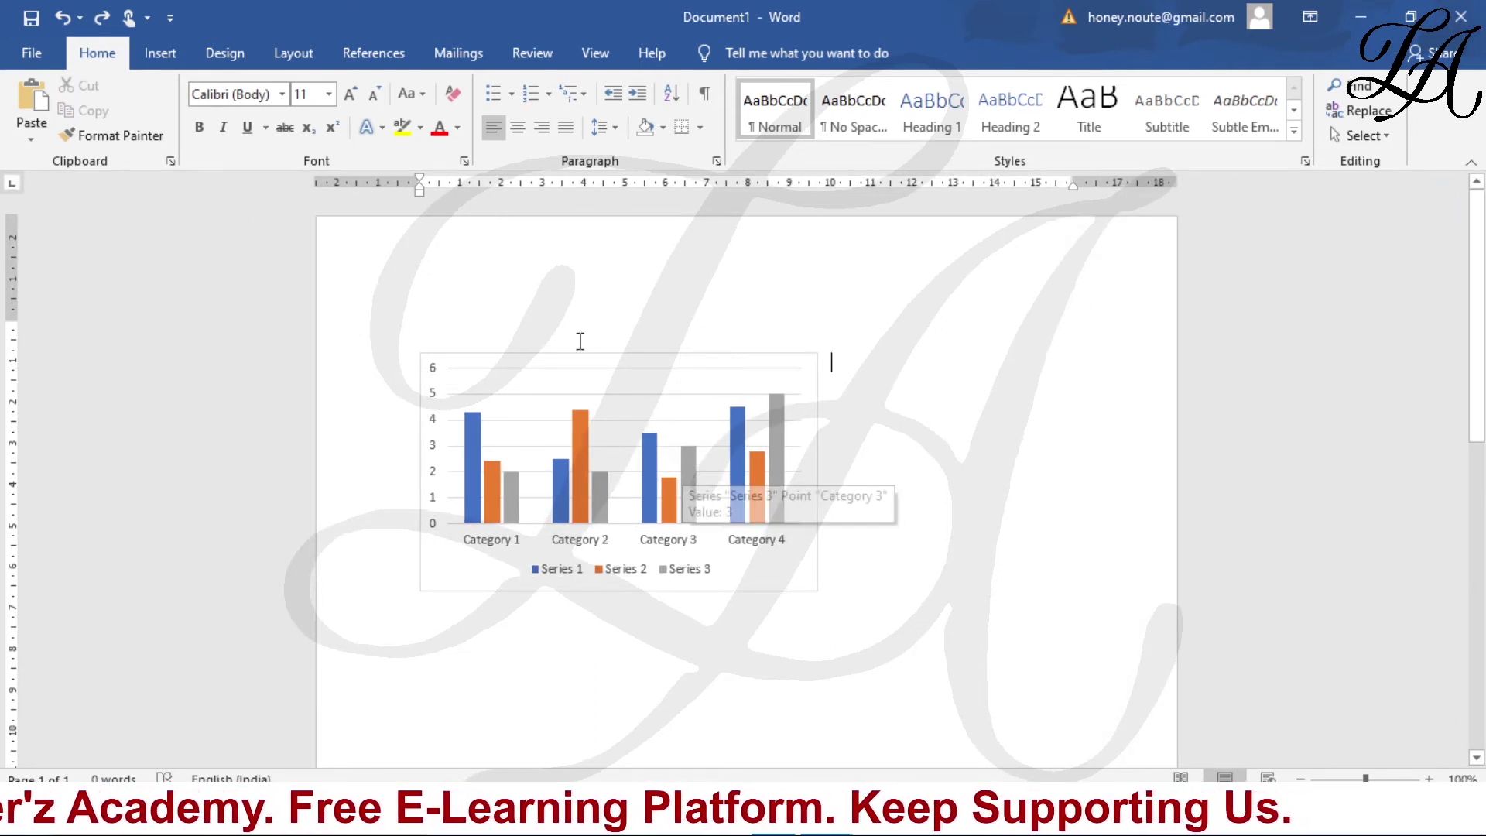
# Insert a Sales pie chart and close its data sheet
pyautogui.click(161, 56)
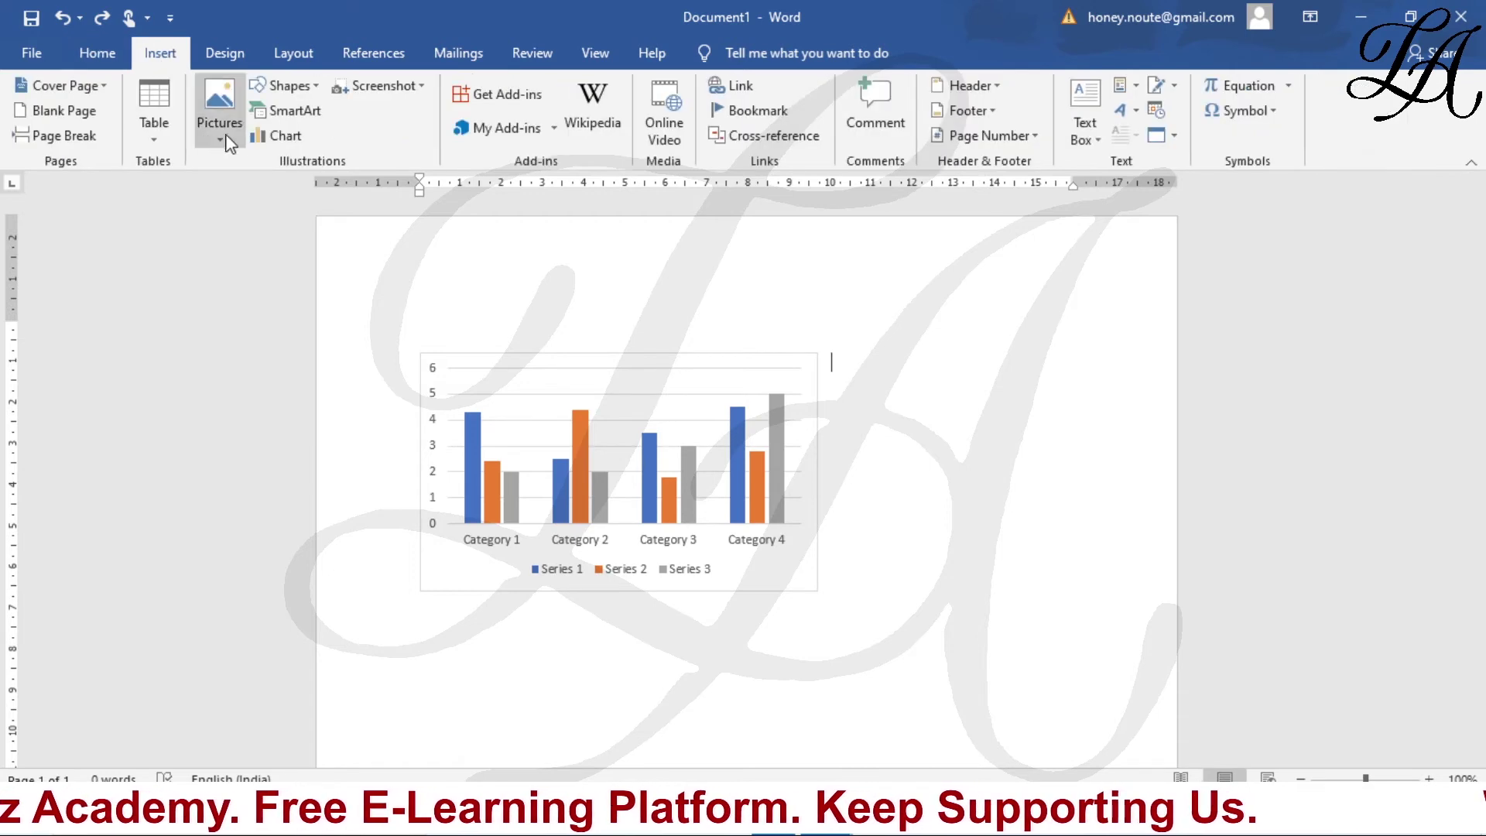
pyautogui.click(285, 137)
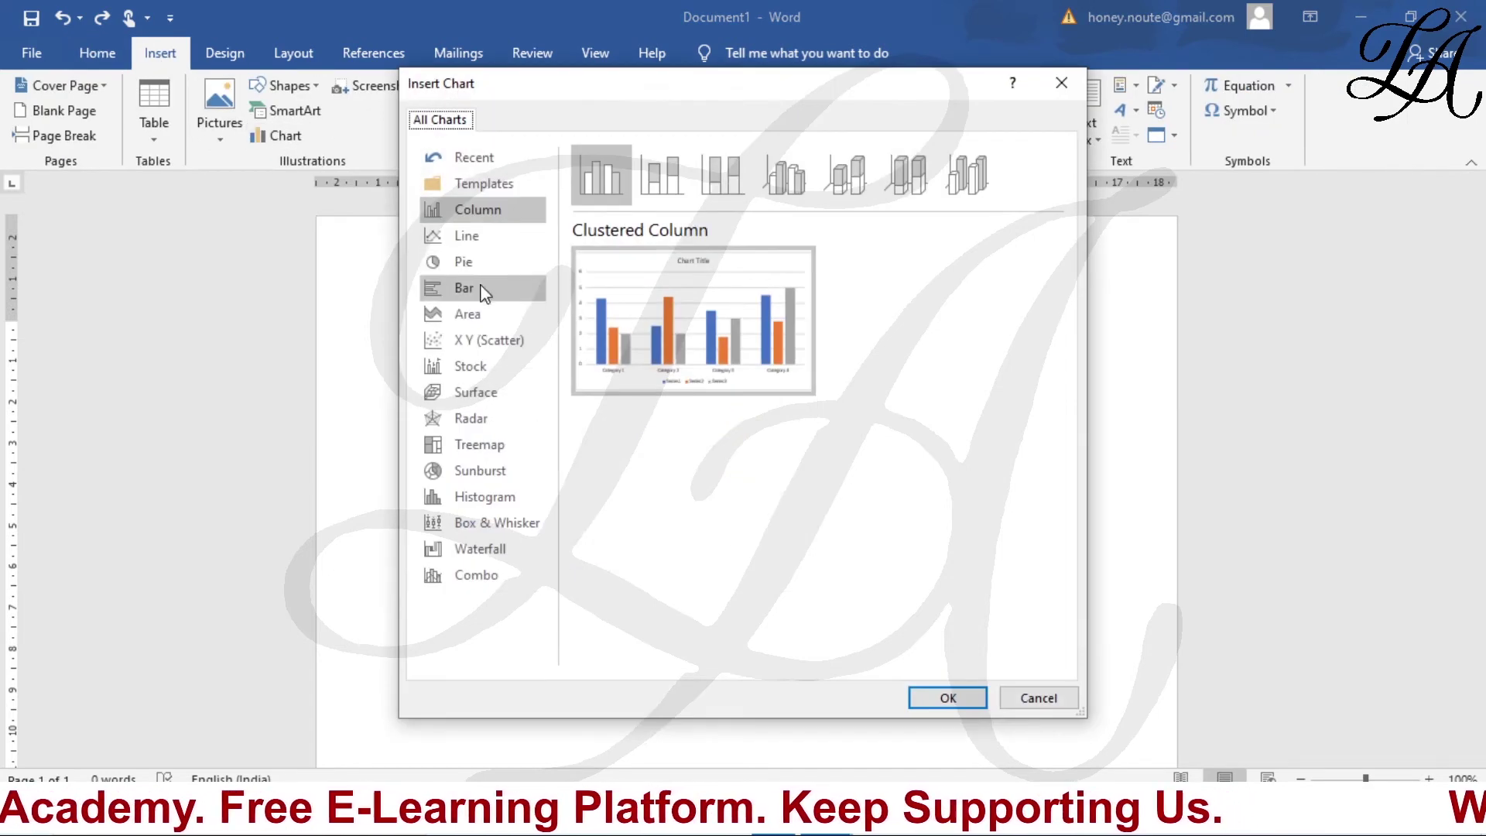
pyautogui.click(468, 263)
pyautogui.click(948, 698)
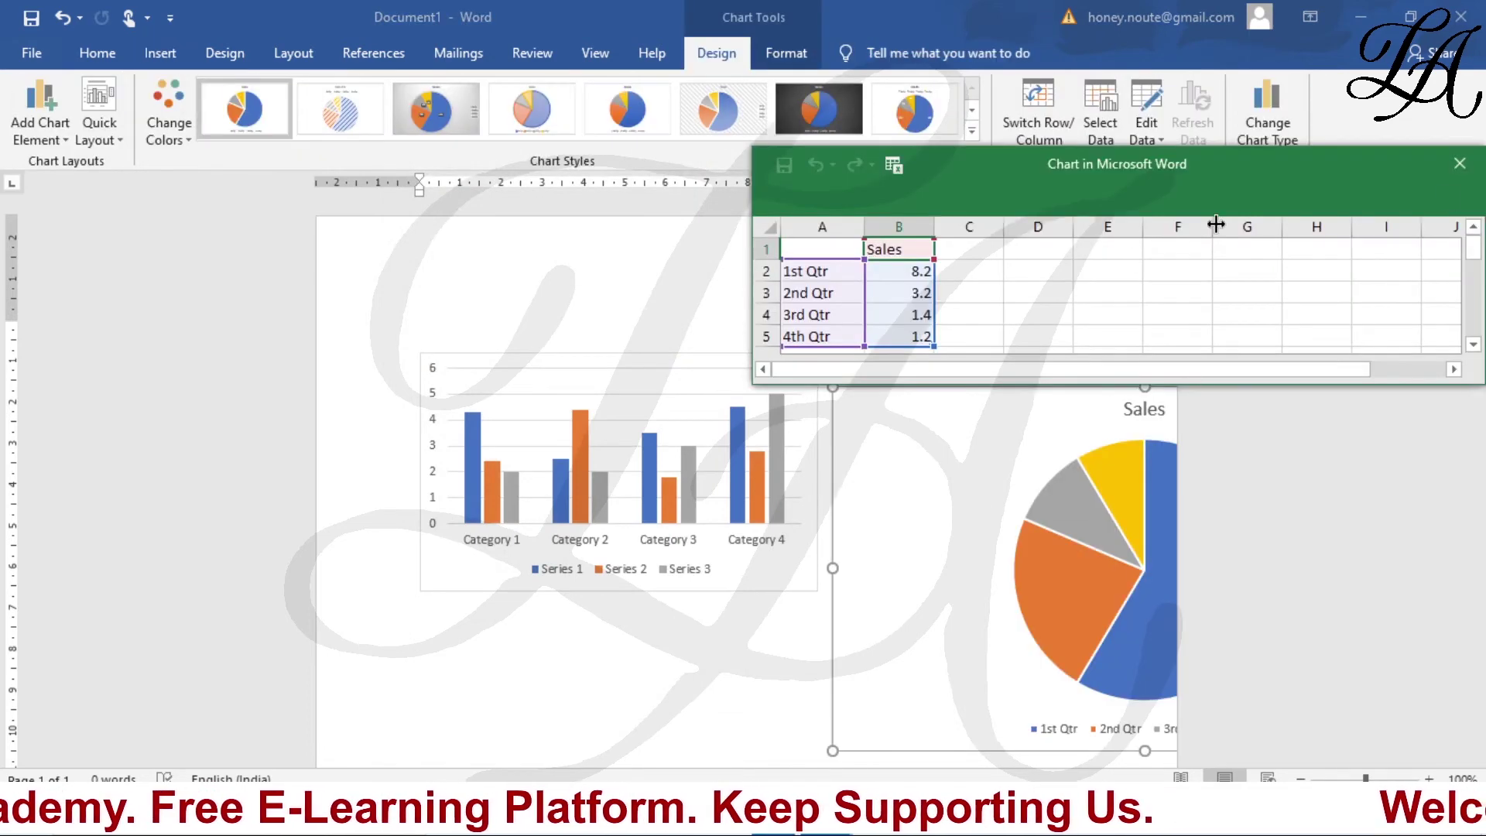
pyautogui.click(1455, 172)
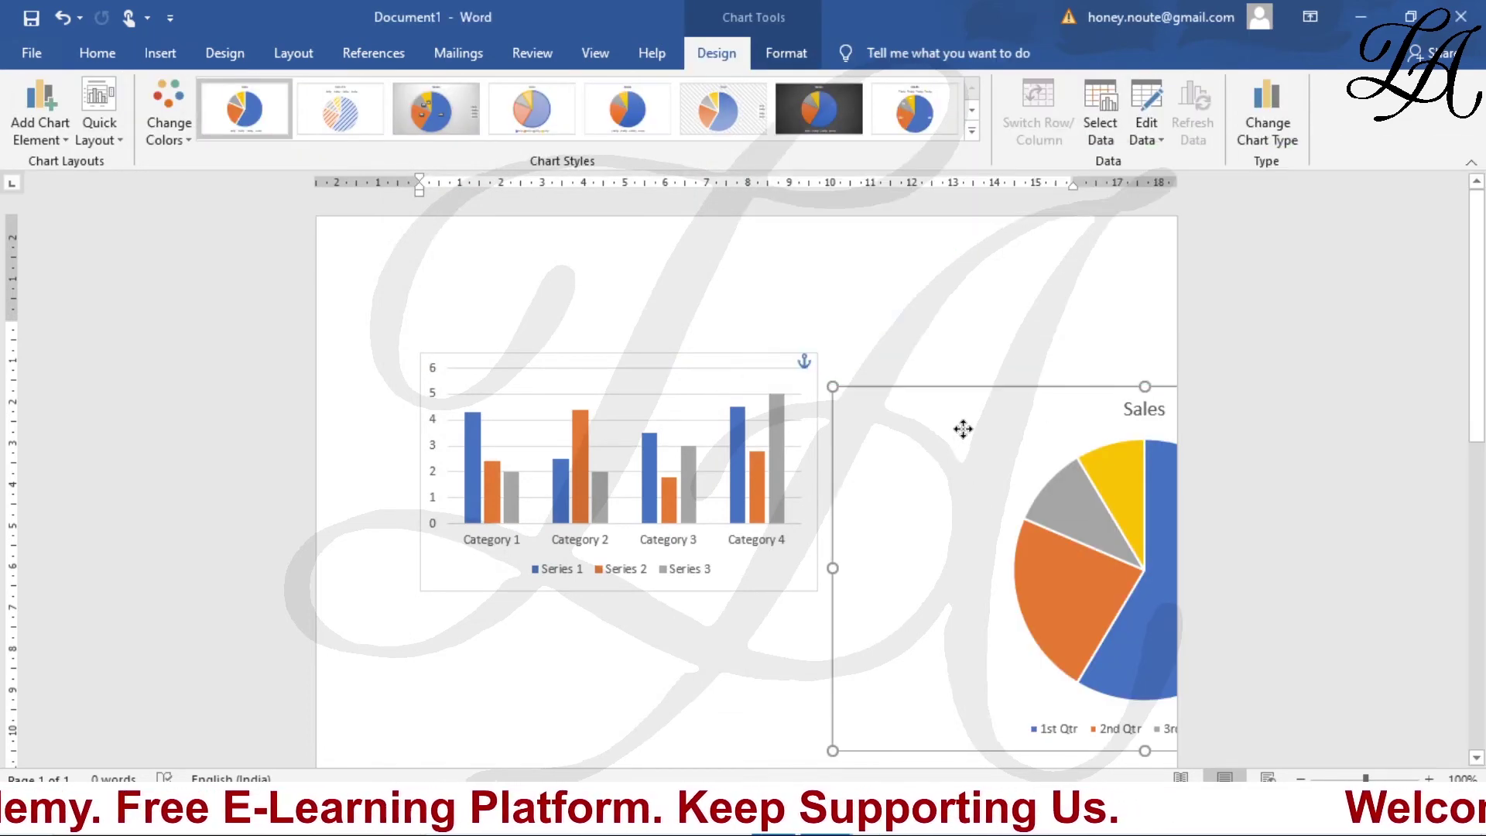
# Resize the pie chart to 6.5 cm high and 6.4 cm wide
pyautogui.click(786, 52)
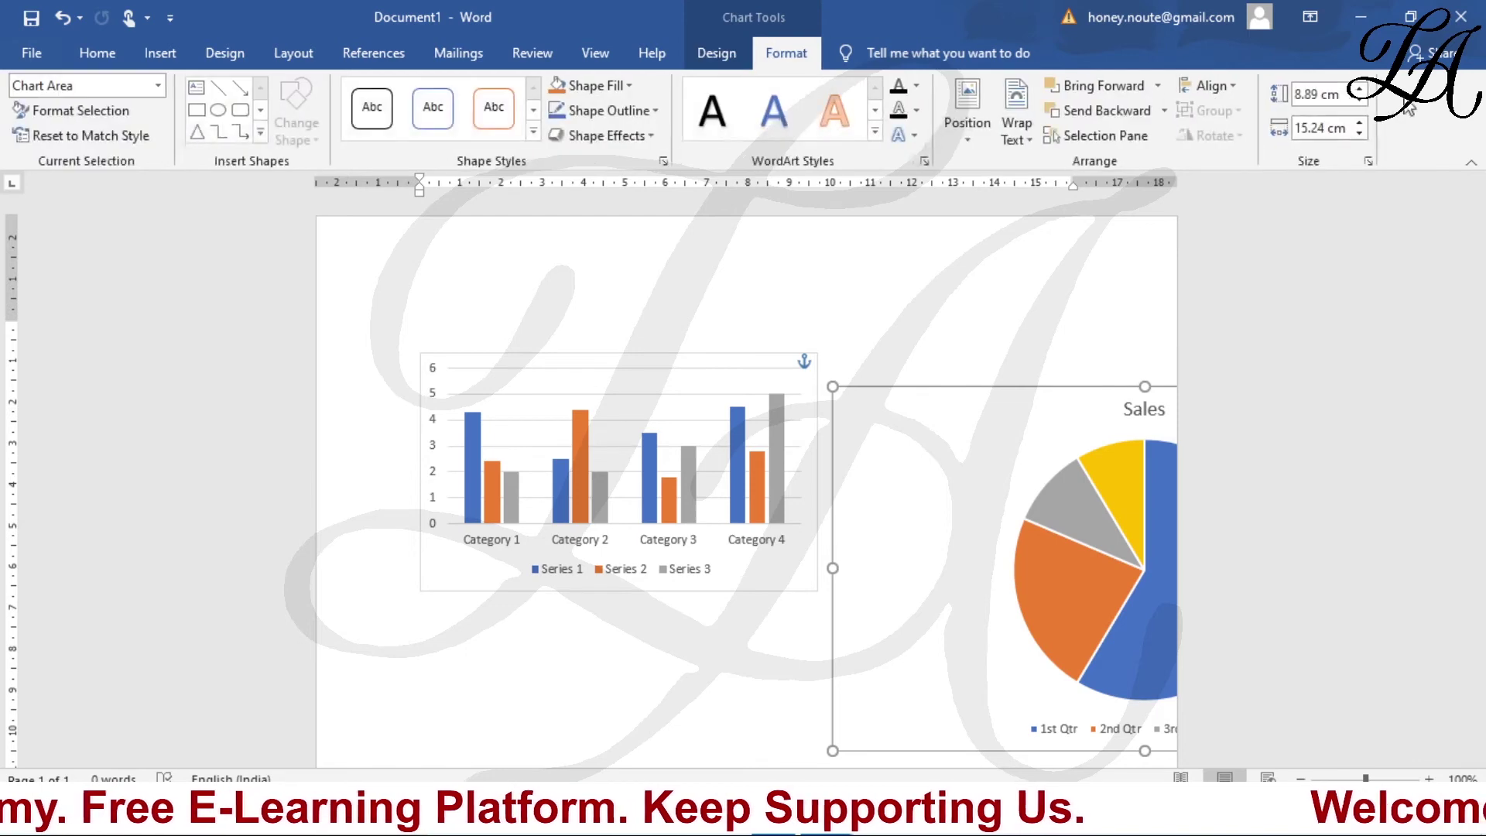
pyautogui.click(1360, 102)
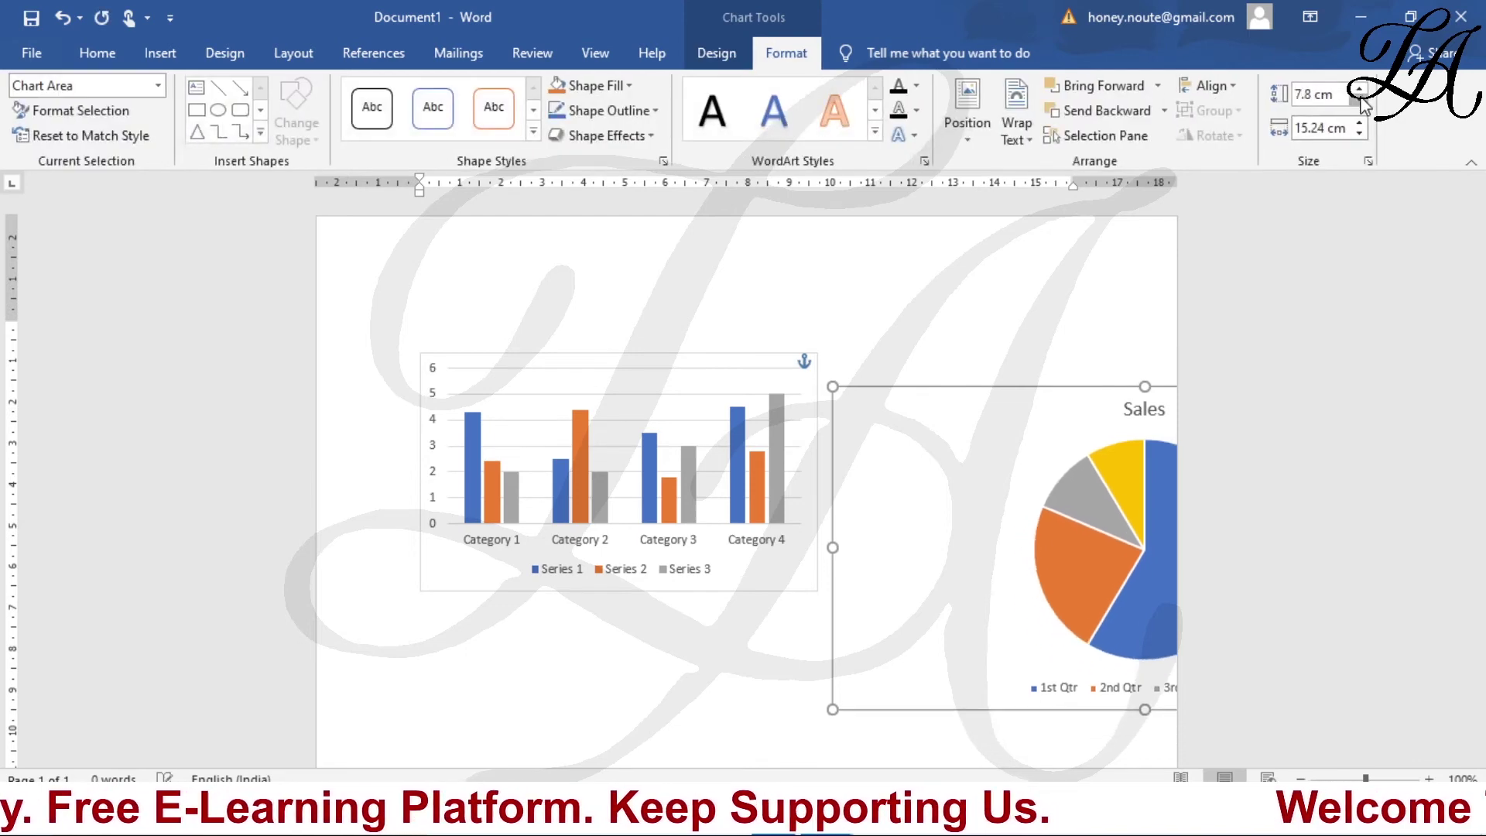
pyautogui.click(1360, 133)
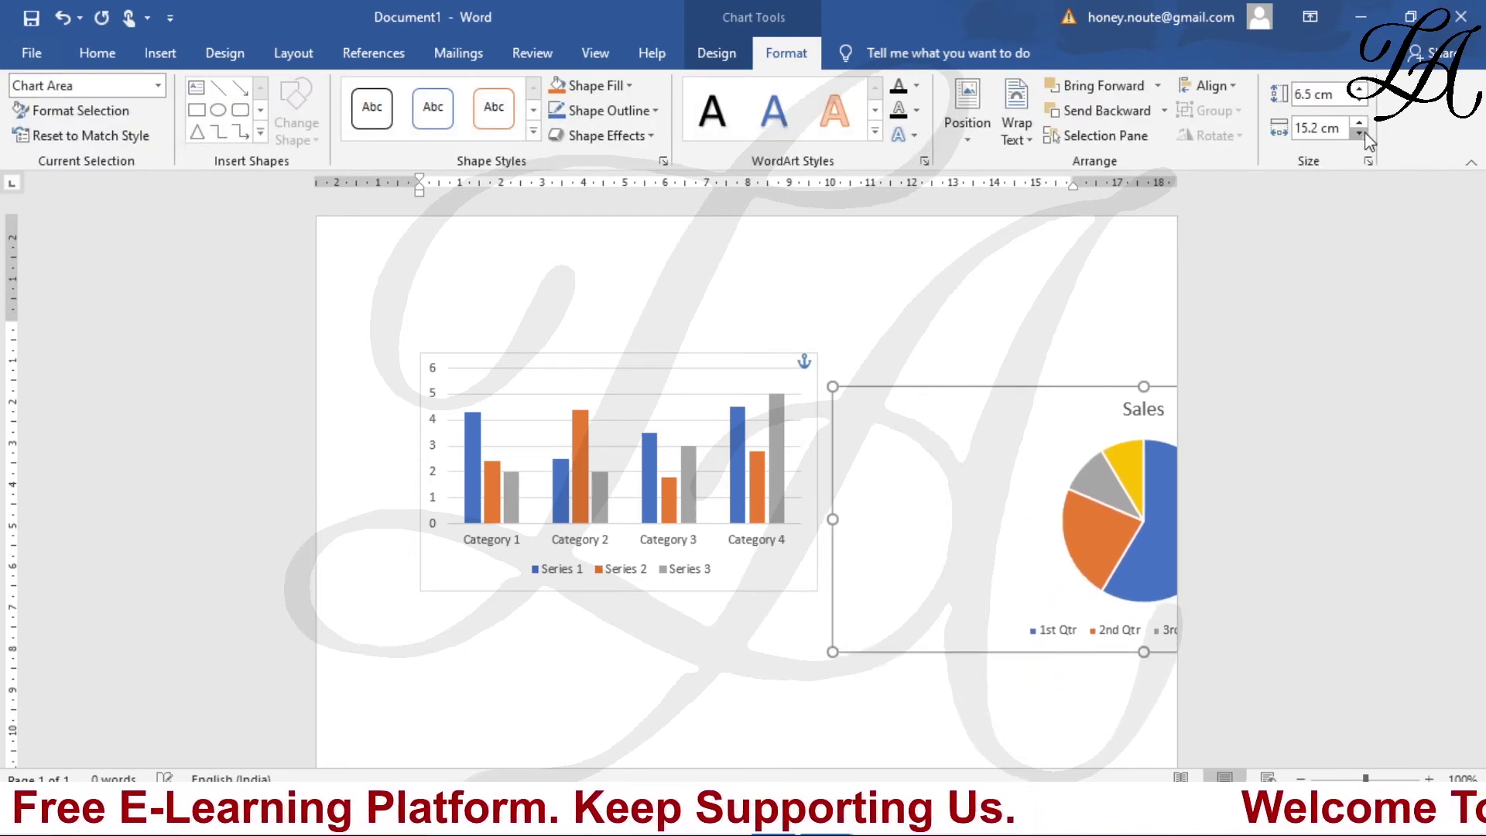
pyautogui.click(1360, 133)
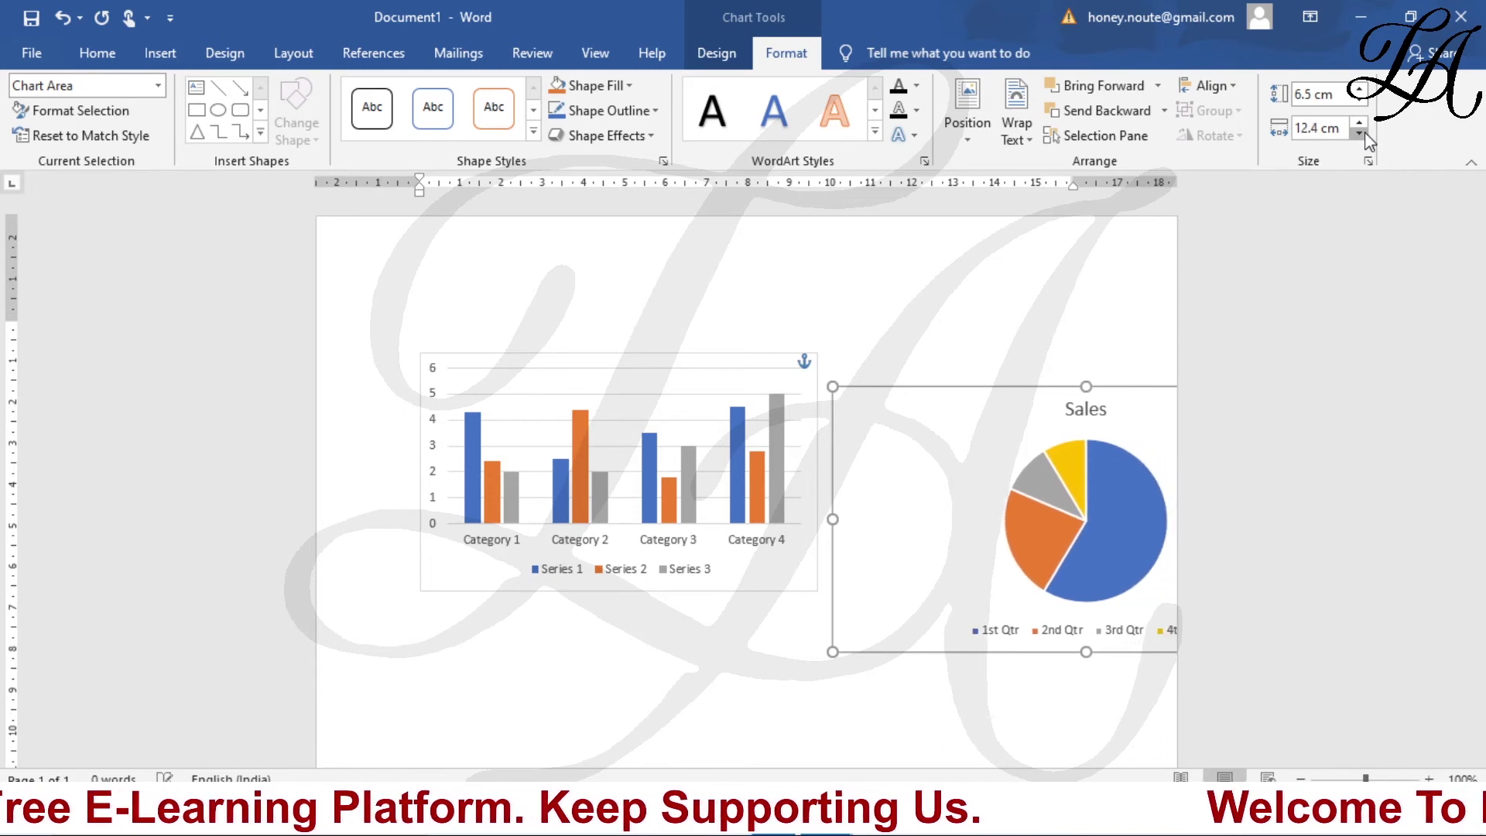
pyautogui.click(1360, 134)
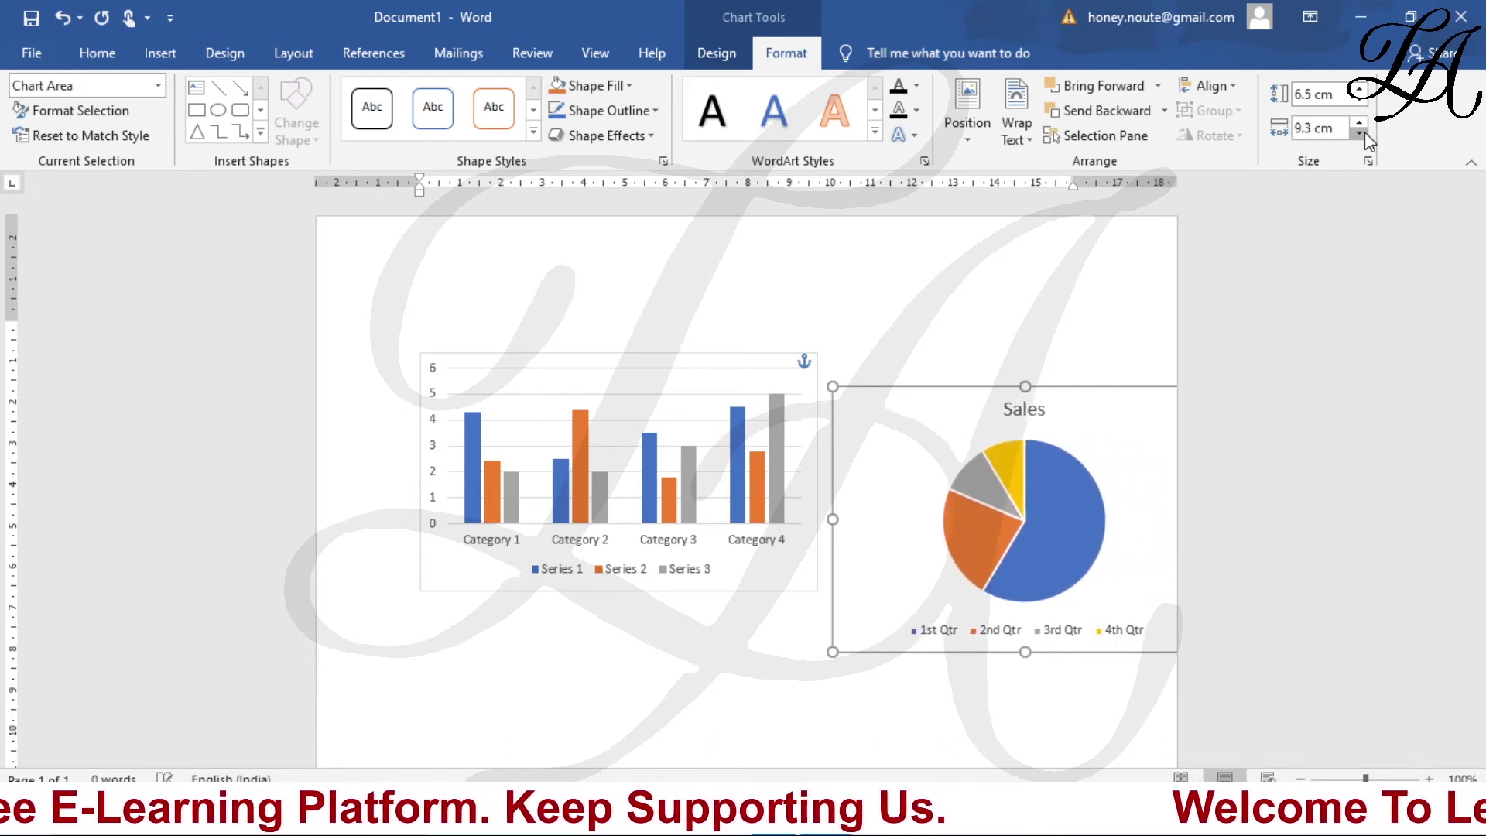
pyautogui.click(1360, 133)
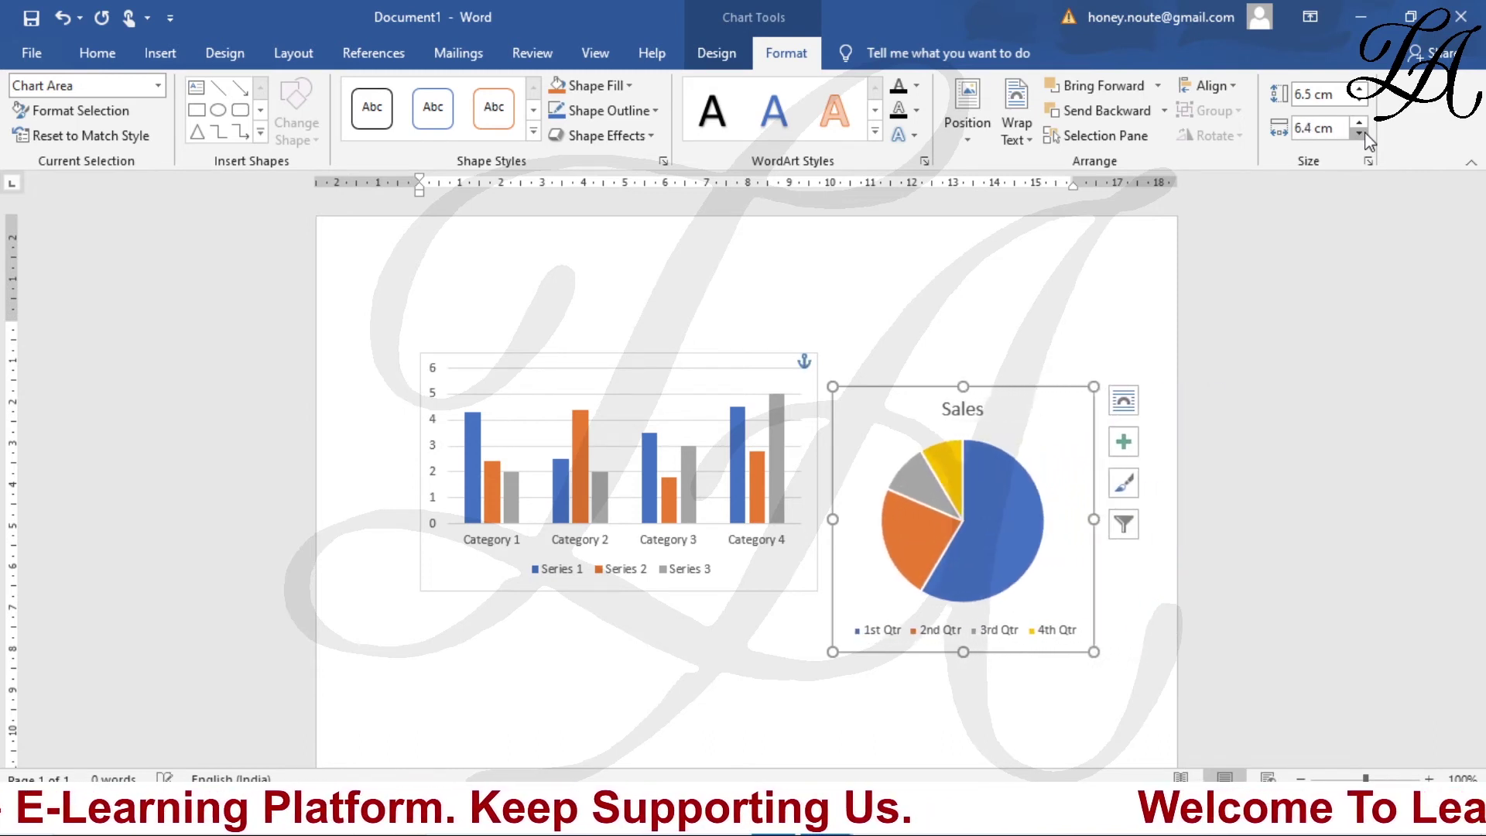
pyautogui.click(962, 292)
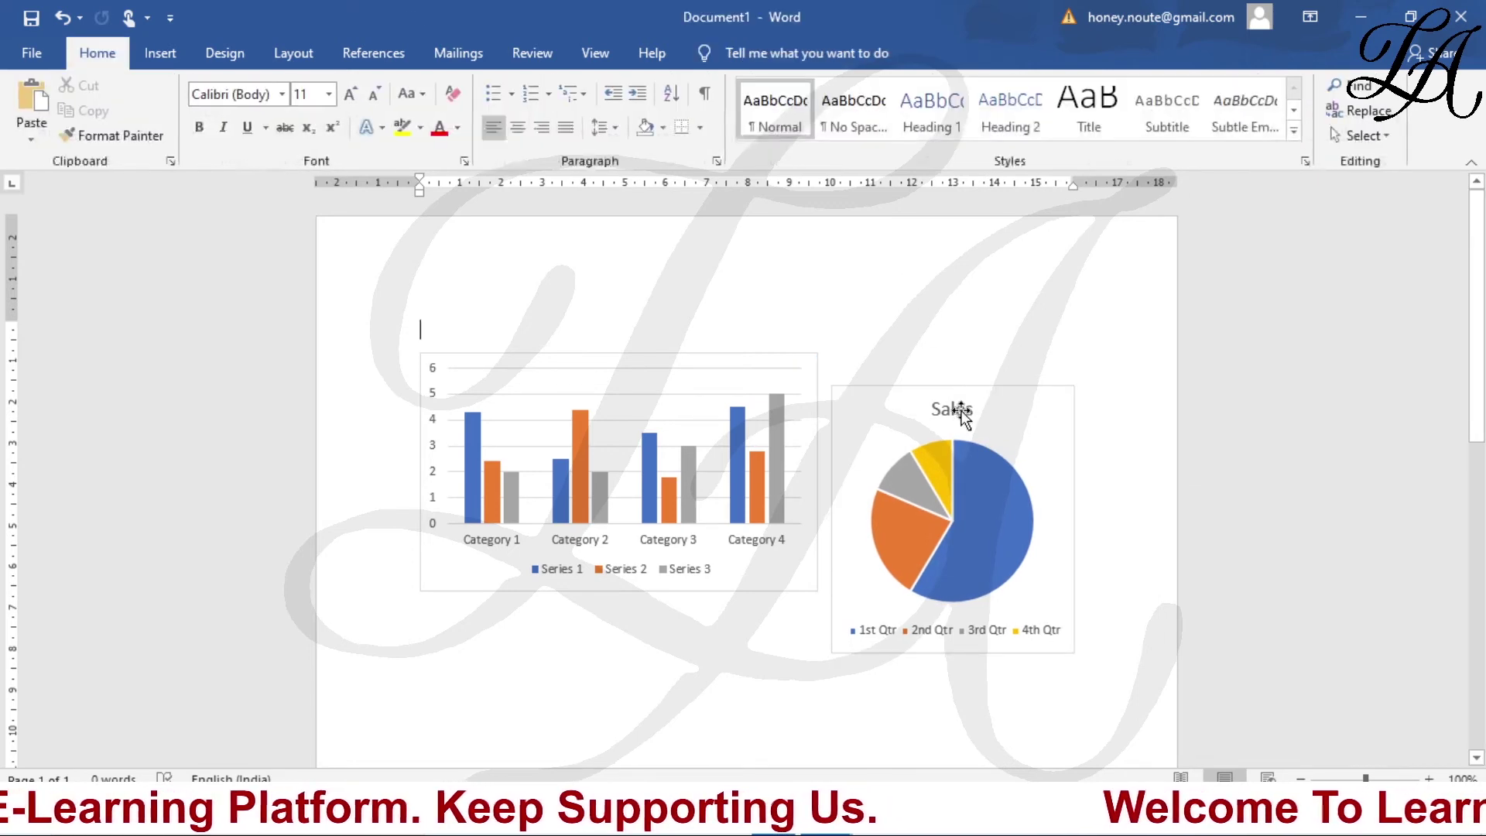
# Set Square text wrapping on the pie chart and the column chart
pyautogui.click(962, 410)
pyautogui.click(1010, 452)
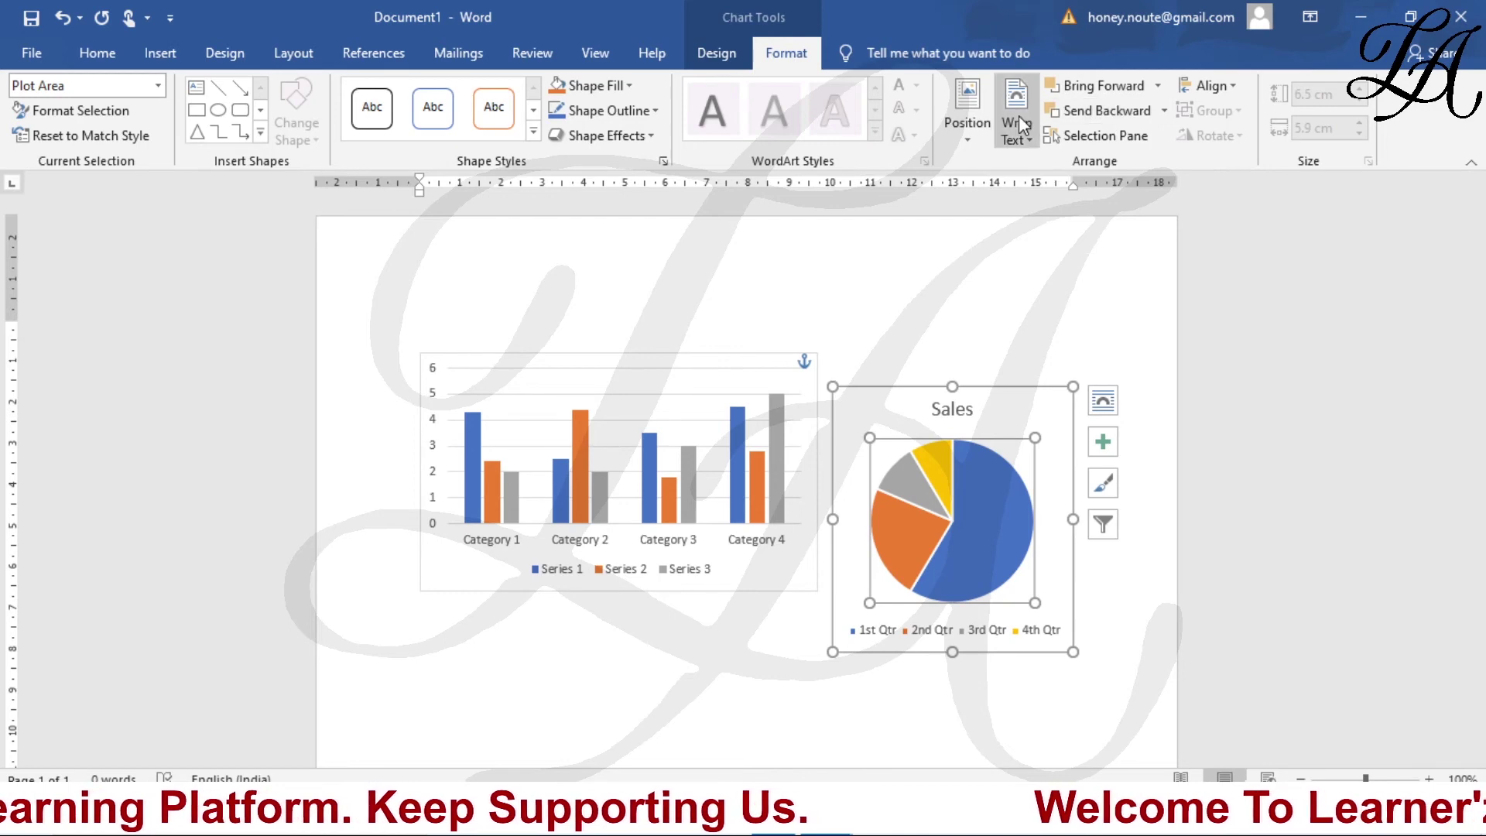
pyautogui.click(1016, 131)
pyautogui.click(1043, 192)
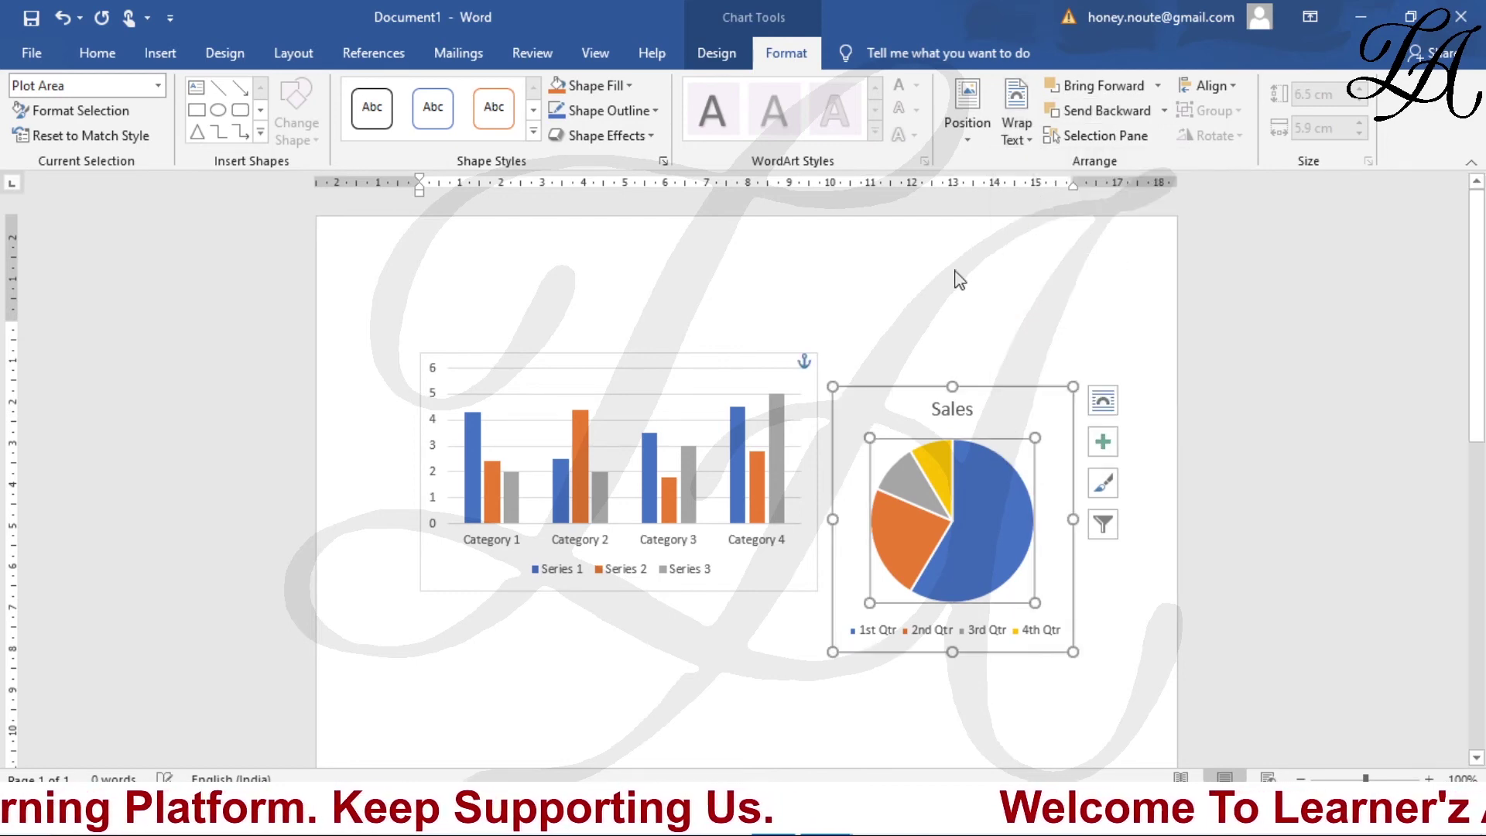
pyautogui.click(710, 370)
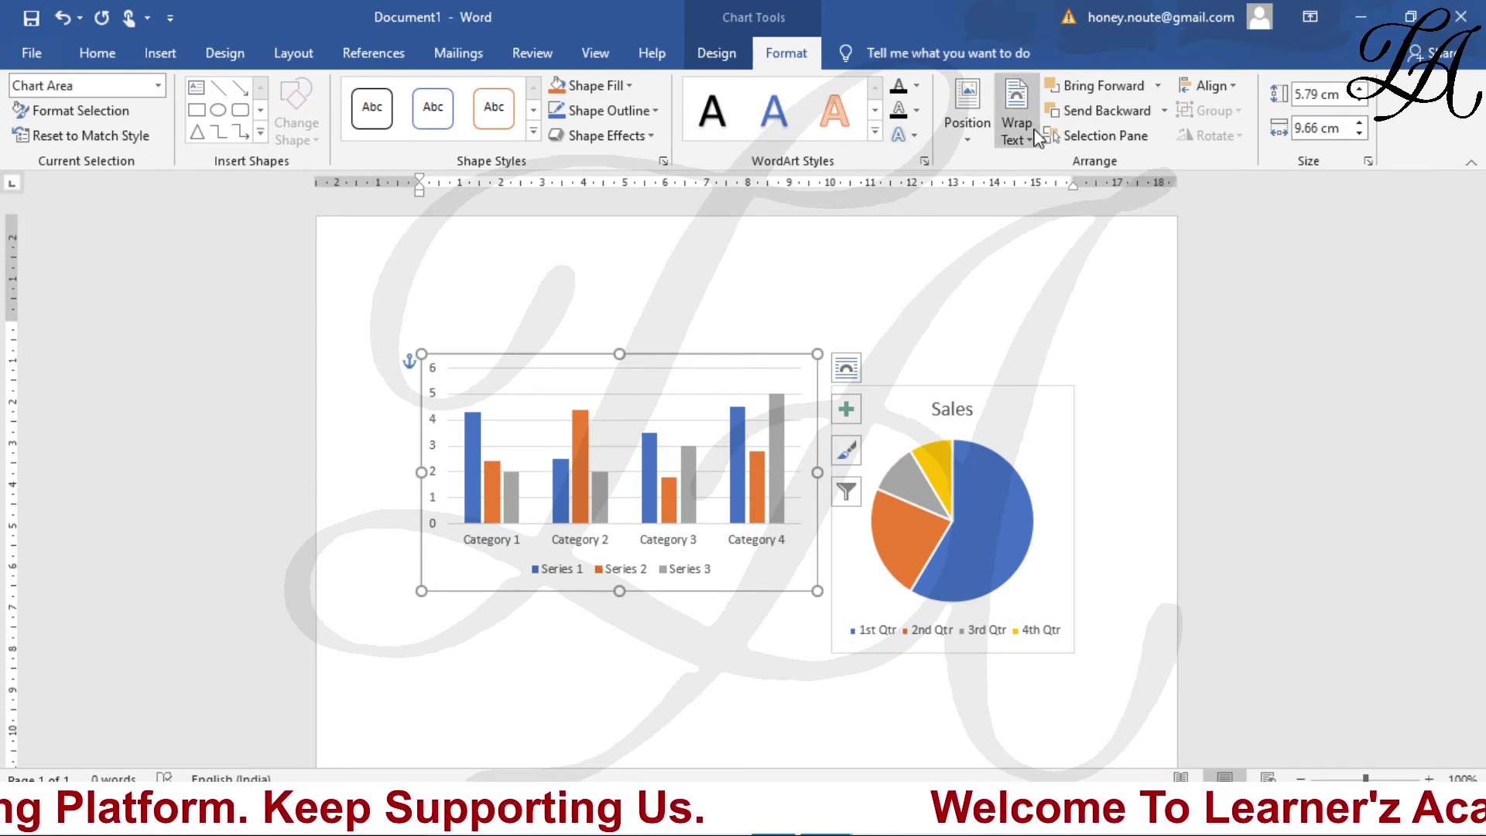
pyautogui.click(1016, 132)
pyautogui.click(1014, 192)
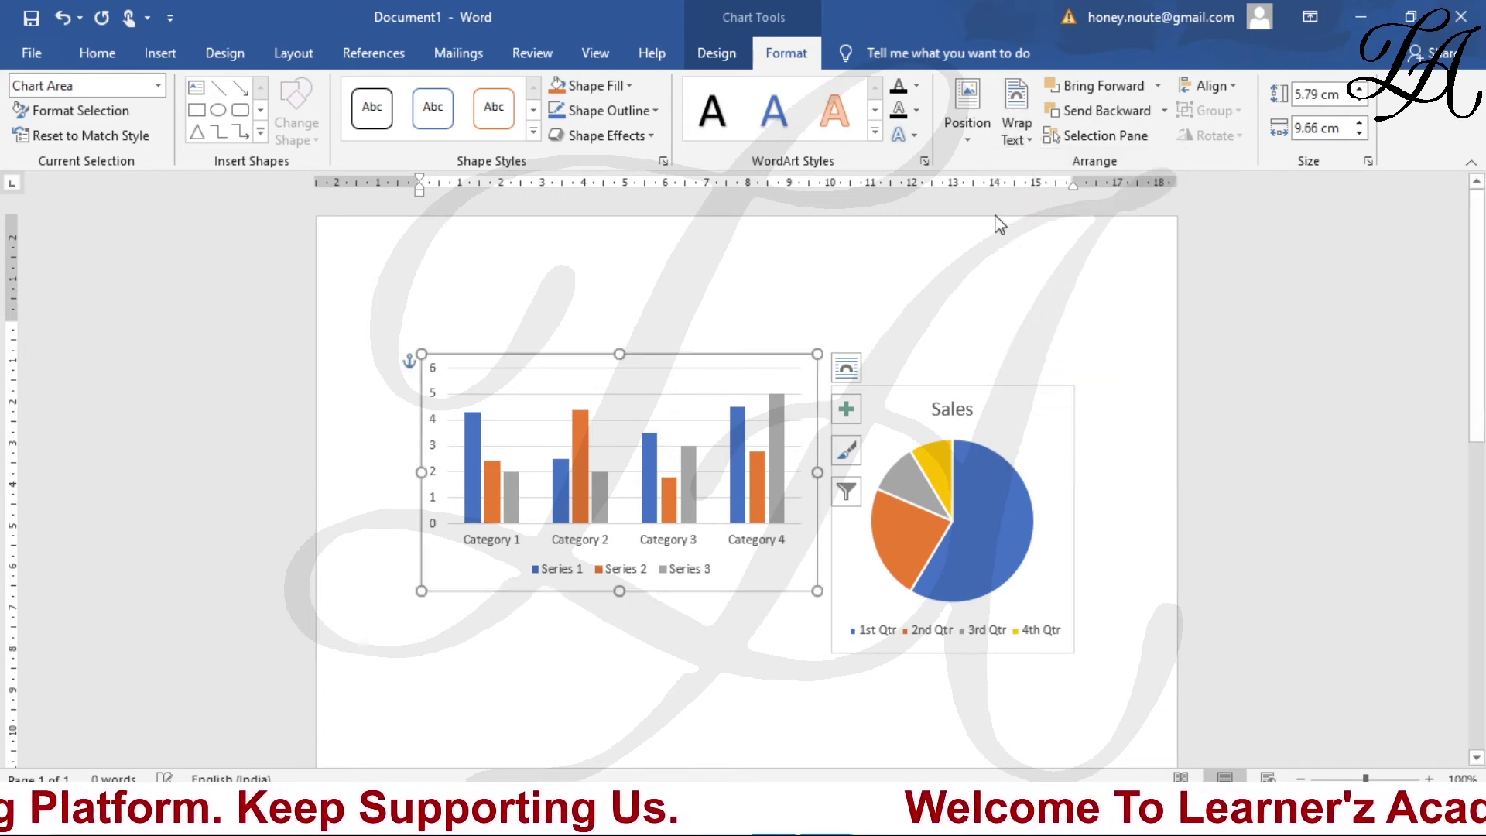
# Select the column chart and the pie chart together
pyautogui.click(876, 254)
pyautogui.click(752, 370)
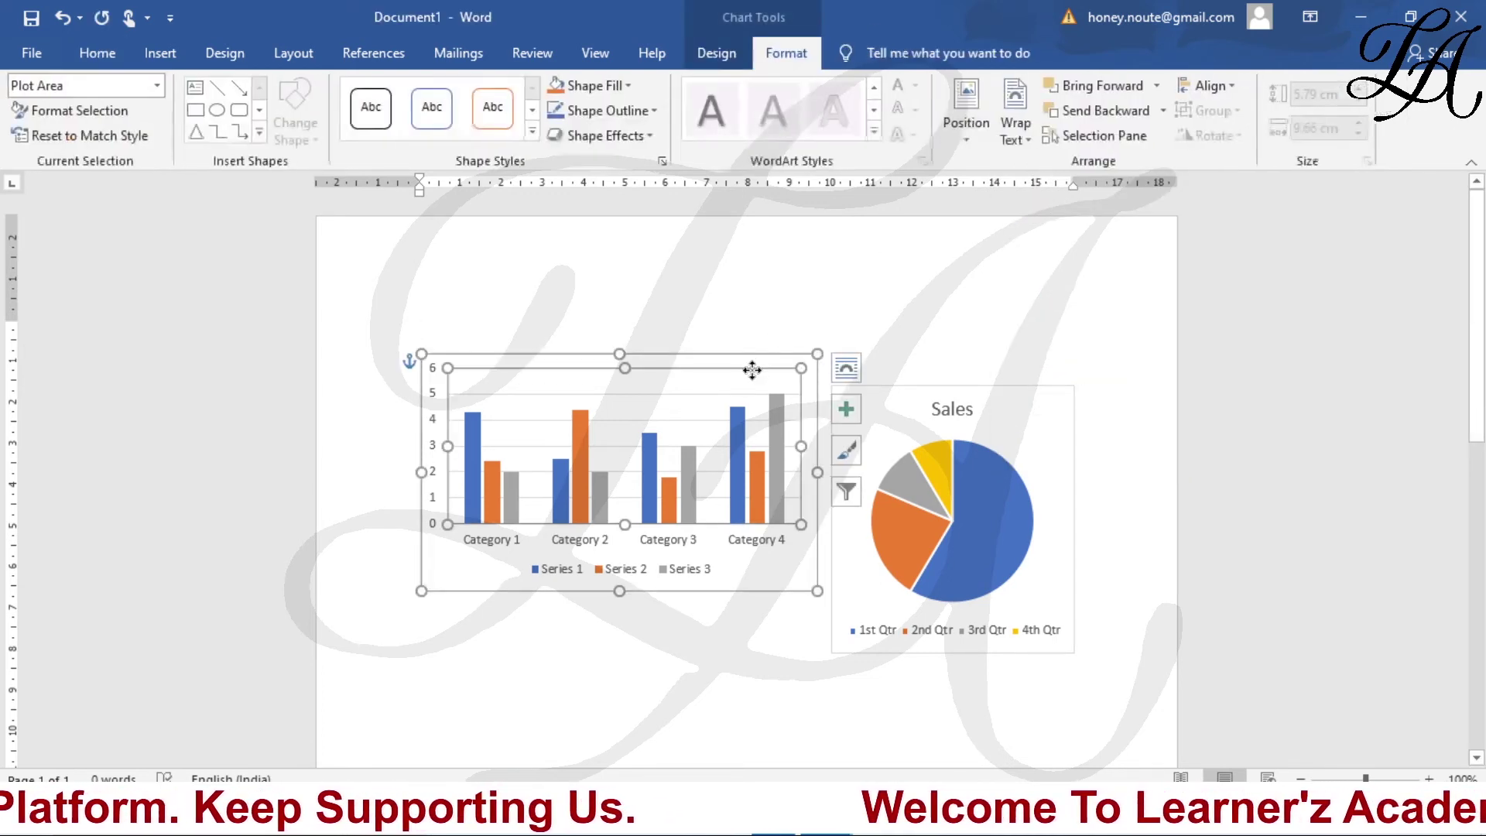
pyautogui.click(783, 360)
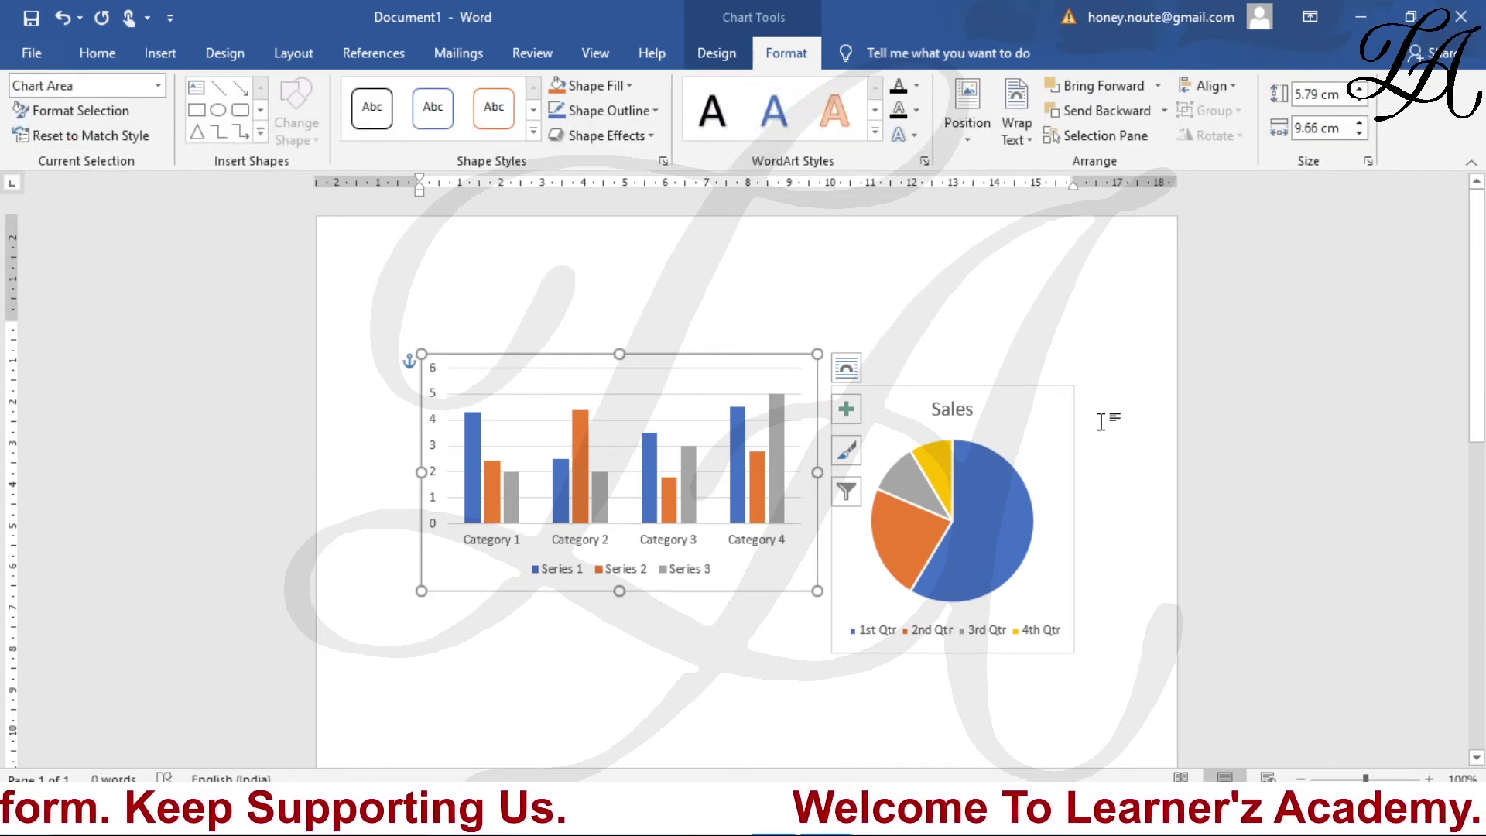
pyautogui.keyDown('ctrl'); pyautogui.click(913, 420); pyautogui.keyUp('ctrl')
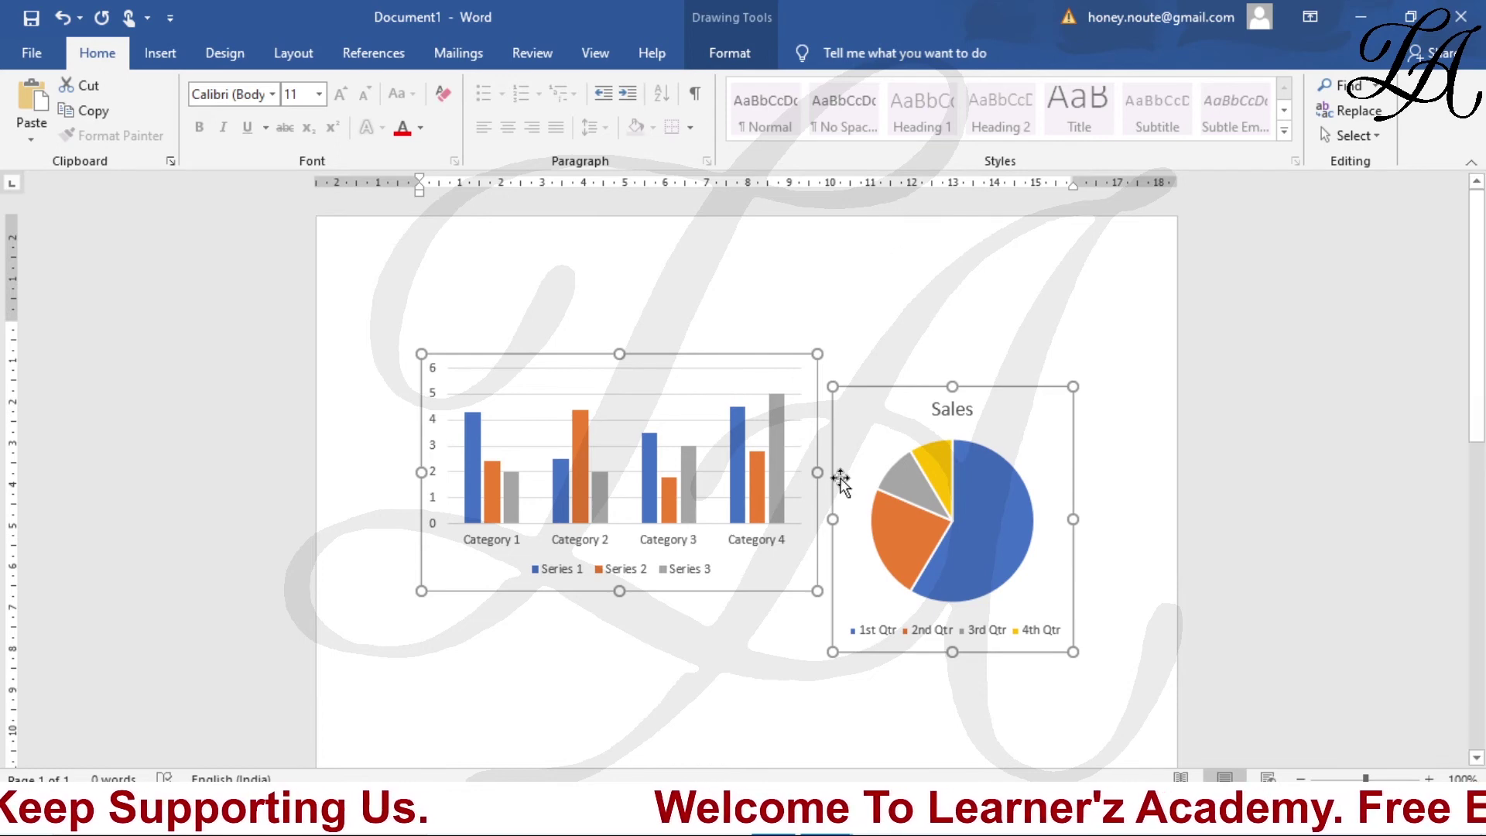
# Group the two selected charts using Arrange > Group > Group
pyautogui.click(730, 52)
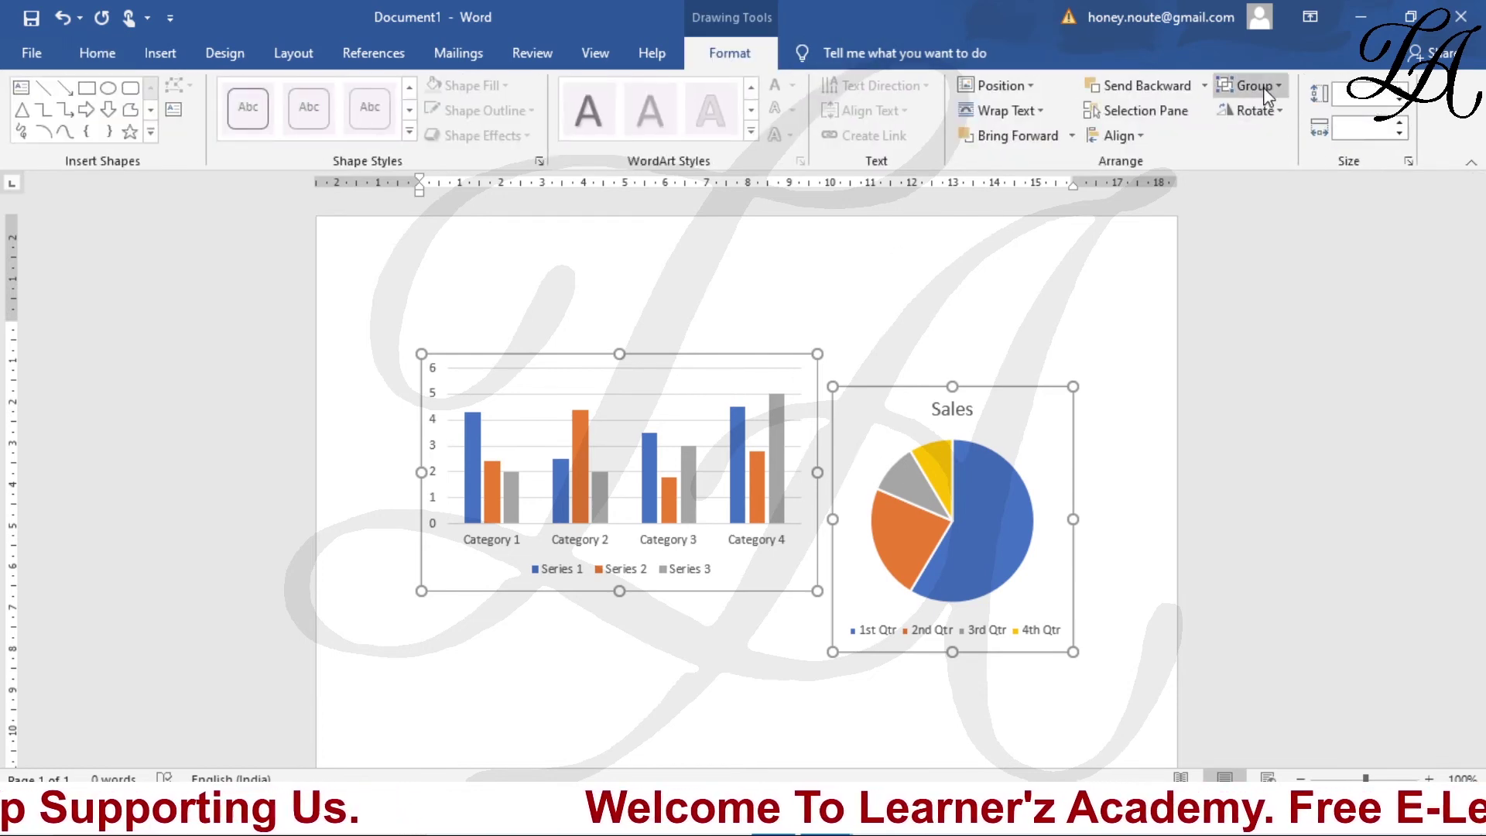
pyautogui.click(1265, 93)
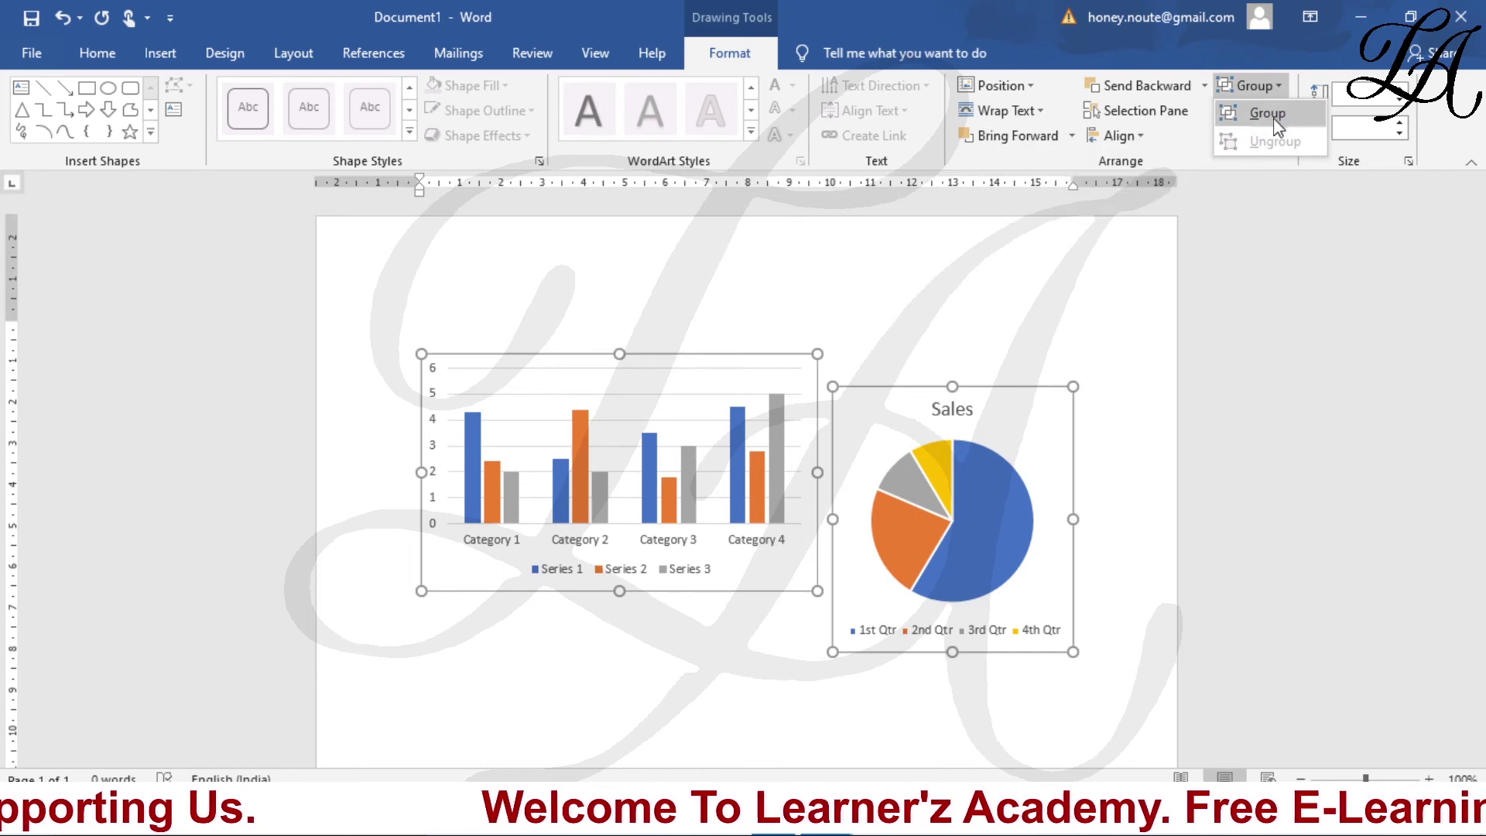
pyautogui.click(1273, 114)
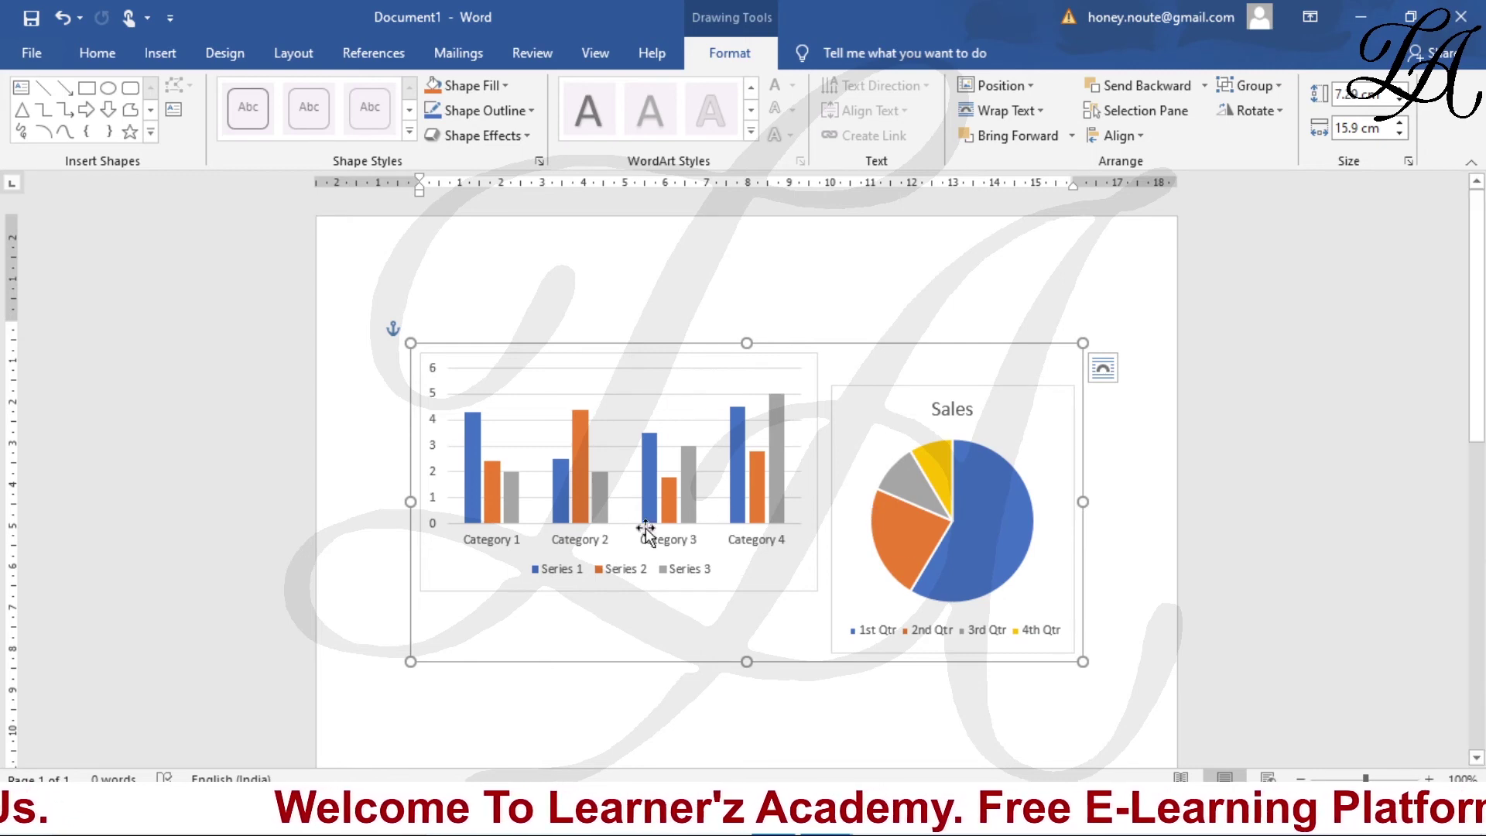
pyautogui.click(506, 88)
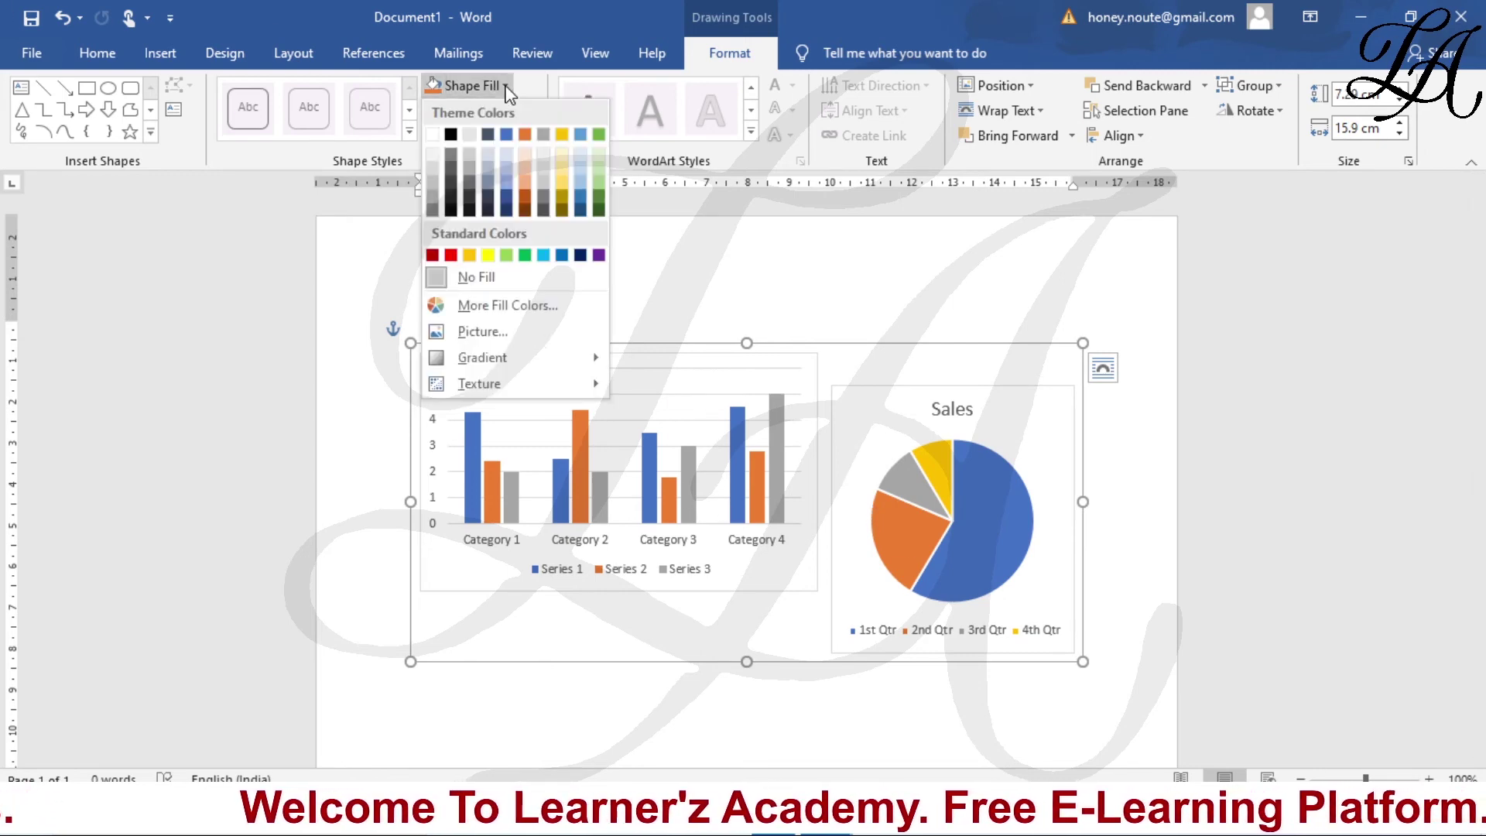
pyautogui.click(600, 203)
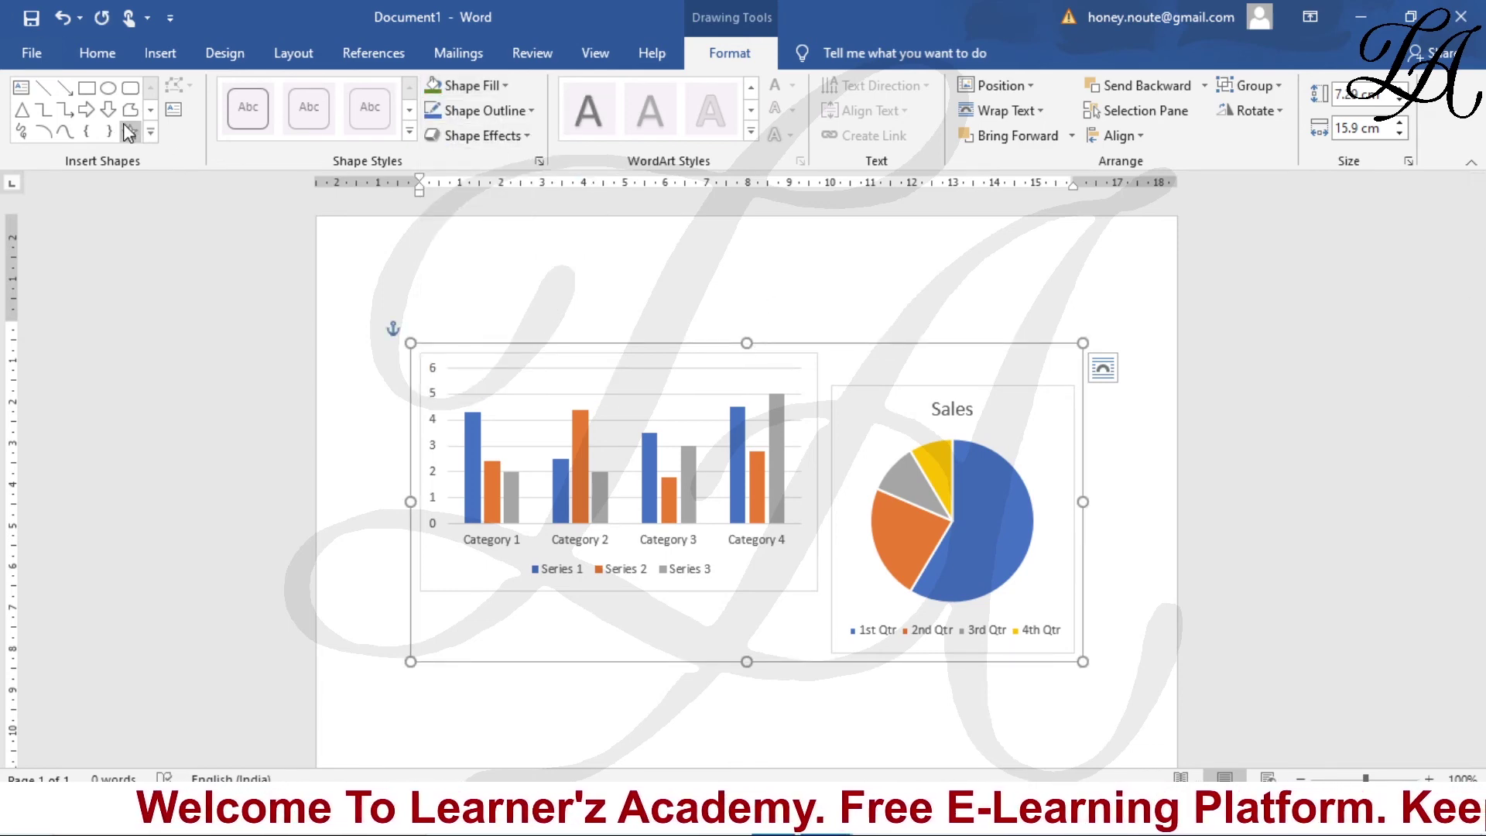
pyautogui.click(130, 88)
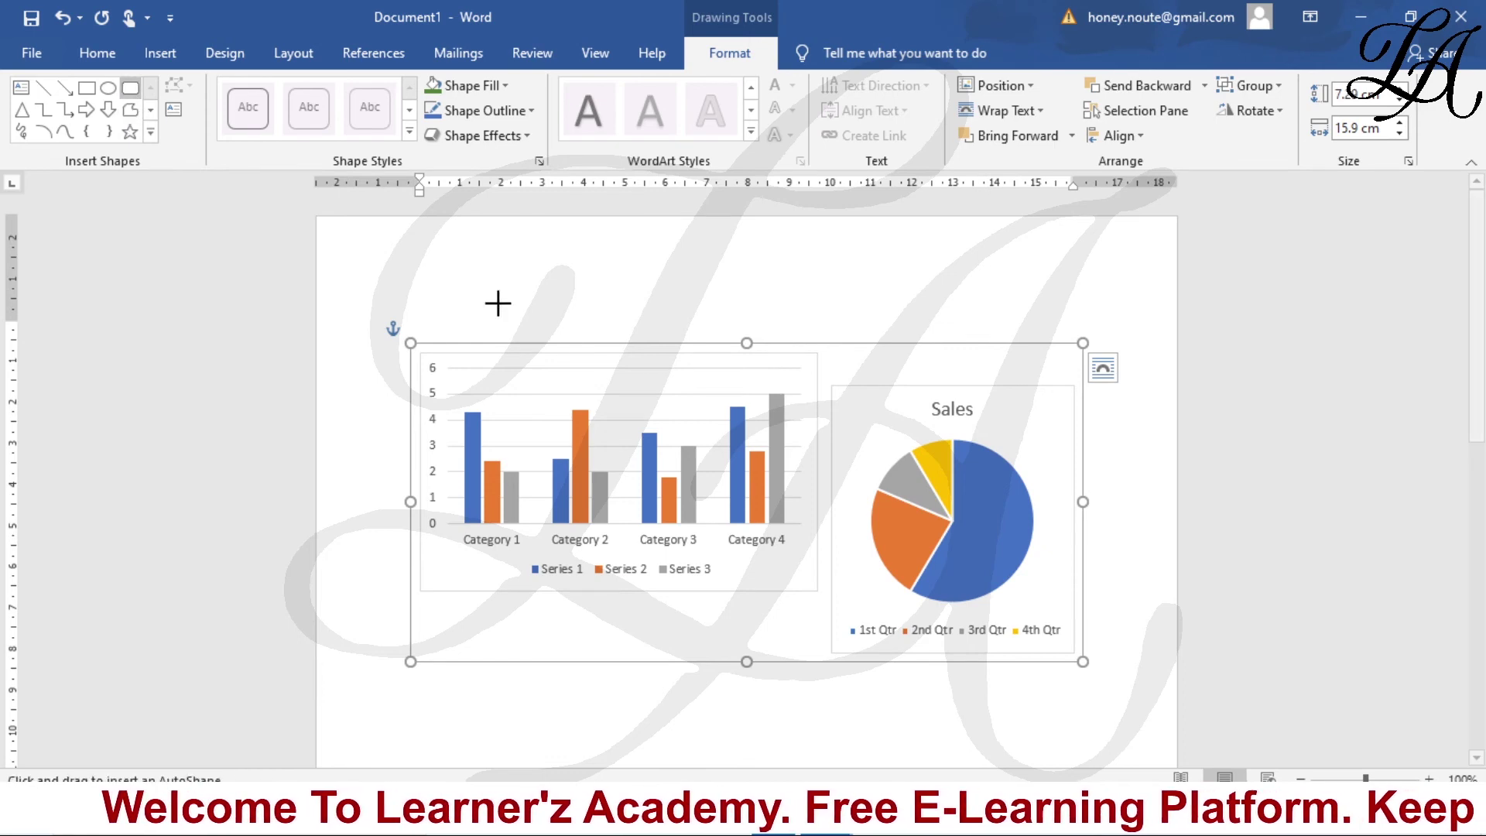
pyautogui.moveTo(625, 379); pyautogui.dragTo(953, 424)
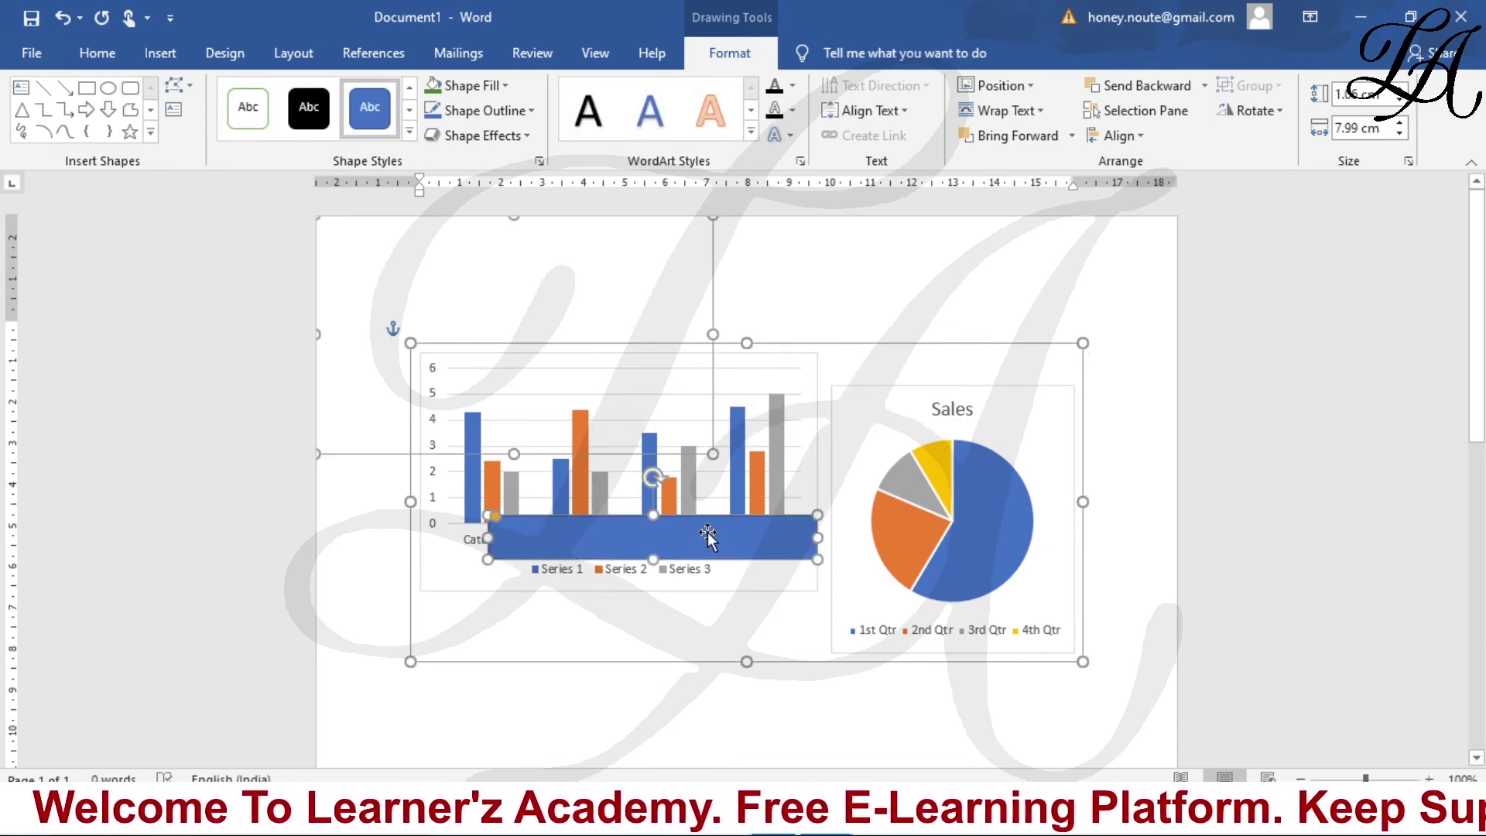
pyautogui.hotkey('ctrl', 'z')
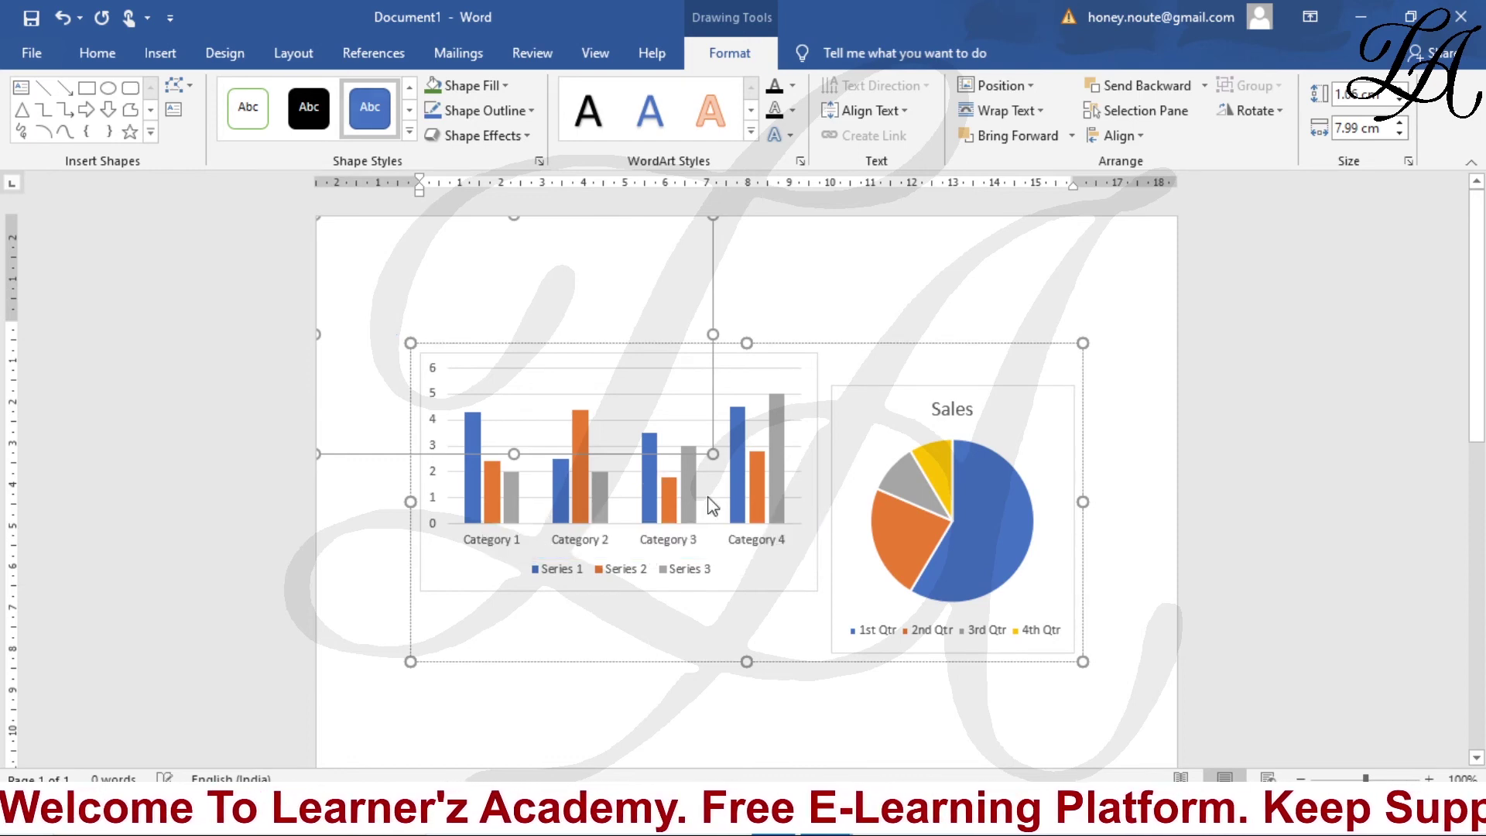
pyautogui.click(700, 461)
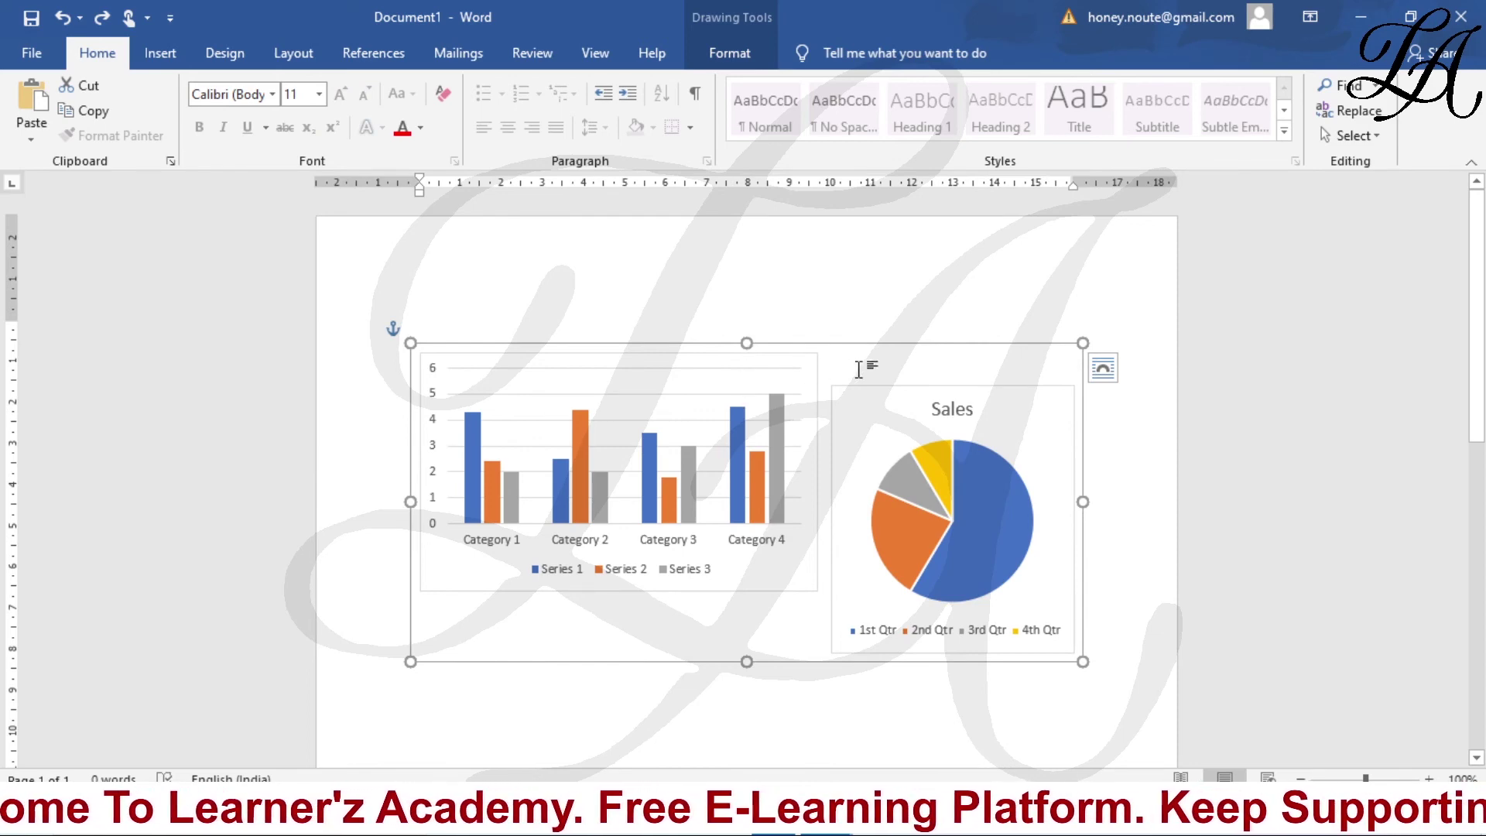
# Select the grouped charts and apply Group > Ungroup
pyautogui.click(862, 355)
pyautogui.click(745, 364)
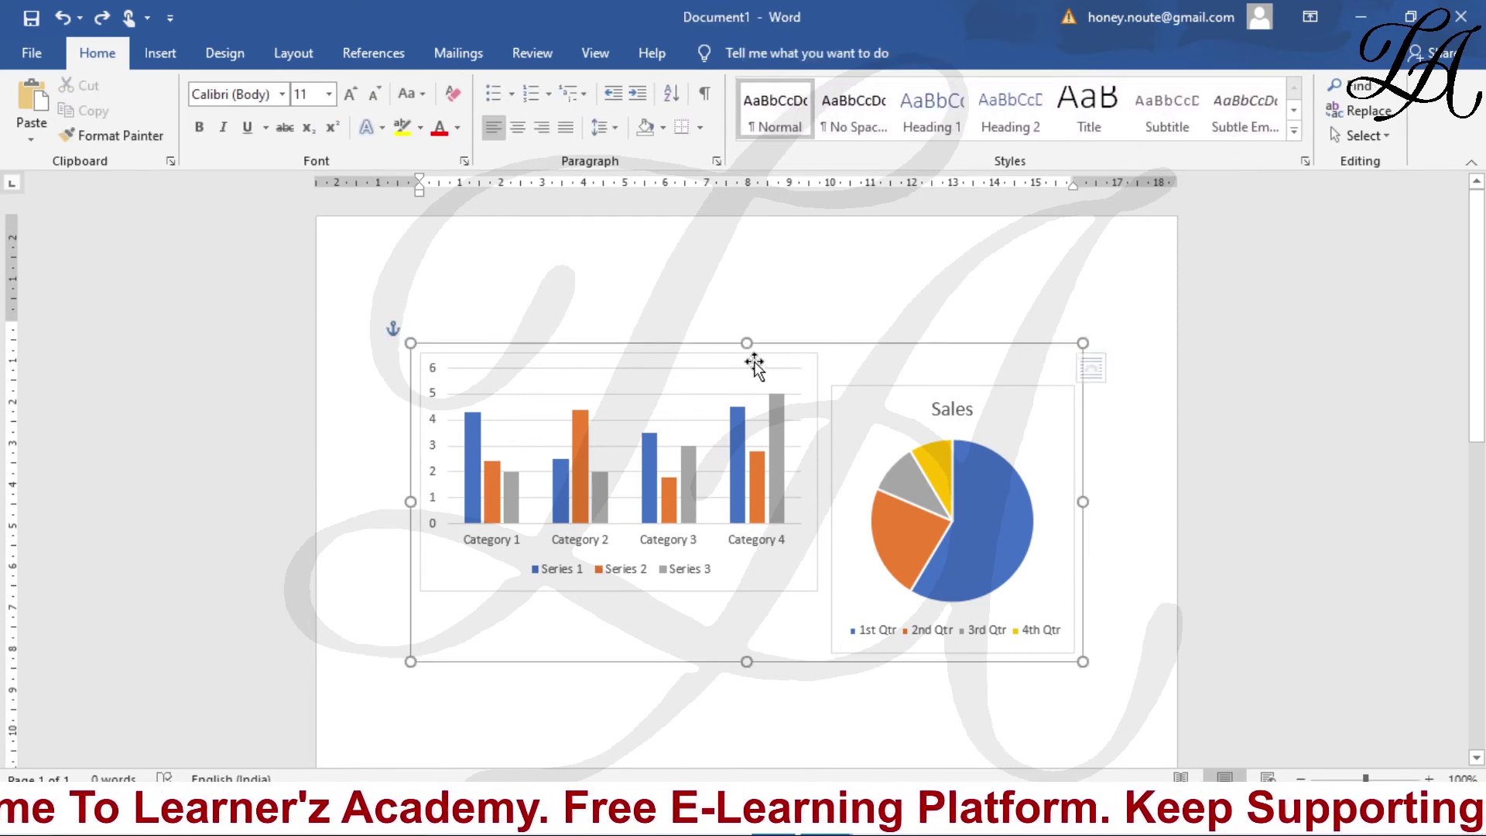
pyautogui.click(729, 54)
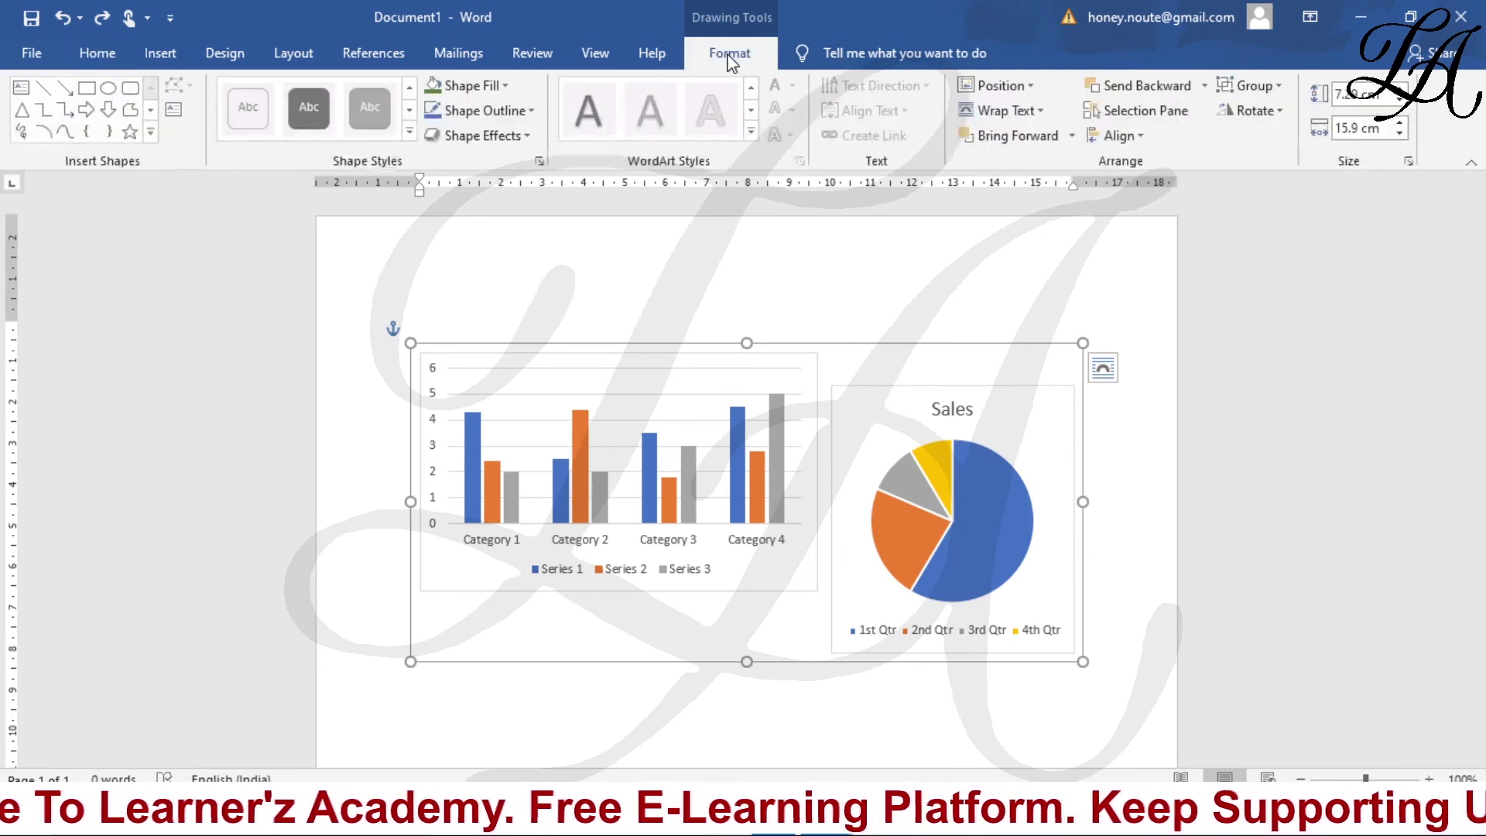
pyautogui.click(1266, 87)
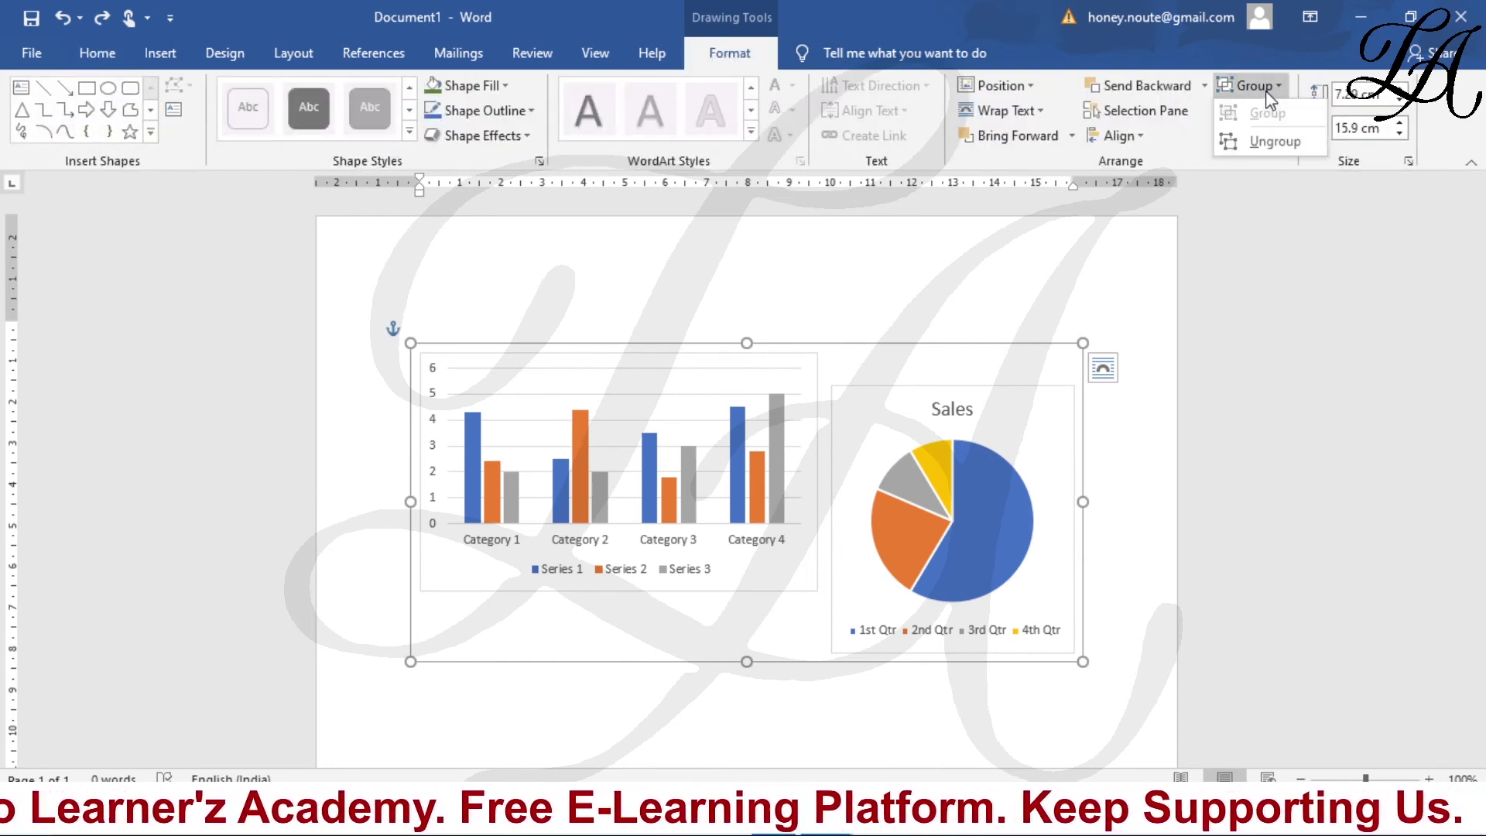
pyautogui.click(1273, 141)
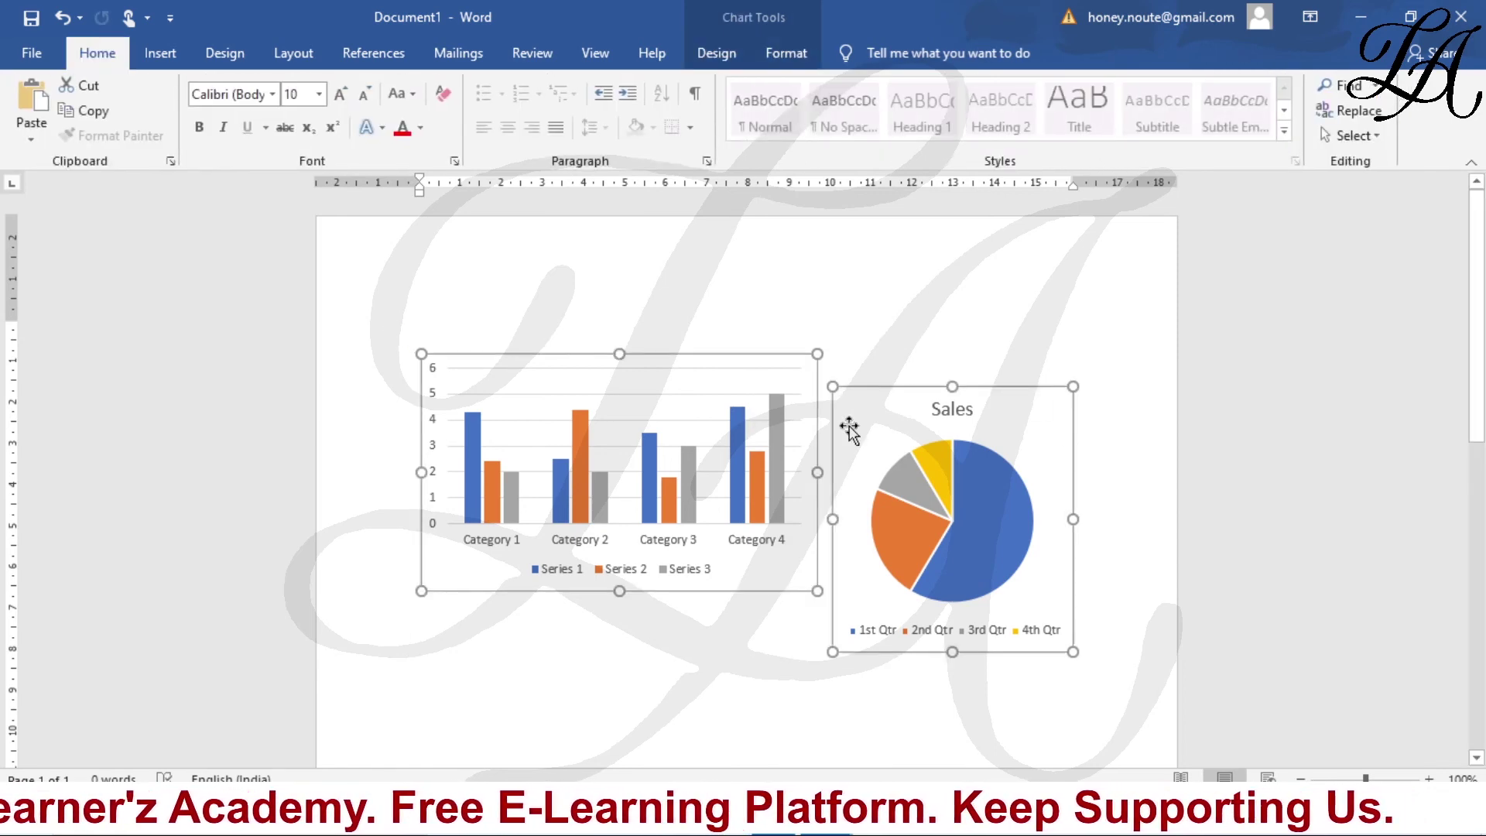
# Select the pie chart and the column chart one at a time to confirm they are separate
pyautogui.click(910, 433)
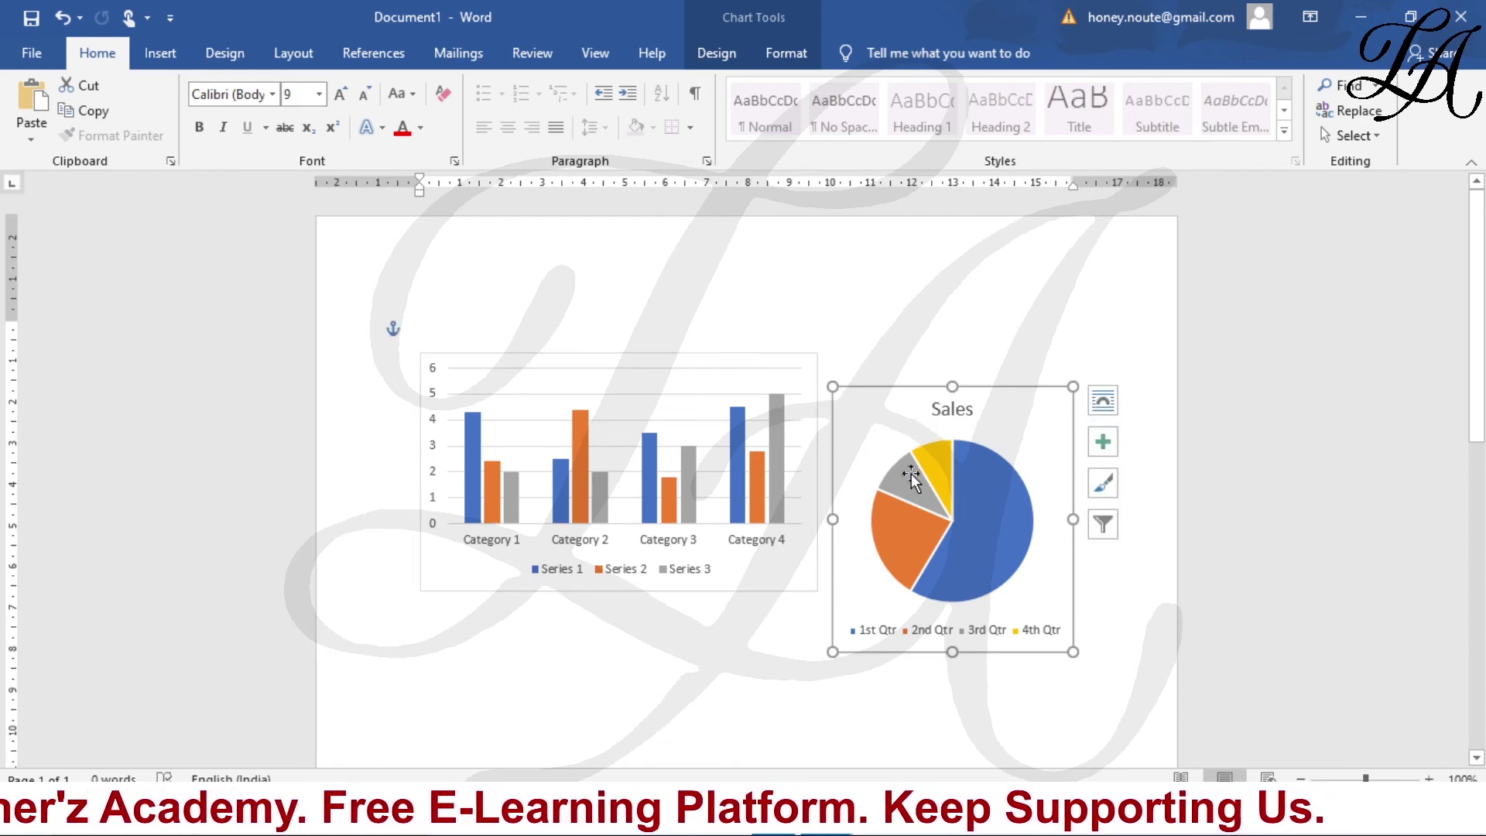
pyautogui.click(757, 367)
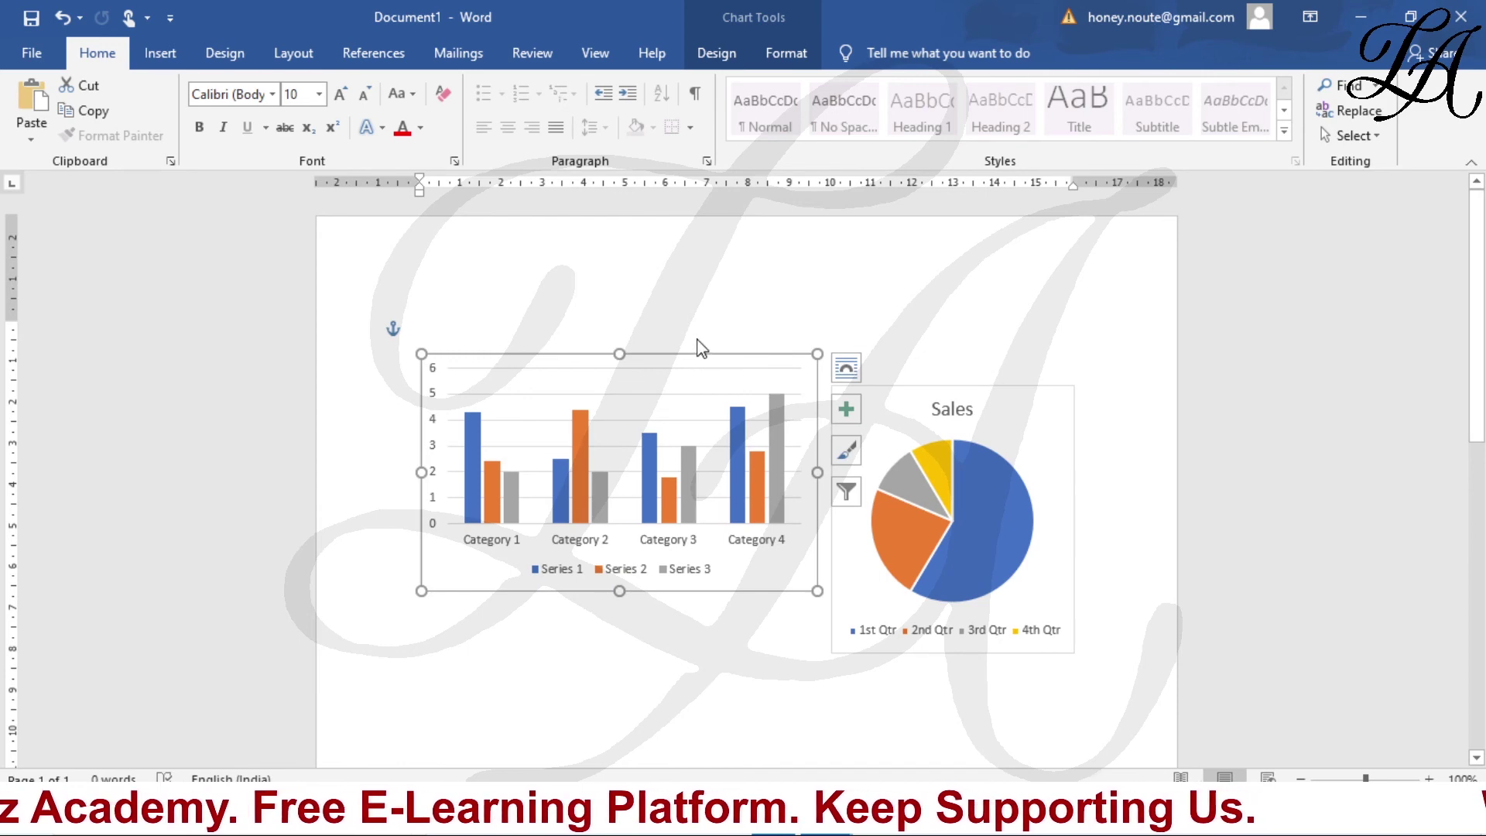
pyautogui.click(783, 58)
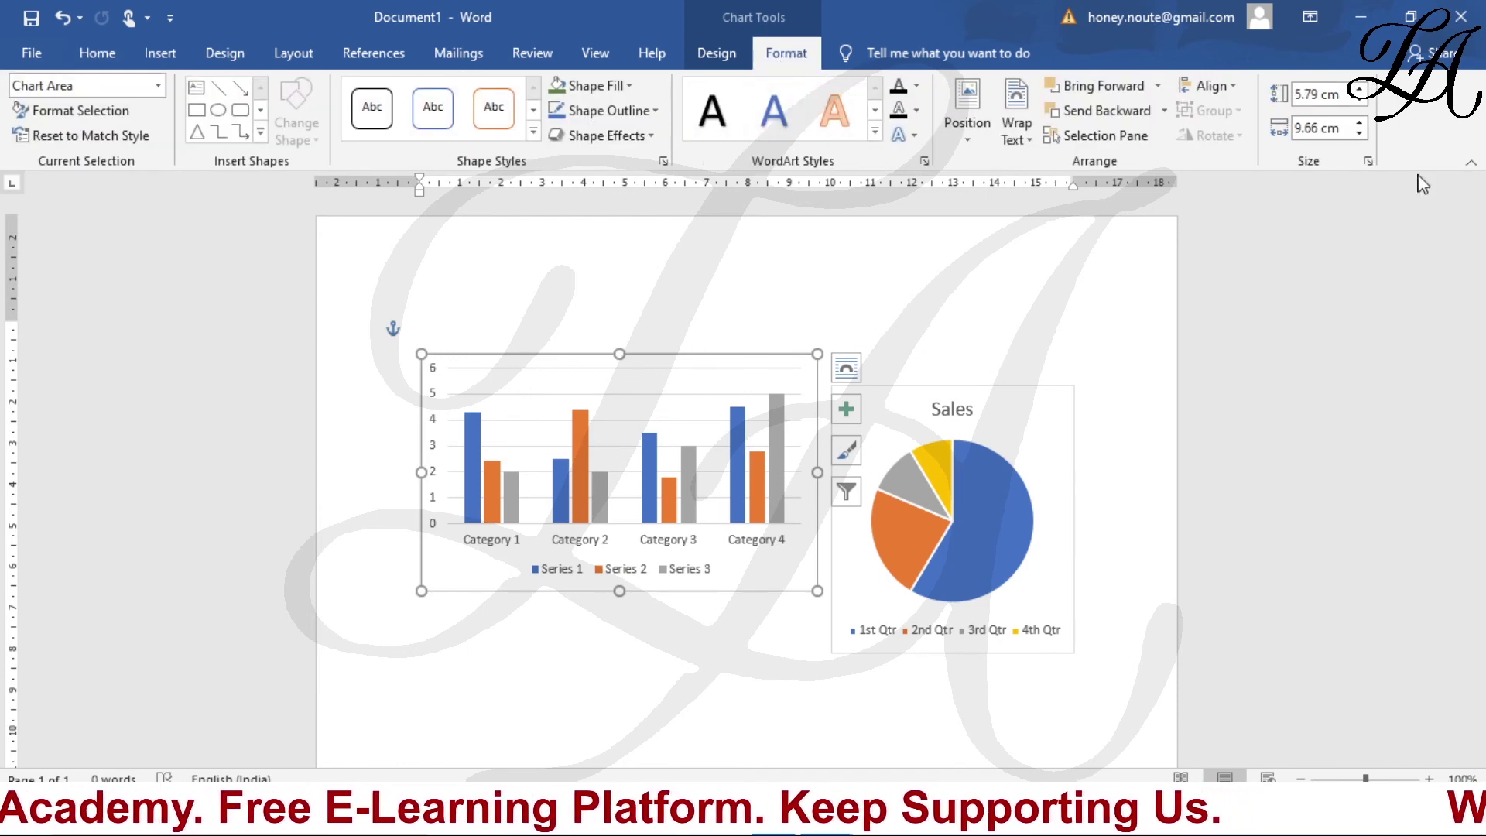
pyautogui.click(1029, 293)
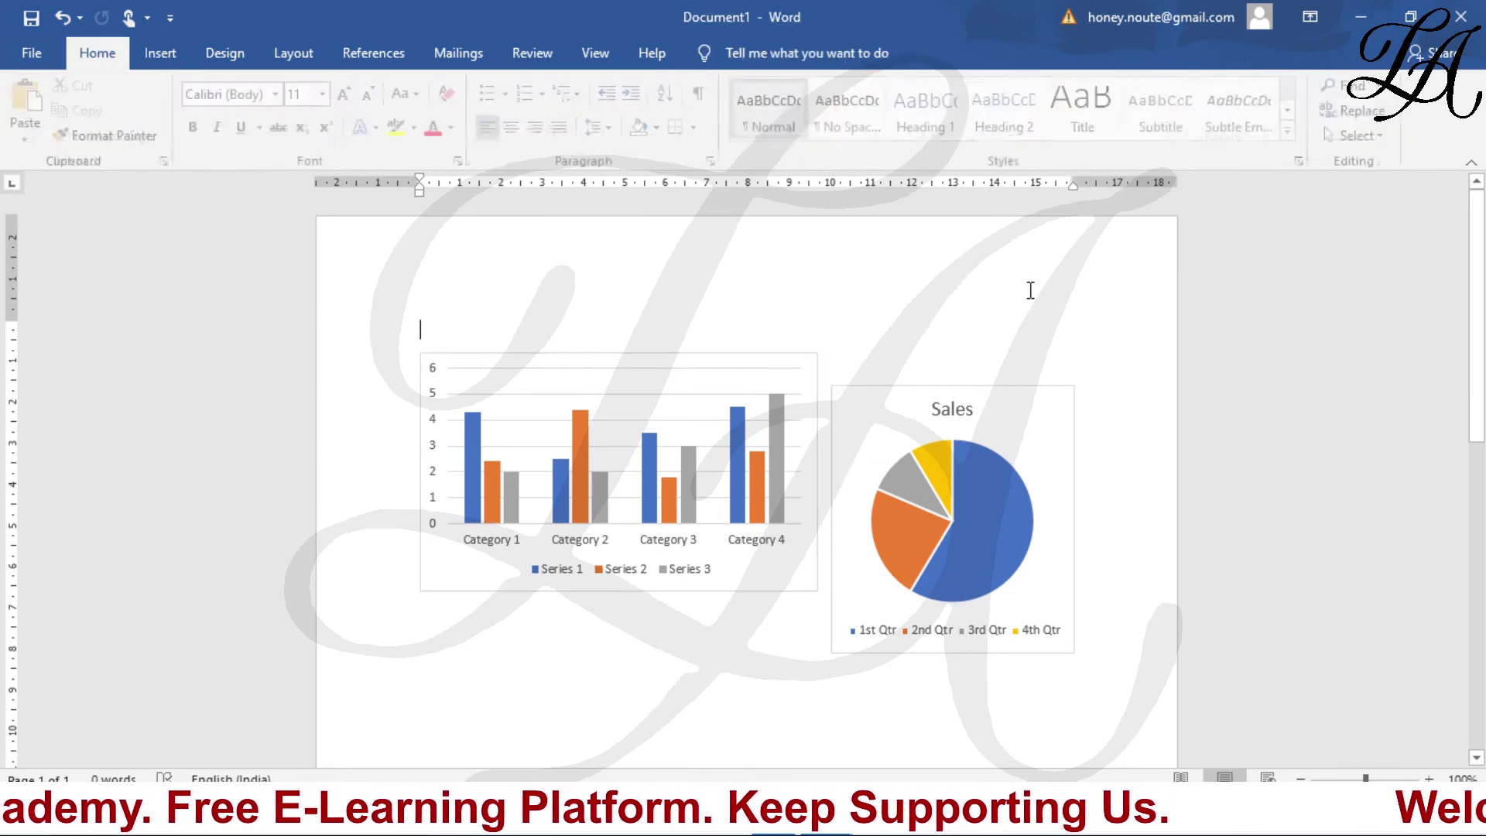
# Group the column and pie charts into one object and view its Layout size: 7.29 cm by 15.9 cm, 0° rotation
pyautogui.click(876, 421)
pyautogui.click(811, 401)
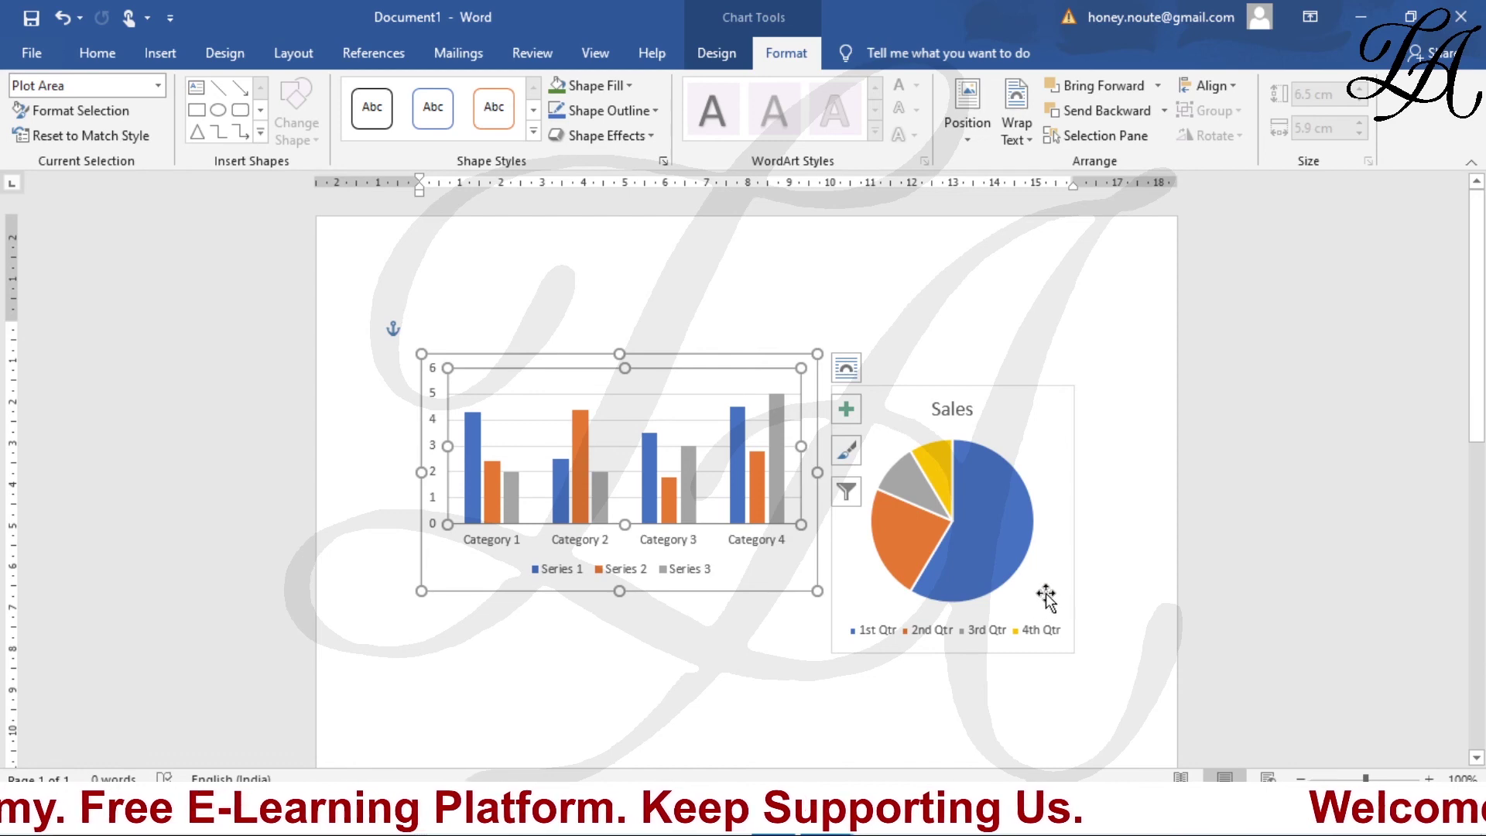
pyautogui.click(995, 456)
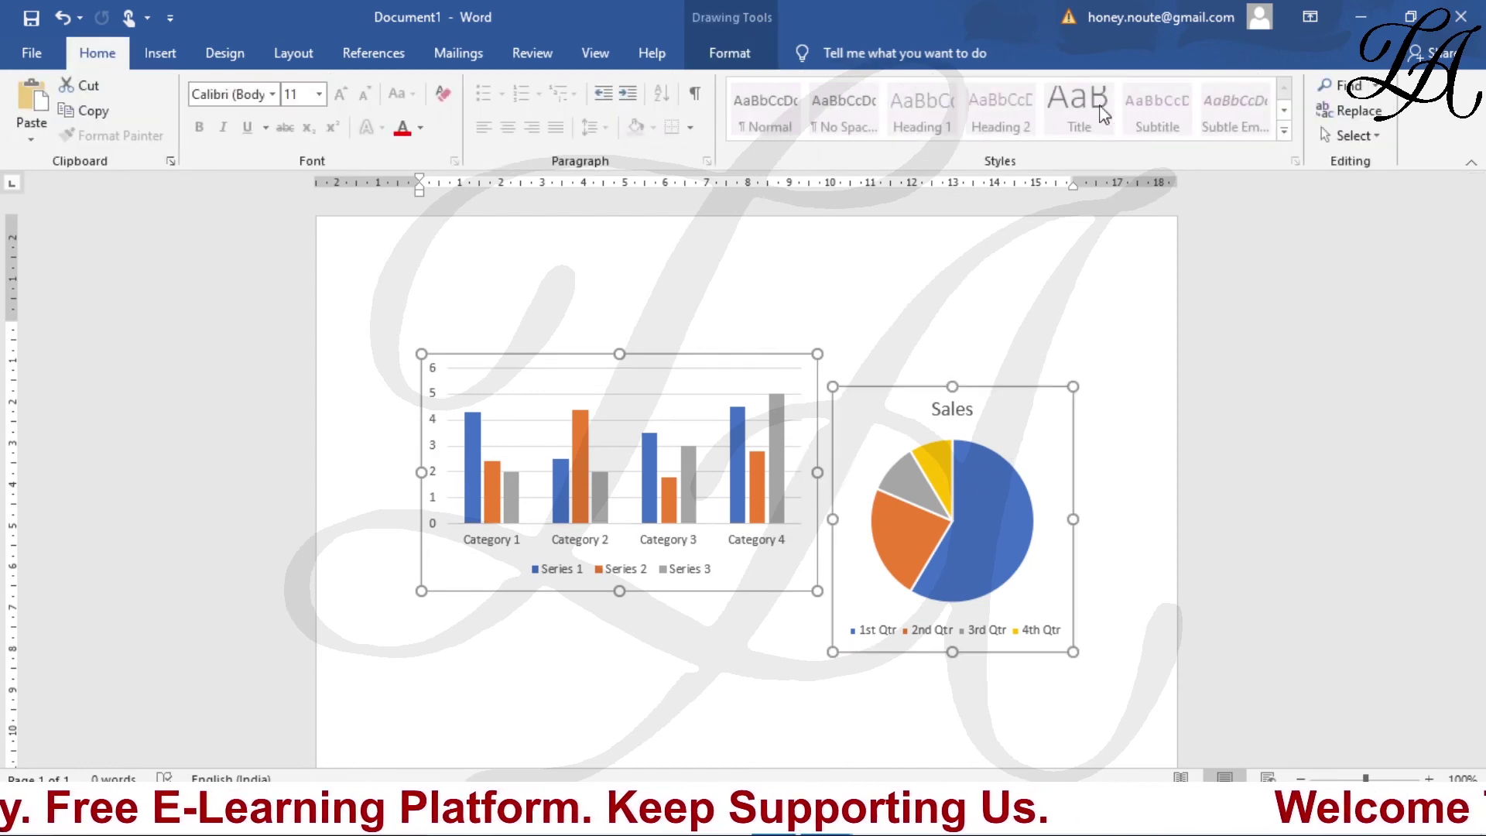
pyautogui.click(731, 51)
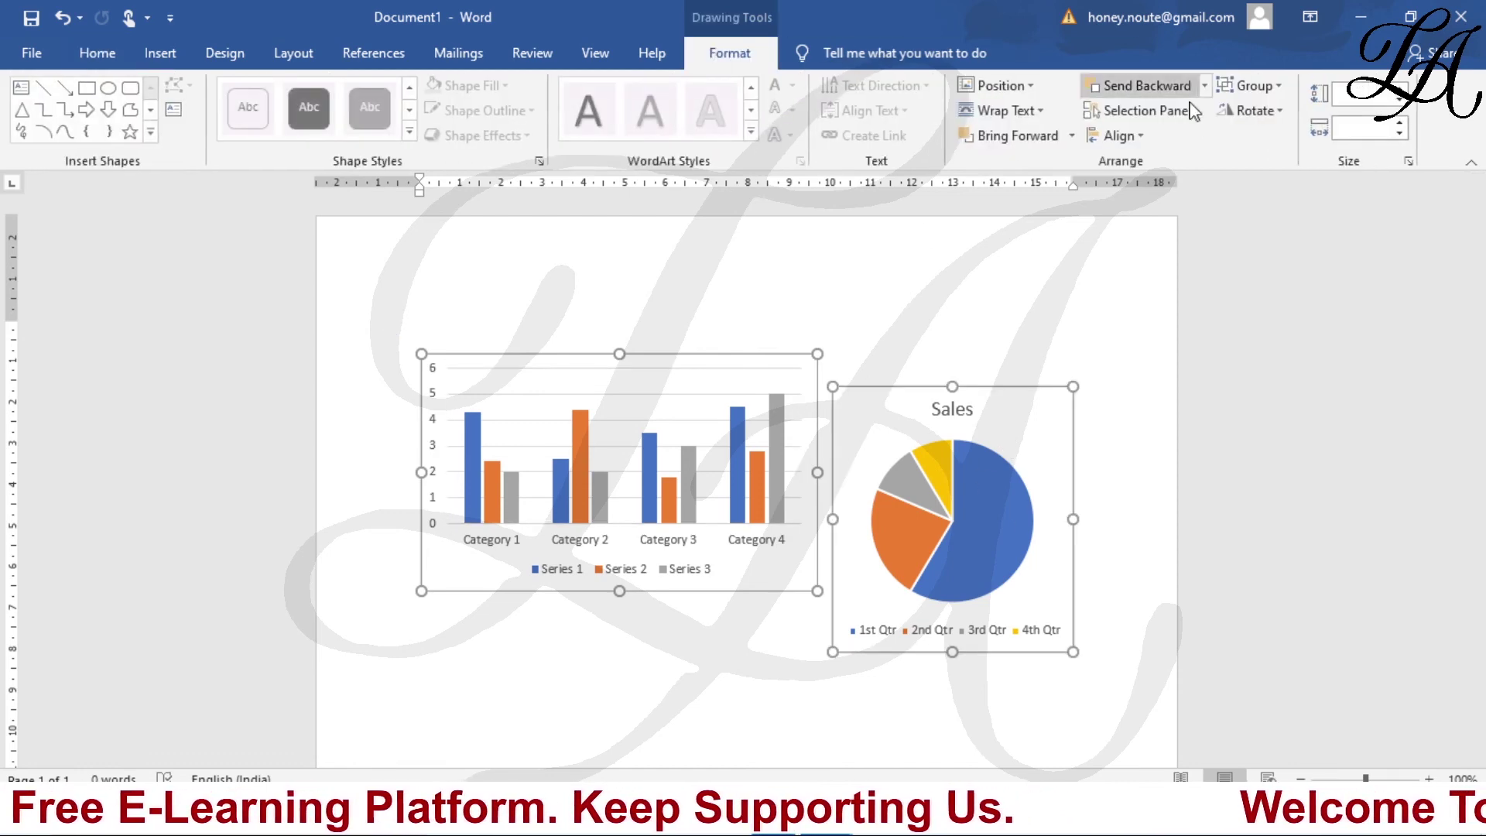
pyautogui.click(1246, 87)
pyautogui.click(1254, 111)
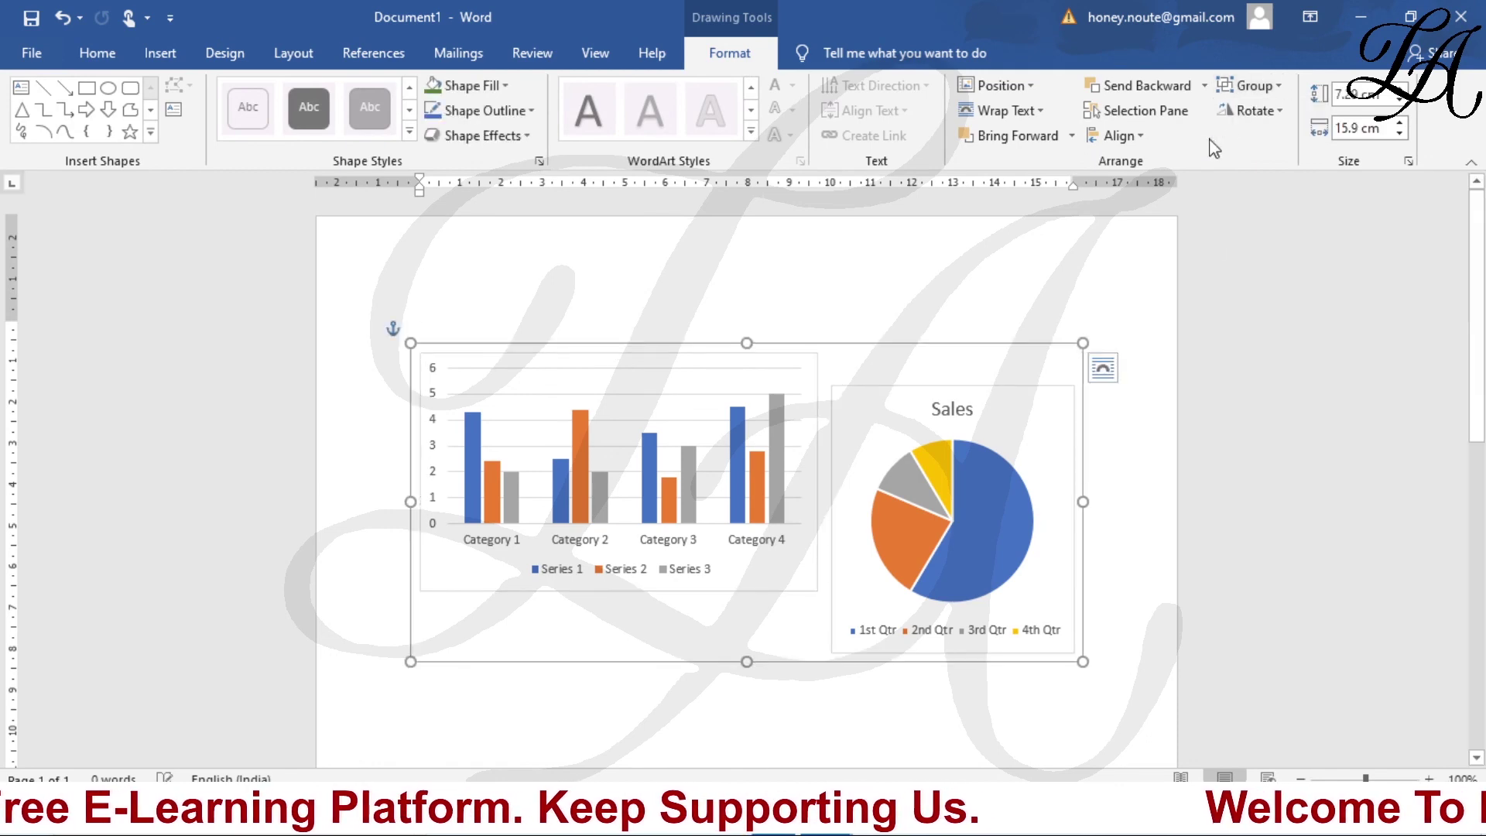
pyautogui.click(1256, 114)
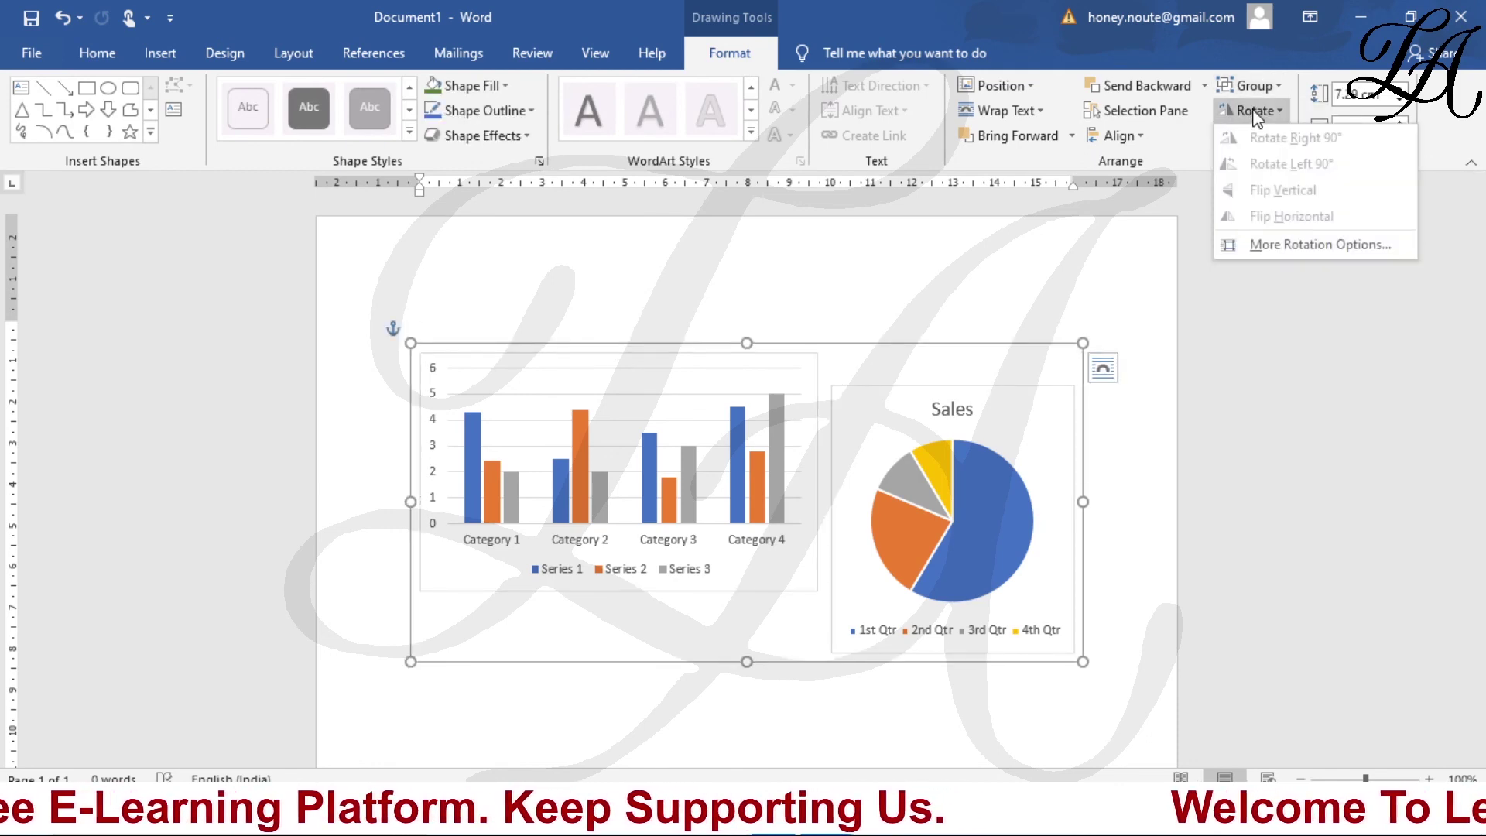
pyautogui.click(1309, 245)
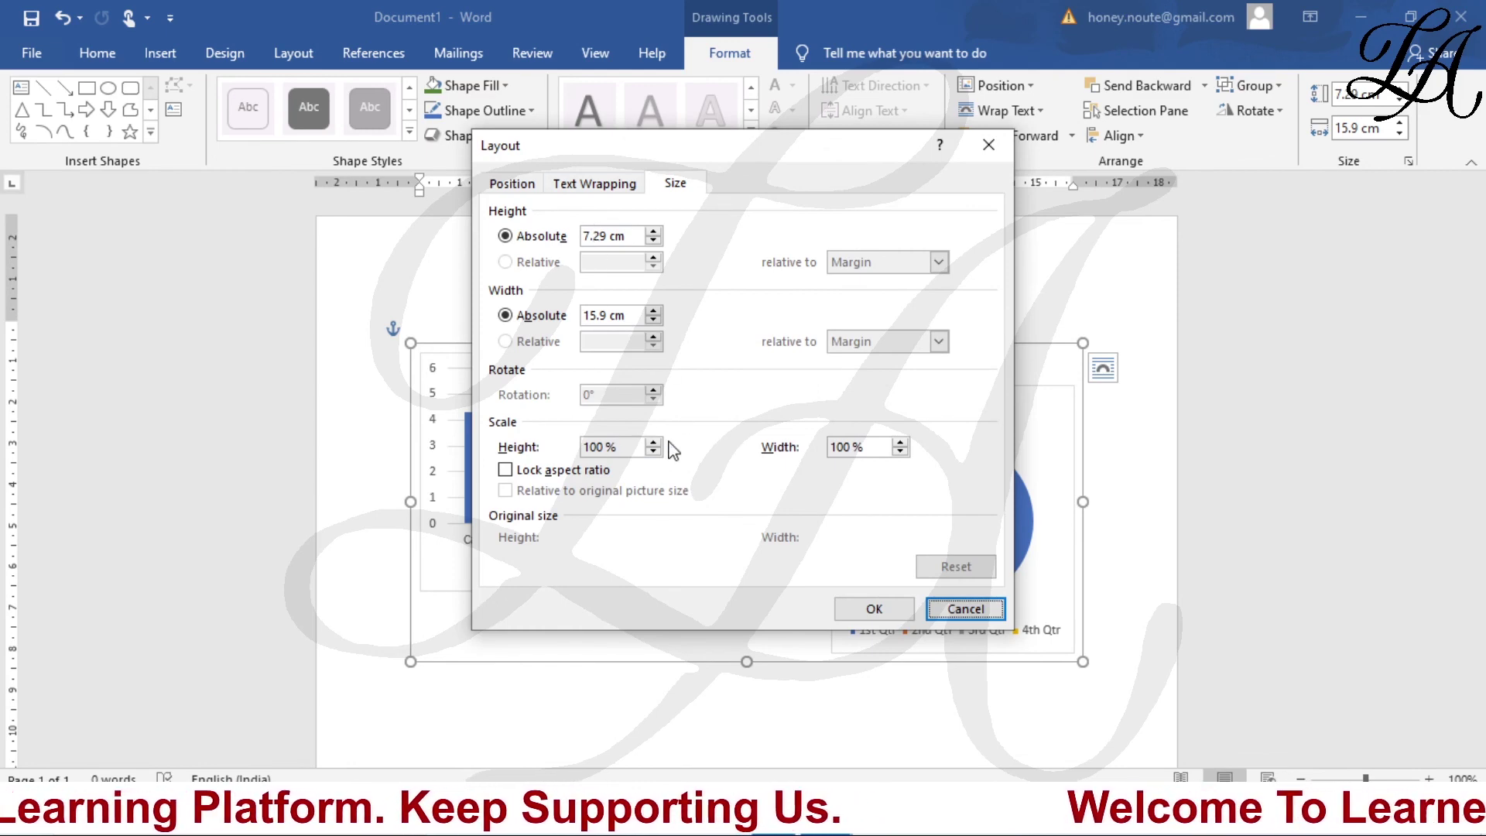
# Review the Text Wrapping and Size settings, then close the Layout dialog without changes and deselect the group
pyautogui.click(584, 186)
pyautogui.click(675, 184)
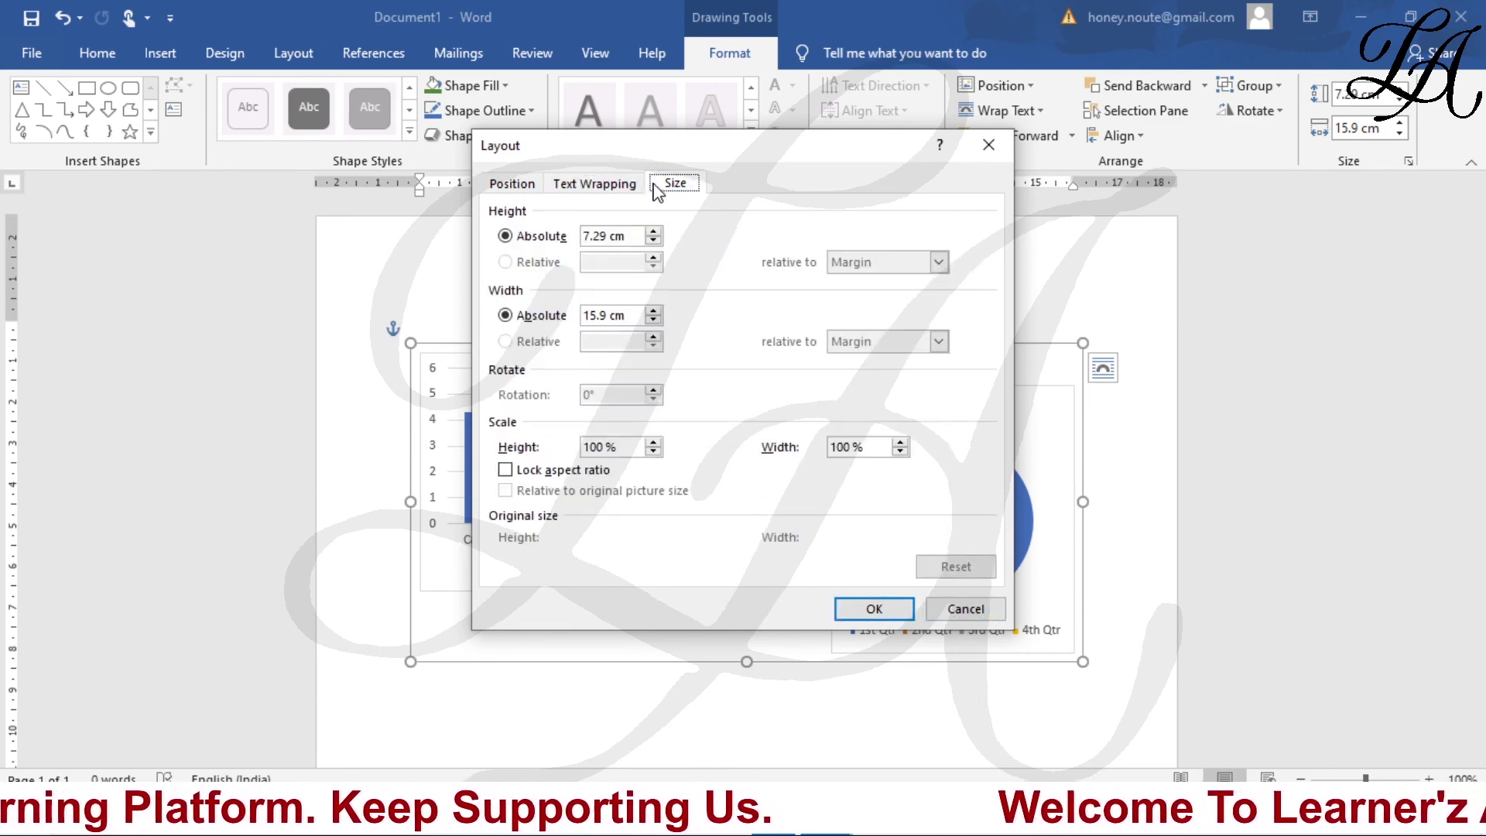
pyautogui.click(874, 609)
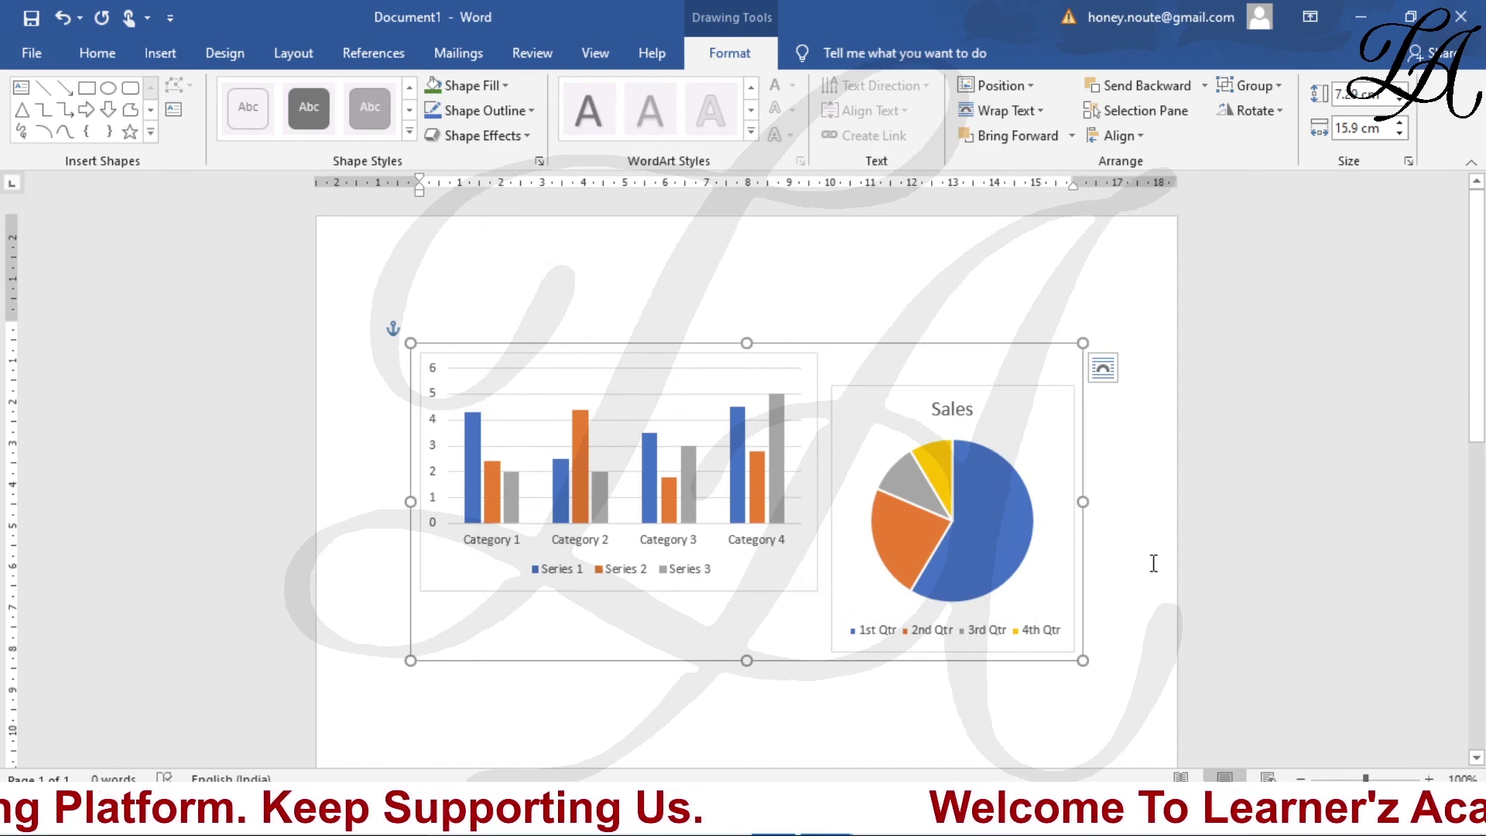
pyautogui.click(1142, 562)
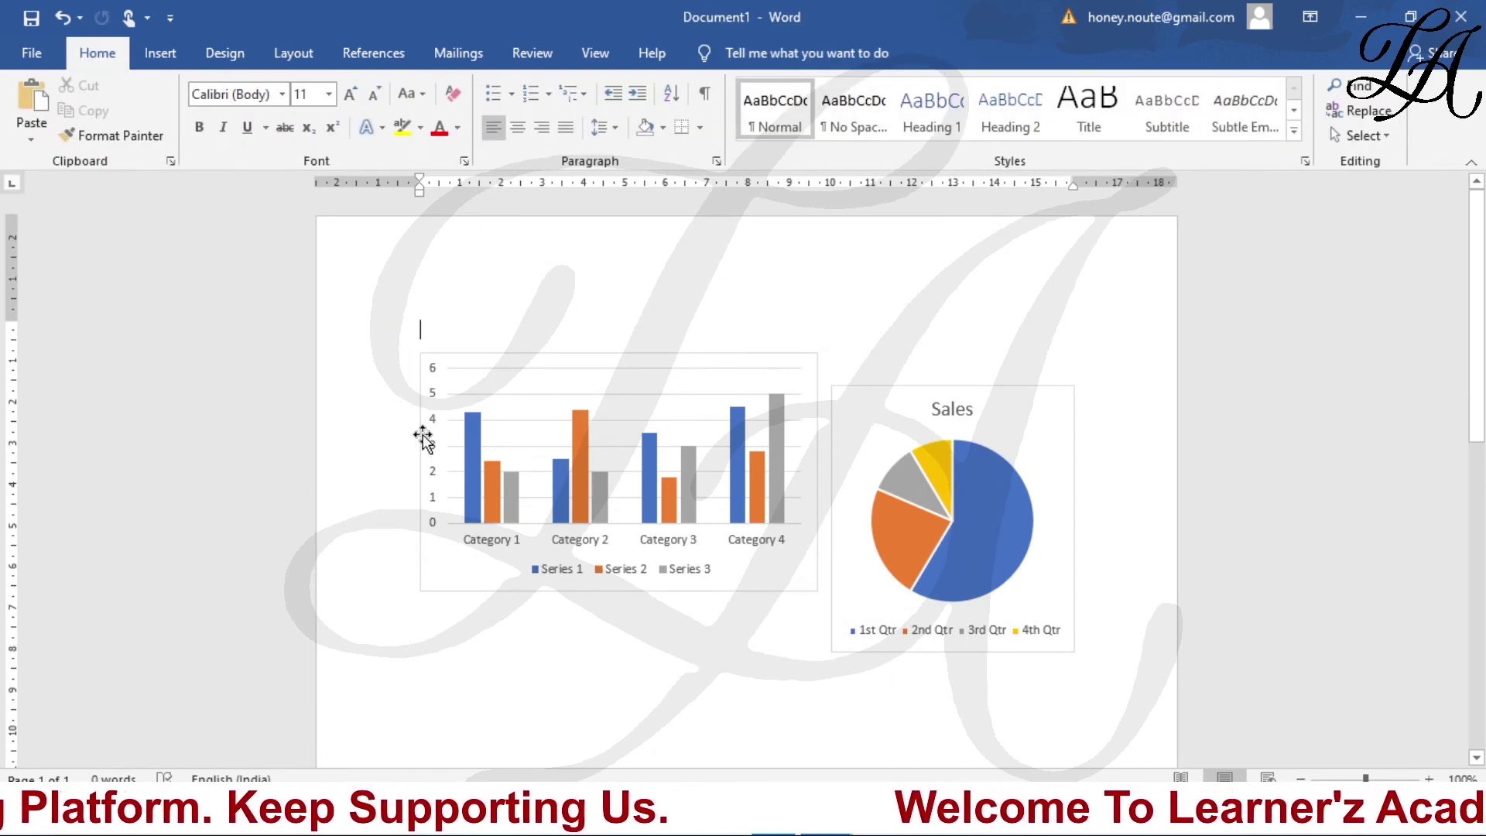
# Ungroup the charts, then select the 6.5 cm by 5.9 cm Sales pie chart on its own for formatting
pyautogui.click(737, 420)
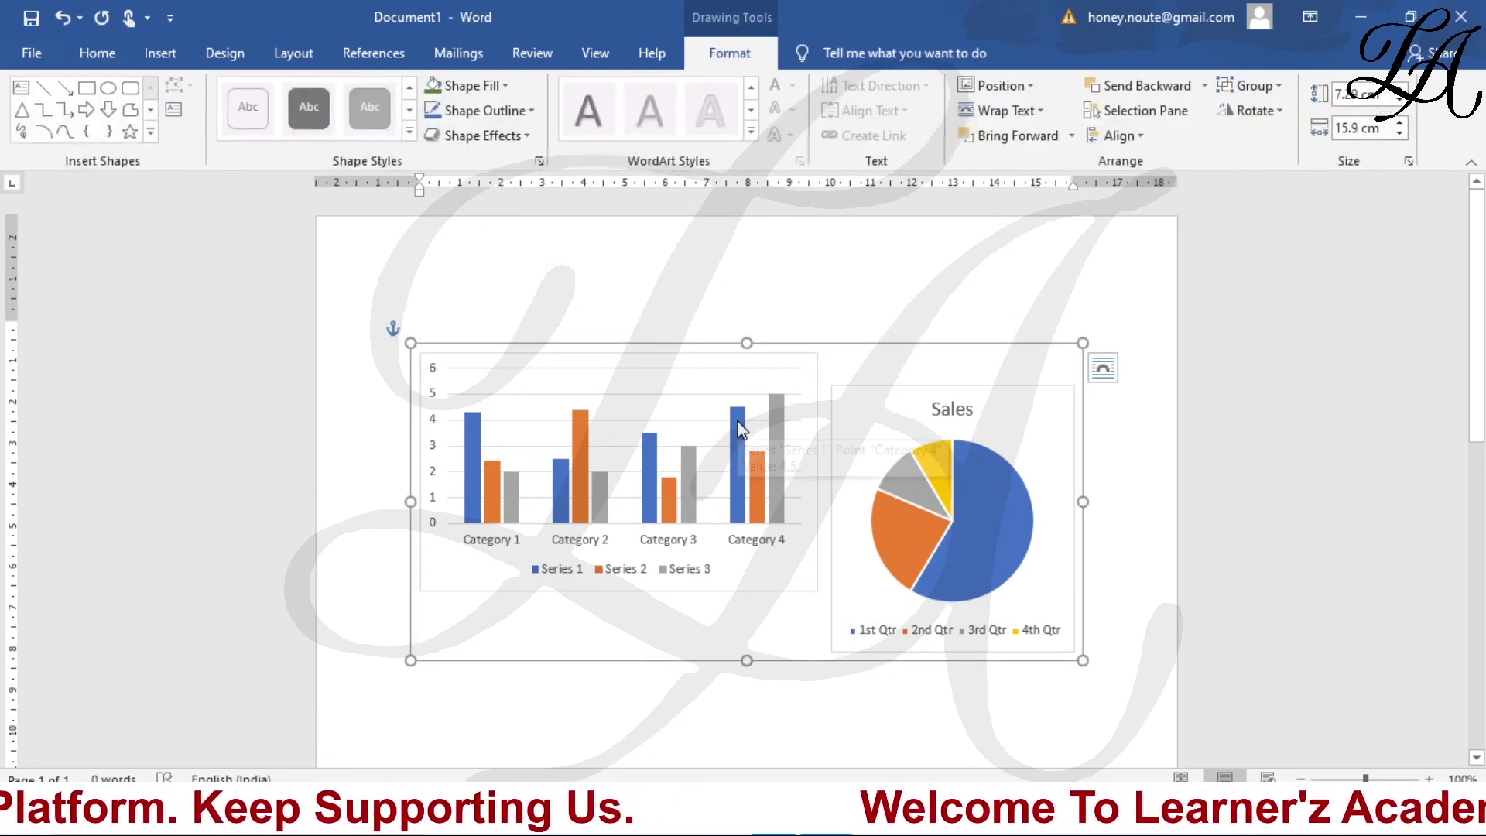
pyautogui.click(1250, 85)
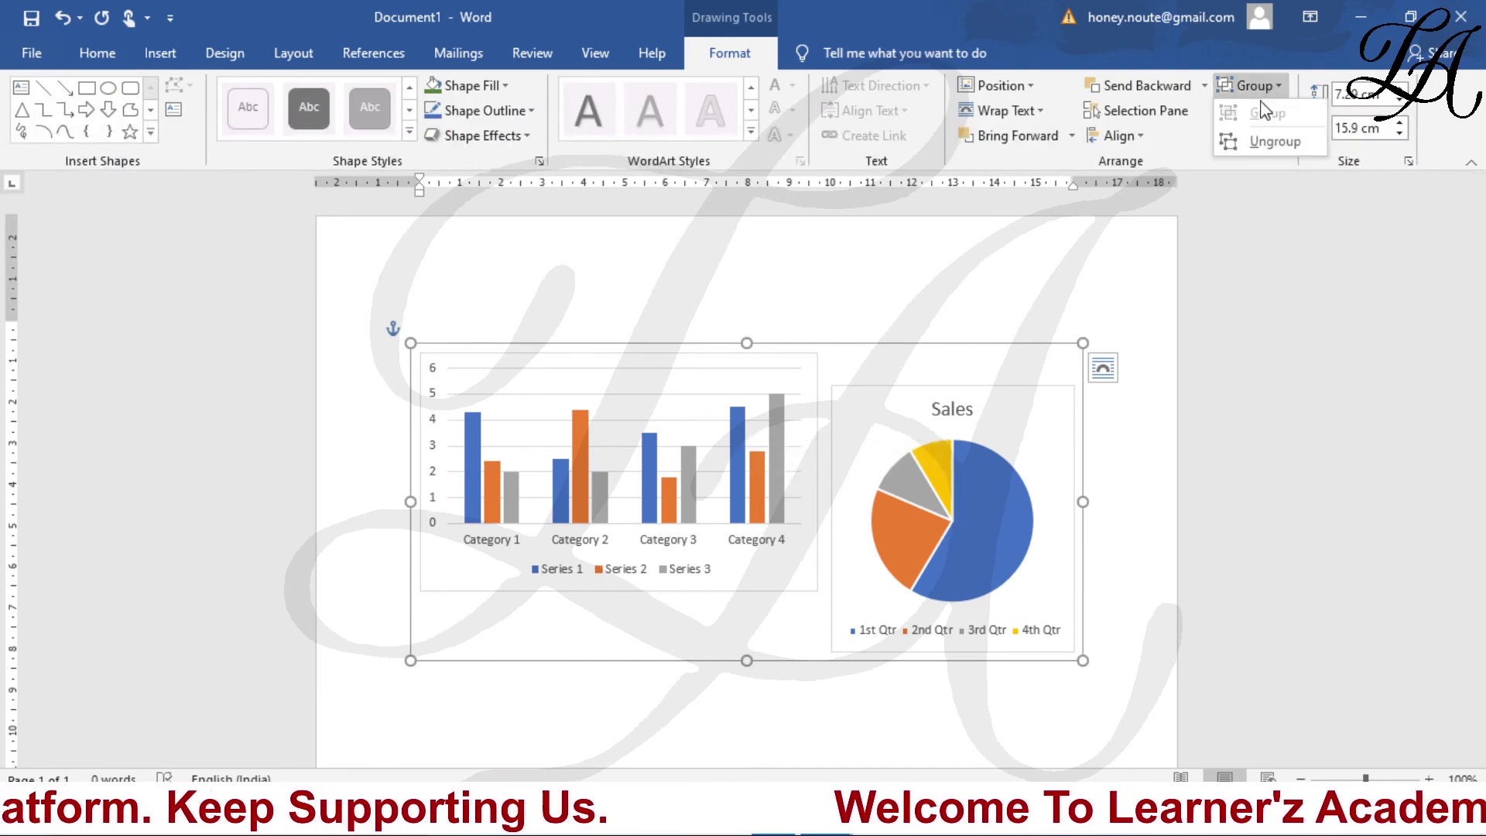
pyautogui.click(1276, 142)
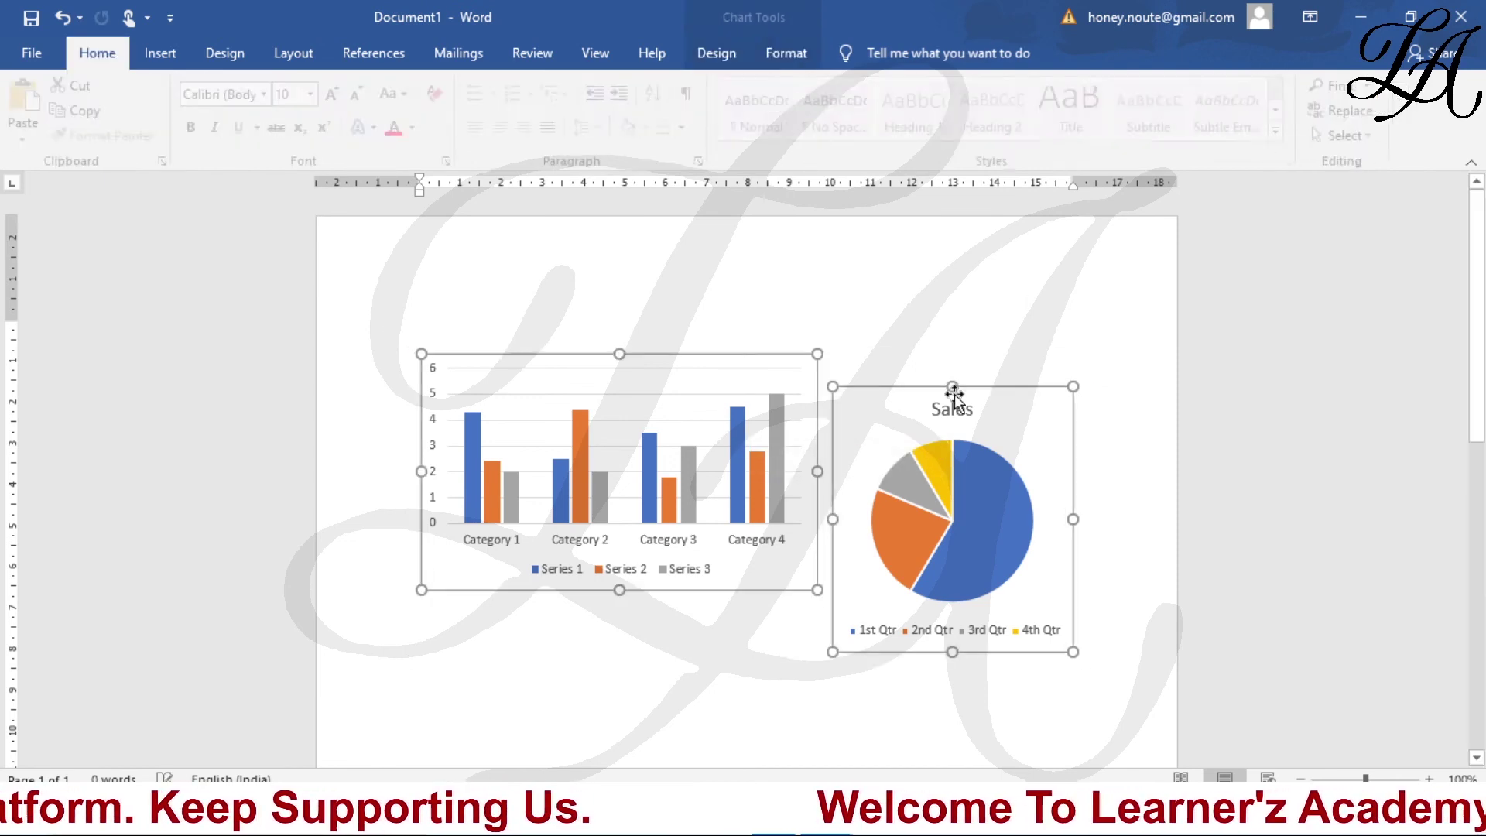
pyautogui.click(930, 427)
pyautogui.click(796, 55)
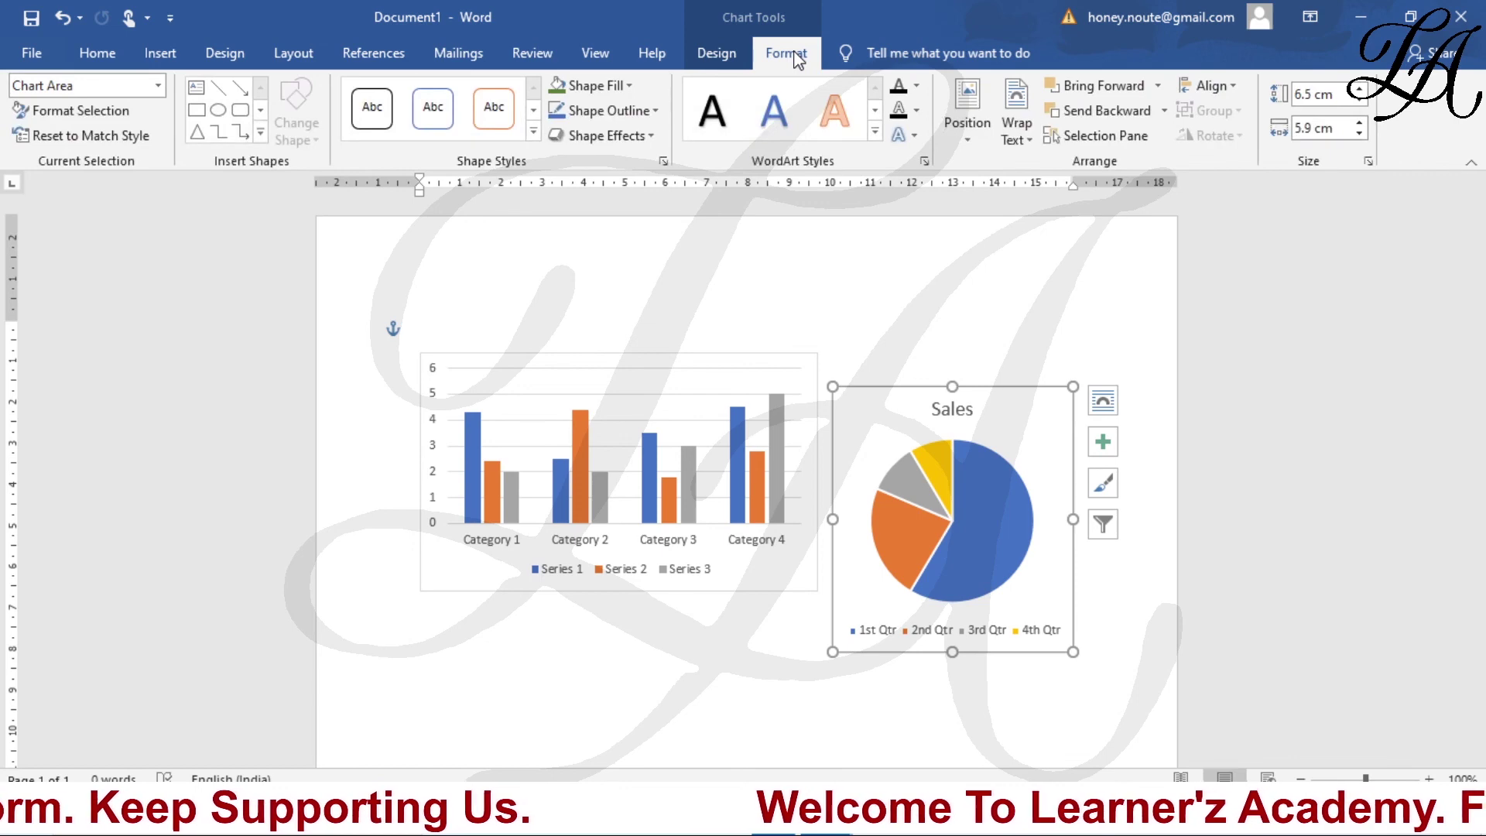